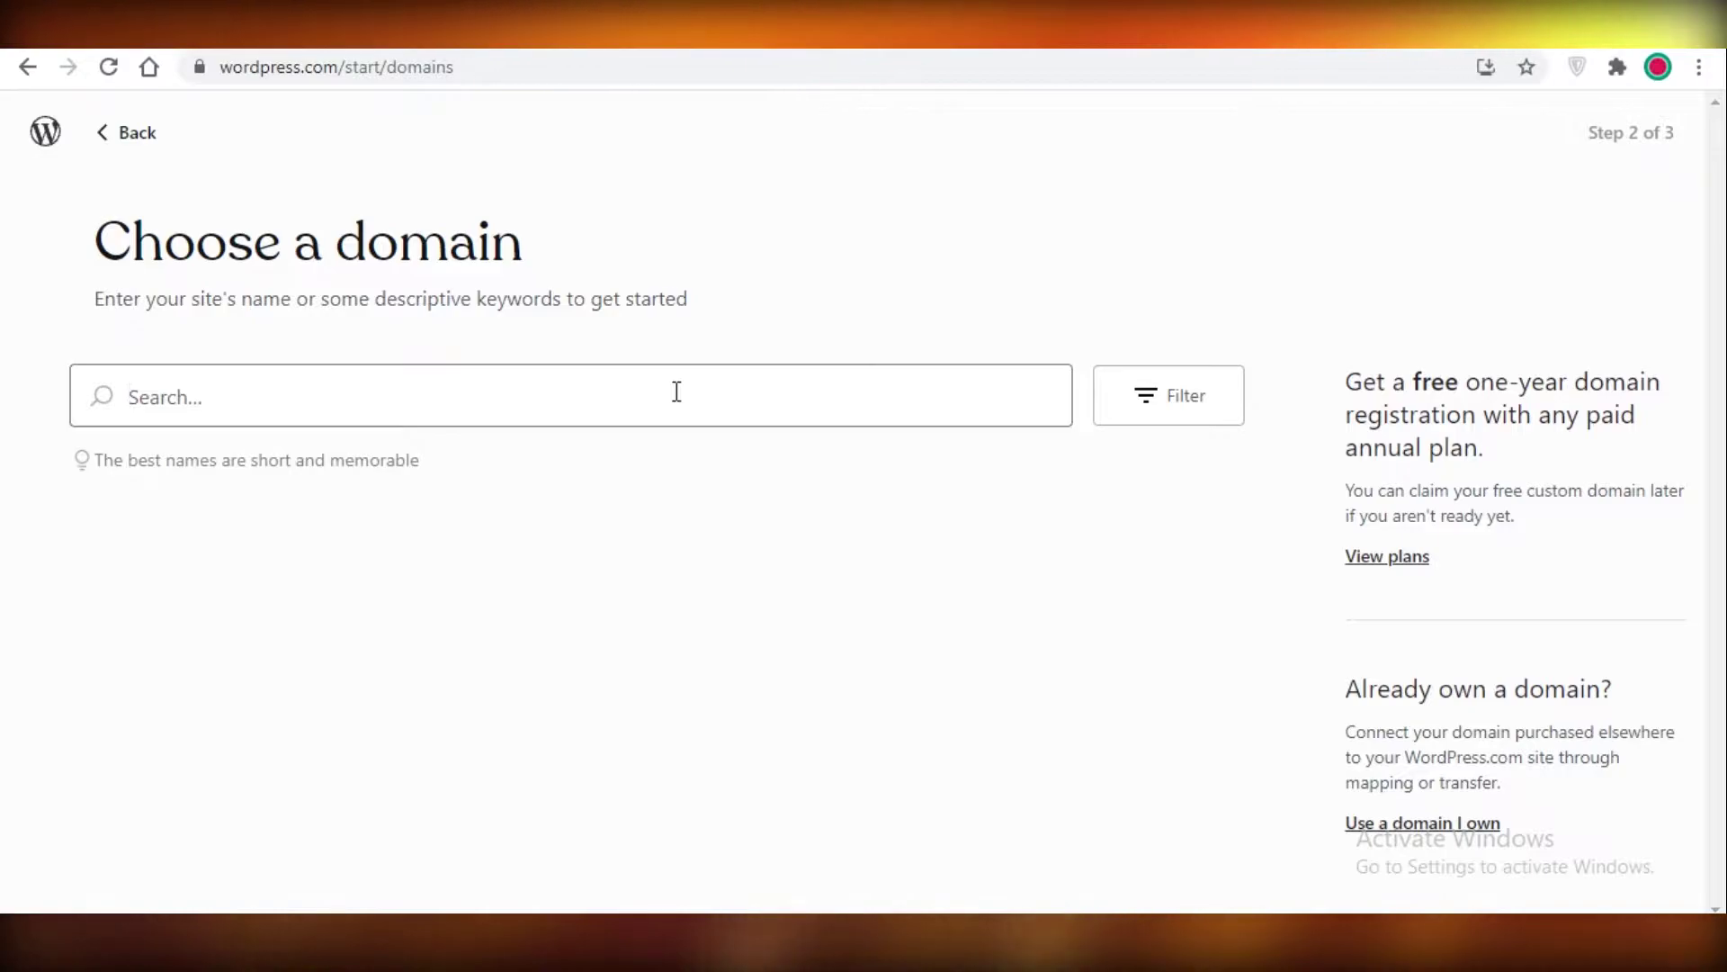
Step: Search the domains for "adventures with andy" and look through the suggested addresses and their yearly prices
{"action": "type", "text": "adventures with andy"}
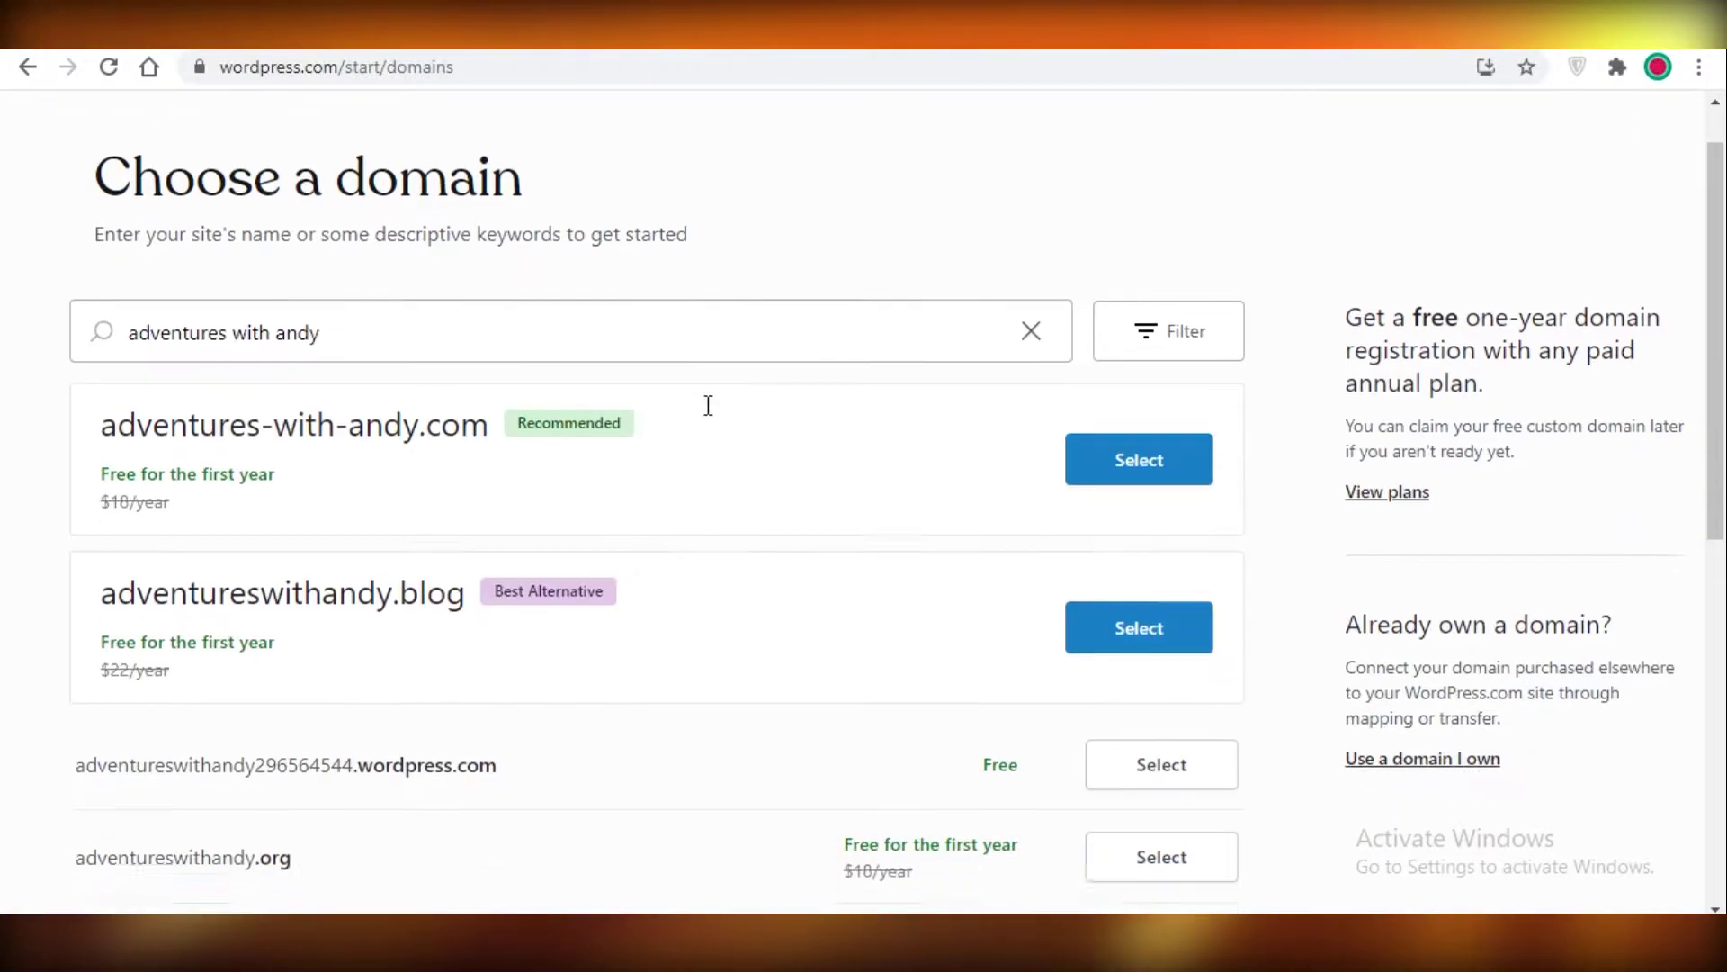
{"action": "scroll", "coordinate": [440, 671], "scroll_direction": "down", "scroll_amount": 5}
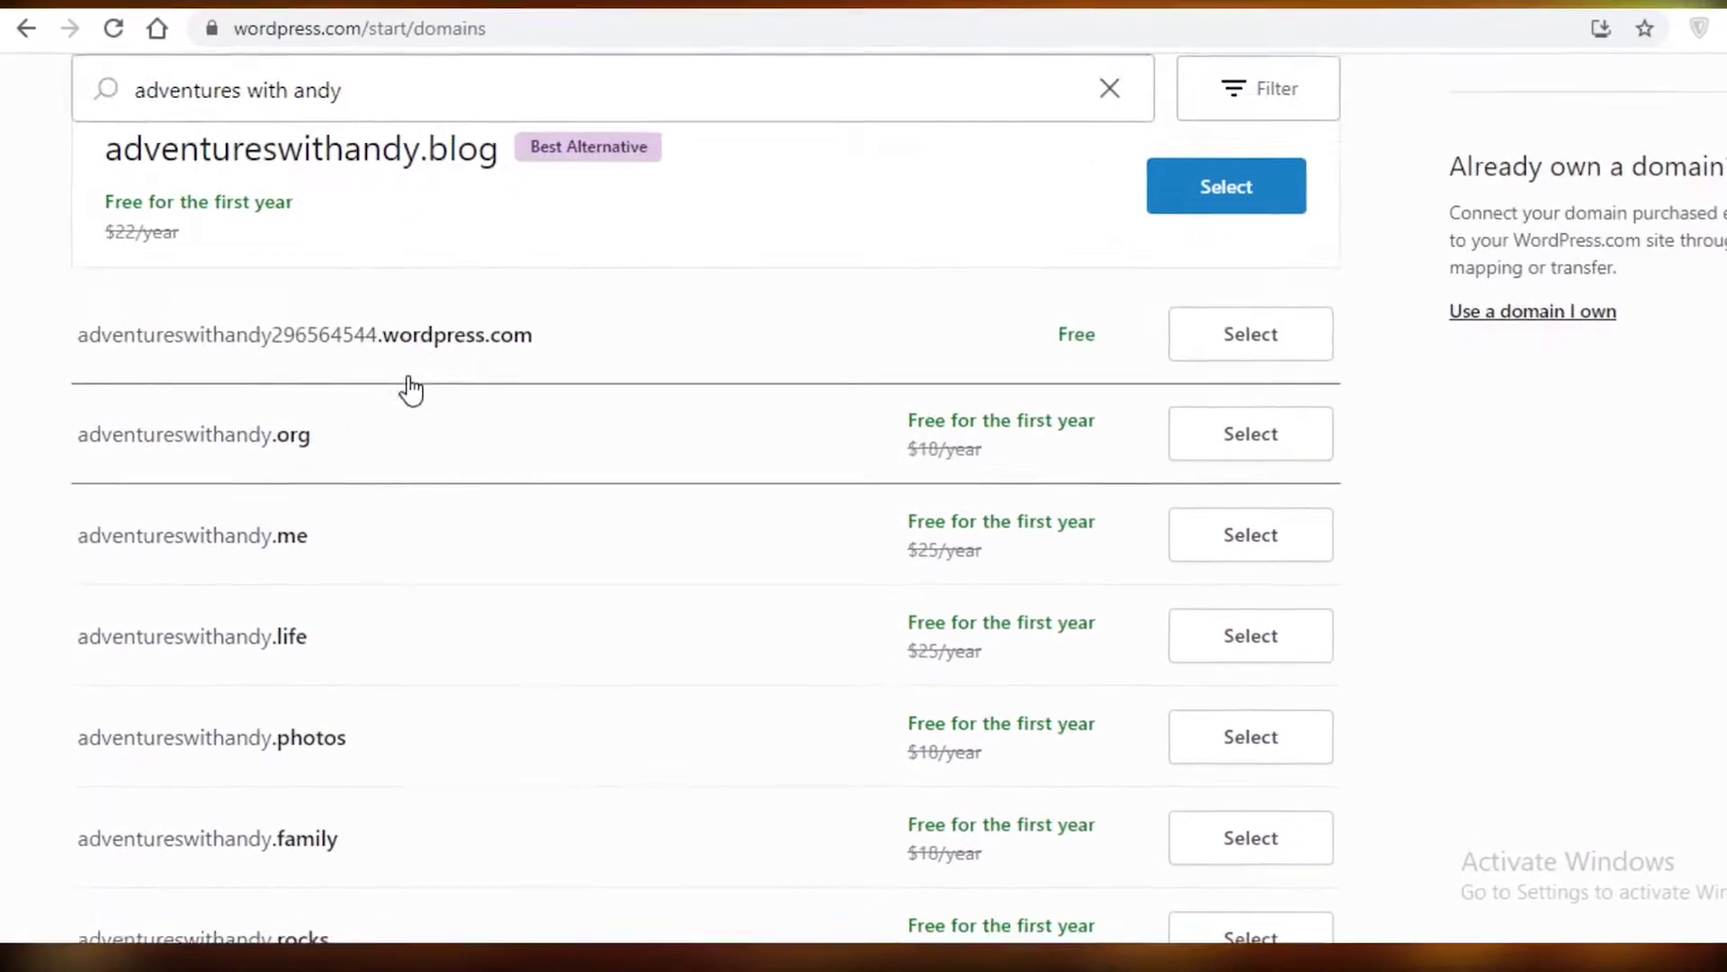
{"action": "scroll", "coordinate": [666, 495], "scroll_direction": "up", "scroll_amount": 4}
{"action": "scroll", "coordinate": [648, 606], "scroll_direction": "down", "scroll_amount": 6}
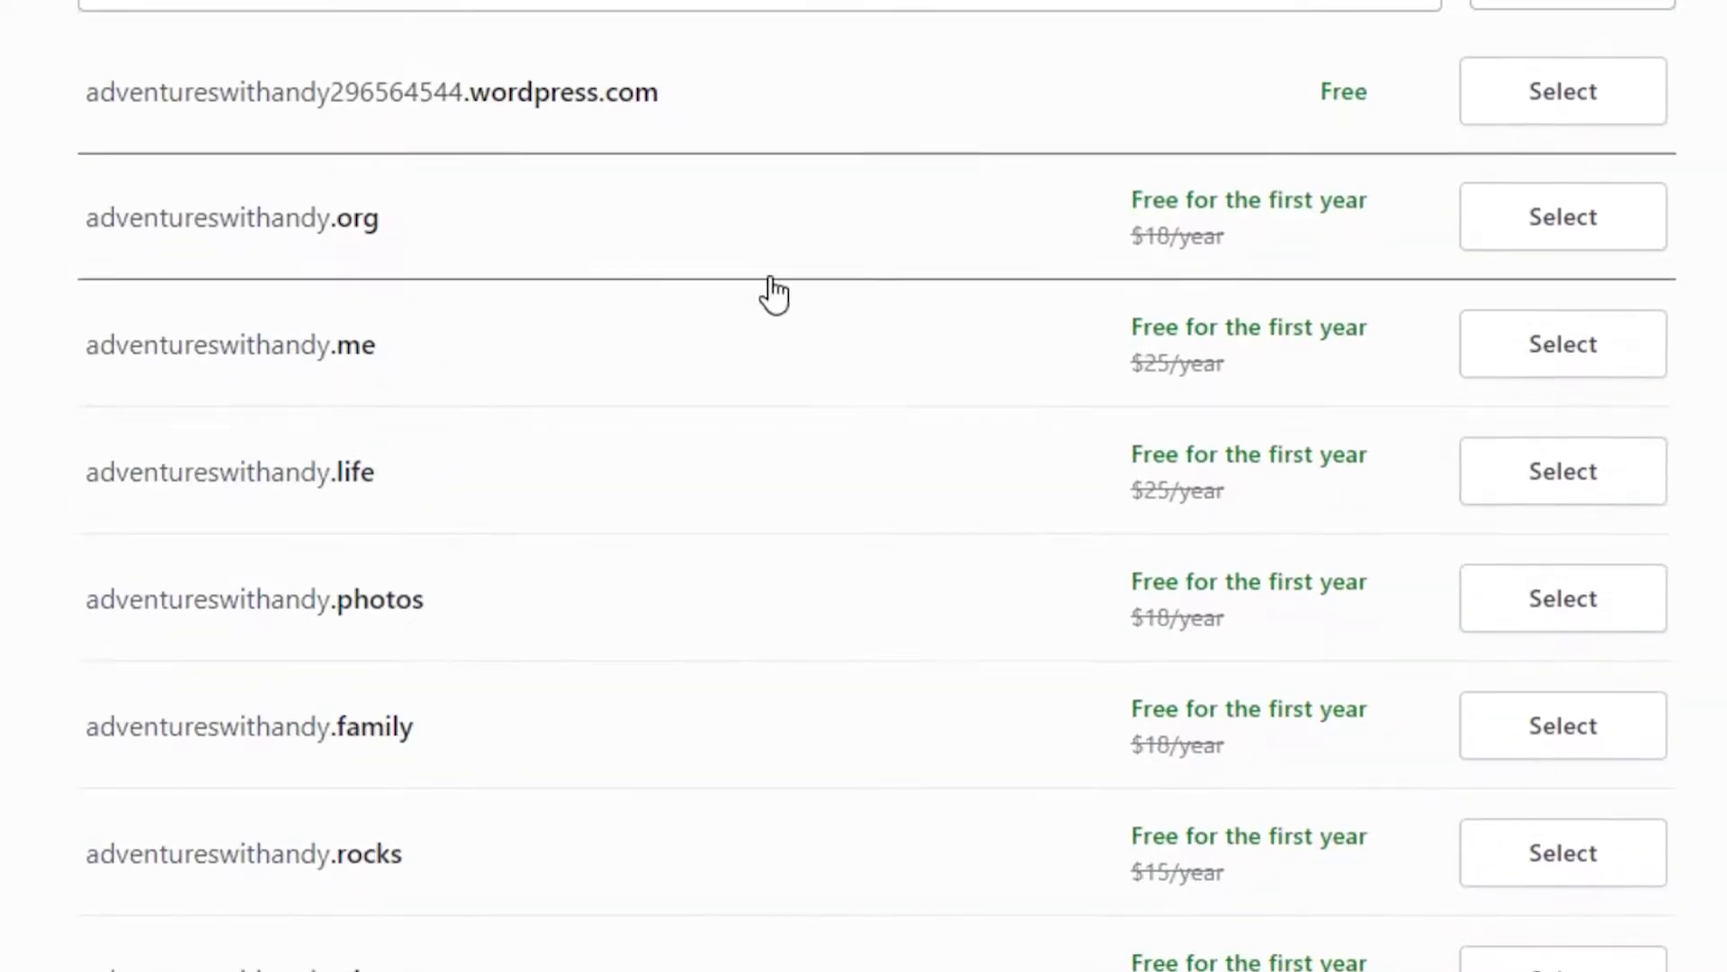
{"action": "scroll", "coordinate": [598, 396], "scroll_direction": "down", "scroll_amount": 3}
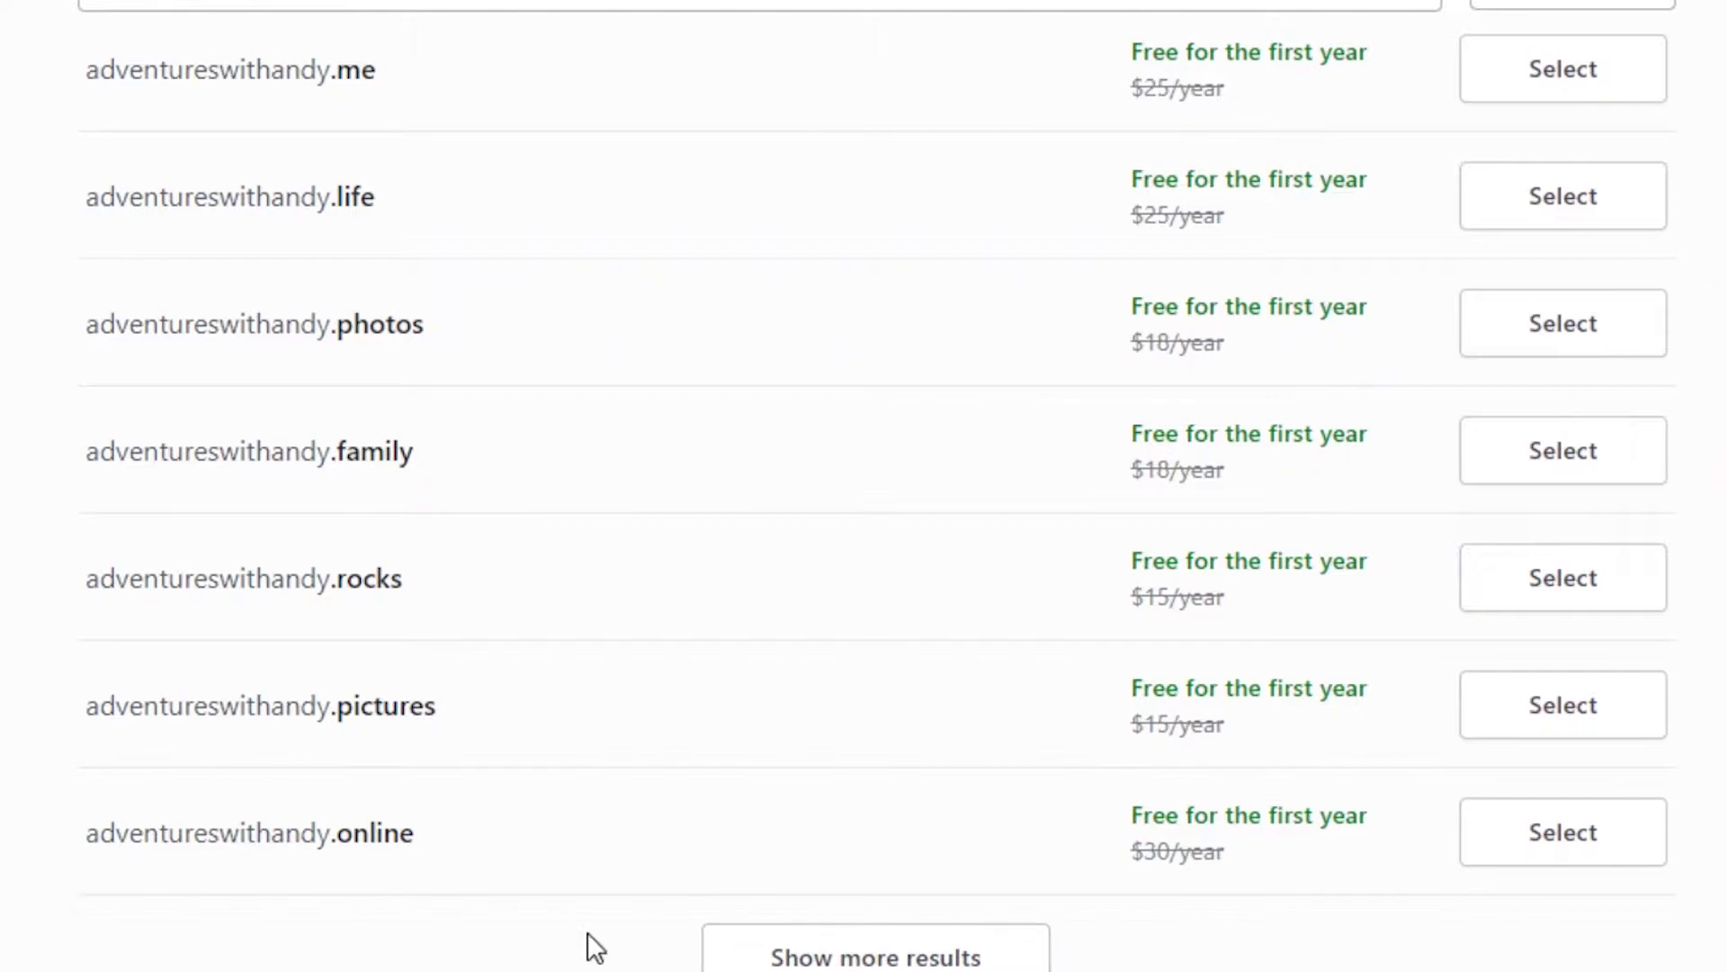
{"action": "scroll", "coordinate": [310, 818], "scroll_direction": "up", "scroll_amount": 2}
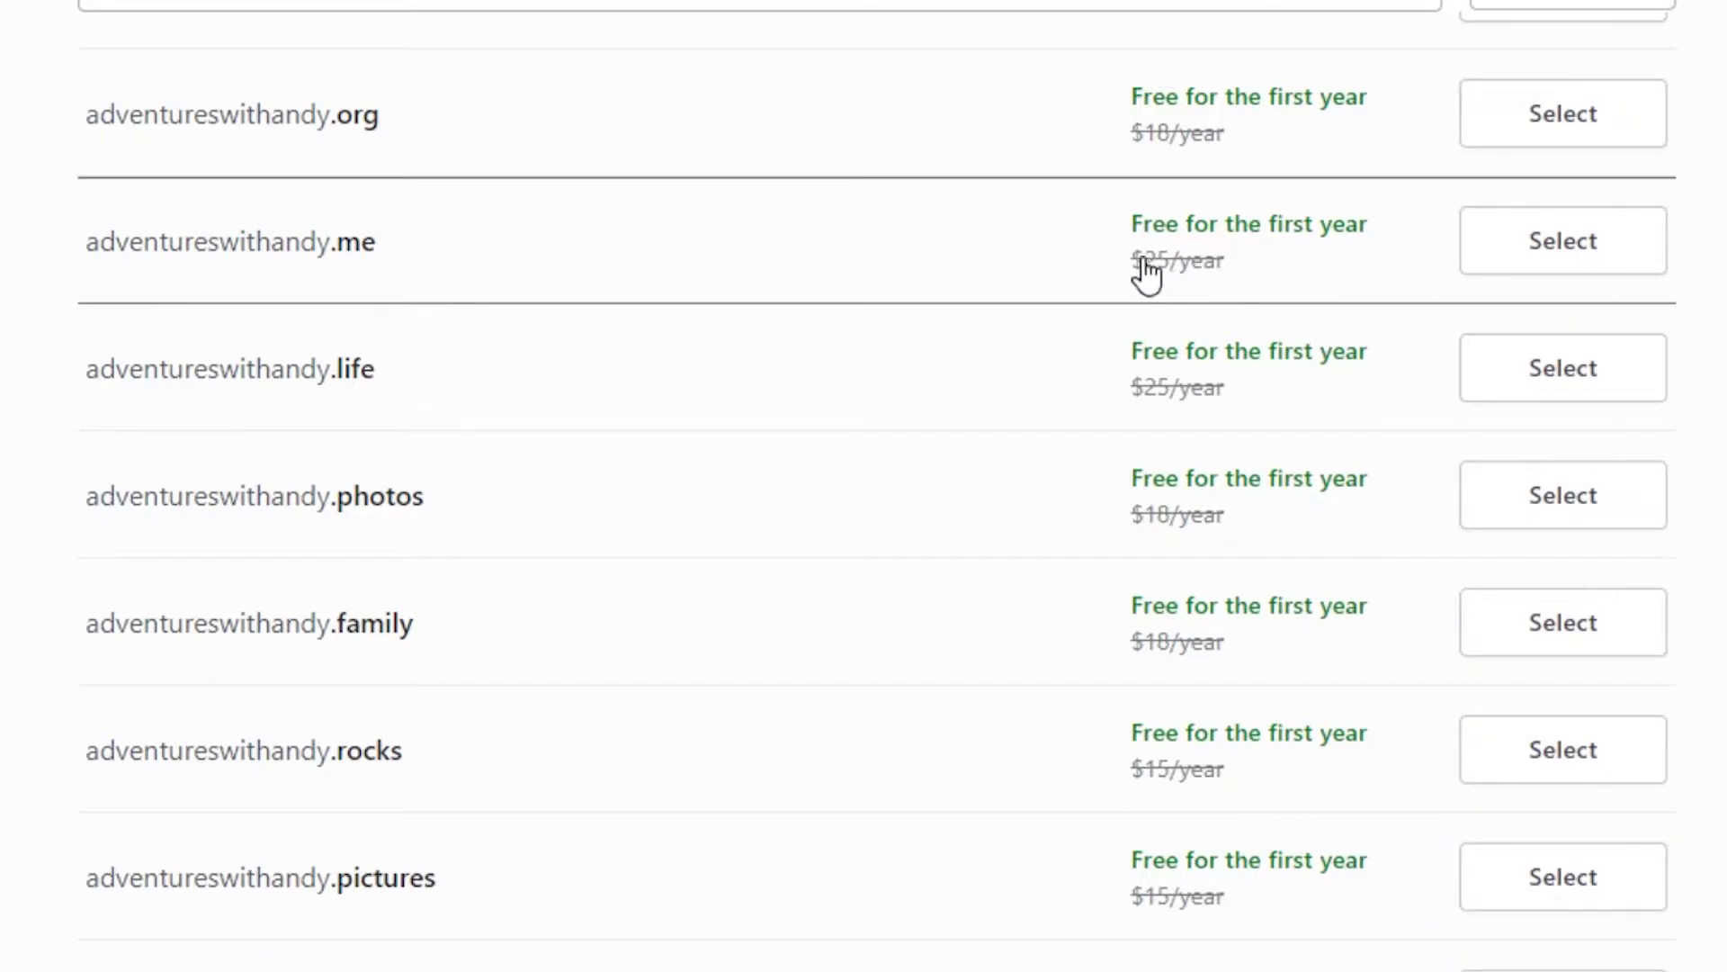
Step: Change the domain search to "0adventures with andy" and select the 0adventureswithandy.wordpress.com address
{"action": "scroll", "coordinate": [1138, 275], "scroll_direction": "up", "scroll_amount": 4}
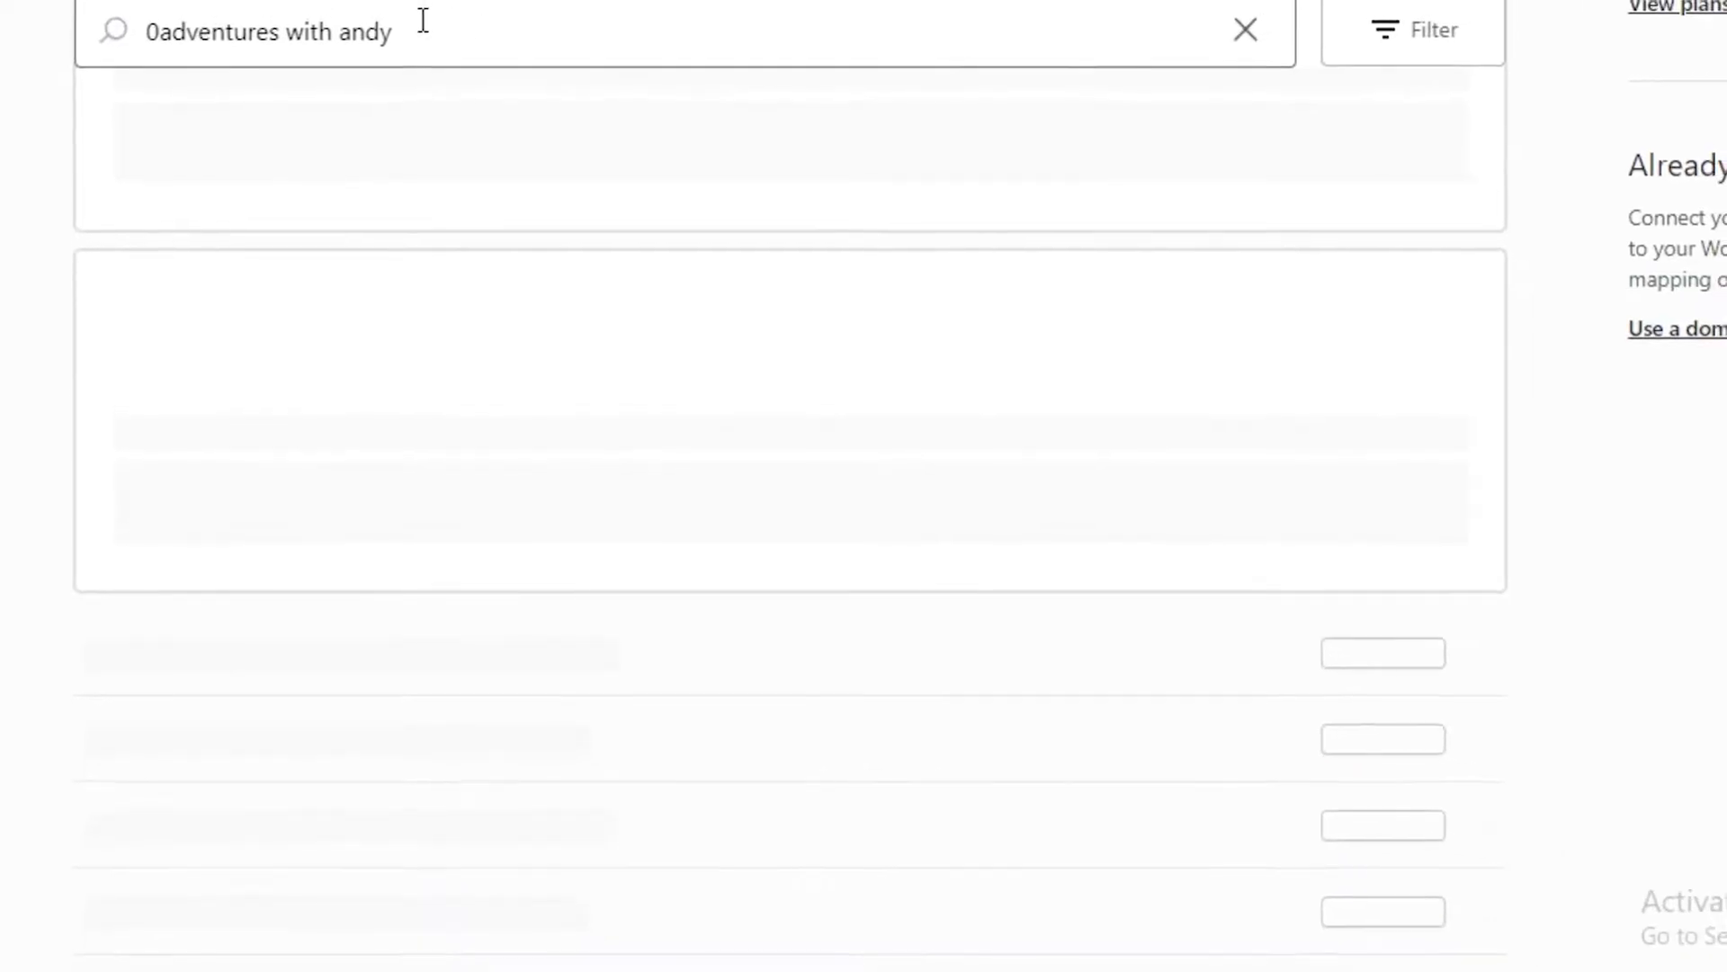
{"action": "left_click", "coordinate": [1372, 352]}
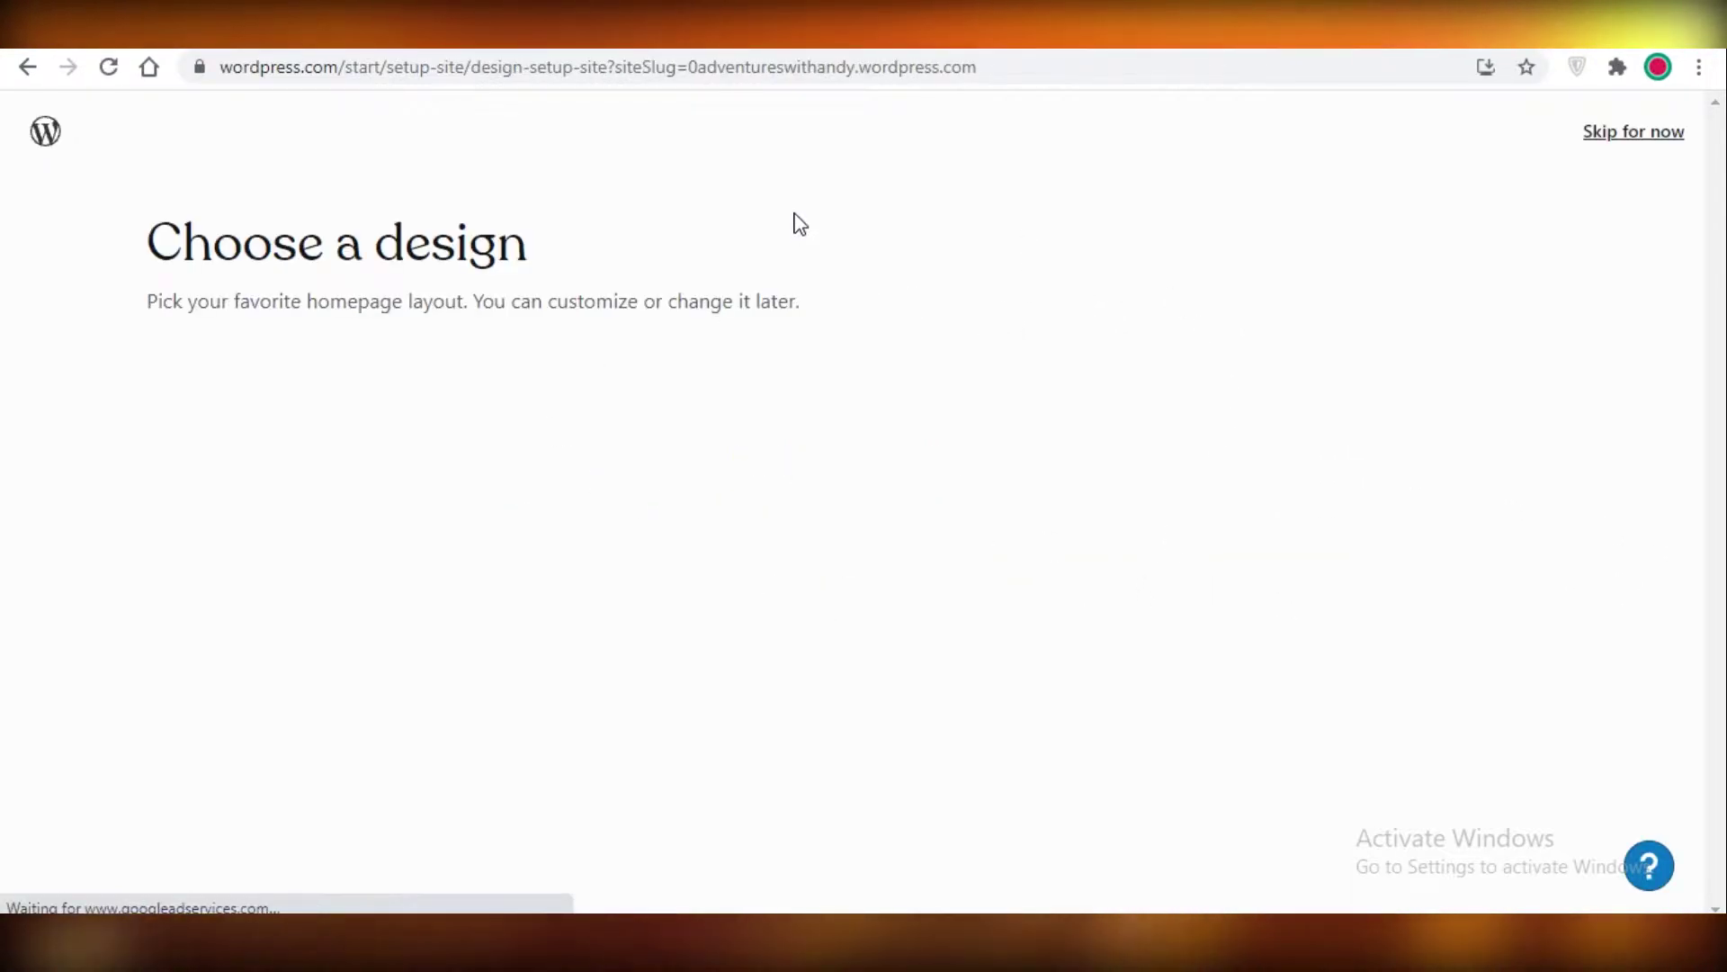
Step: Look through the homepage designs and skip choosing one for now
{"action": "scroll", "coordinate": [1222, 254], "scroll_direction": "down", "scroll_amount": 4}
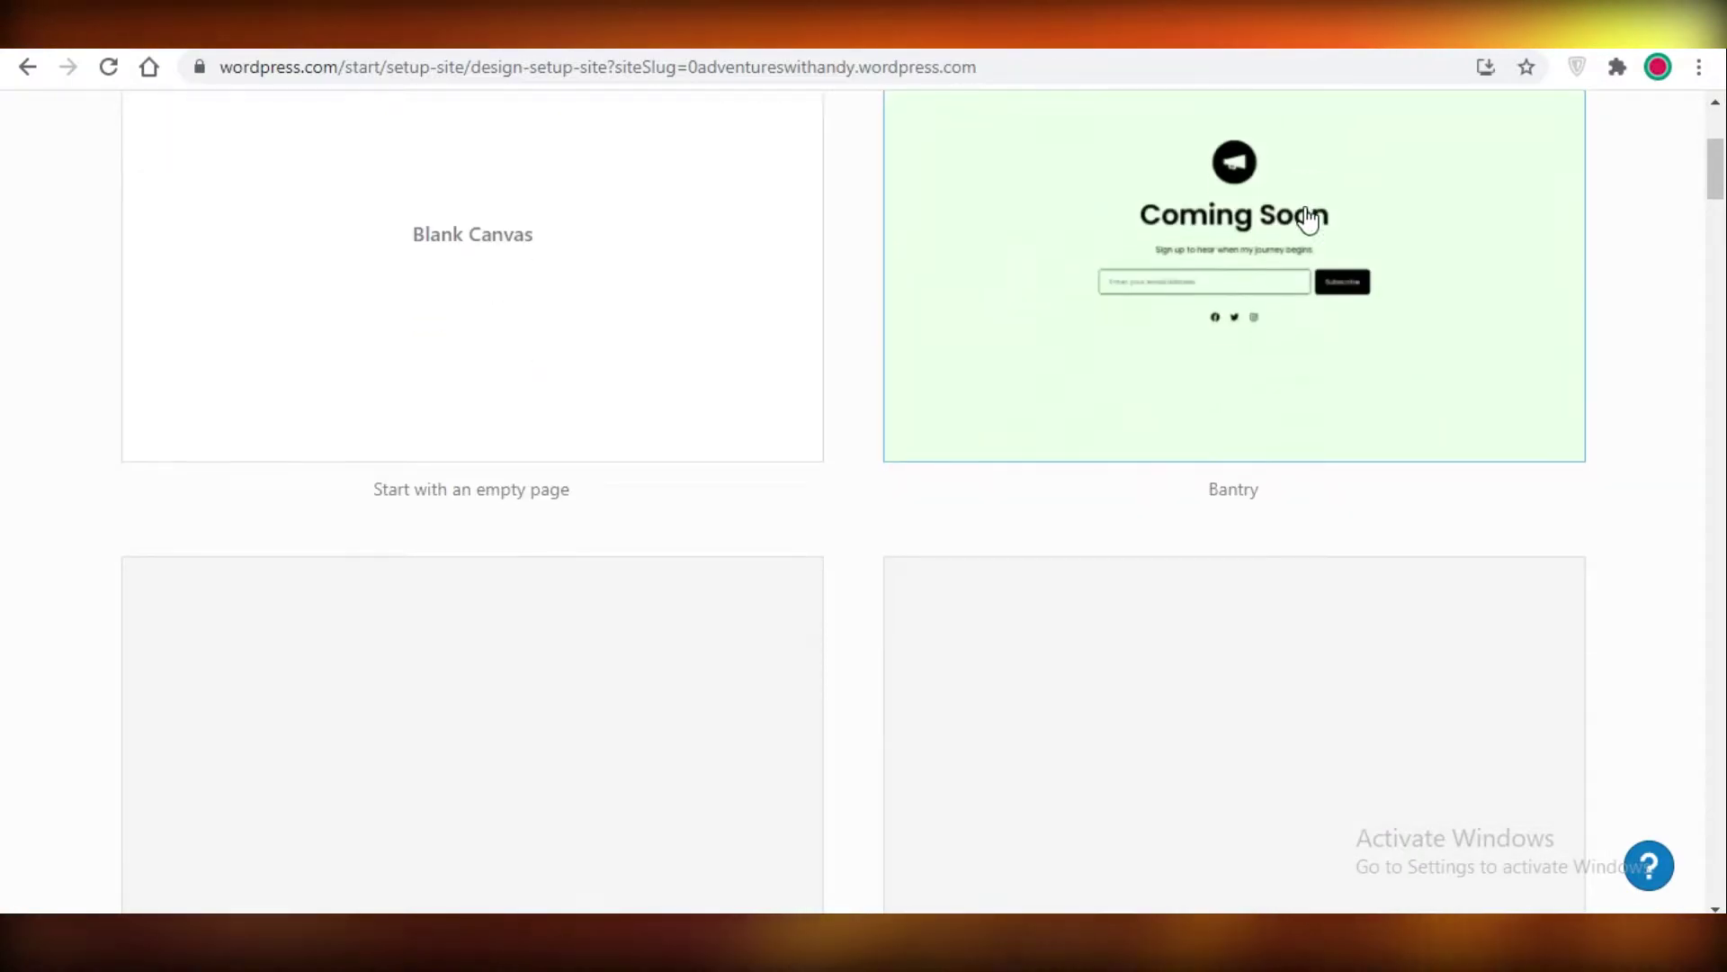
{"action": "scroll", "coordinate": [1592, 327], "scroll_direction": "down", "scroll_amount": 20}
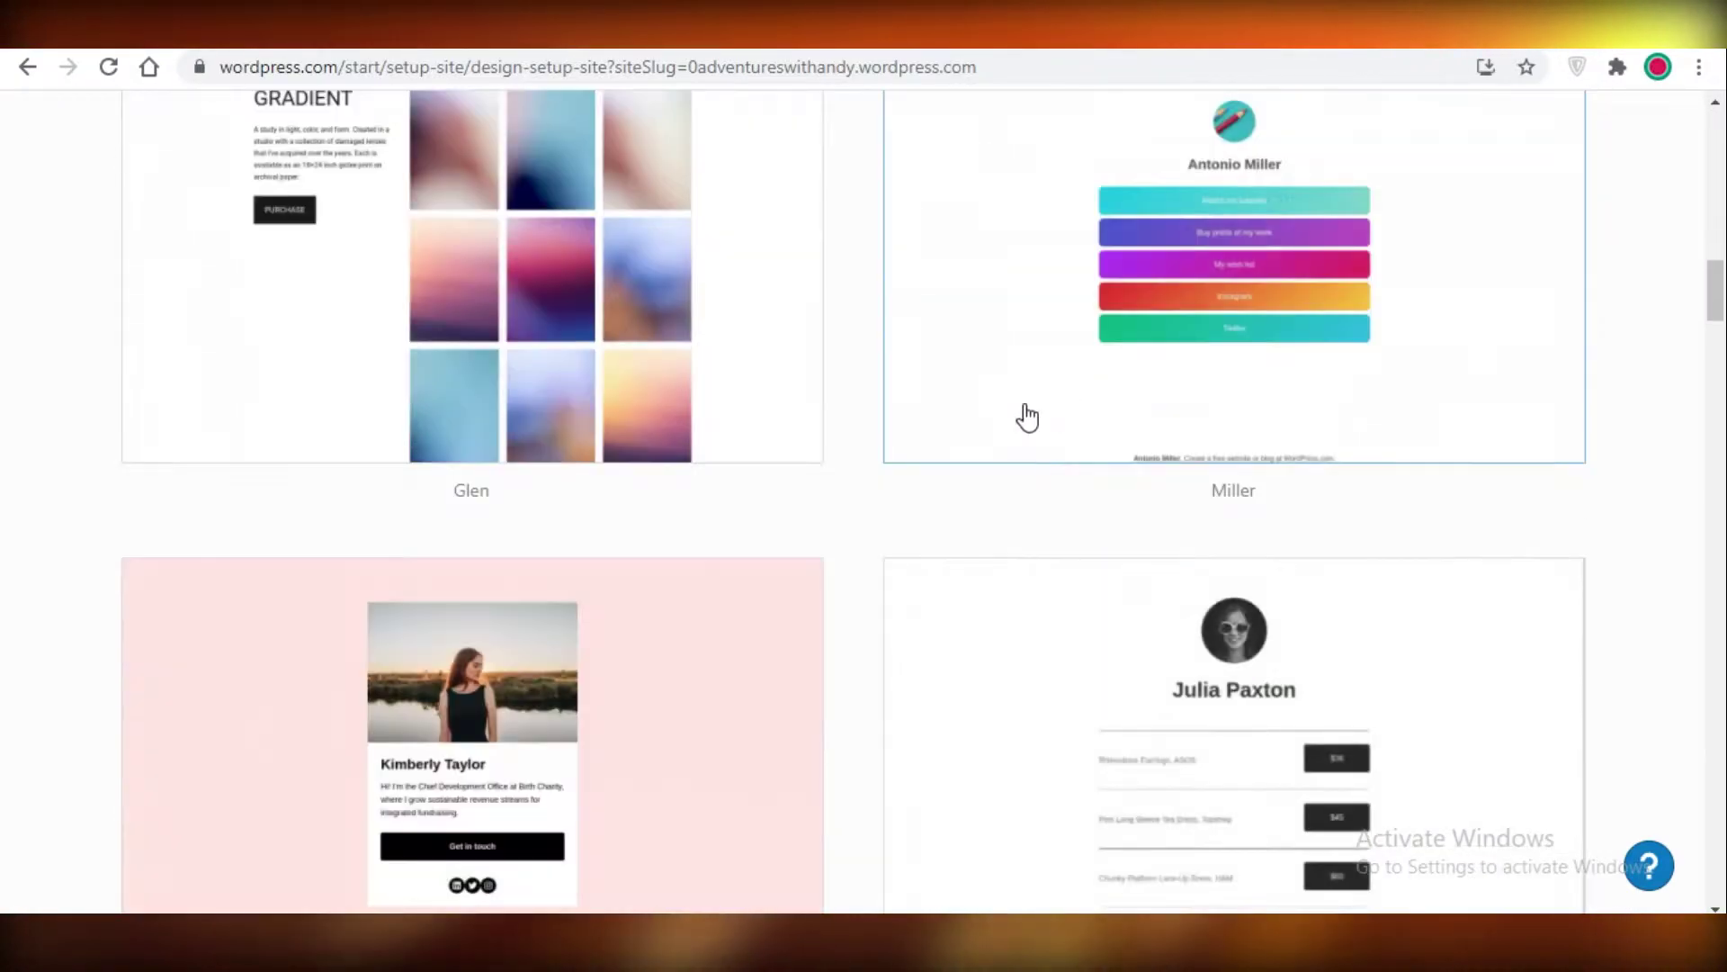
{"action": "scroll", "coordinate": [1027, 416], "scroll_direction": "down", "scroll_amount": 7}
{"action": "left_click_drag", "start_coordinate": [1714, 336], "coordinate": [1611, 790]}
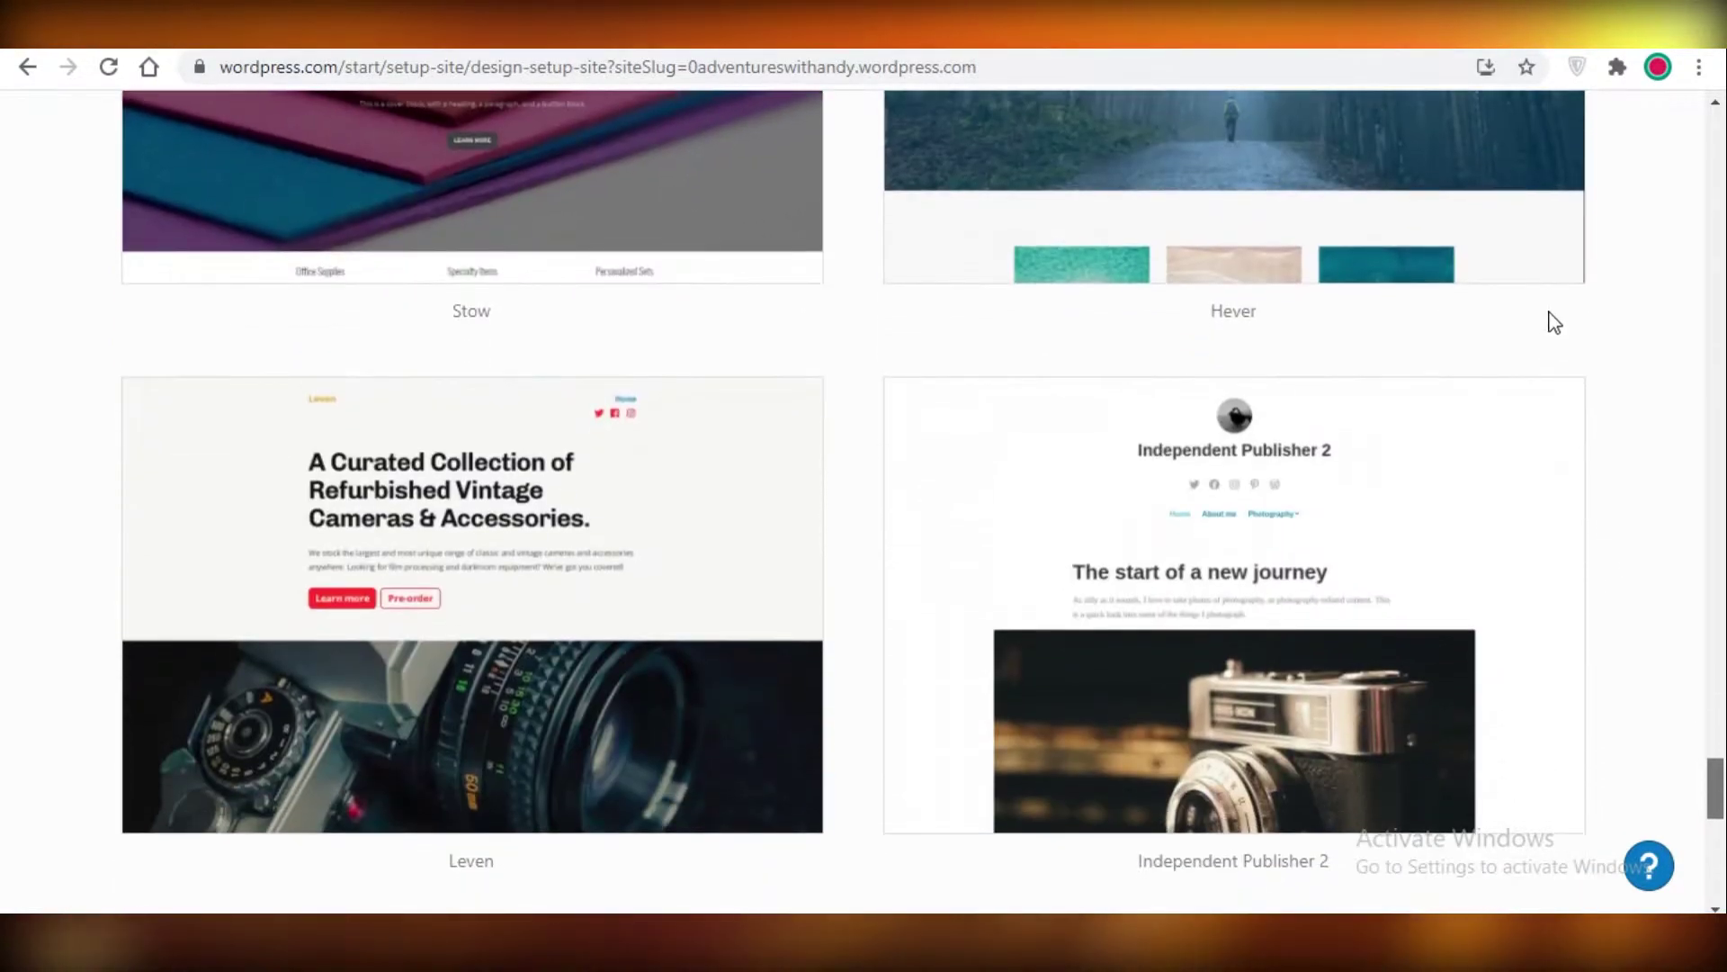
{"action": "left_click", "coordinate": [1715, 163]}
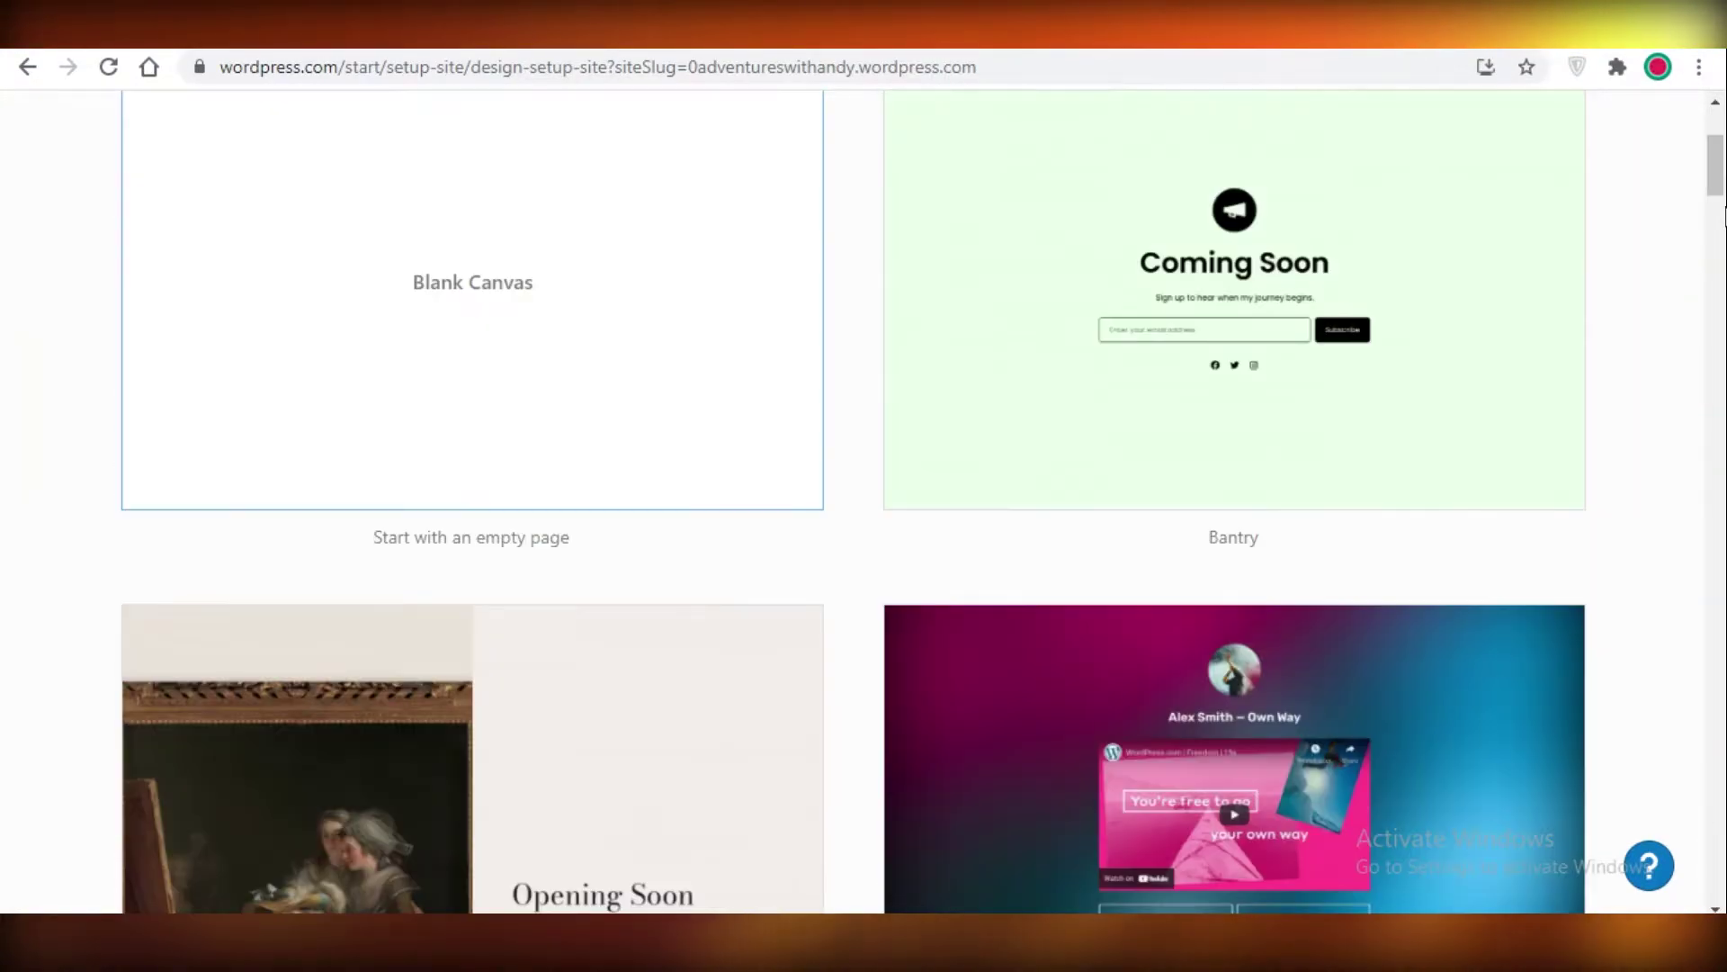
{"action": "mouse_move", "coordinate": [1719, 163]}
{"action": "left_mouse_down"}
{"action": "mouse_move", "coordinate": [1717, 218]}
{"action": "mouse_move", "coordinate": [1717, 135]}
{"action": "left_mouse_up"}
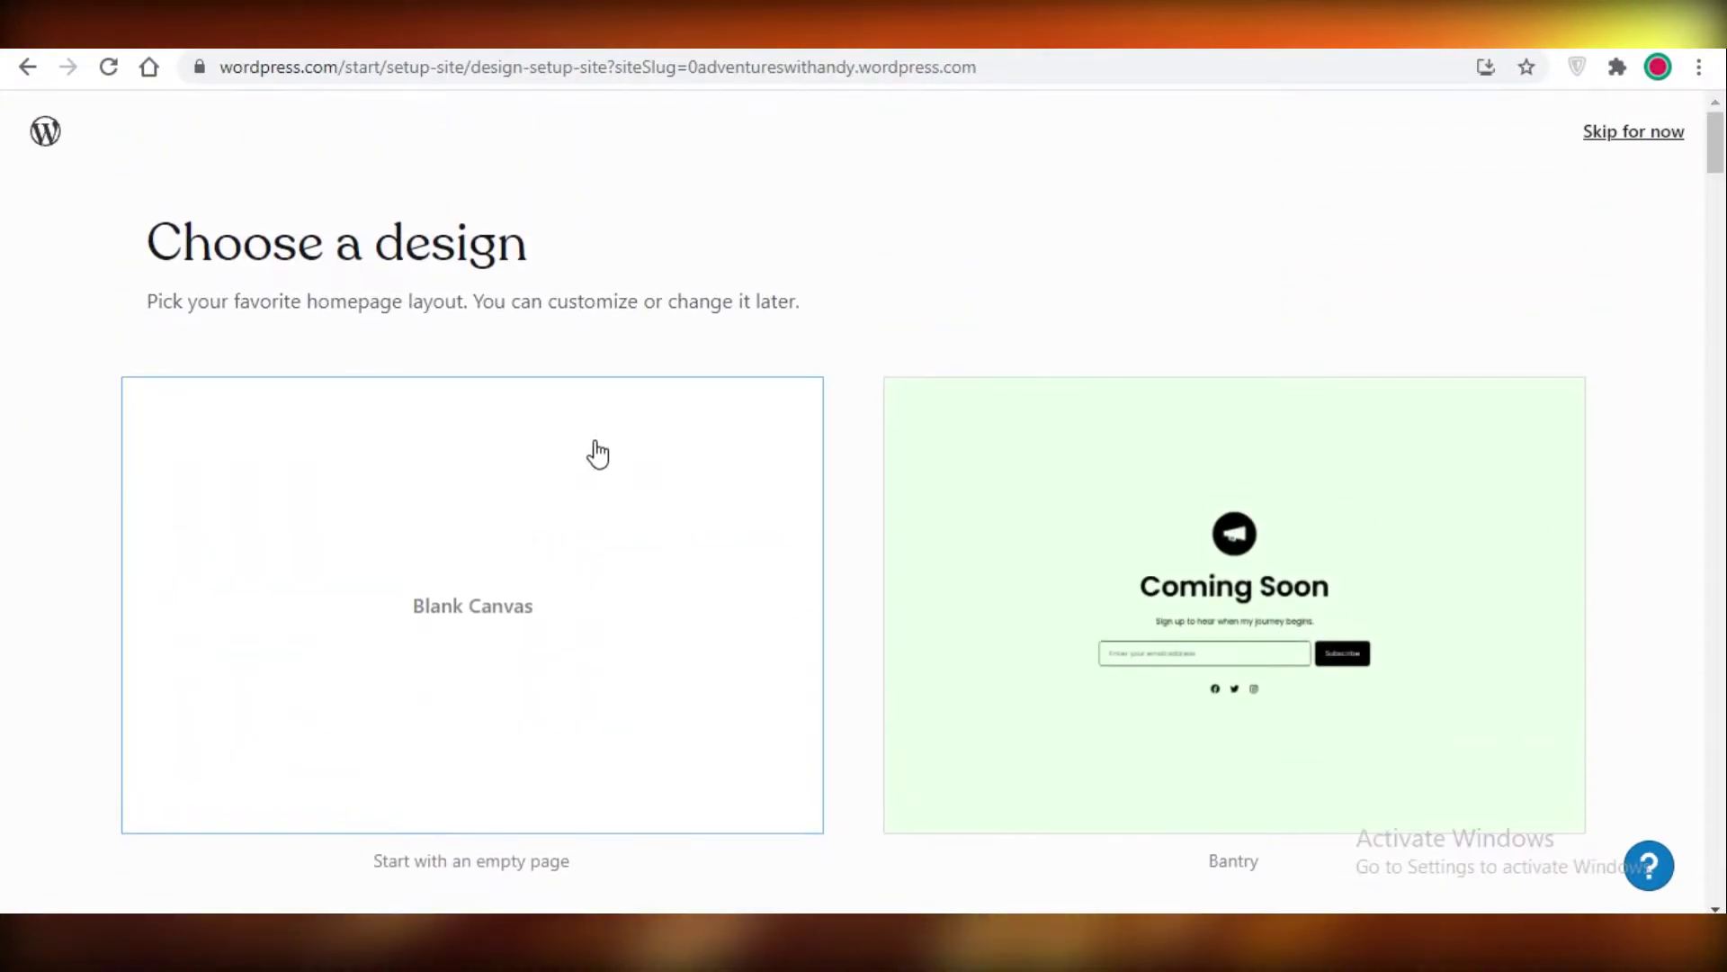
{"action": "left_click", "coordinate": [1624, 136]}
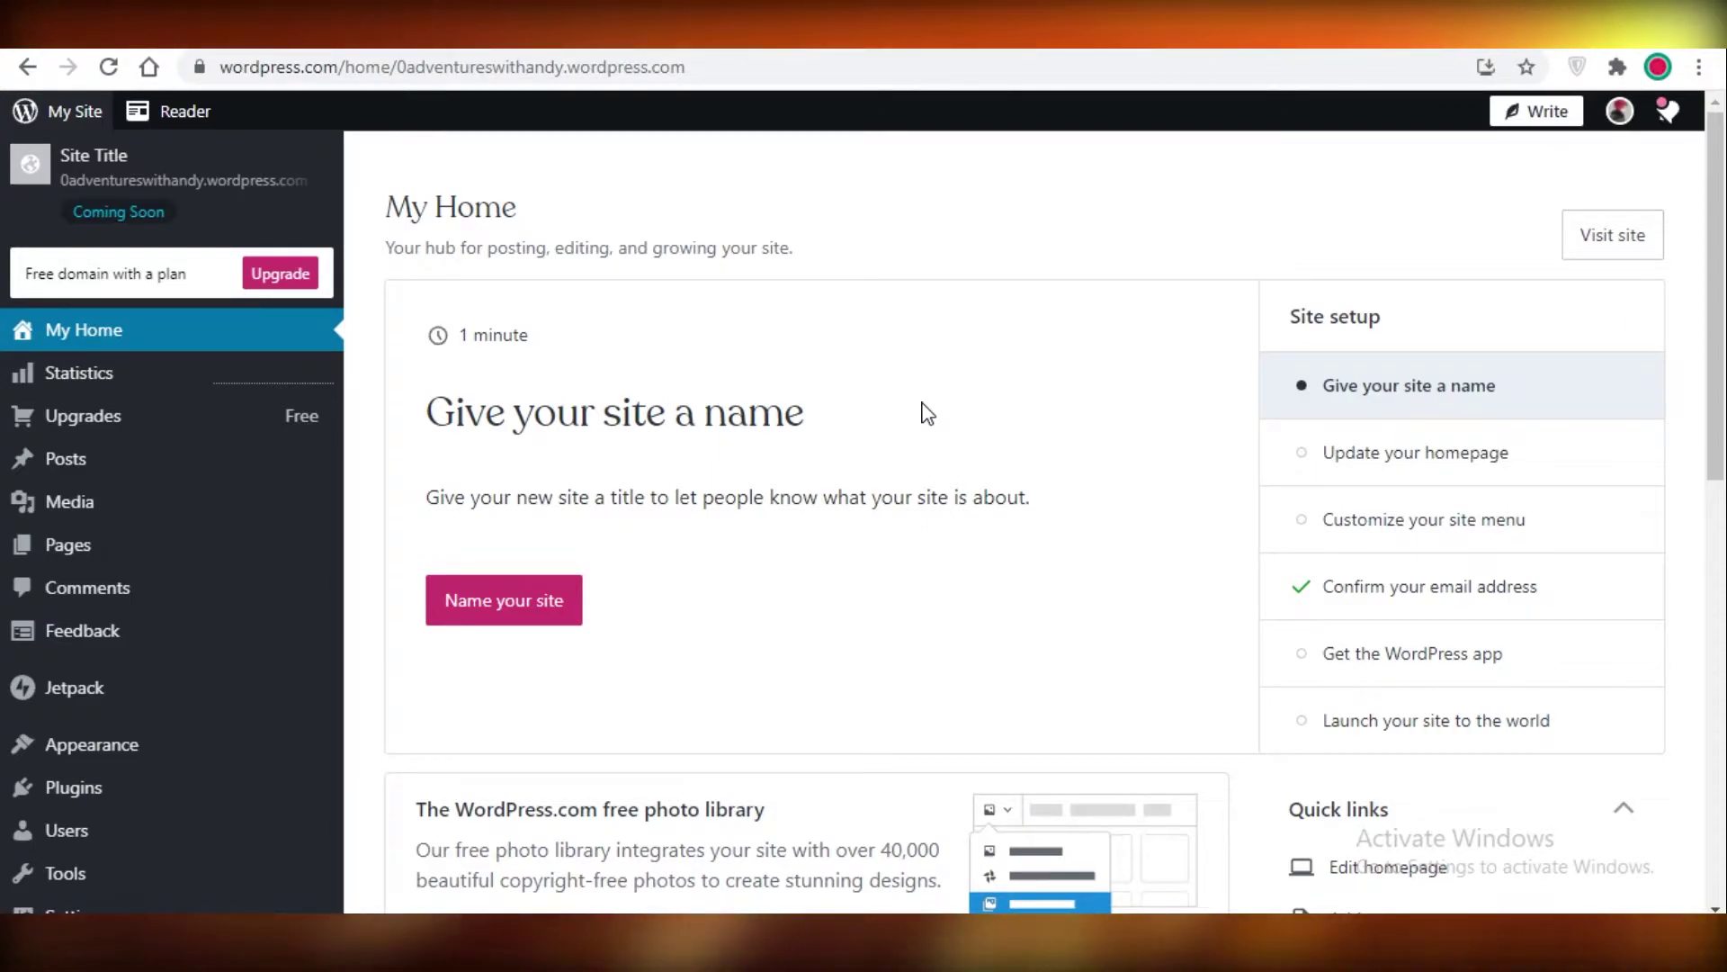
Step: Set the site title to "Adventures with Andy" and the tagline to "Follow me along the coasts of the world"
{"action": "left_click", "coordinate": [466, 616]}
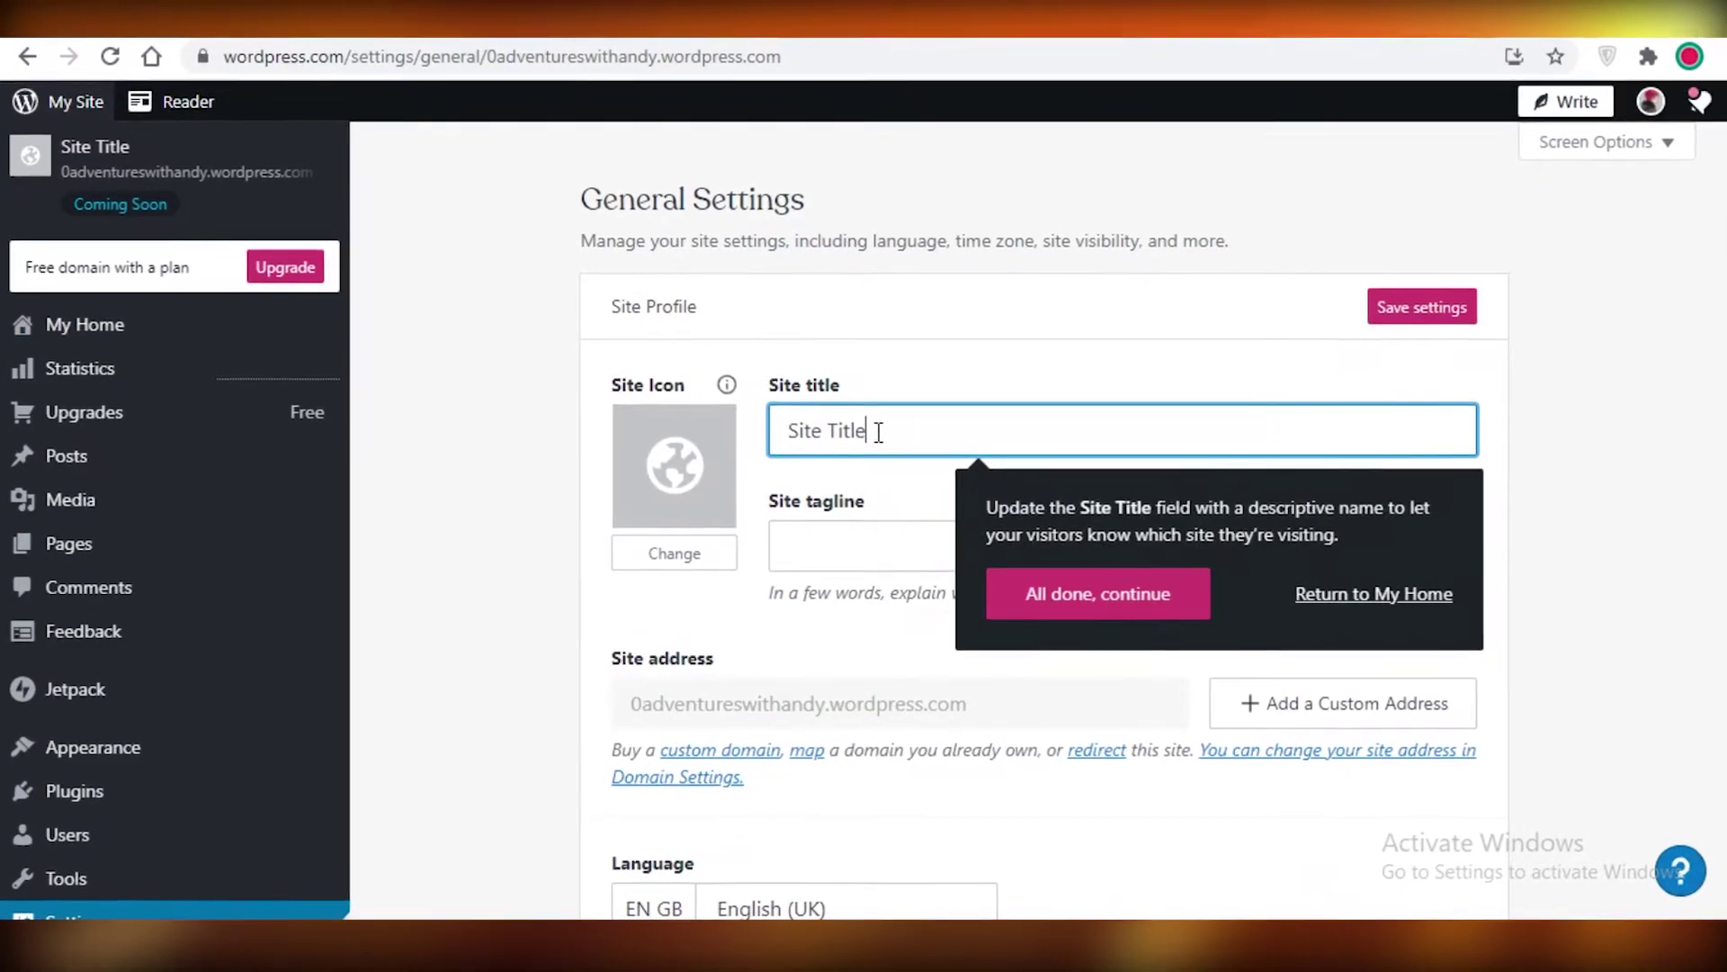
{"action": "triple_click", "coordinate": [878, 432]}
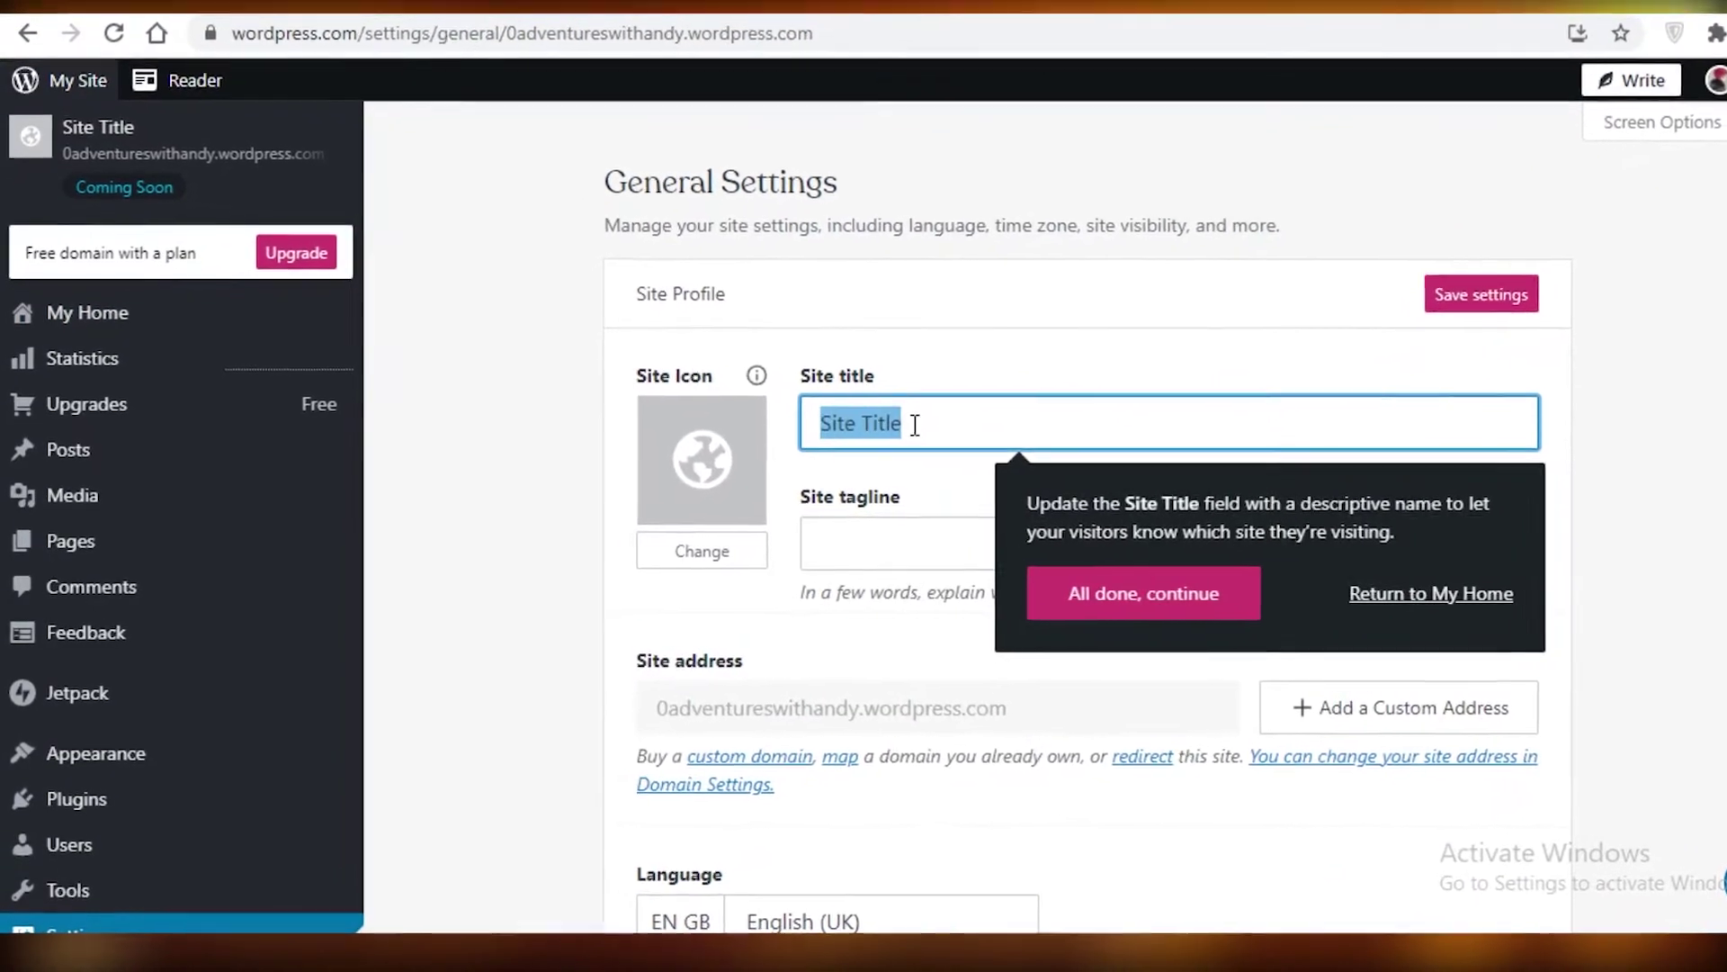
{"action": "type", "text": "Advent"}
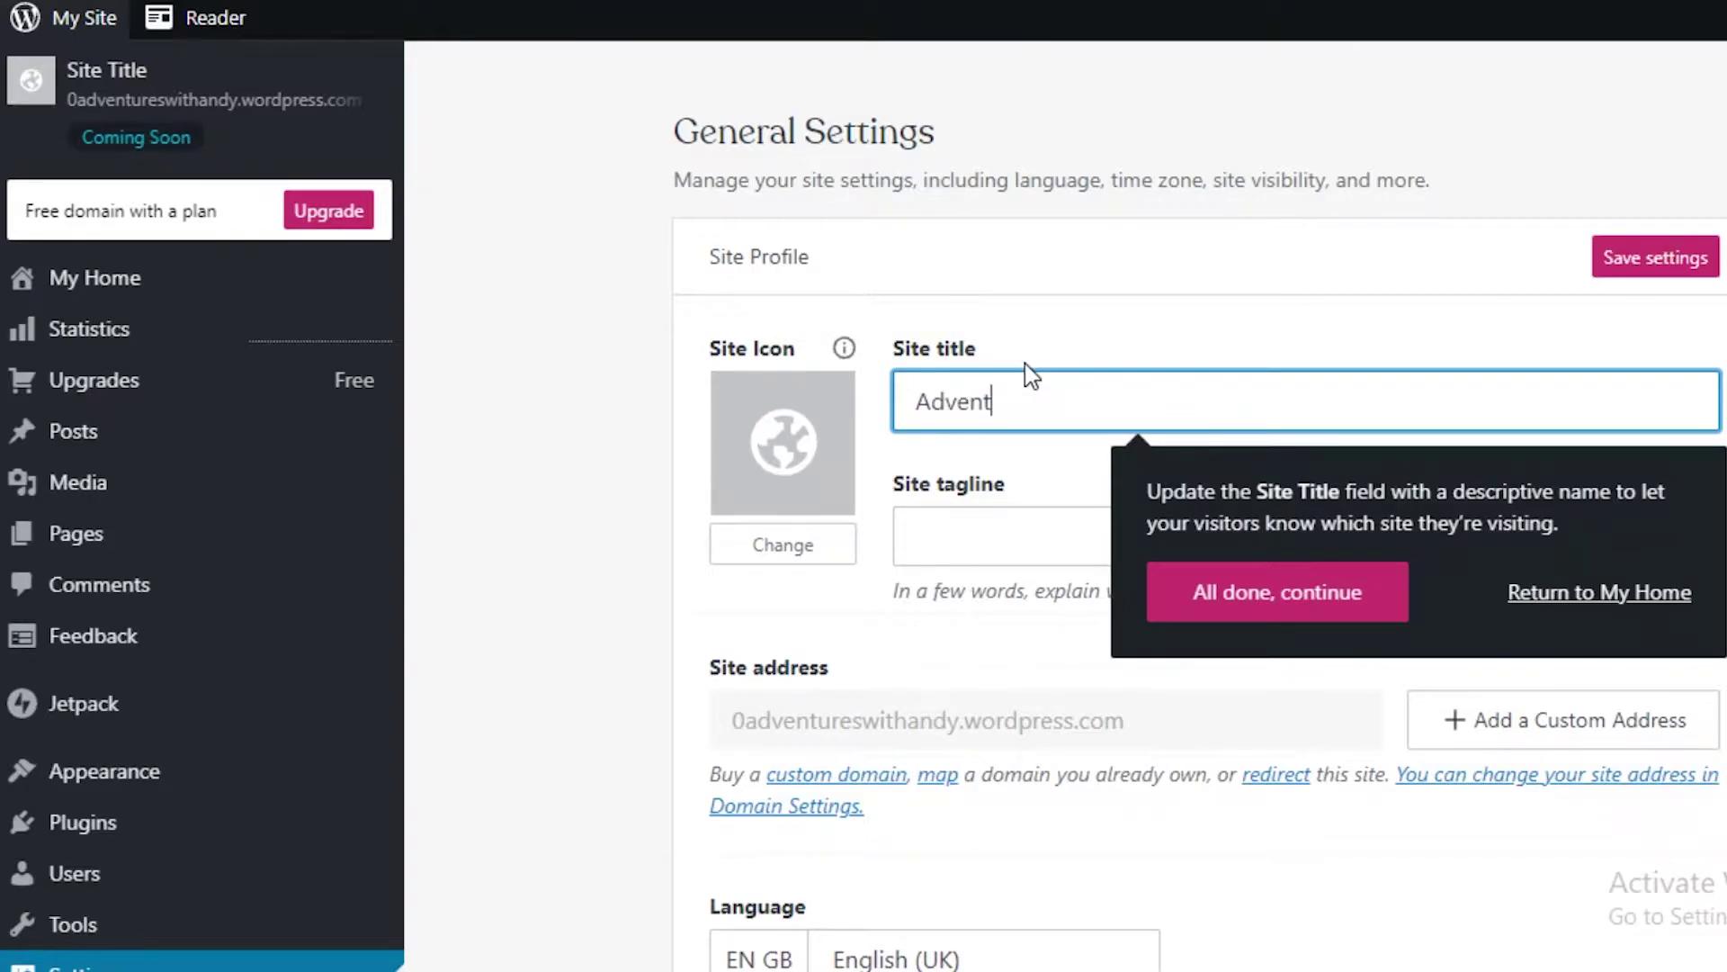
{"action": "type", "text": "Andy"}
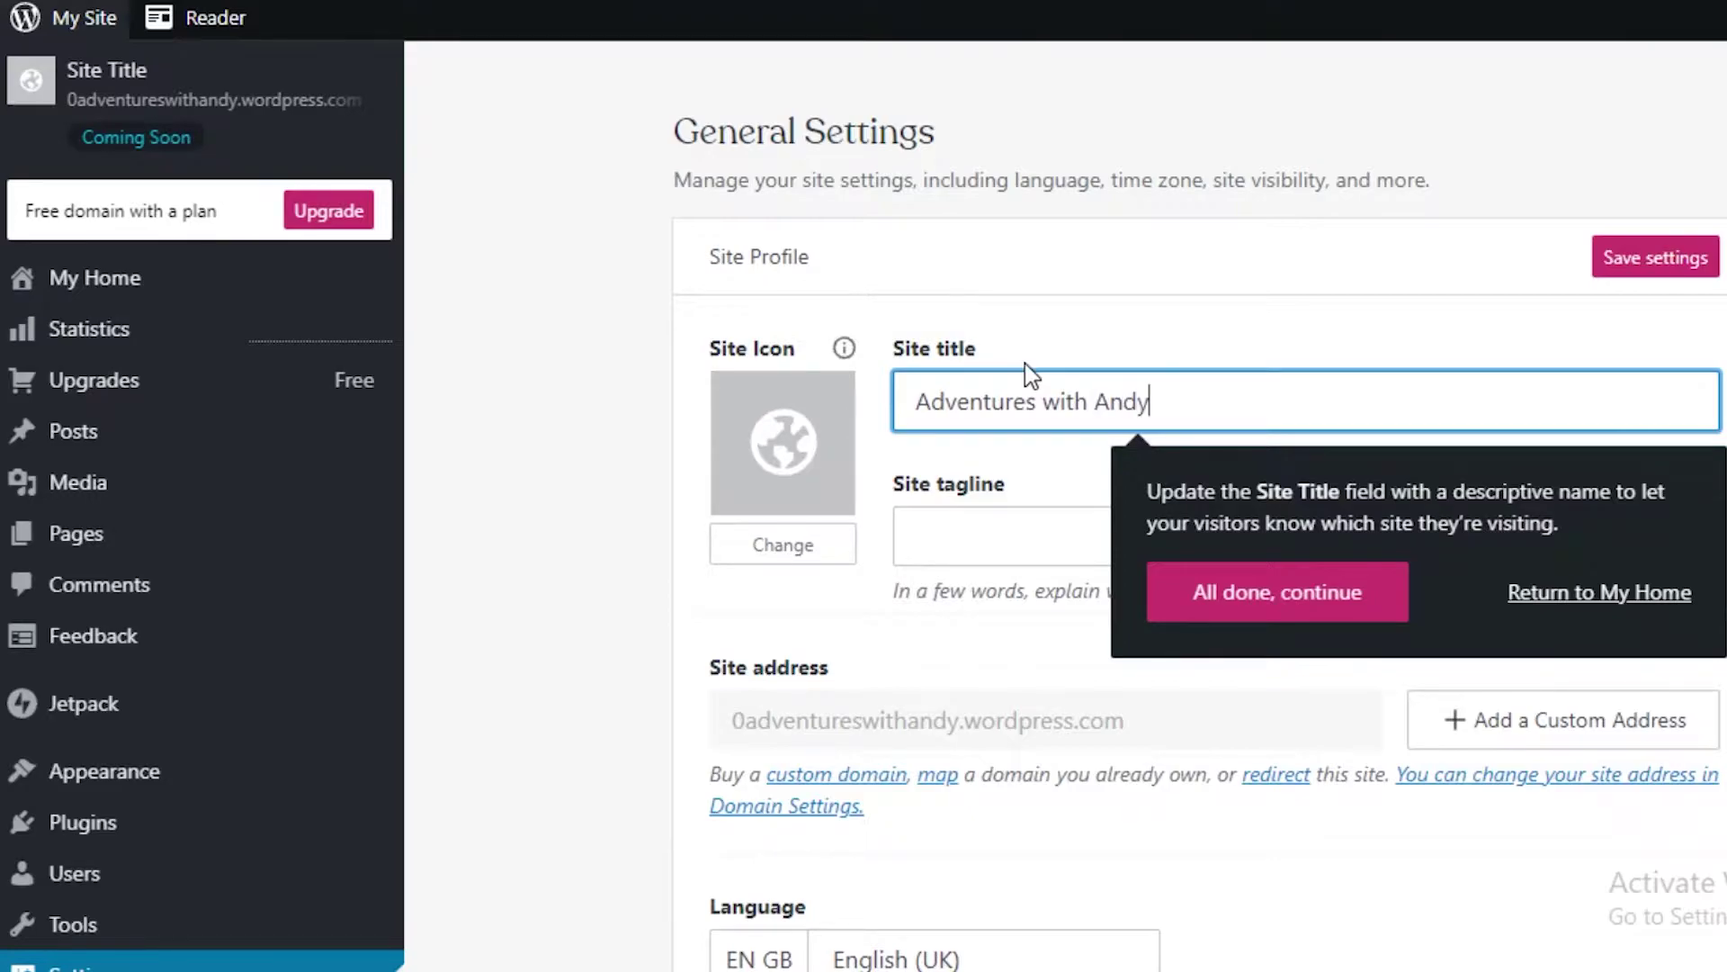
{"action": "left_click", "coordinate": [1218, 549]}
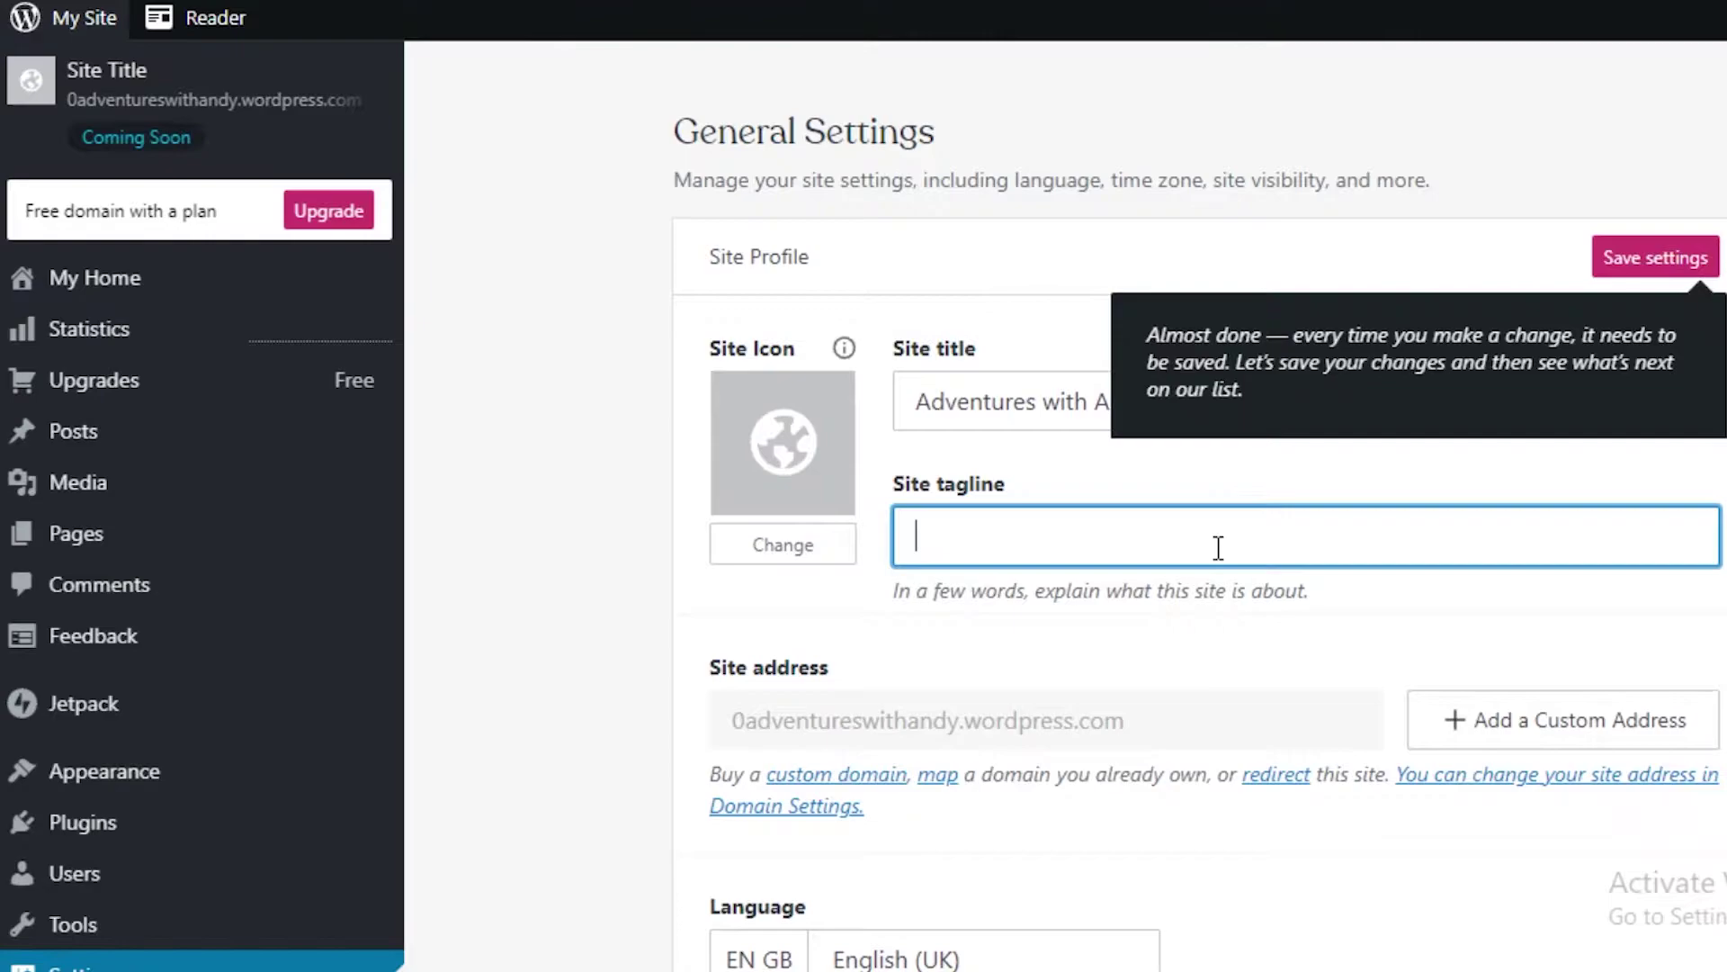
{"action": "type", "text": "Fol"}
Step: Look through the remaining general settings, down to the footer credit and site tools
{"action": "scroll", "coordinate": [909, 540], "scroll_direction": "down", "scroll_amount": 6}
{"action": "scroll", "coordinate": [801, 413], "scroll_direction": "down", "scroll_amount": 6}
{"action": "scroll", "coordinate": [1353, 189], "scroll_direction": "down", "scroll_amount": 2}
{"action": "scroll", "coordinate": [1341, 235], "scroll_direction": "up", "scroll_amount": 5}
{"action": "scroll", "coordinate": [1201, 506], "scroll_direction": "down", "scroll_amount": 2}
{"action": "scroll", "coordinate": [1090, 246], "scroll_direction": "down", "scroll_amount": 3}
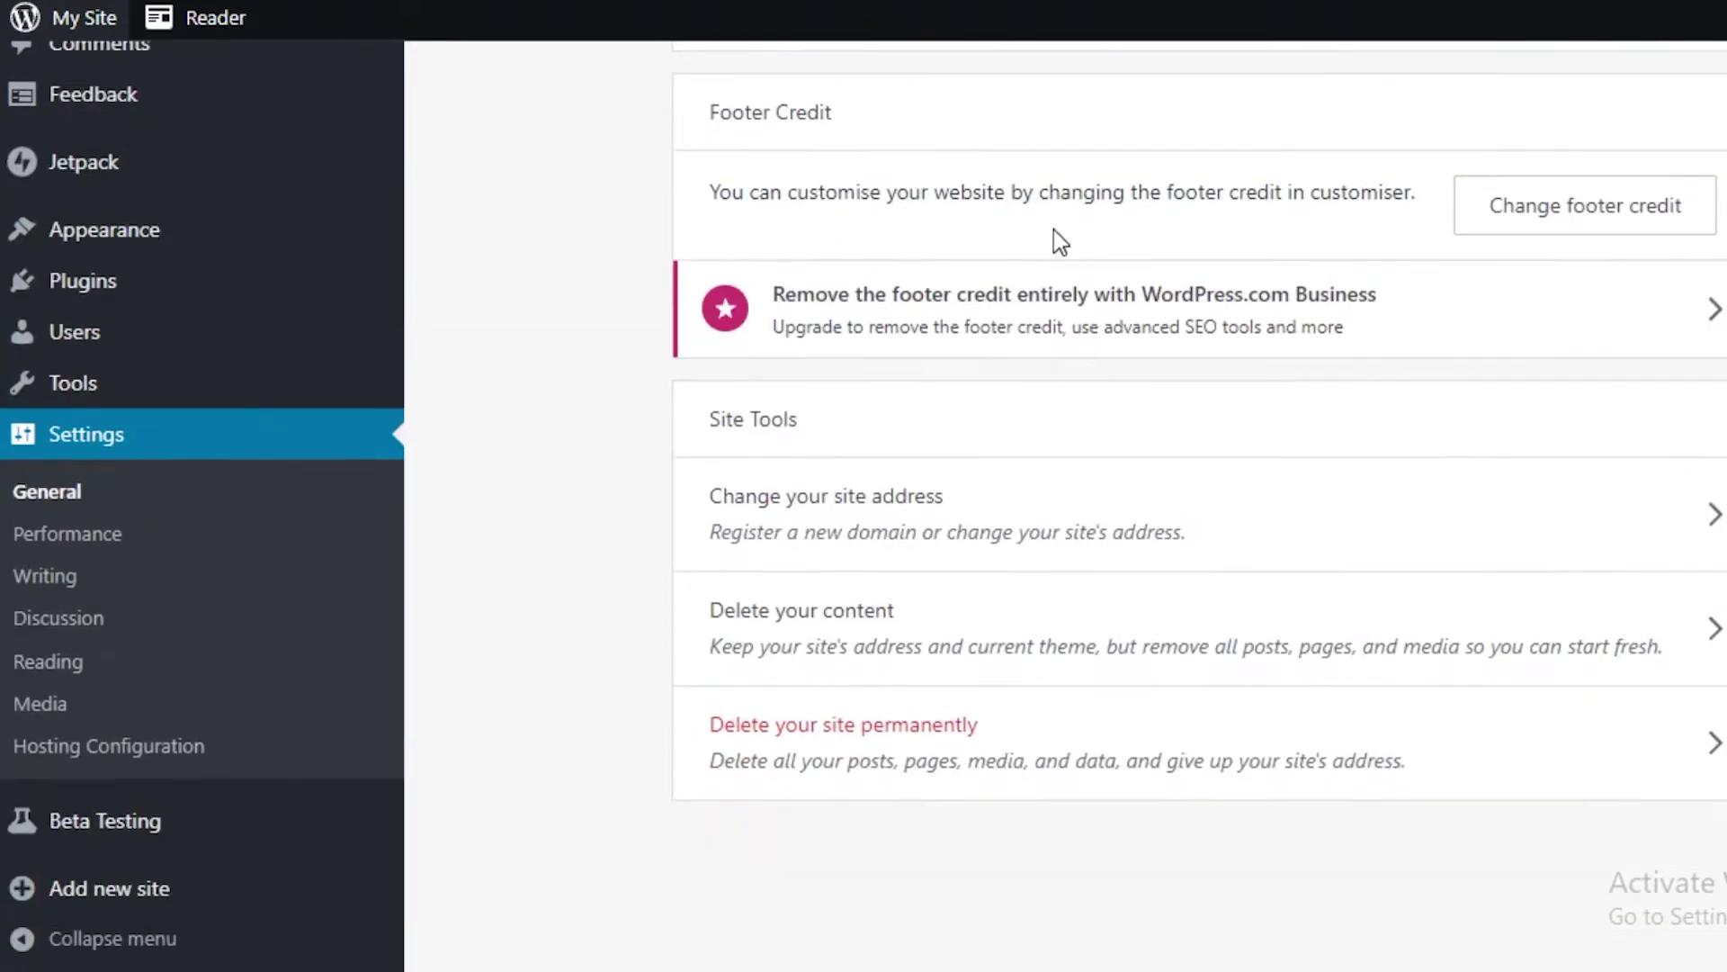
{"action": "scroll", "coordinate": [1065, 506], "scroll_direction": "up", "scroll_amount": 12}
{"action": "scroll", "coordinate": [1065, 506], "scroll_direction": "down", "scroll_amount": 1}
{"action": "scroll", "coordinate": [1199, 504], "scroll_direction": "up", "scroll_amount": 2}
Step: Save the site profile settings and return to the My Home dashboard
{"action": "left_click", "coordinate": [1636, 257]}
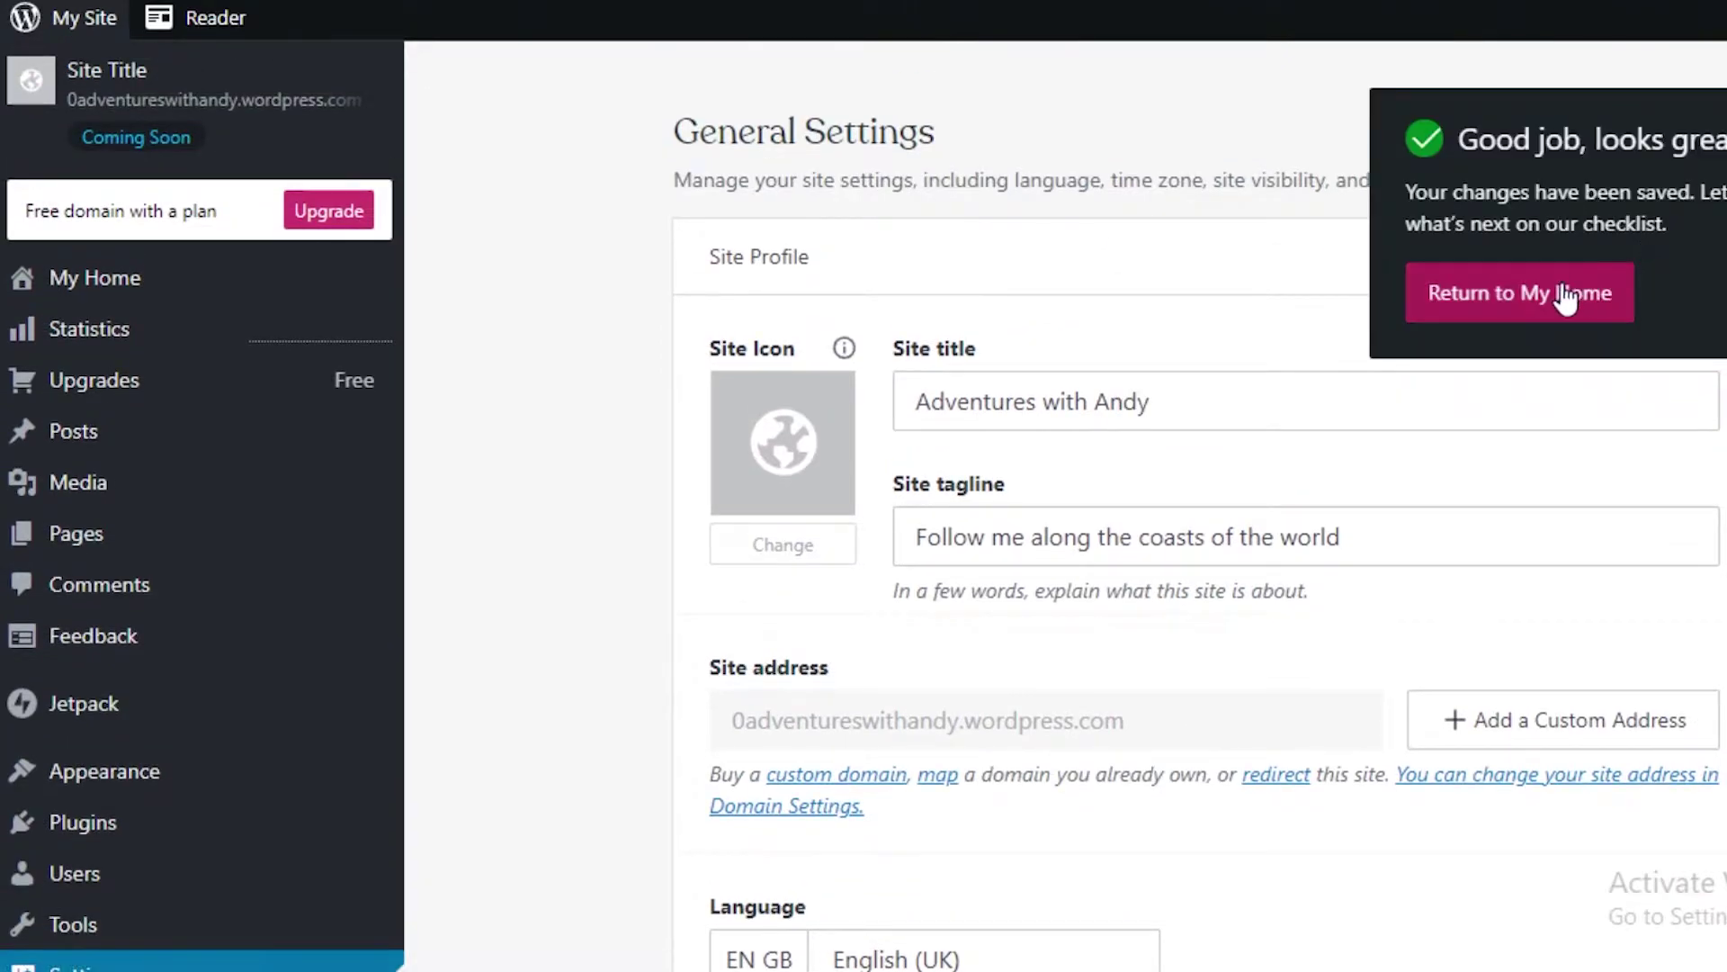
{"action": "left_click", "coordinate": [1440, 278]}
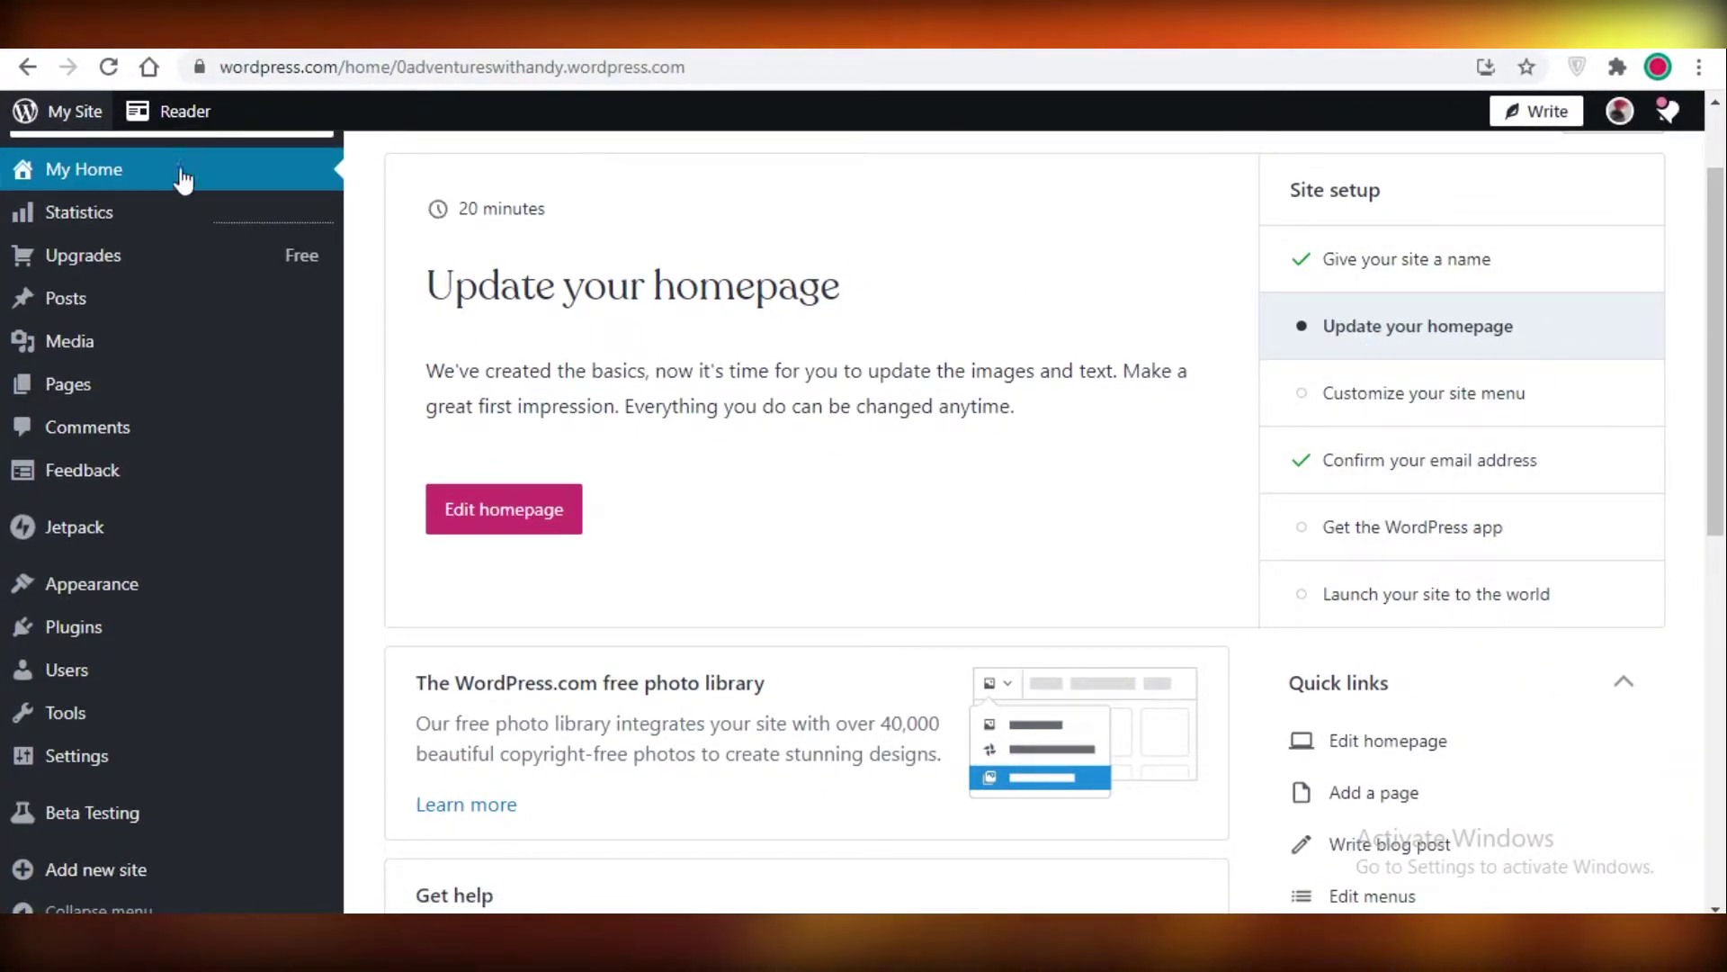
Step: Search the site's plugins for "astra" and open the Starter Templates plugin by Brainstorm Force
{"action": "left_click", "coordinate": [75, 627]}
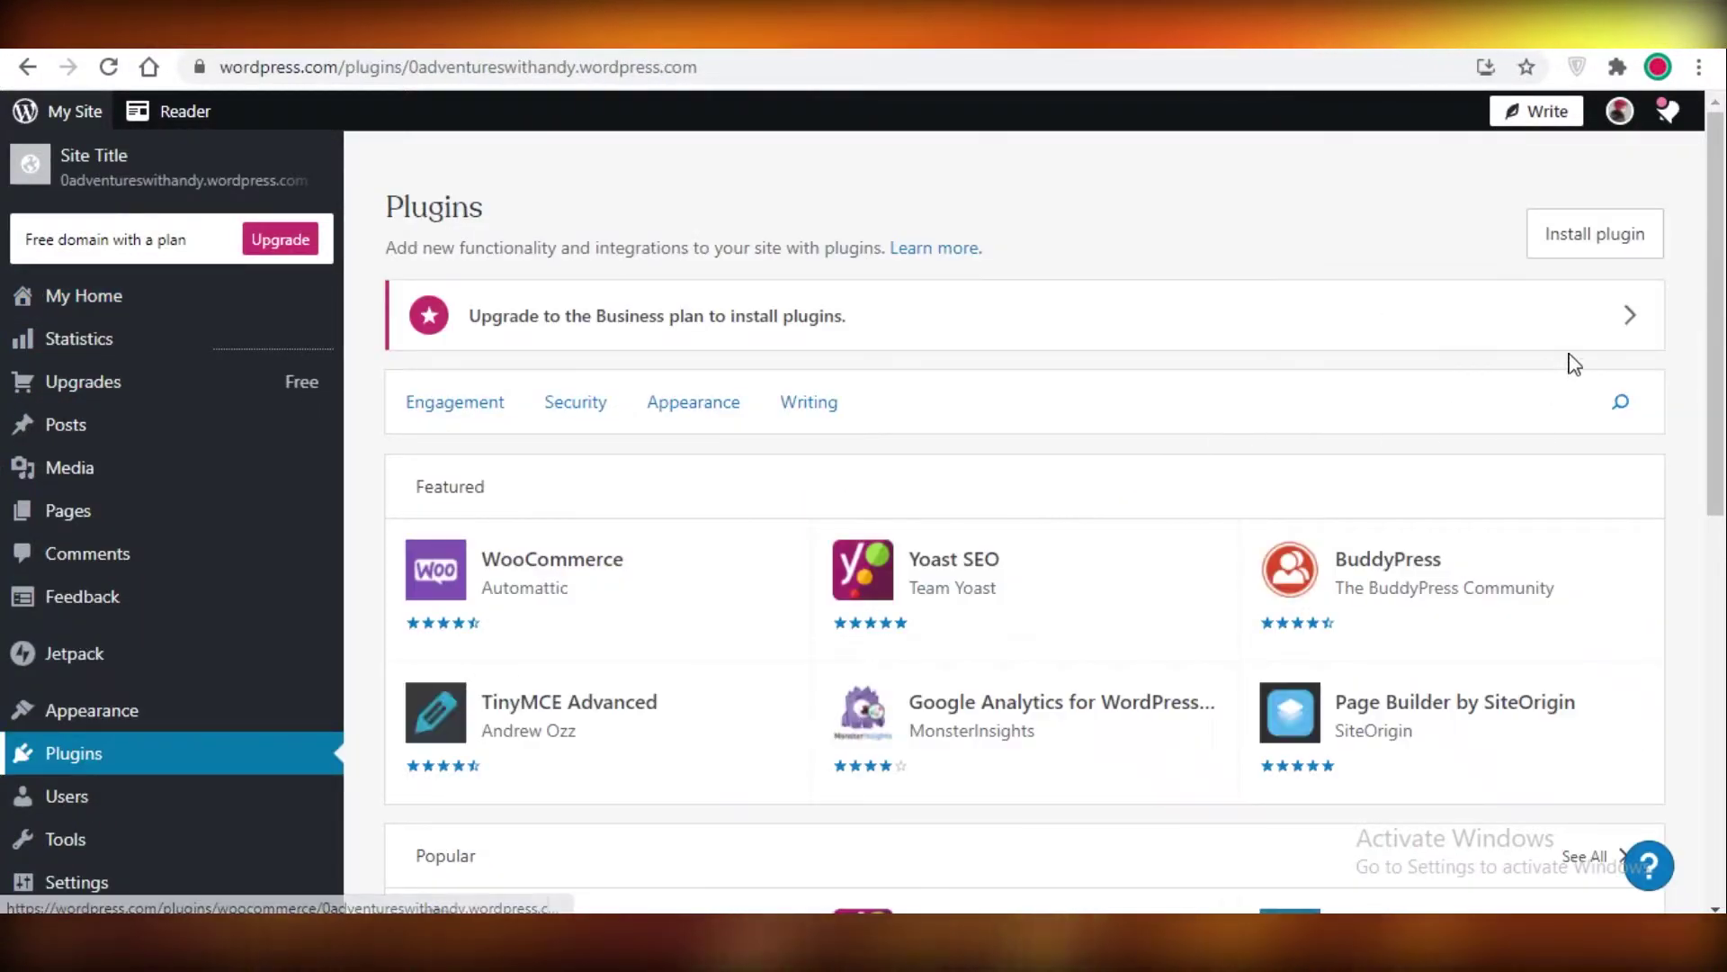
{"action": "scroll", "coordinate": [1217, 375], "scroll_direction": "down", "scroll_amount": 1}
{"action": "left_click", "coordinate": [1611, 277]}
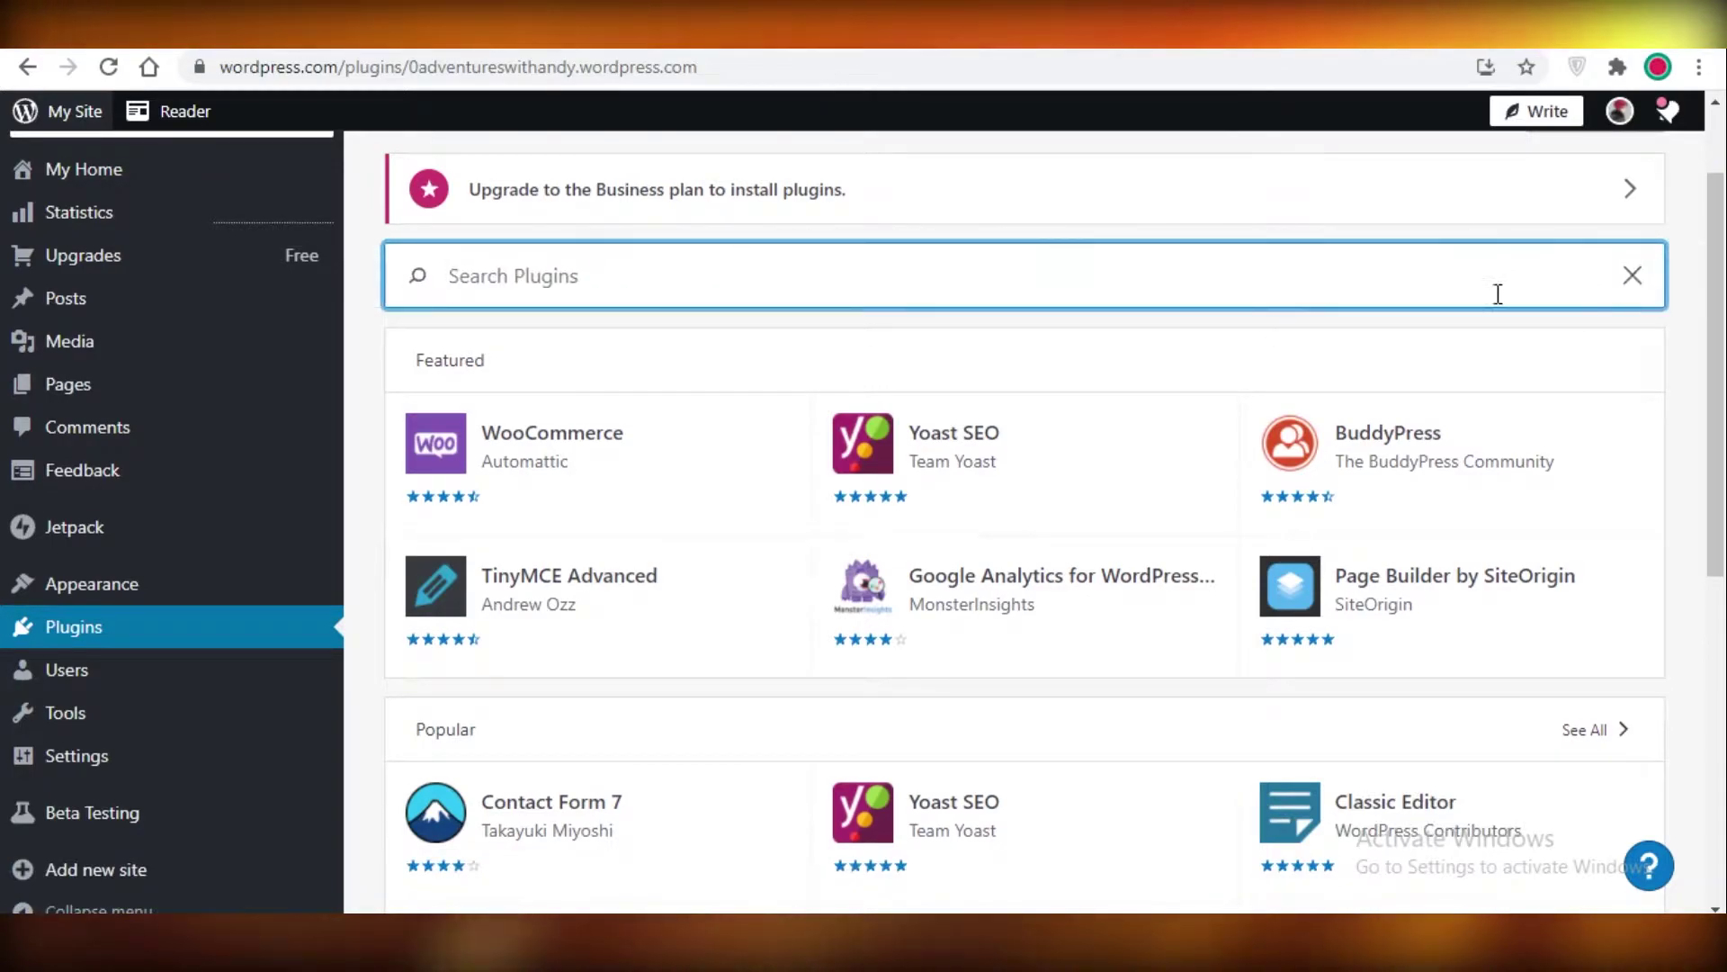
{"action": "type", "text": "astra"}
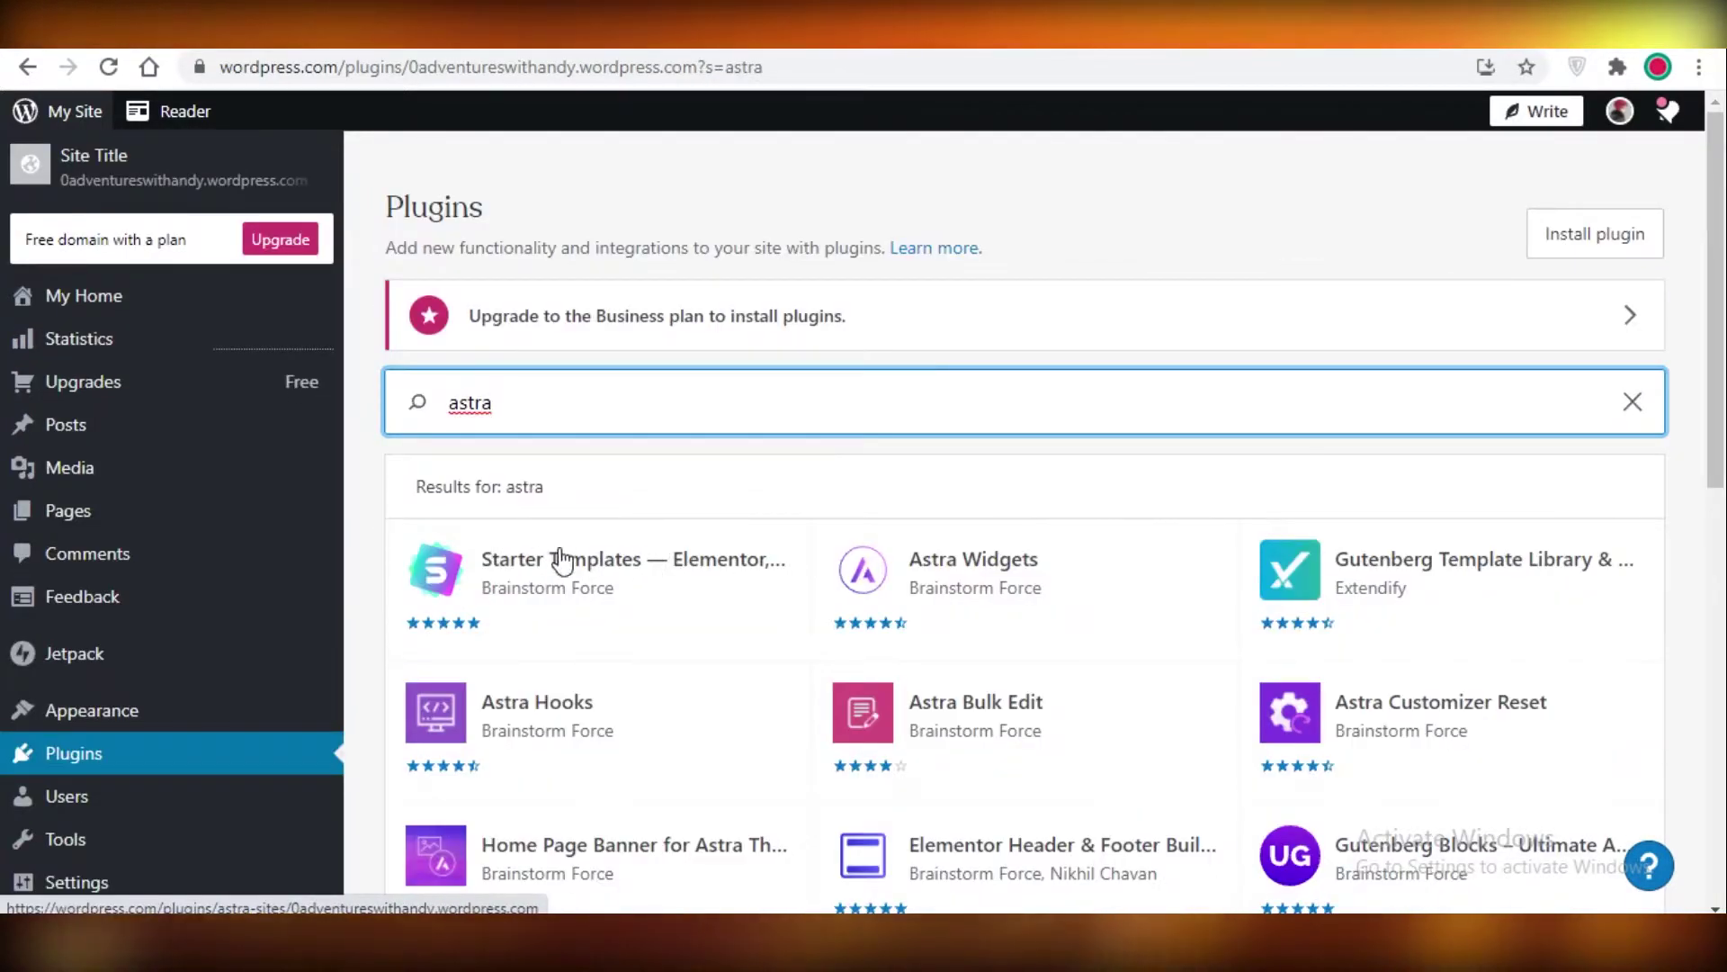
{"action": "left_click", "coordinate": [520, 576]}
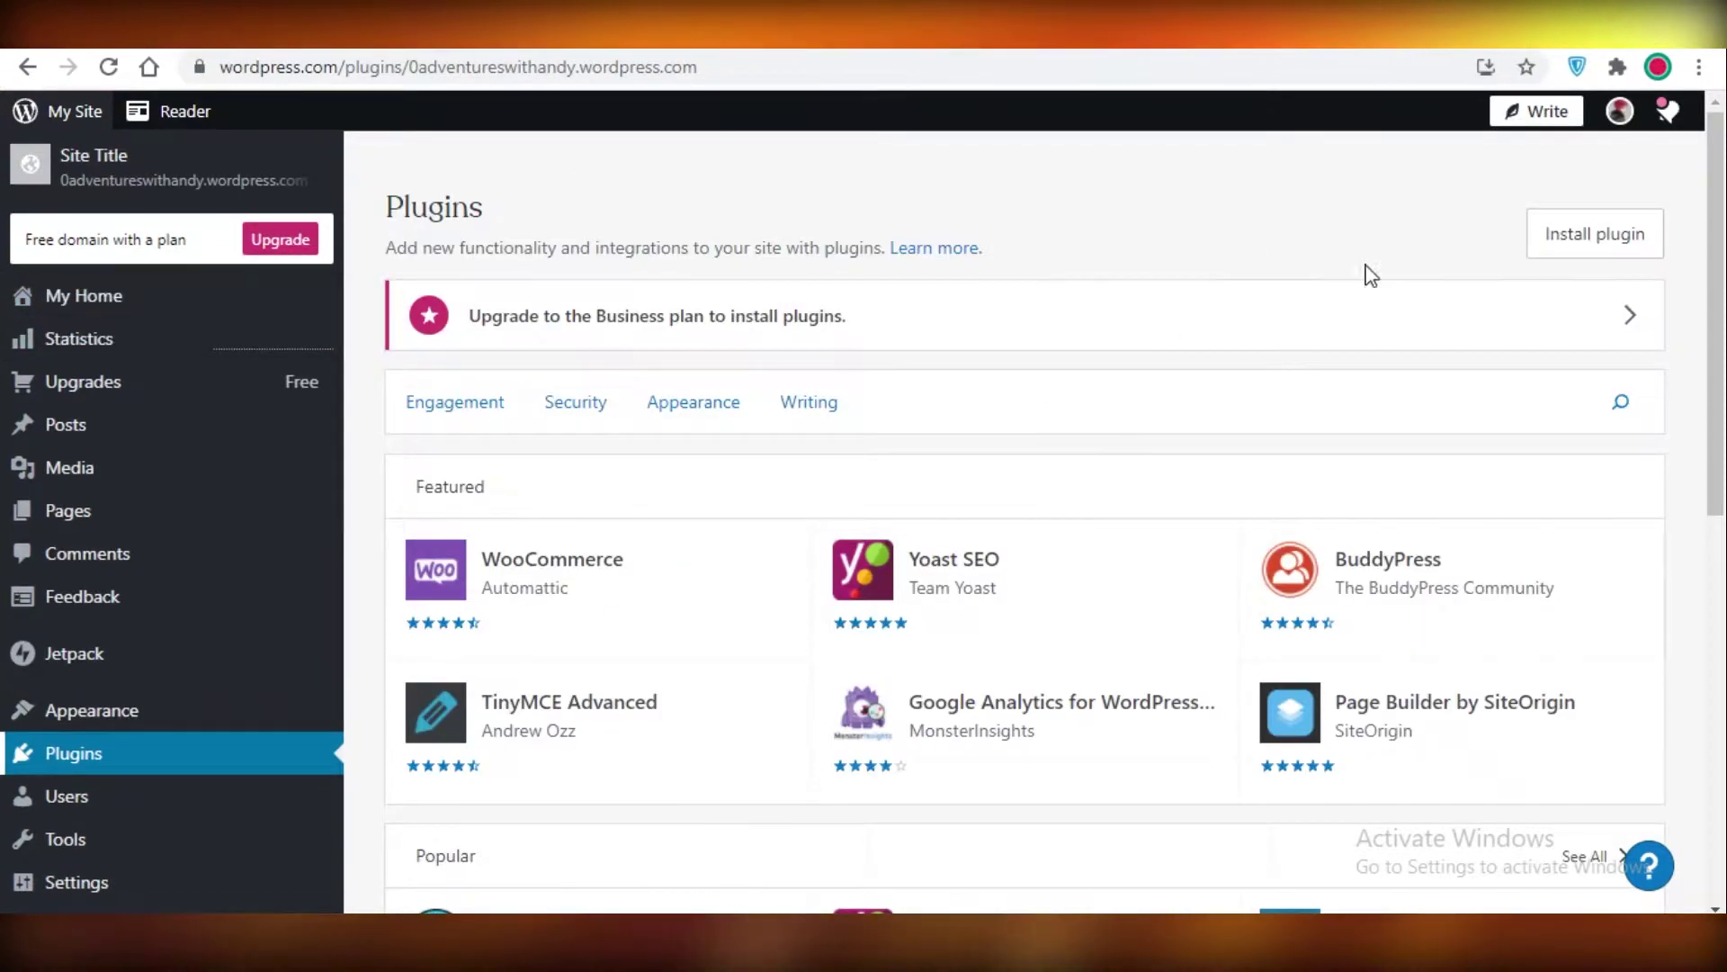
Step: Look through the featured, popular and new plugins in the plugin directory
{"action": "scroll", "coordinate": [570, 382], "scroll_direction": "down", "scroll_amount": 3}
{"action": "scroll", "coordinate": [979, 343], "scroll_direction": "down", "scroll_amount": 3}
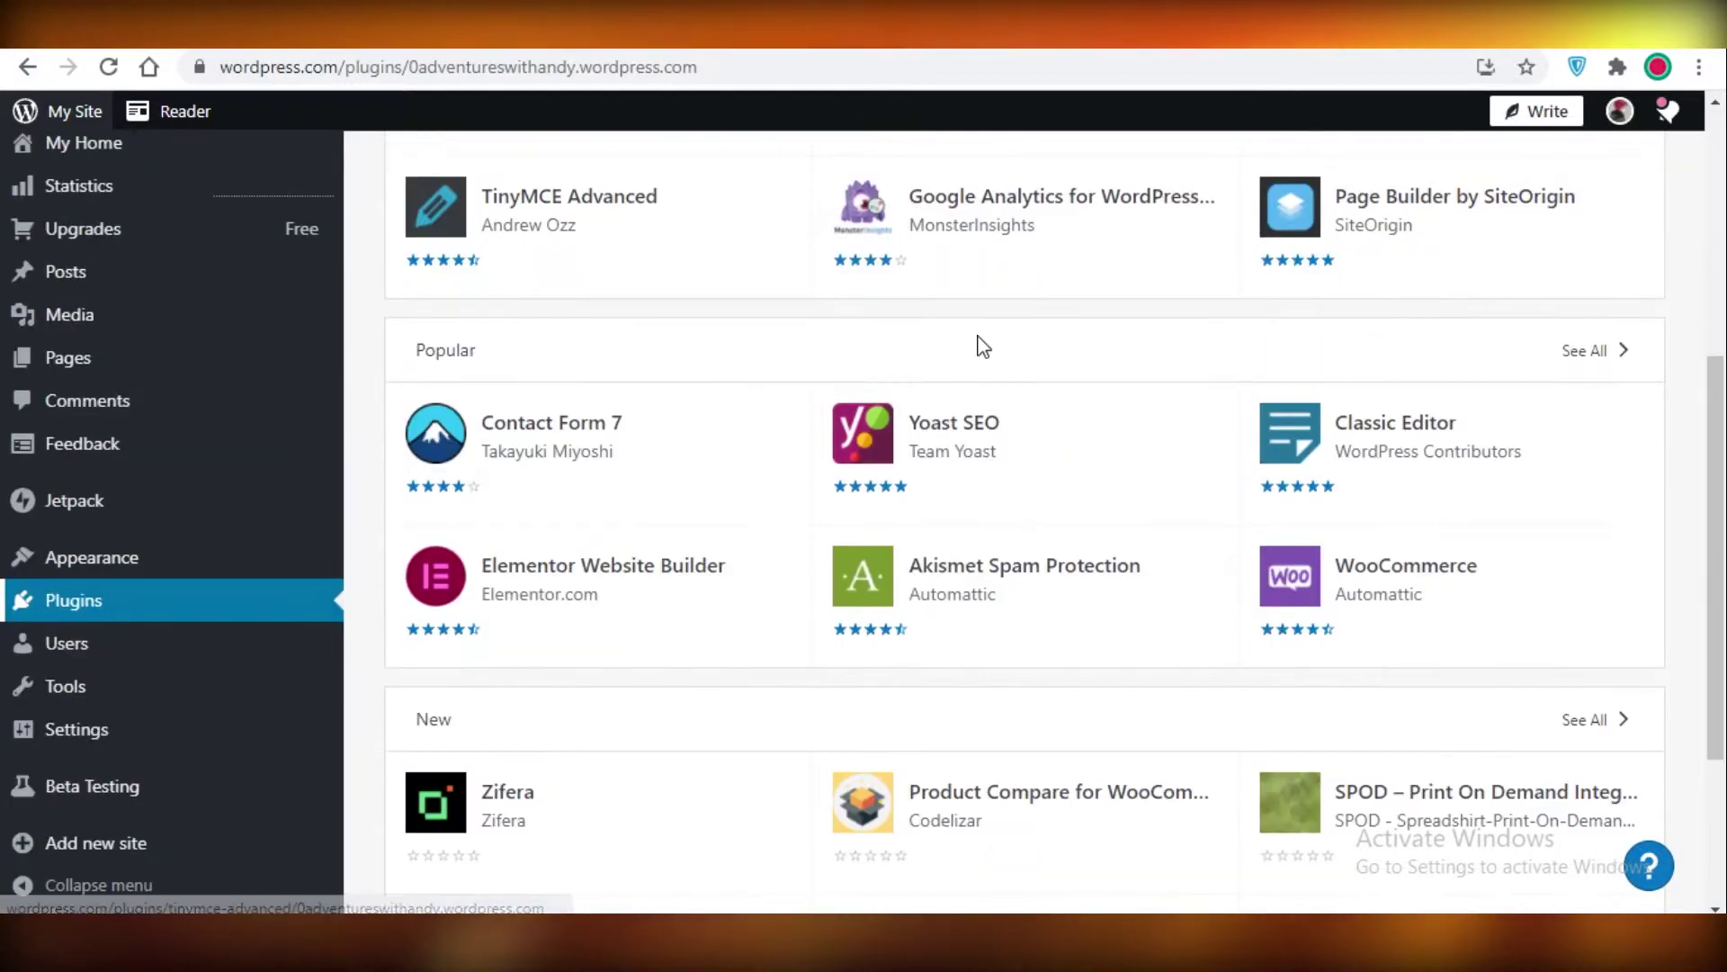
{"action": "scroll", "coordinate": [995, 347], "scroll_direction": "down", "scroll_amount": 3}
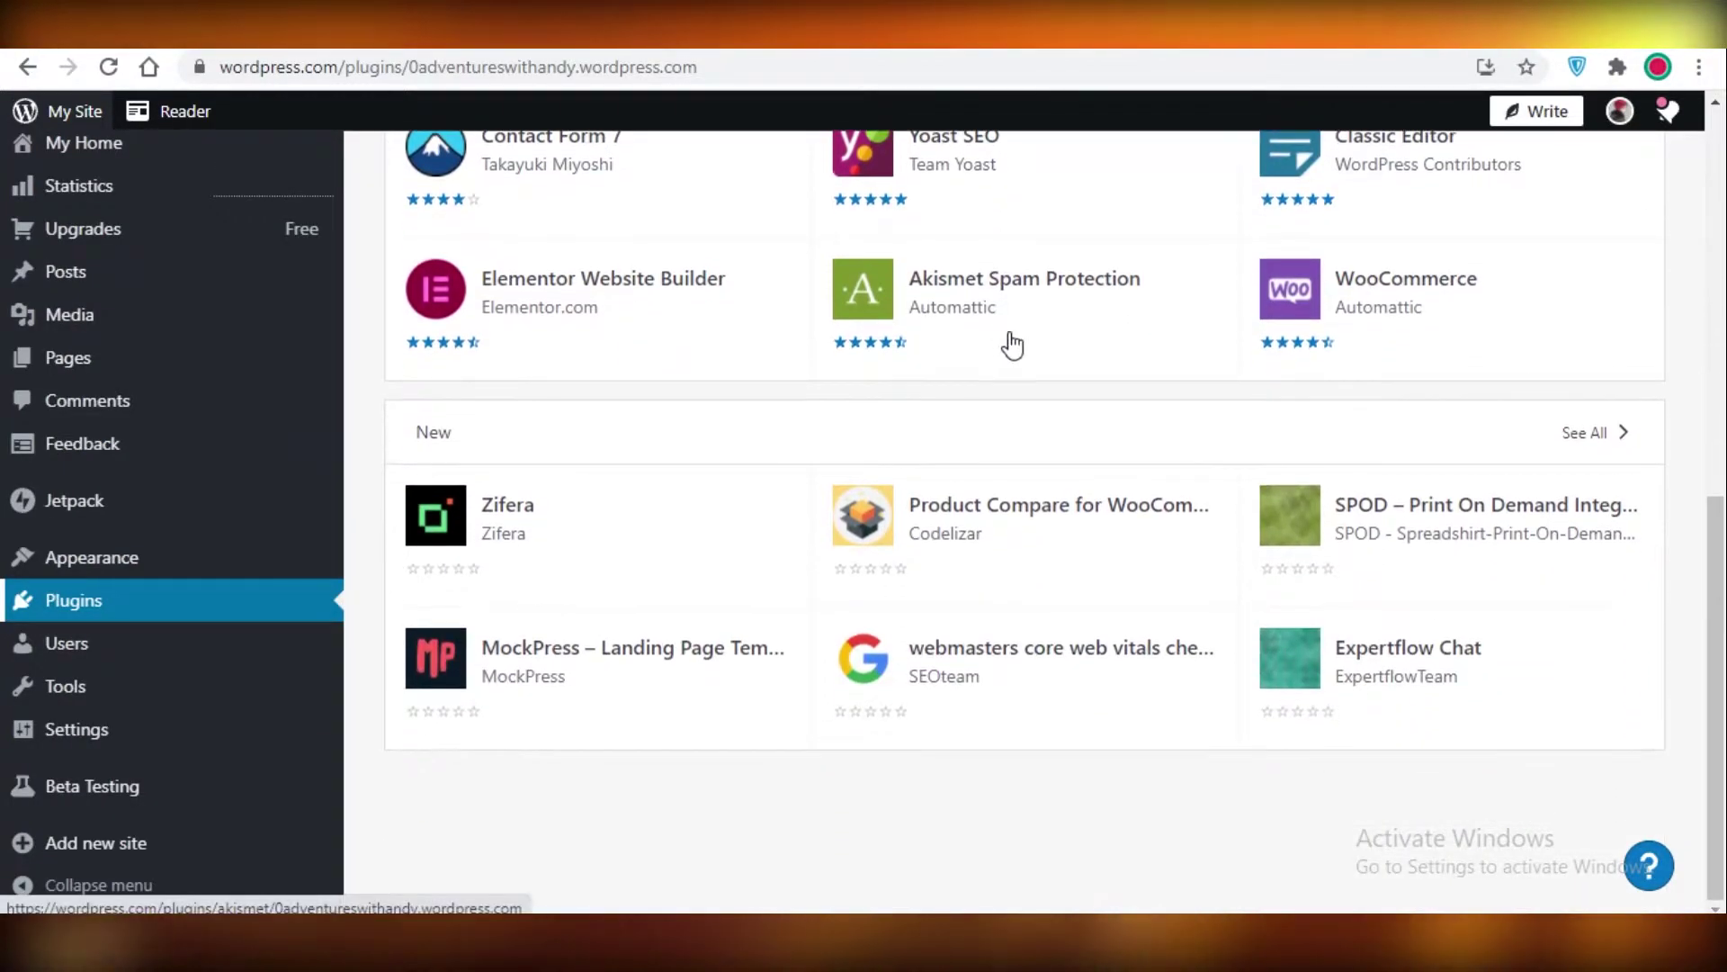
{"action": "scroll", "coordinate": [1010, 342], "scroll_direction": "up", "scroll_amount": 9}
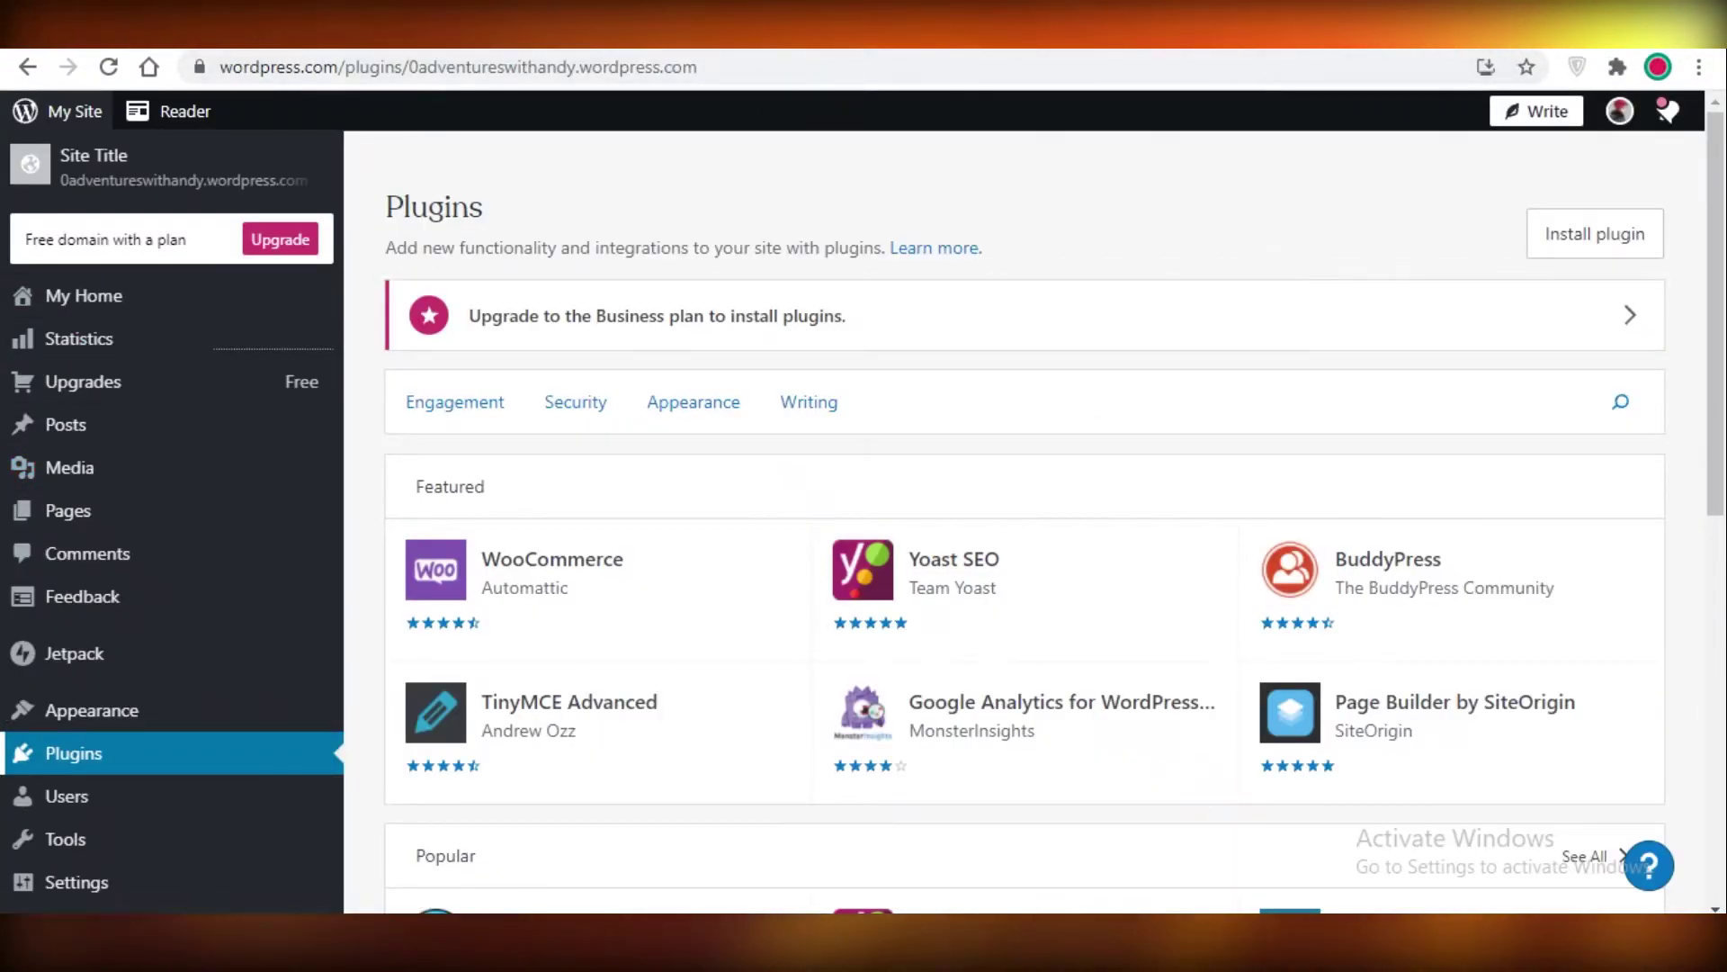
Step: Go back to the My Home dashboard and open the homepage for editing
{"action": "left_click", "coordinate": [54, 295]}
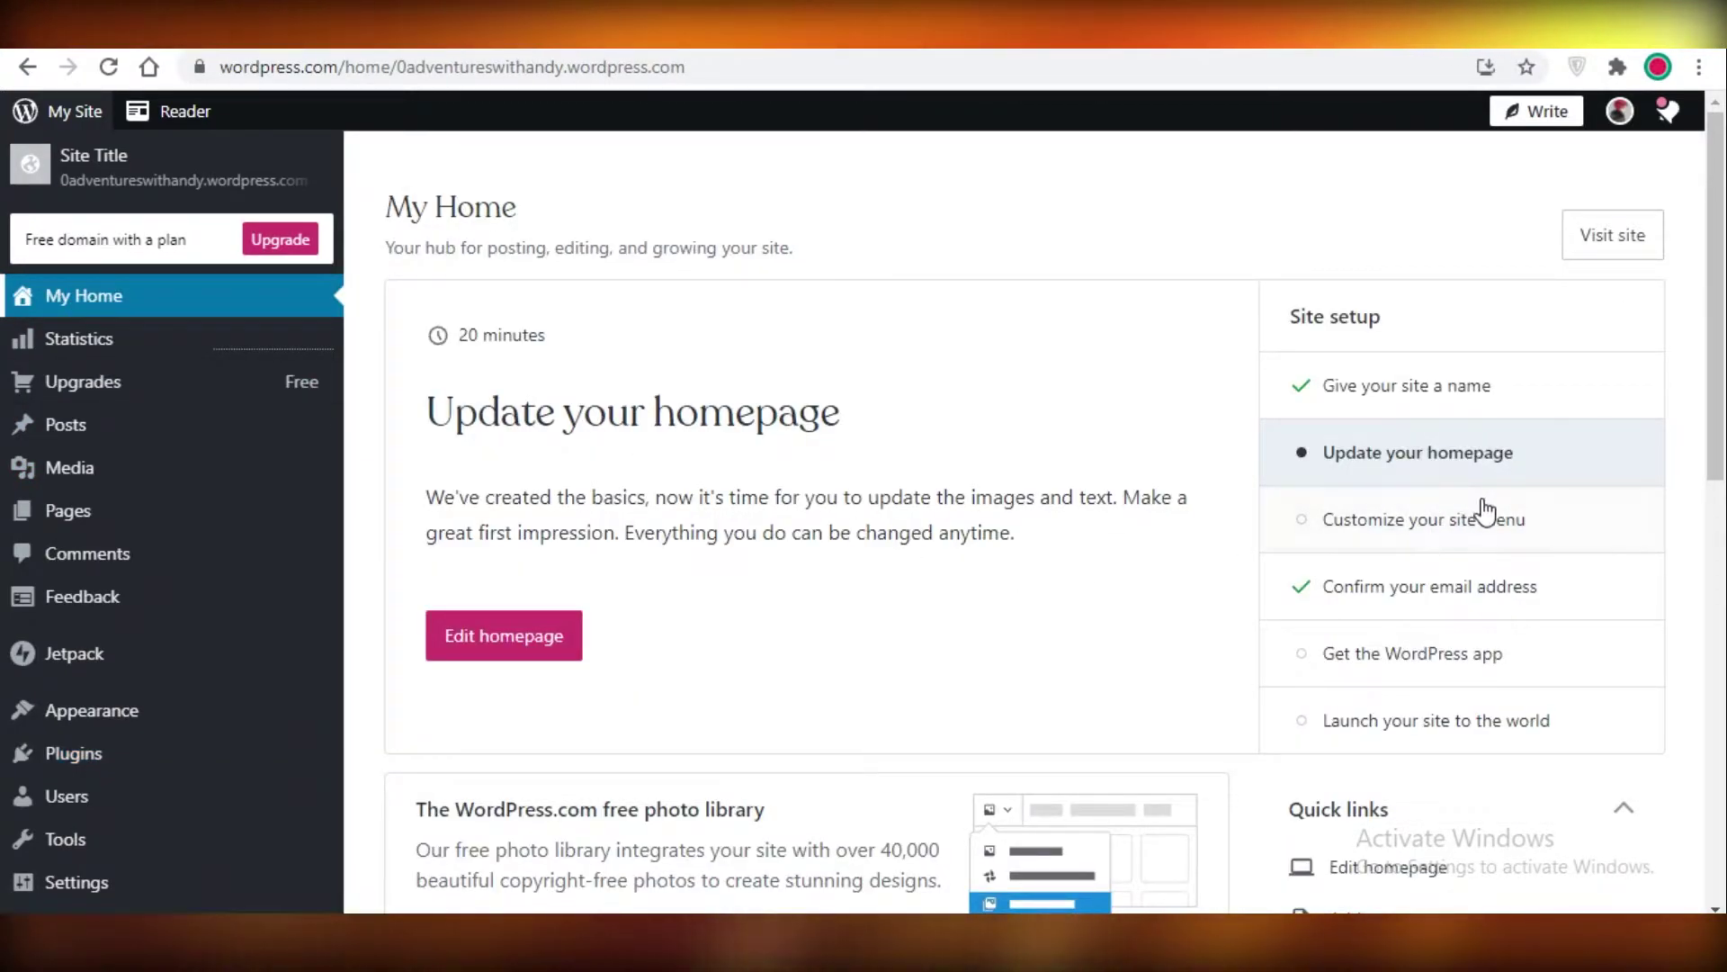
{"action": "scroll", "coordinate": [621, 302], "scroll_direction": "down", "scroll_amount": 4}
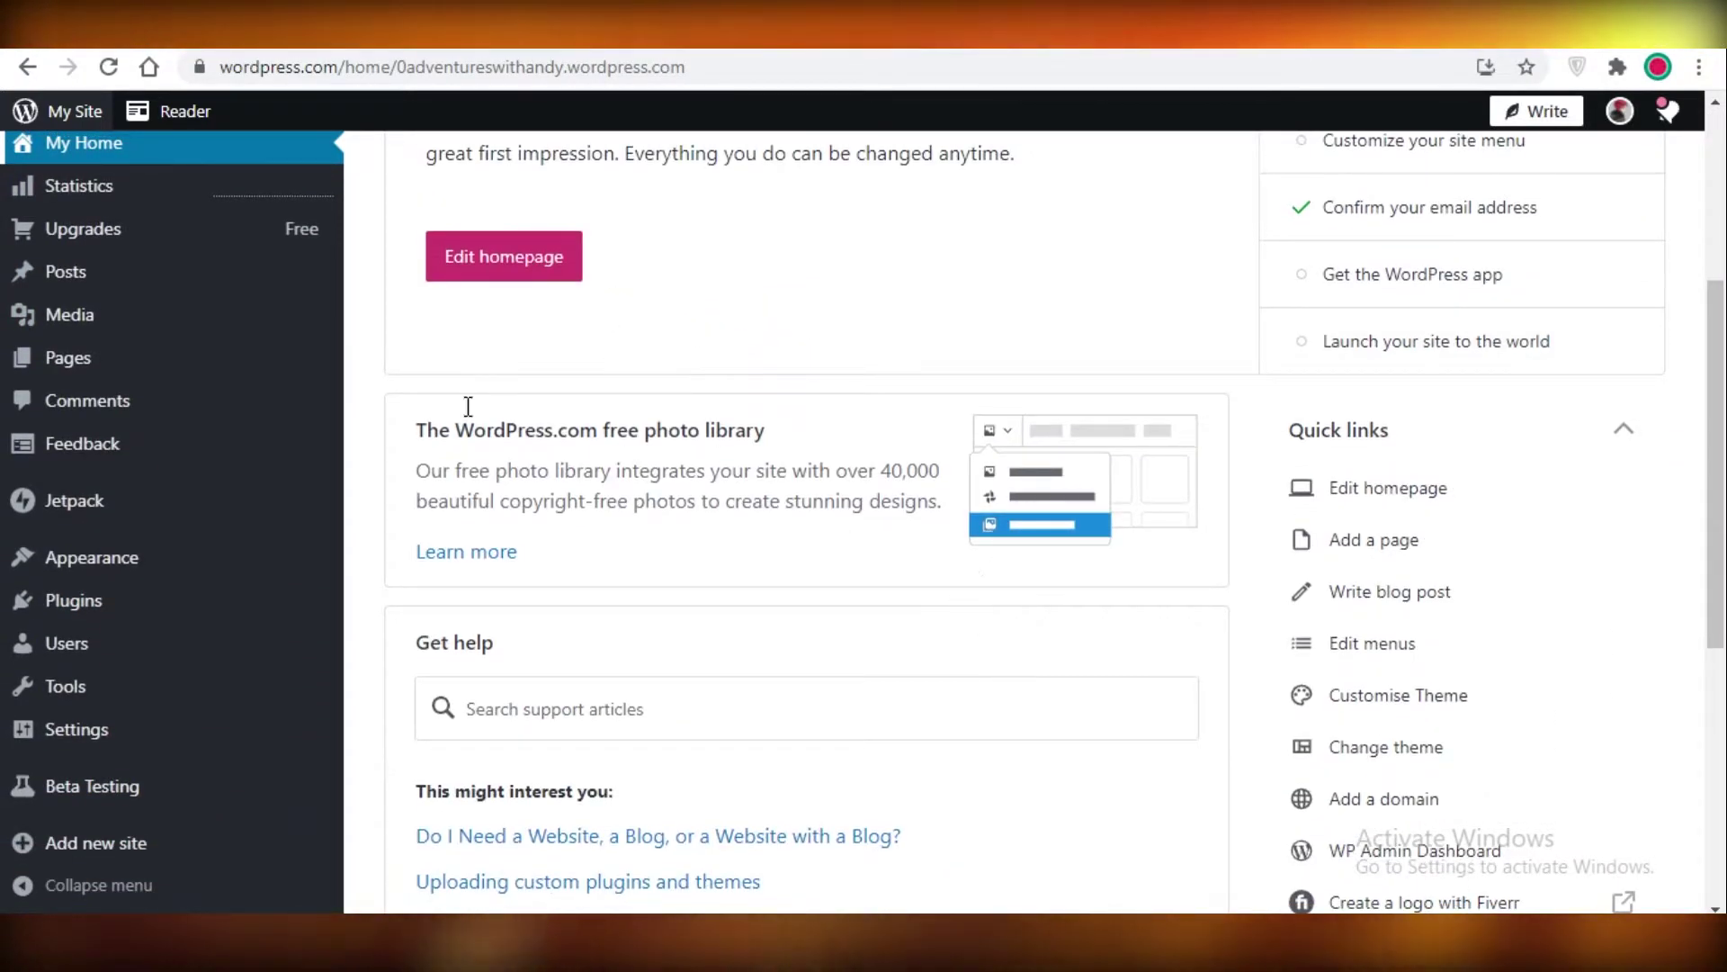
{"action": "scroll", "coordinate": [630, 432], "scroll_direction": "up", "scroll_amount": 4}
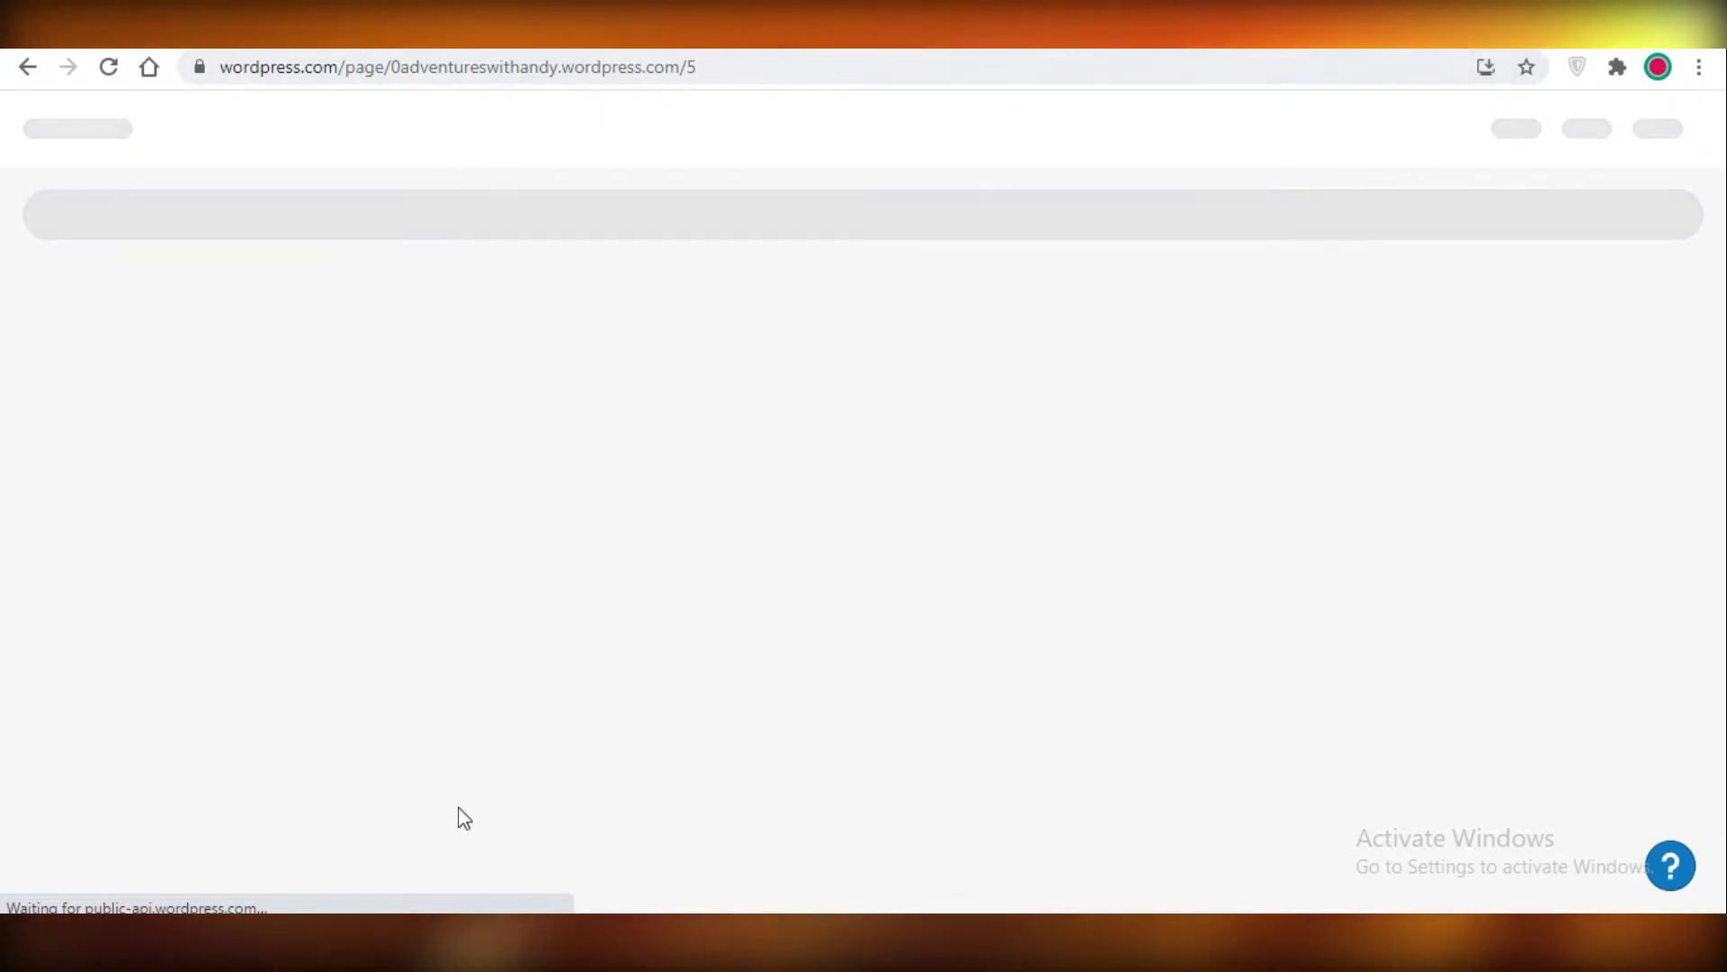
Step: Switch the published homepage to a draft and confirm unpublishing it
{"action": "scroll", "coordinate": [864, 395], "scroll_direction": "down", "scroll_amount": 10}
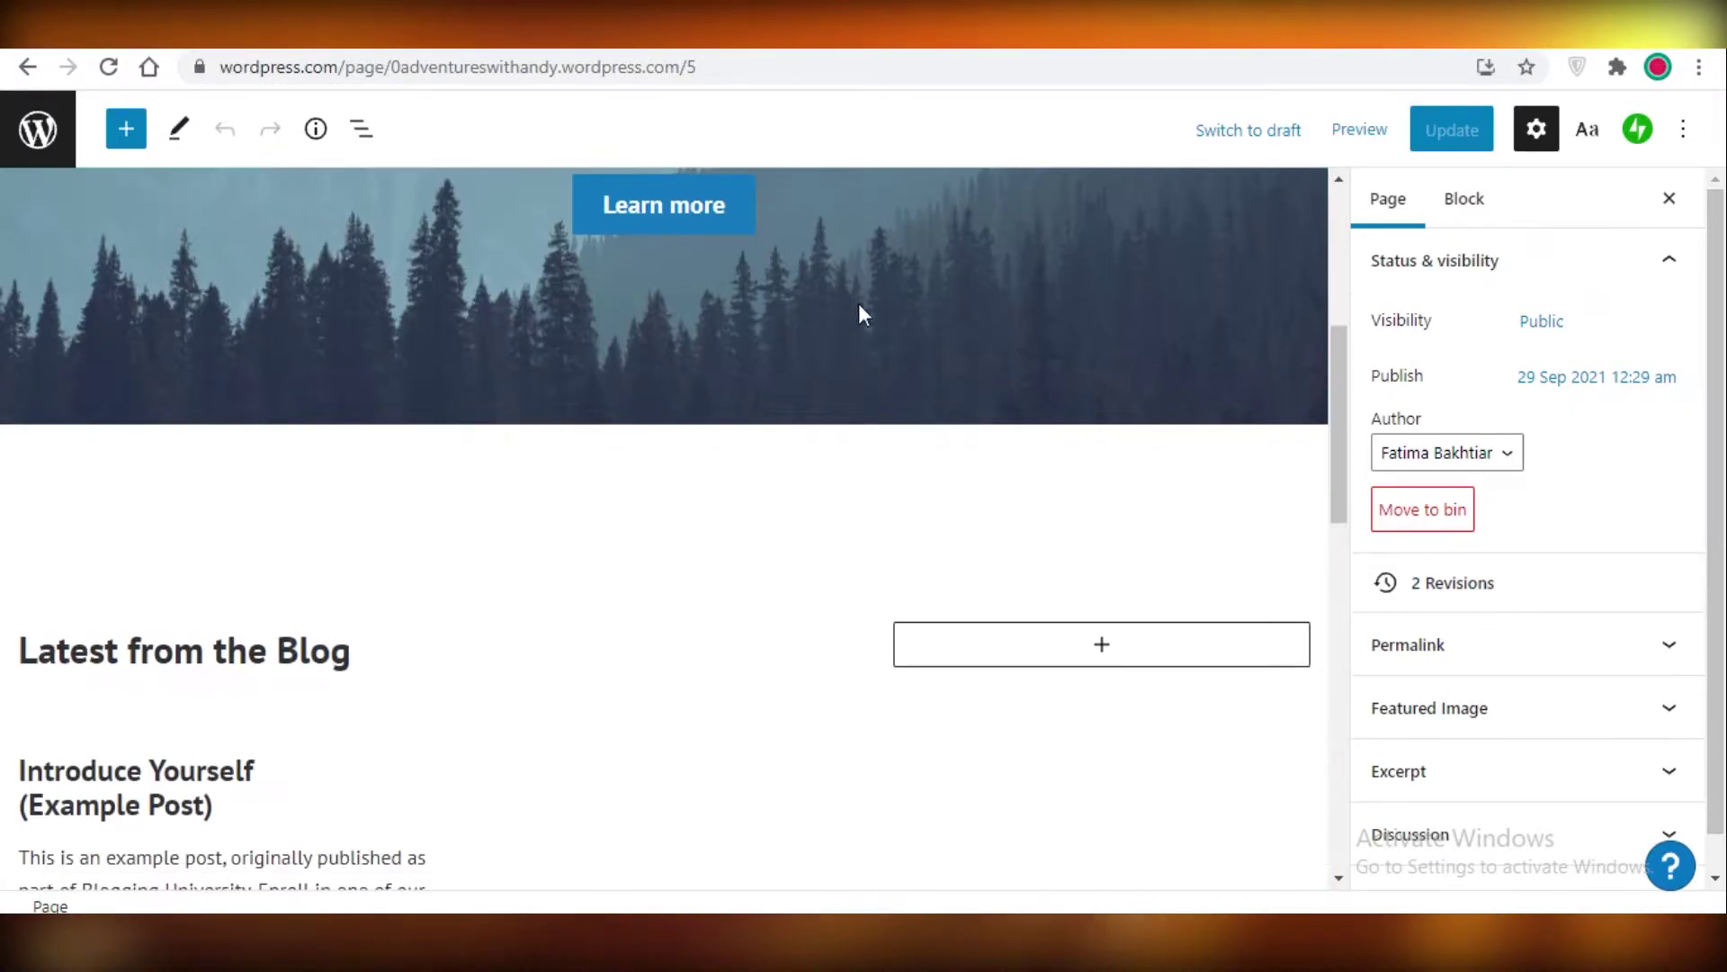
{"action": "scroll", "coordinate": [780, 381], "scroll_direction": "up", "scroll_amount": 10}
{"action": "scroll", "coordinate": [736, 402], "scroll_direction": "down", "scroll_amount": 5}
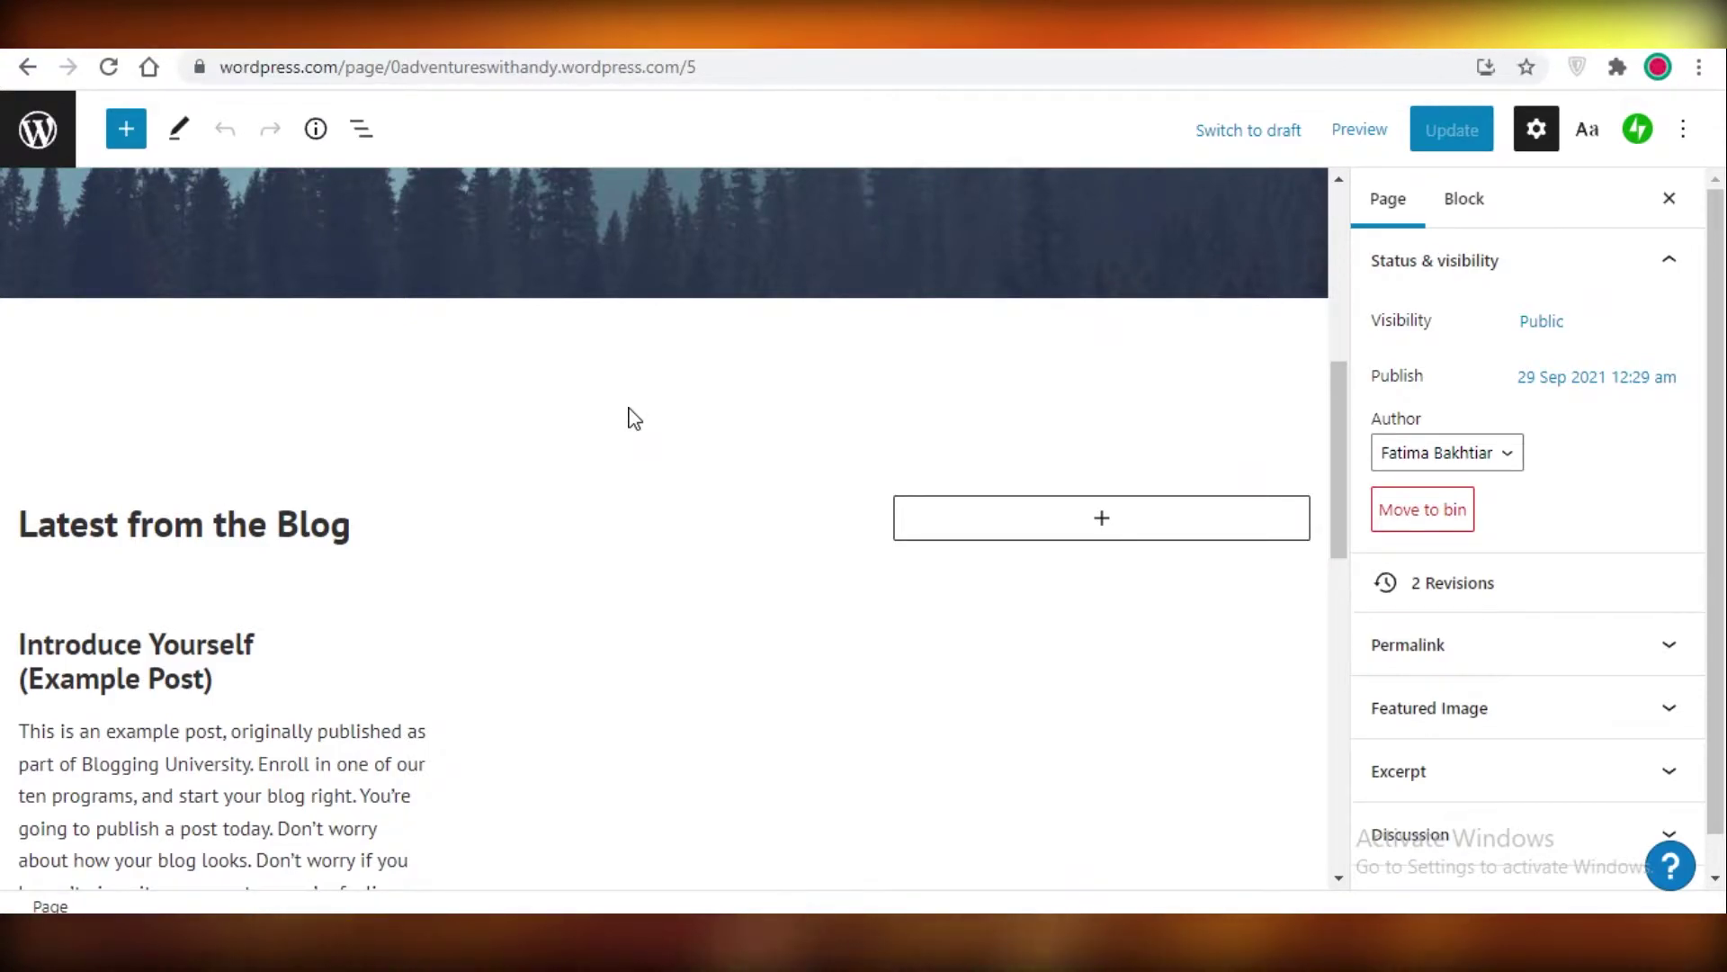
{"action": "scroll", "coordinate": [693, 526], "scroll_direction": "up", "scroll_amount": 5}
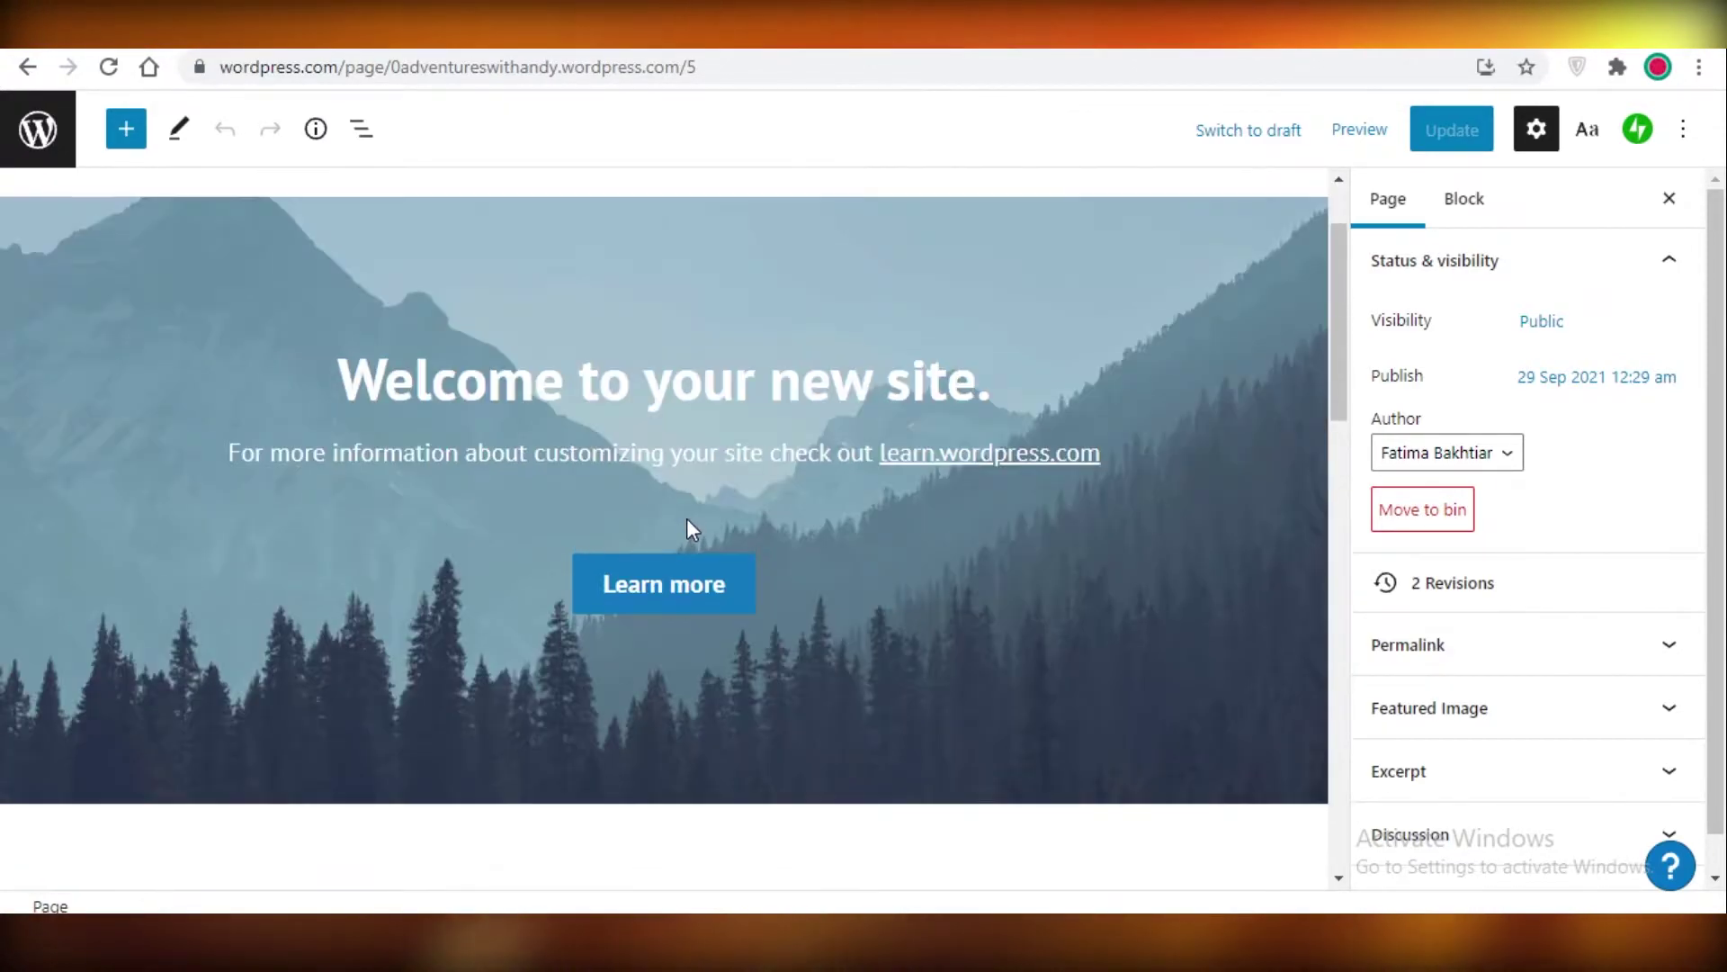
{"action": "scroll", "coordinate": [687, 521], "scroll_direction": "up", "scroll_amount": 2}
{"action": "left_click", "coordinate": [1247, 131]}
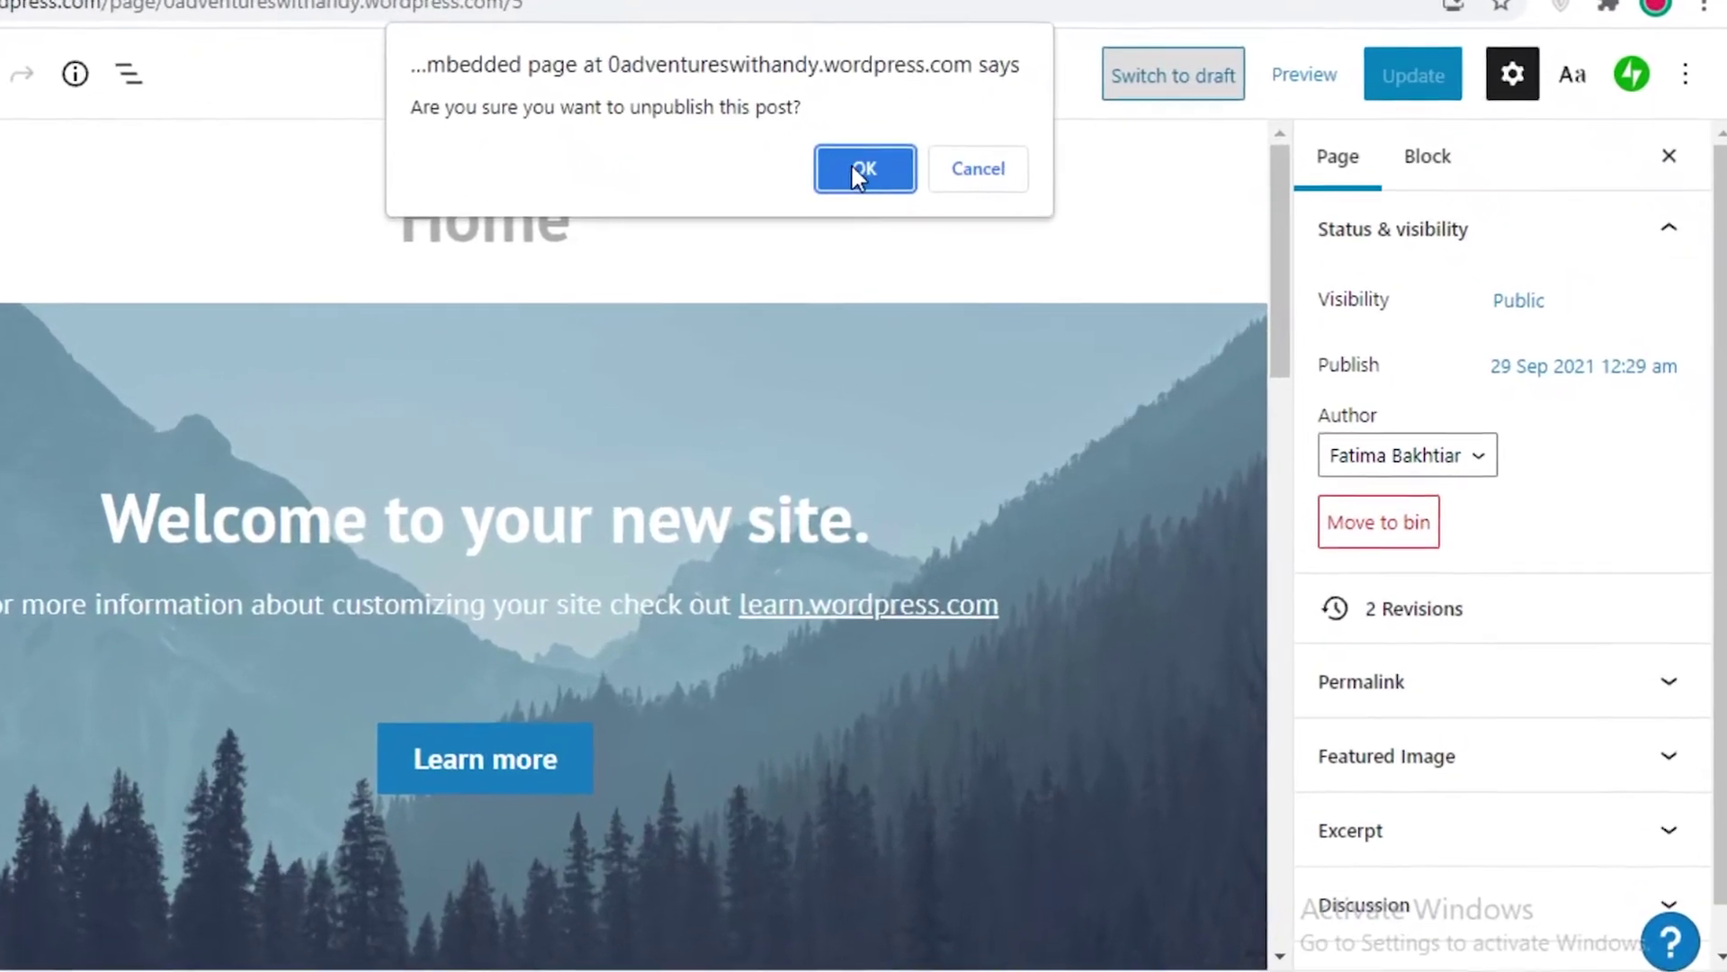
{"action": "left_click", "coordinate": [904, 187]}
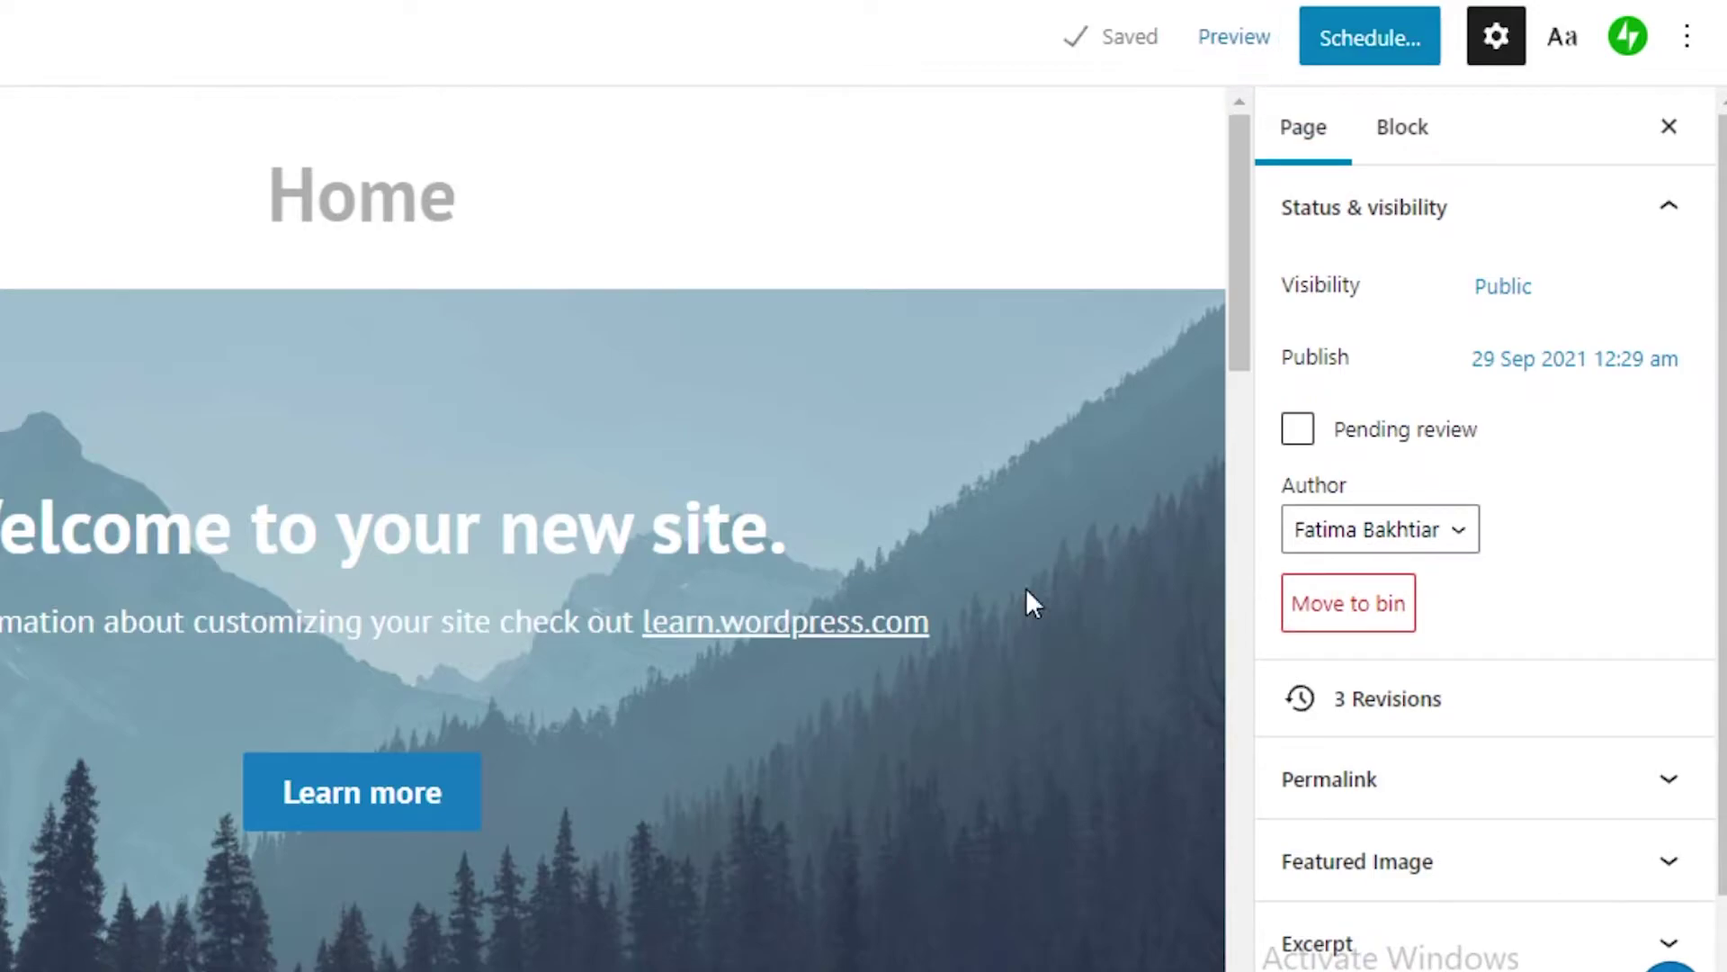
Step: Look over the draft homepage, its settings sidebar and the editor's view, editor, plugin and tool options
{"action": "scroll", "coordinate": [1304, 437], "scroll_direction": "down", "scroll_amount": 1}
{"action": "scroll", "coordinate": [1304, 438], "scroll_direction": "up", "scroll_amount": 1}
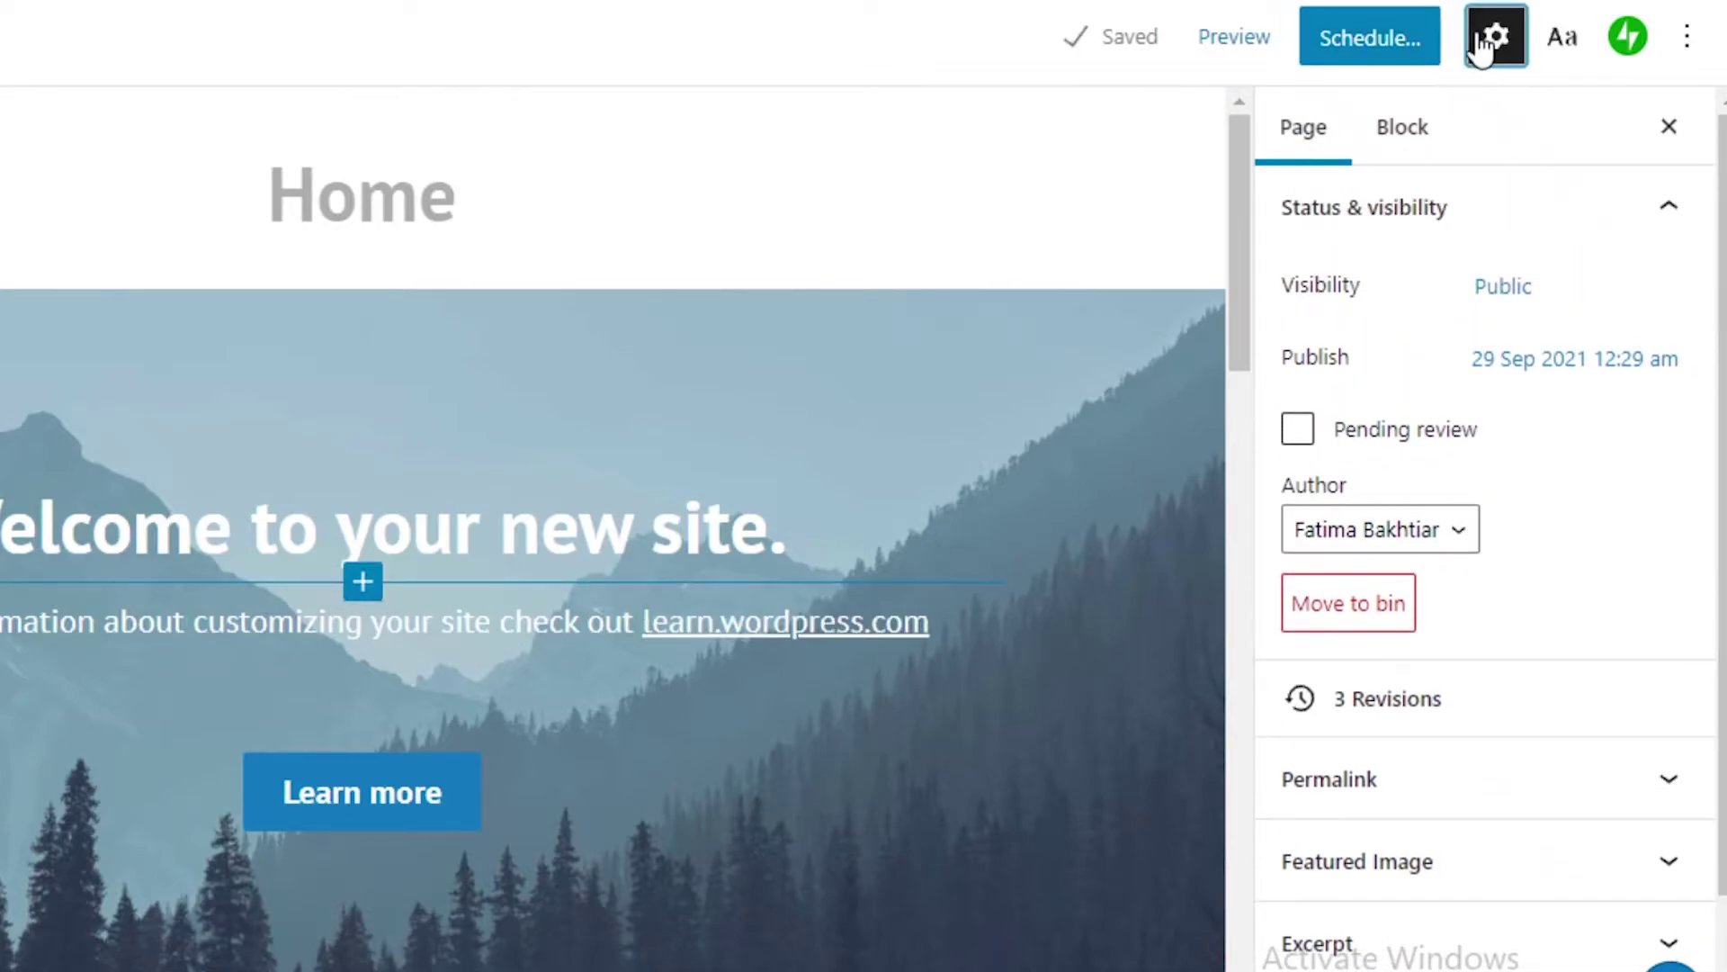
{"action": "left_click", "coordinate": [1484, 40]}
{"action": "left_click", "coordinate": [1487, 39]}
{"action": "left_click", "coordinate": [1684, 40]}
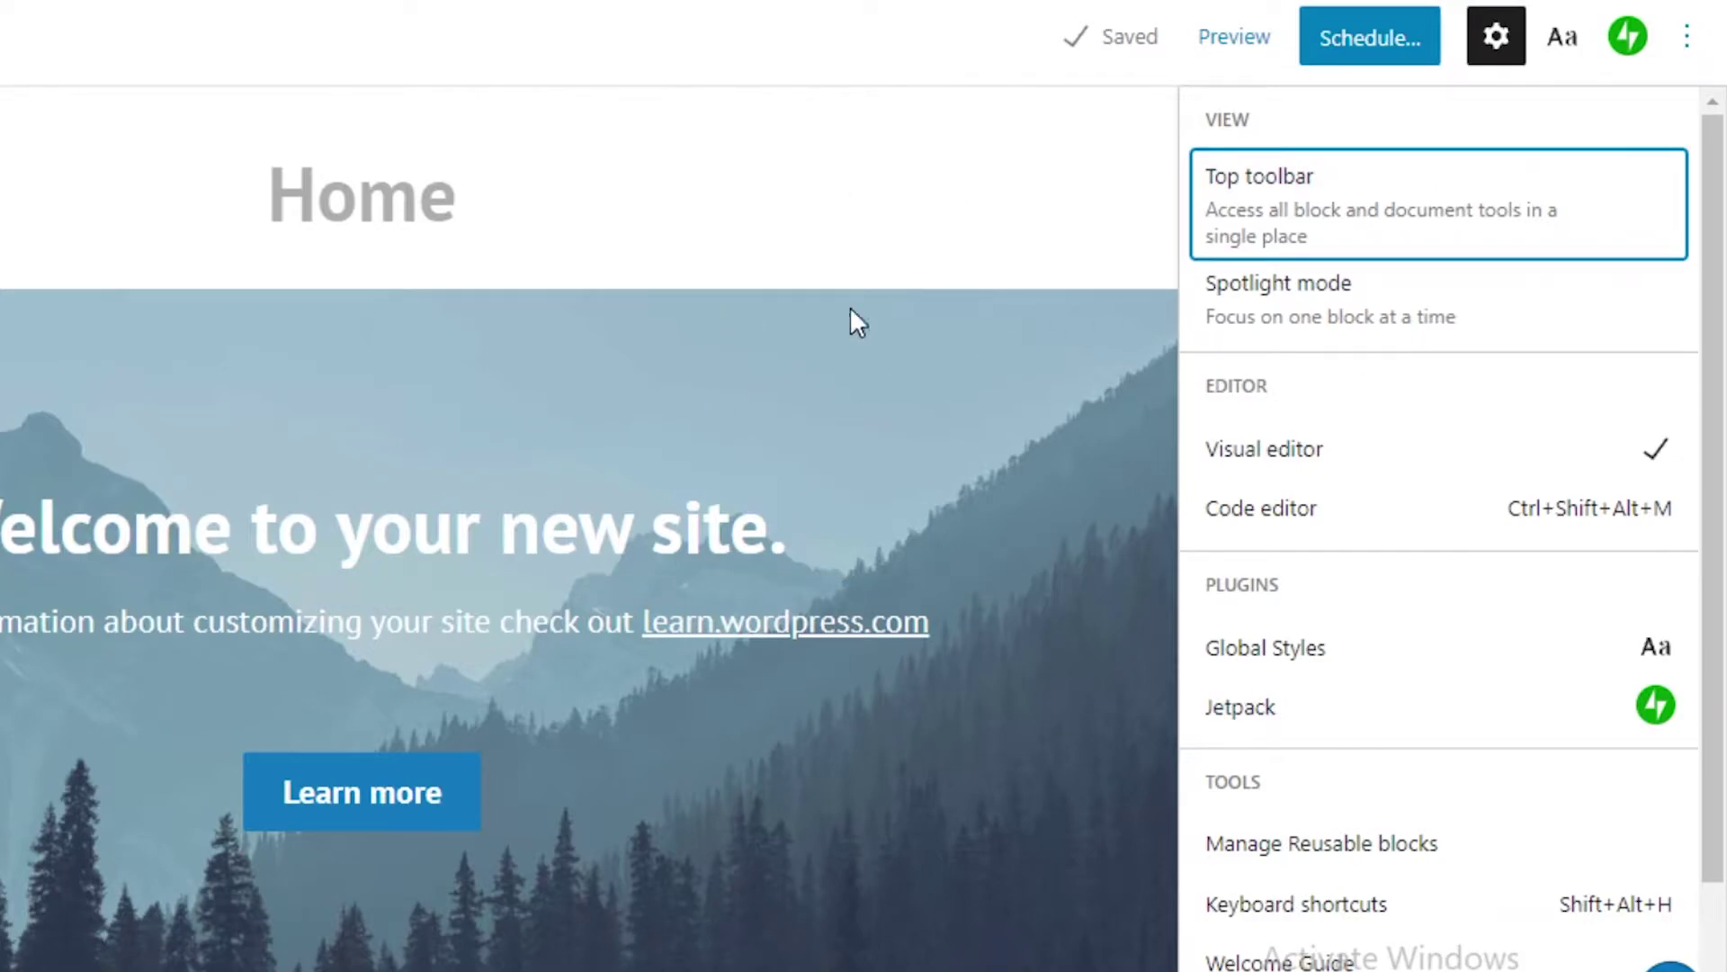
{"action": "scroll", "coordinate": [864, 324], "scroll_direction": "down", "scroll_amount": 4}
{"action": "scroll", "coordinate": [1319, 644], "scroll_direction": "down", "scroll_amount": 2}
{"action": "scroll", "coordinate": [1321, 642], "scroll_direction": "up", "scroll_amount": 2}
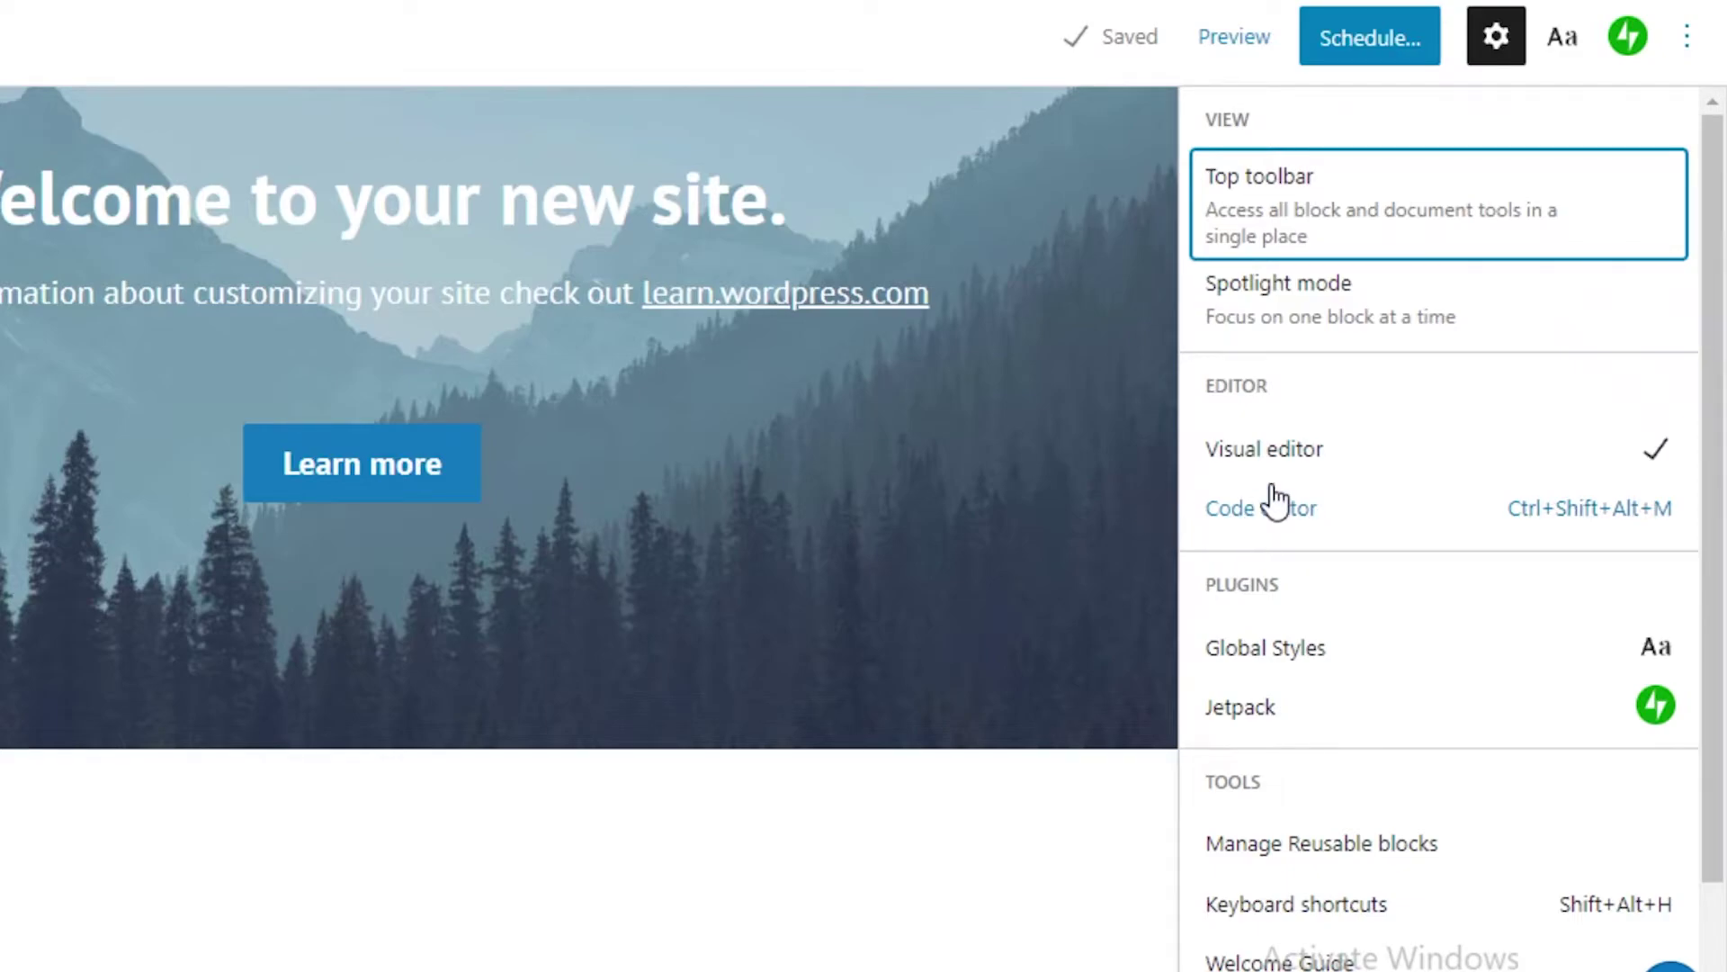
{"action": "left_click", "coordinate": [891, 388]}
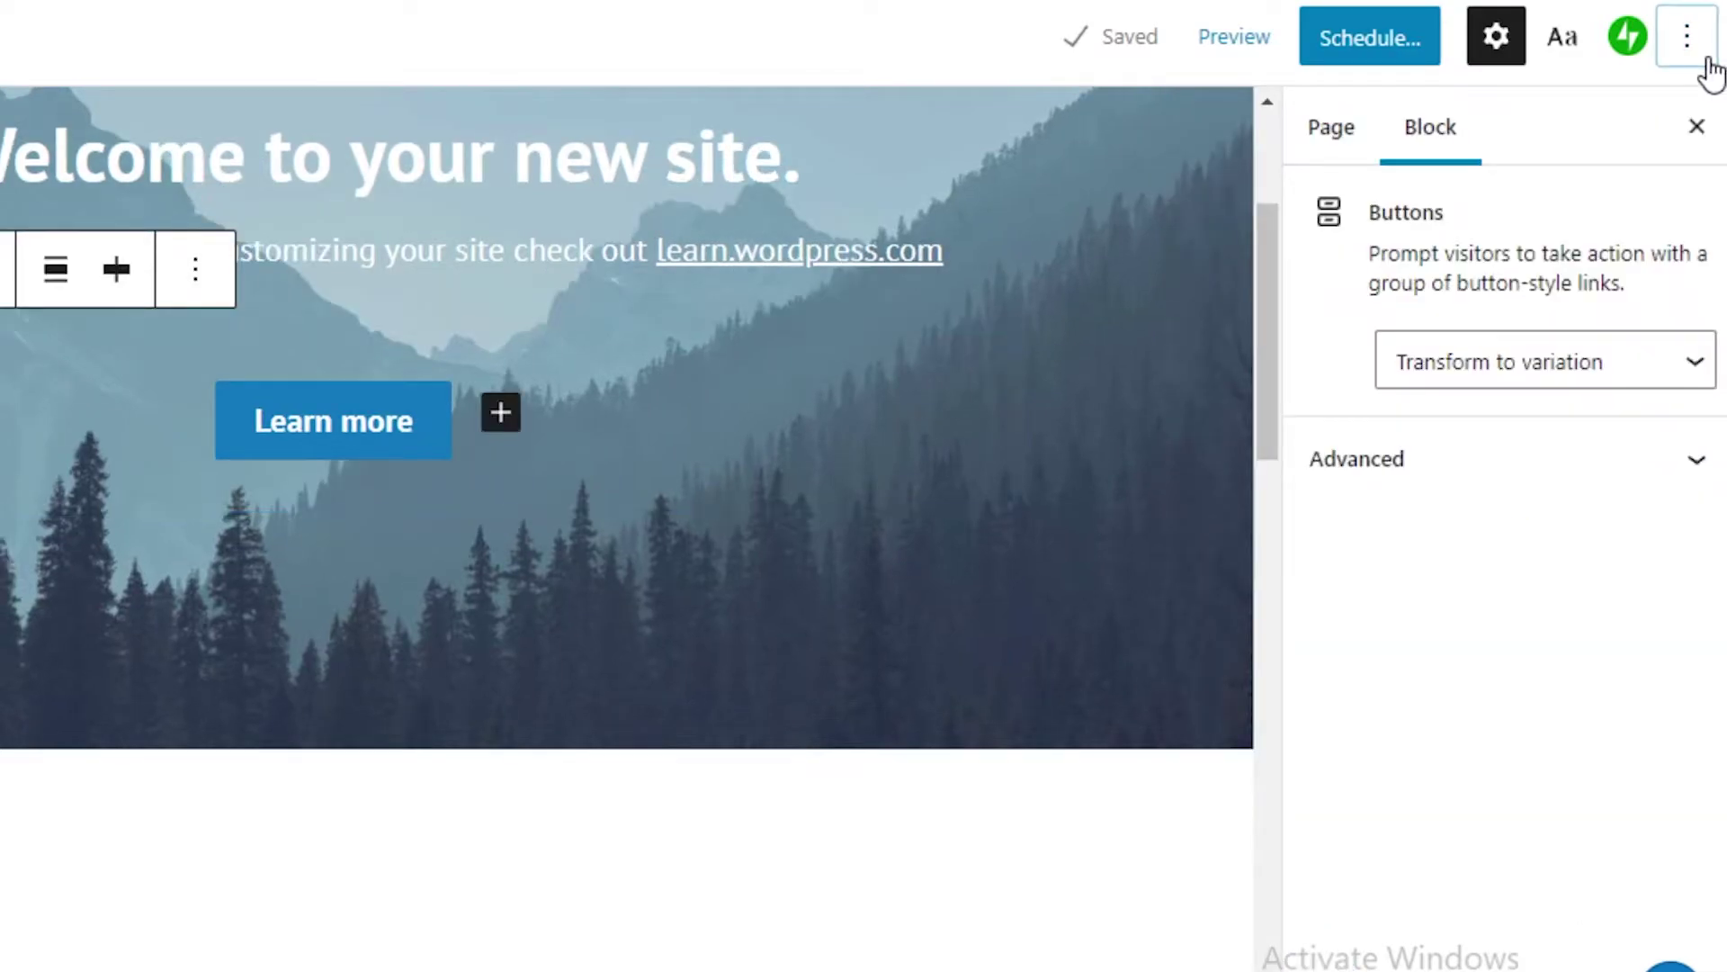
{"action": "left_click", "coordinate": [1686, 36]}
Step: Replace the page title "Home" with "ADVENTRURES WITH ANDY"
{"action": "scroll", "coordinate": [812, 299], "scroll_direction": "up", "scroll_amount": 5}
{"action": "left_click", "coordinate": [338, 187]}
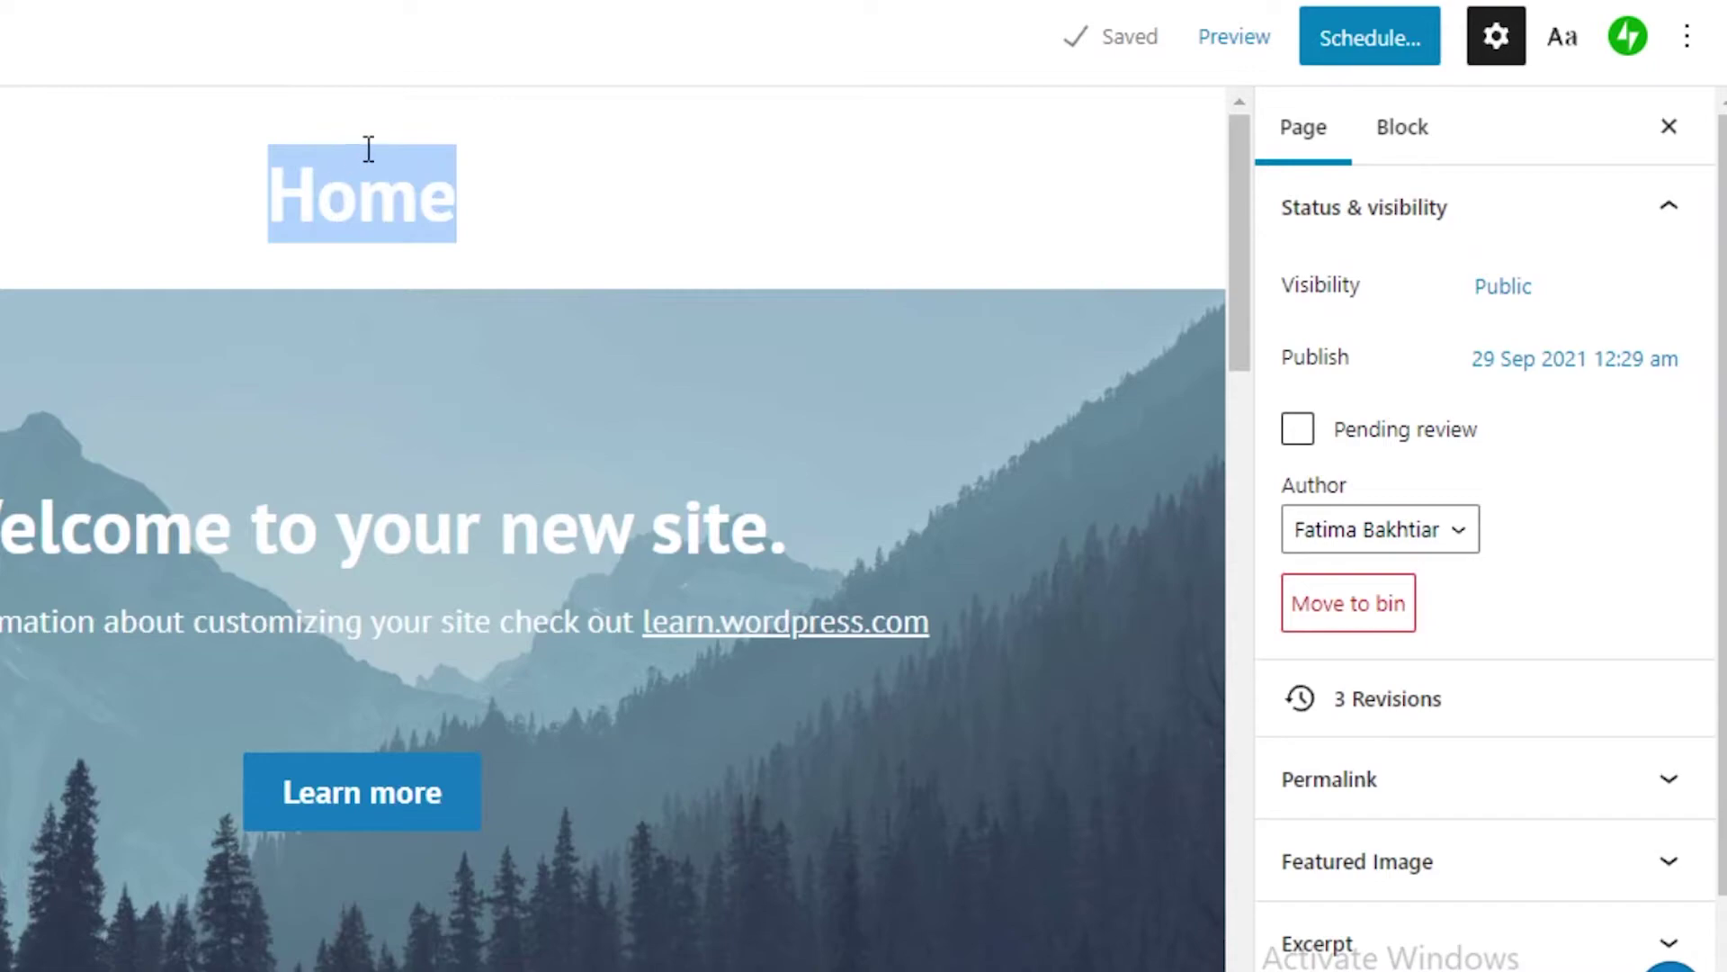
{"action": "type", "text": "adv"}
{"action": "right_click", "coordinate": [368, 150]}
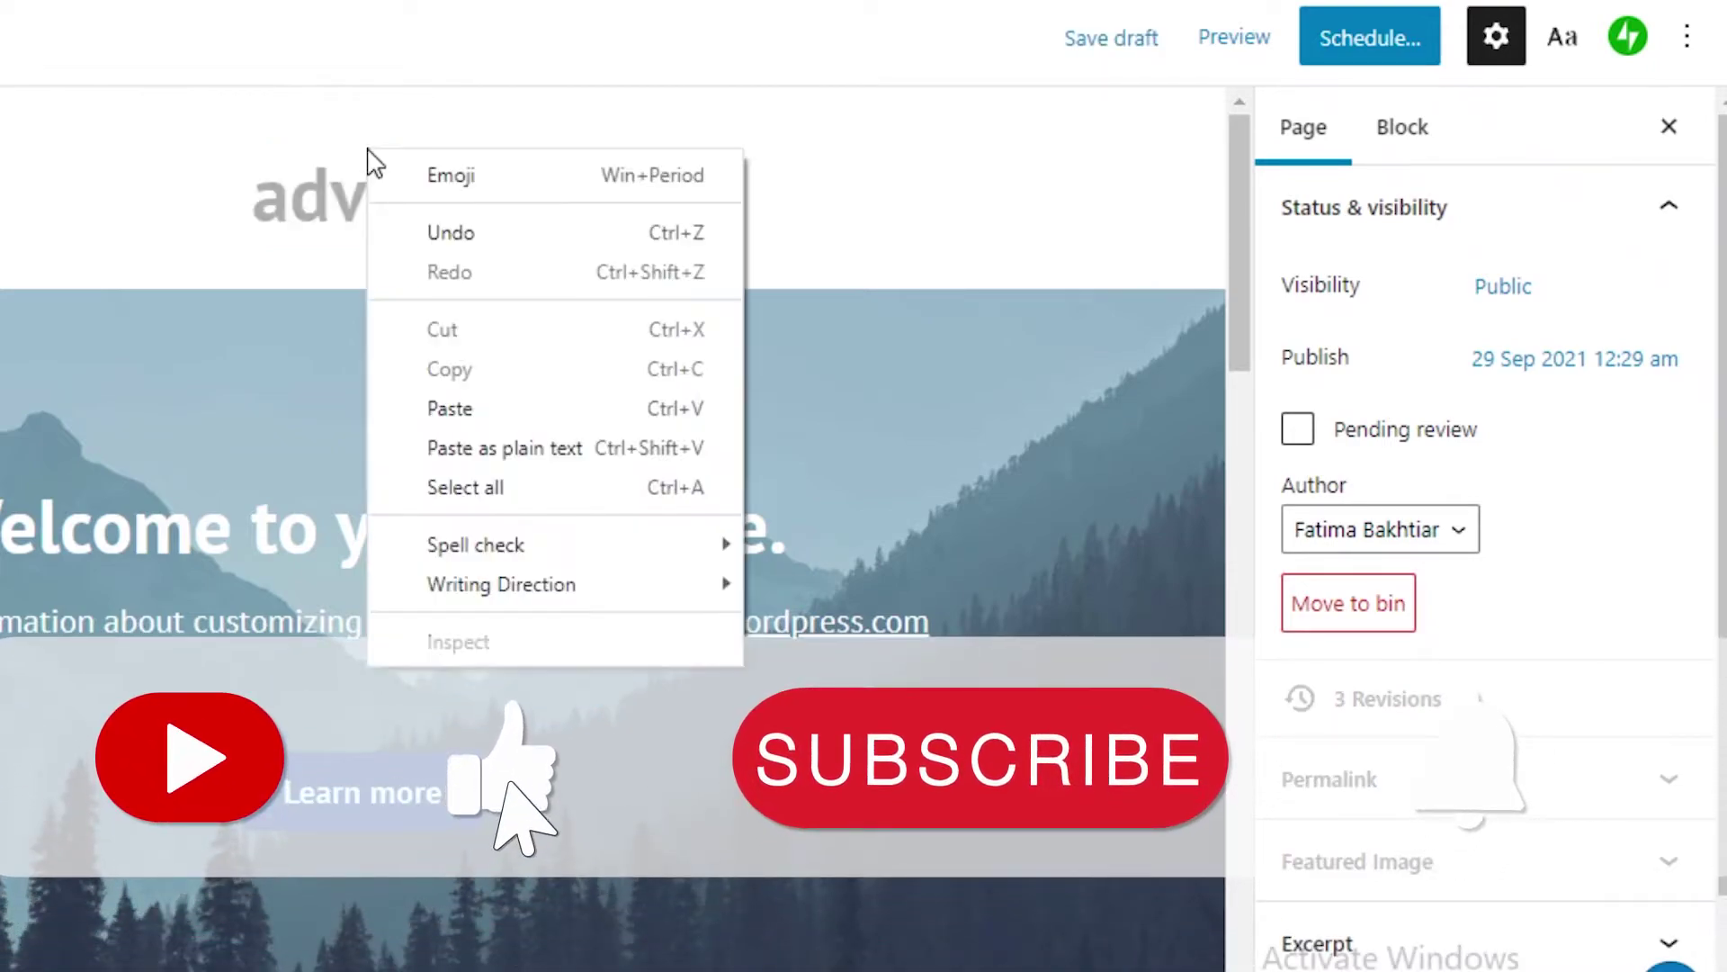
{"action": "double_click", "coordinate": [330, 198]}
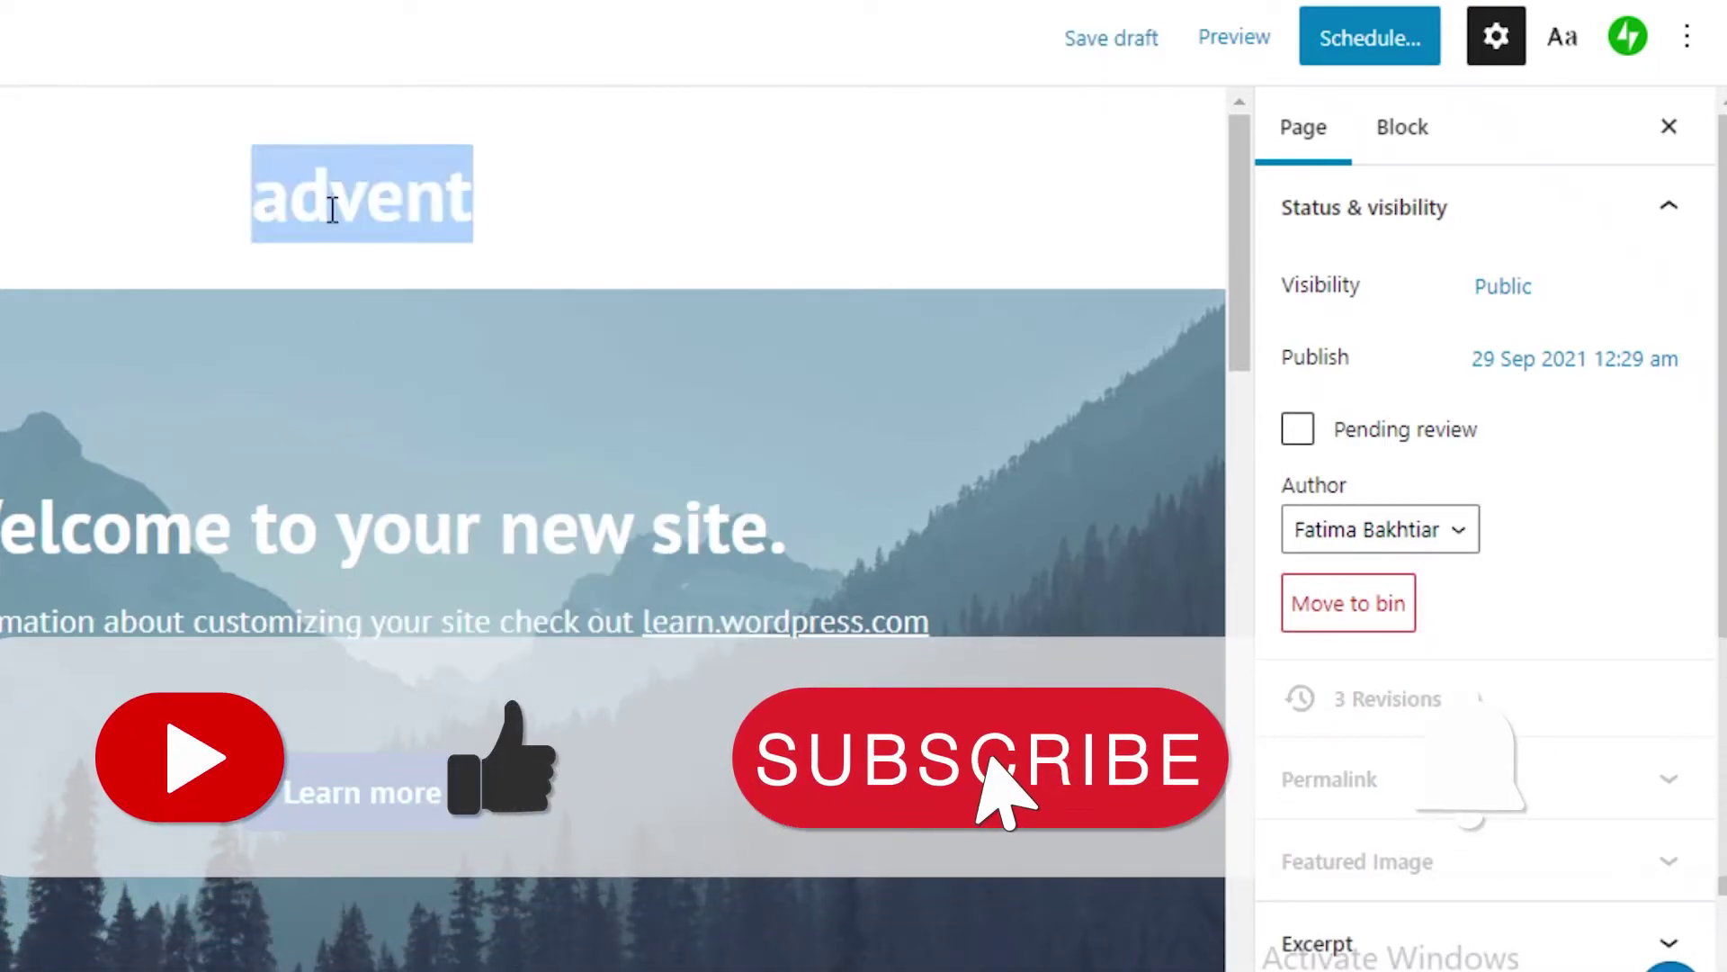
{"action": "type", "text": "AB"}
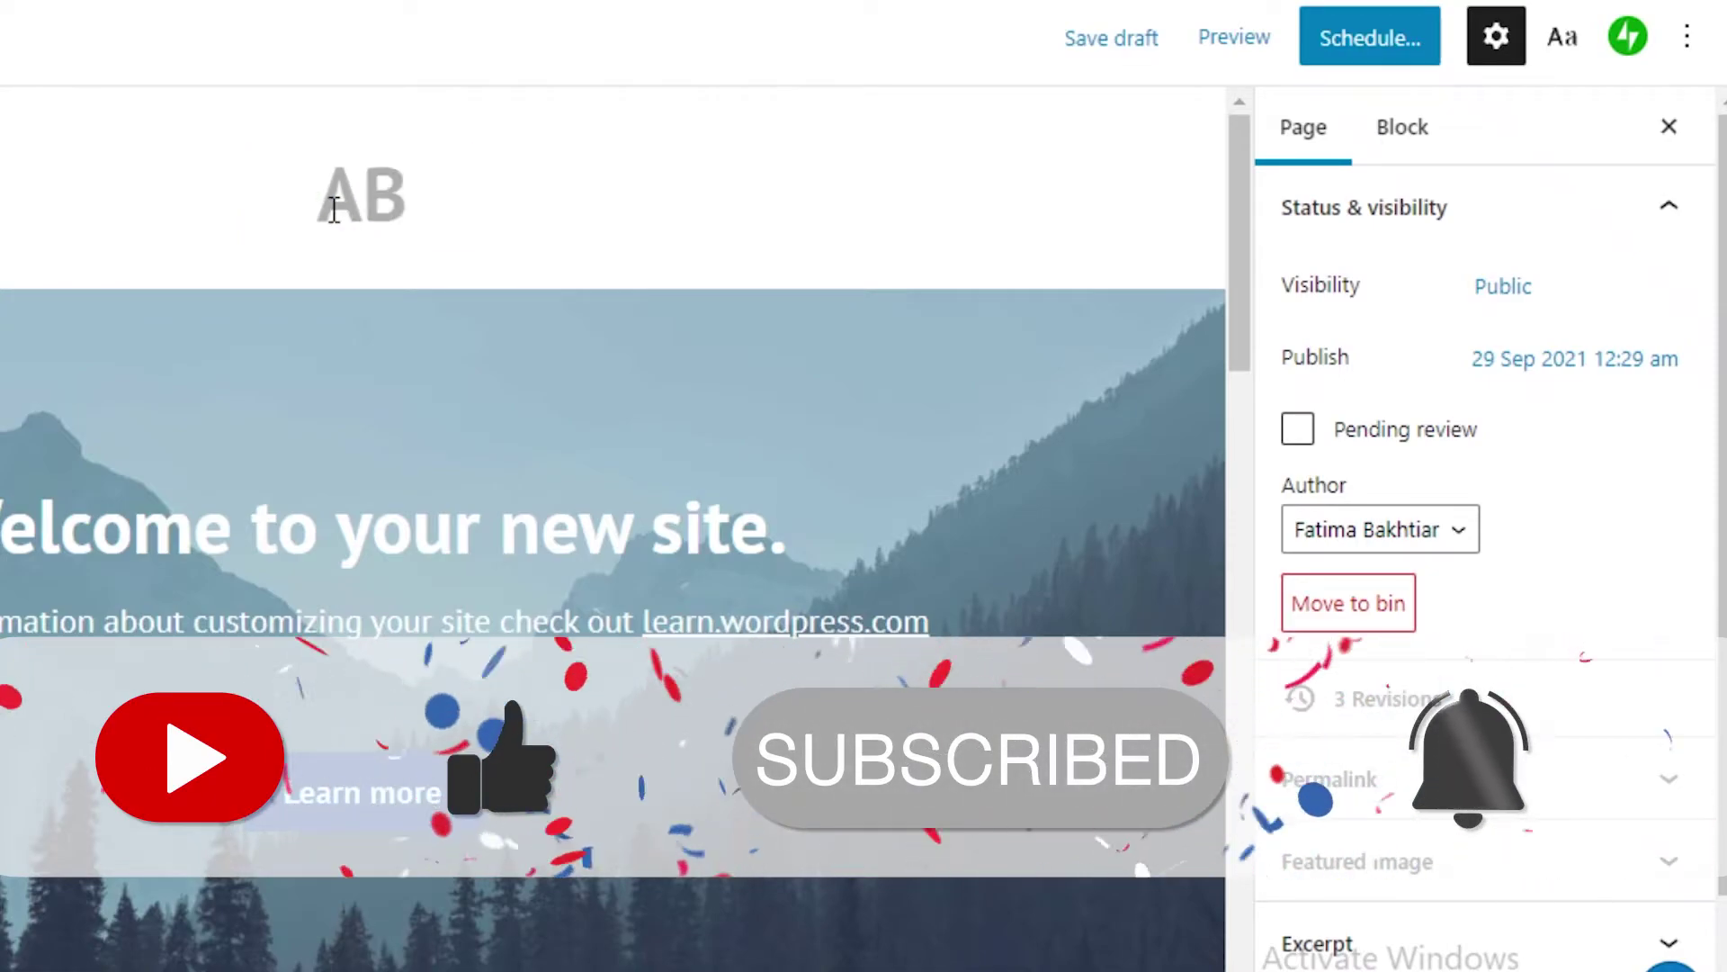
{"action": "key", "text": "BackSpace"}
{"action": "type", "text": "V"}
{"action": "key", "text": "BackSpace"}
{"action": "type", "text": "DVENTRURES"}
{"action": "key", "text": "BackSpace"}
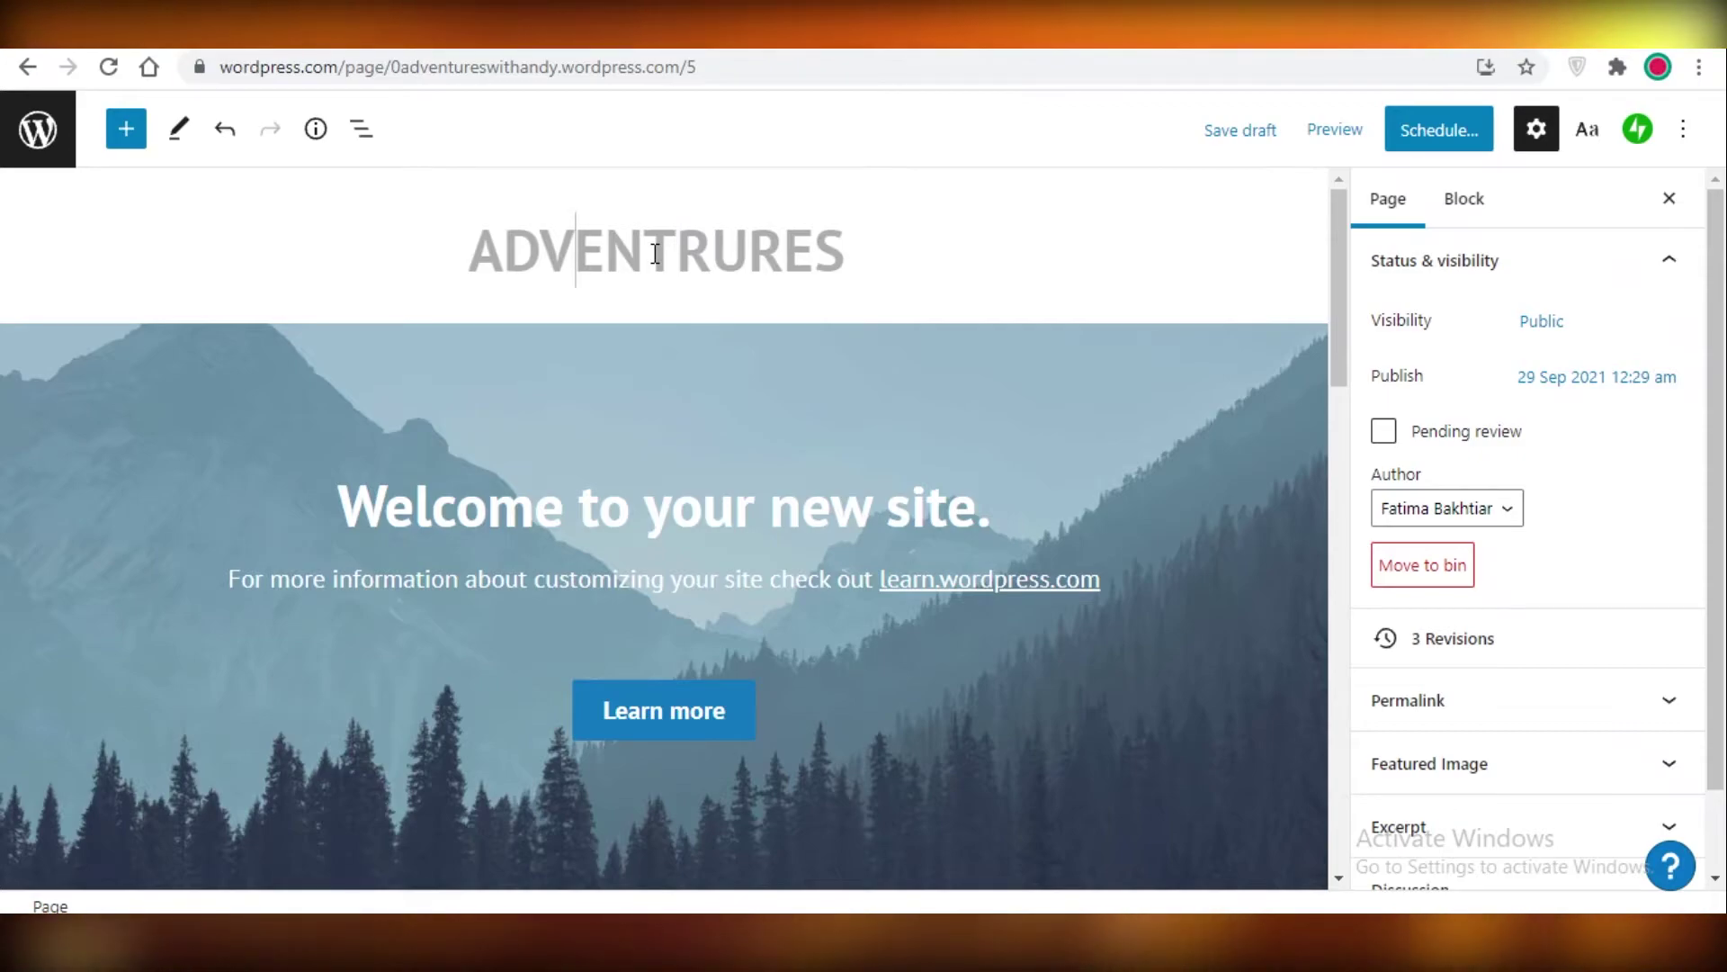
{"action": "type", "text": "WITH "}
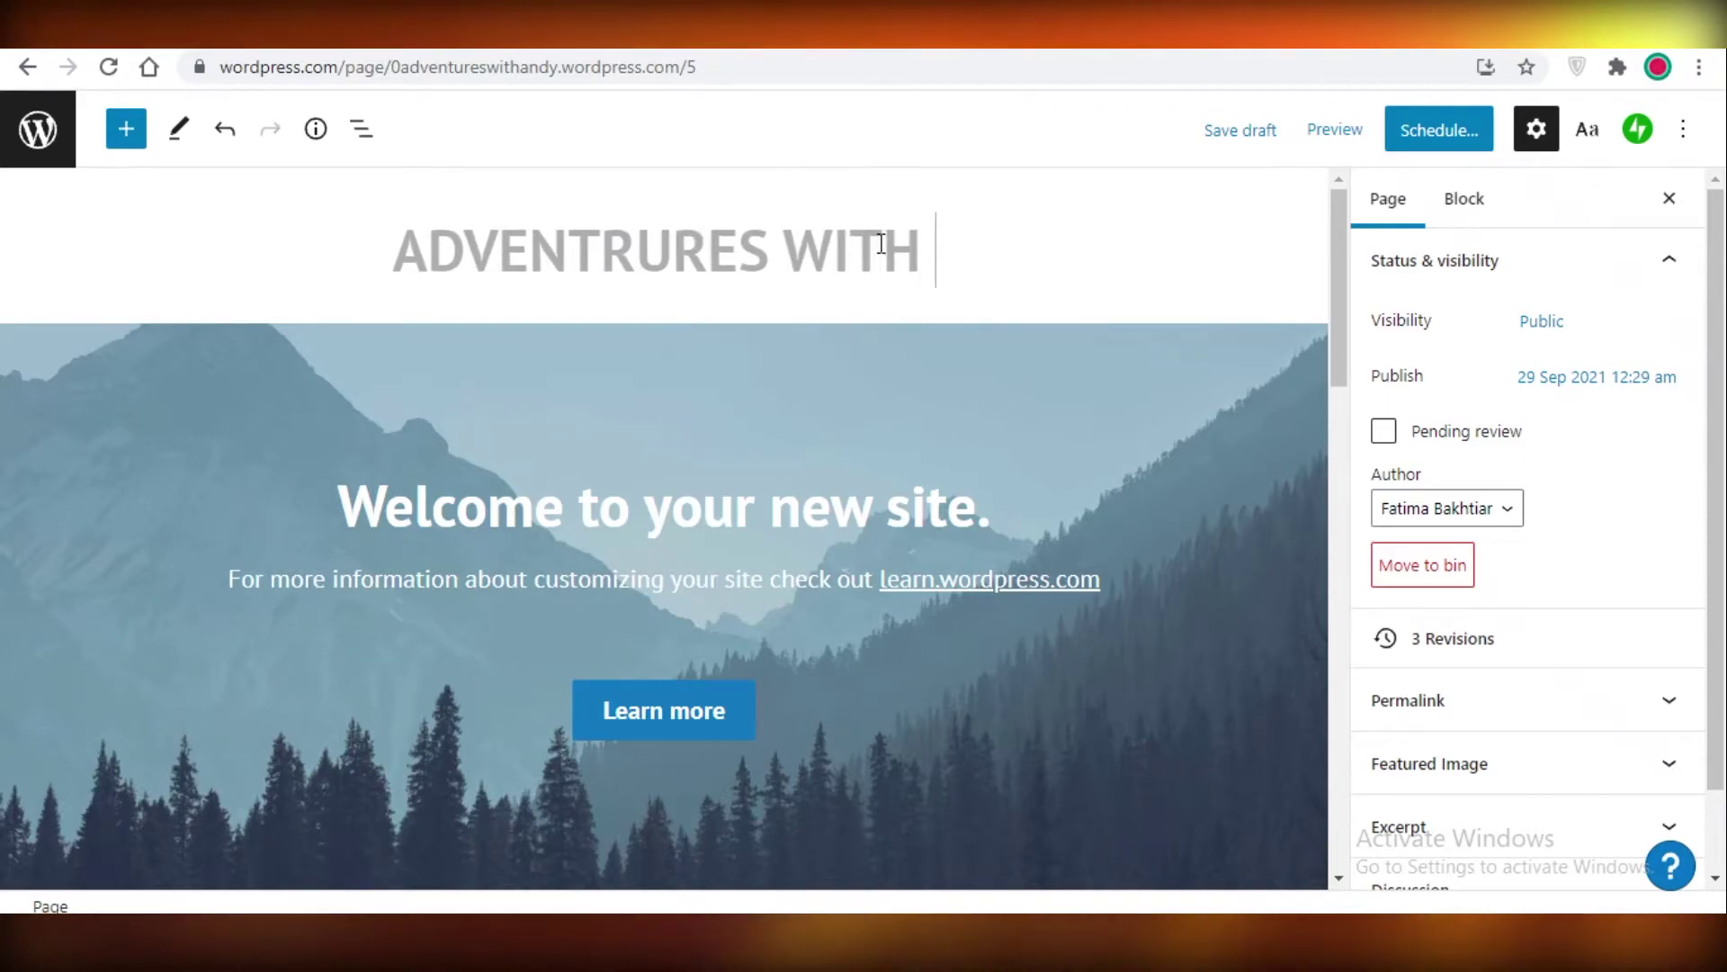
{"action": "type", "text": "ANDY"}
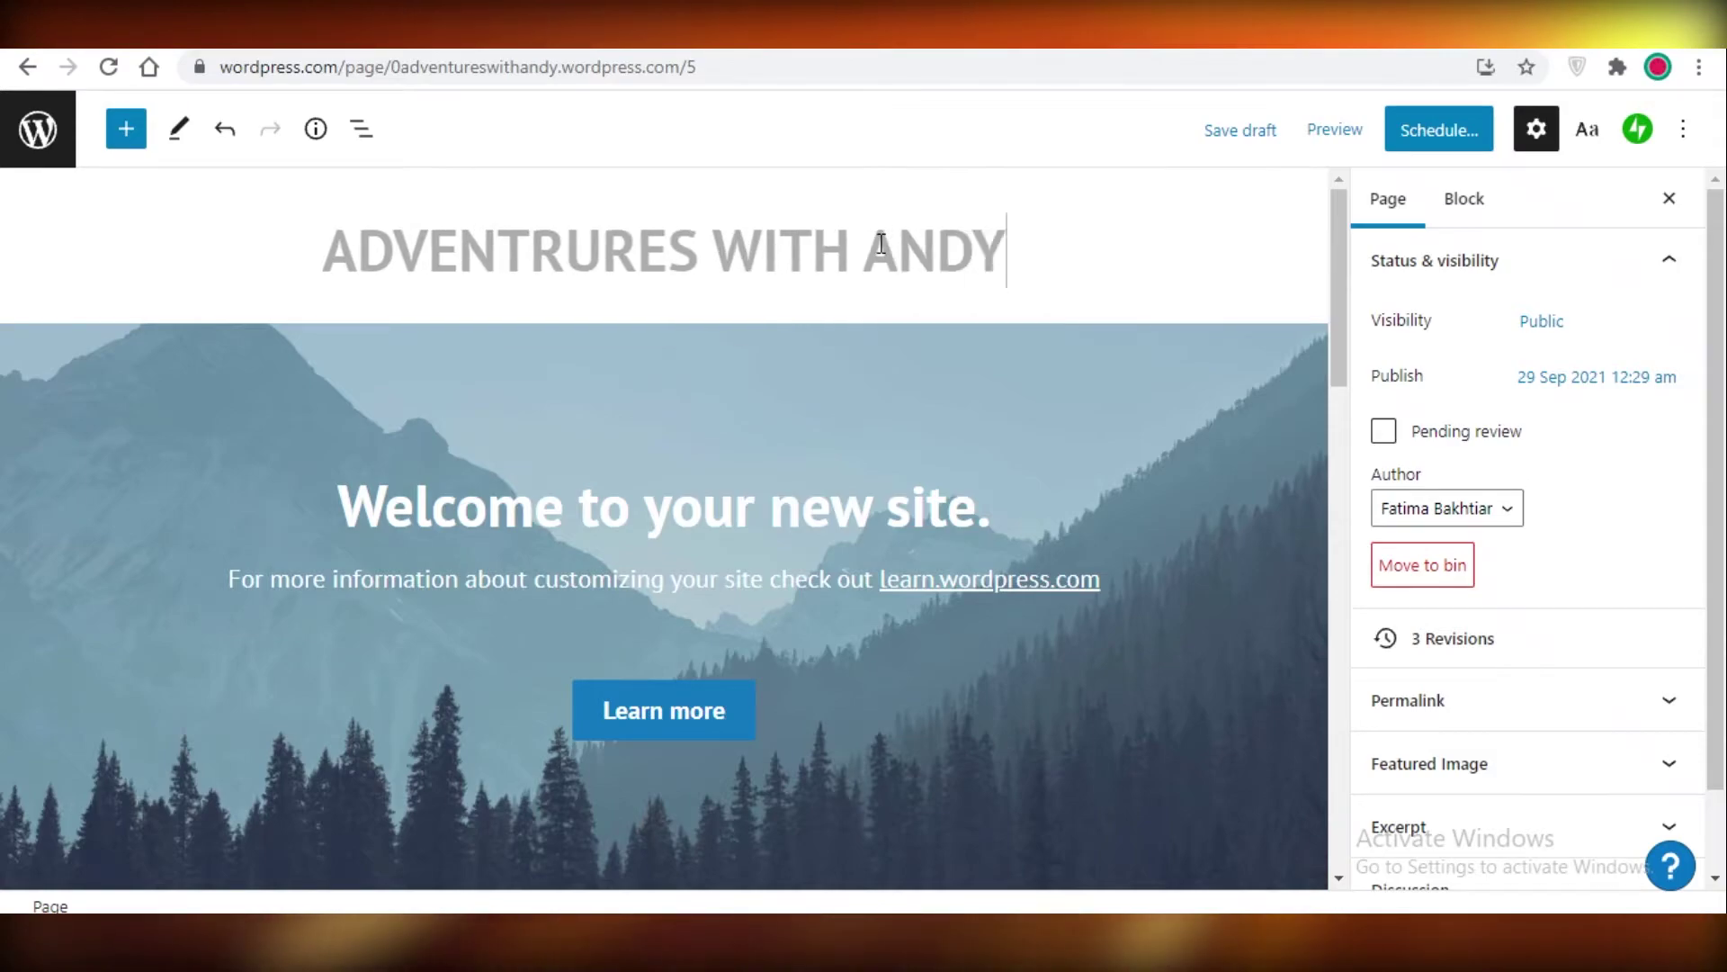
{"action": "key", "text": "Return"}
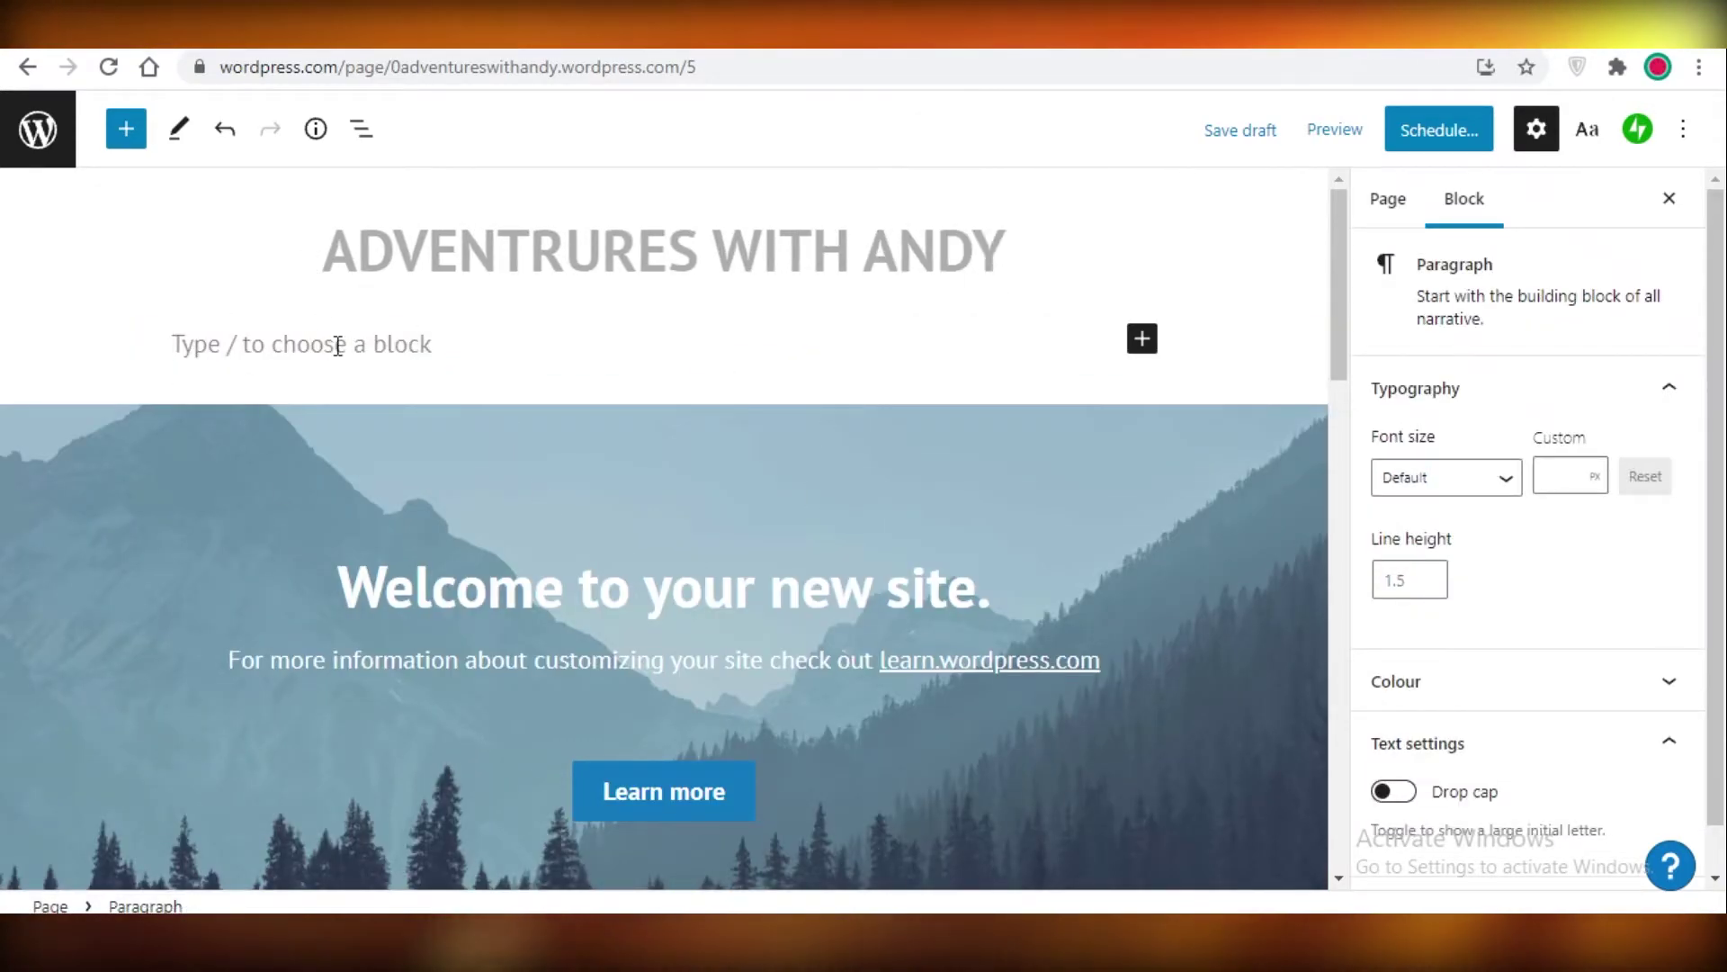
{"action": "key", "text": "BackSpace"}
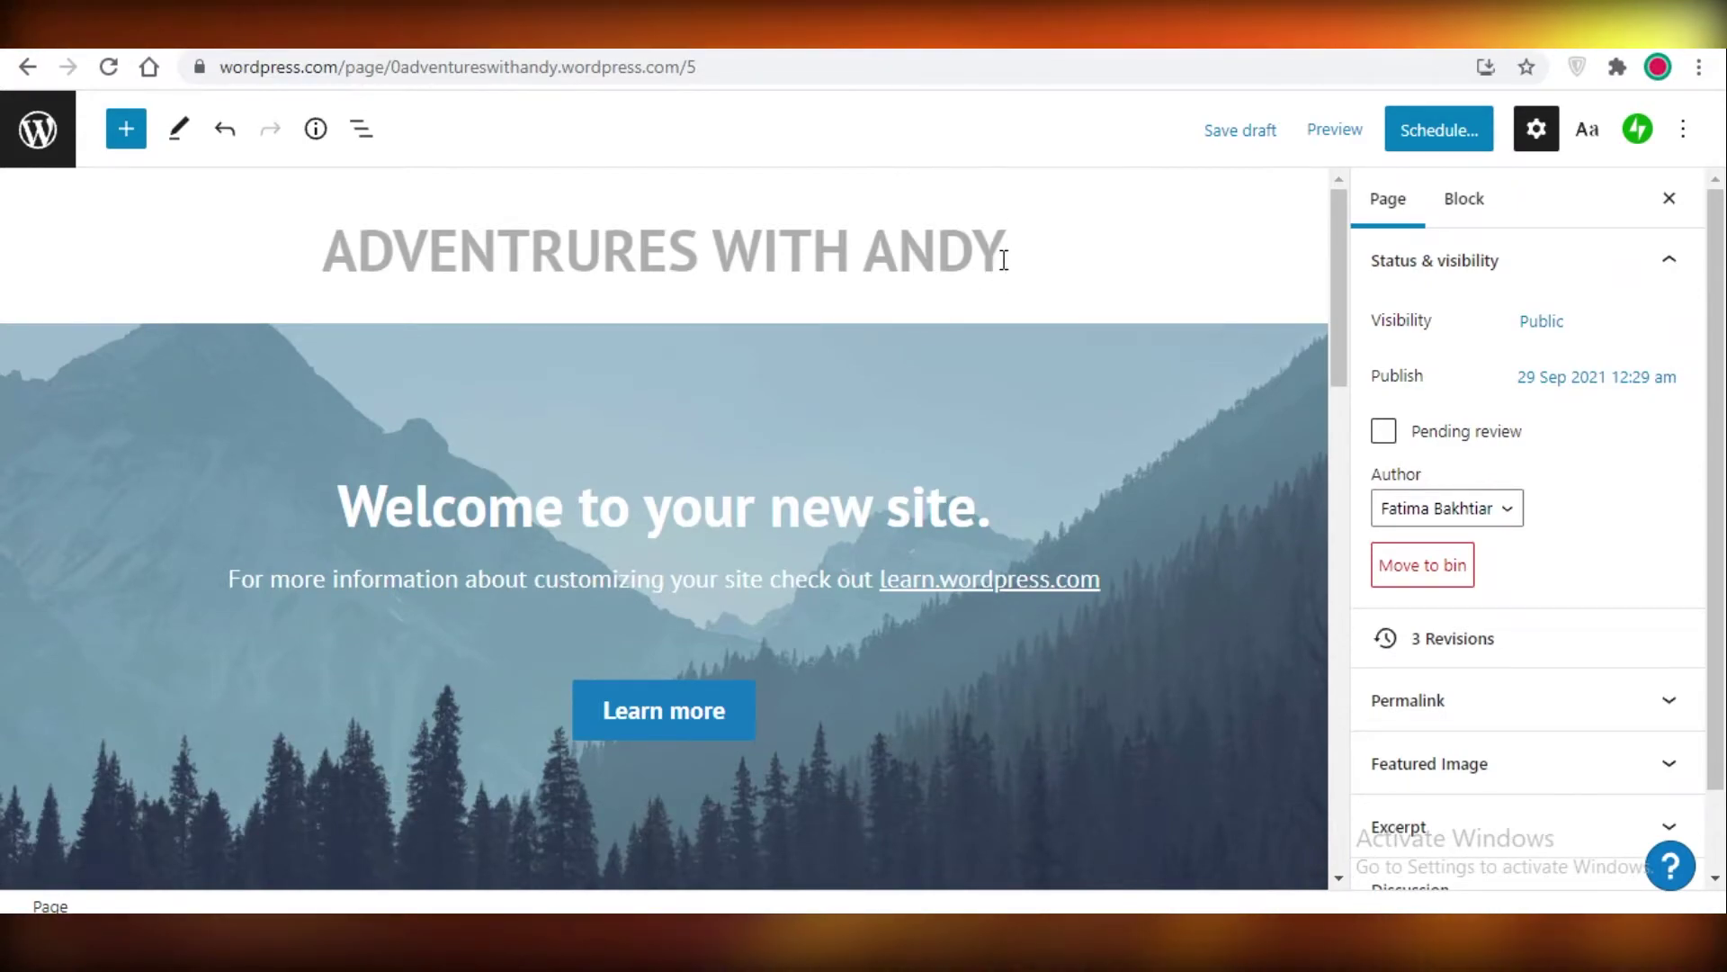
{"action": "key", "text": "Return"}
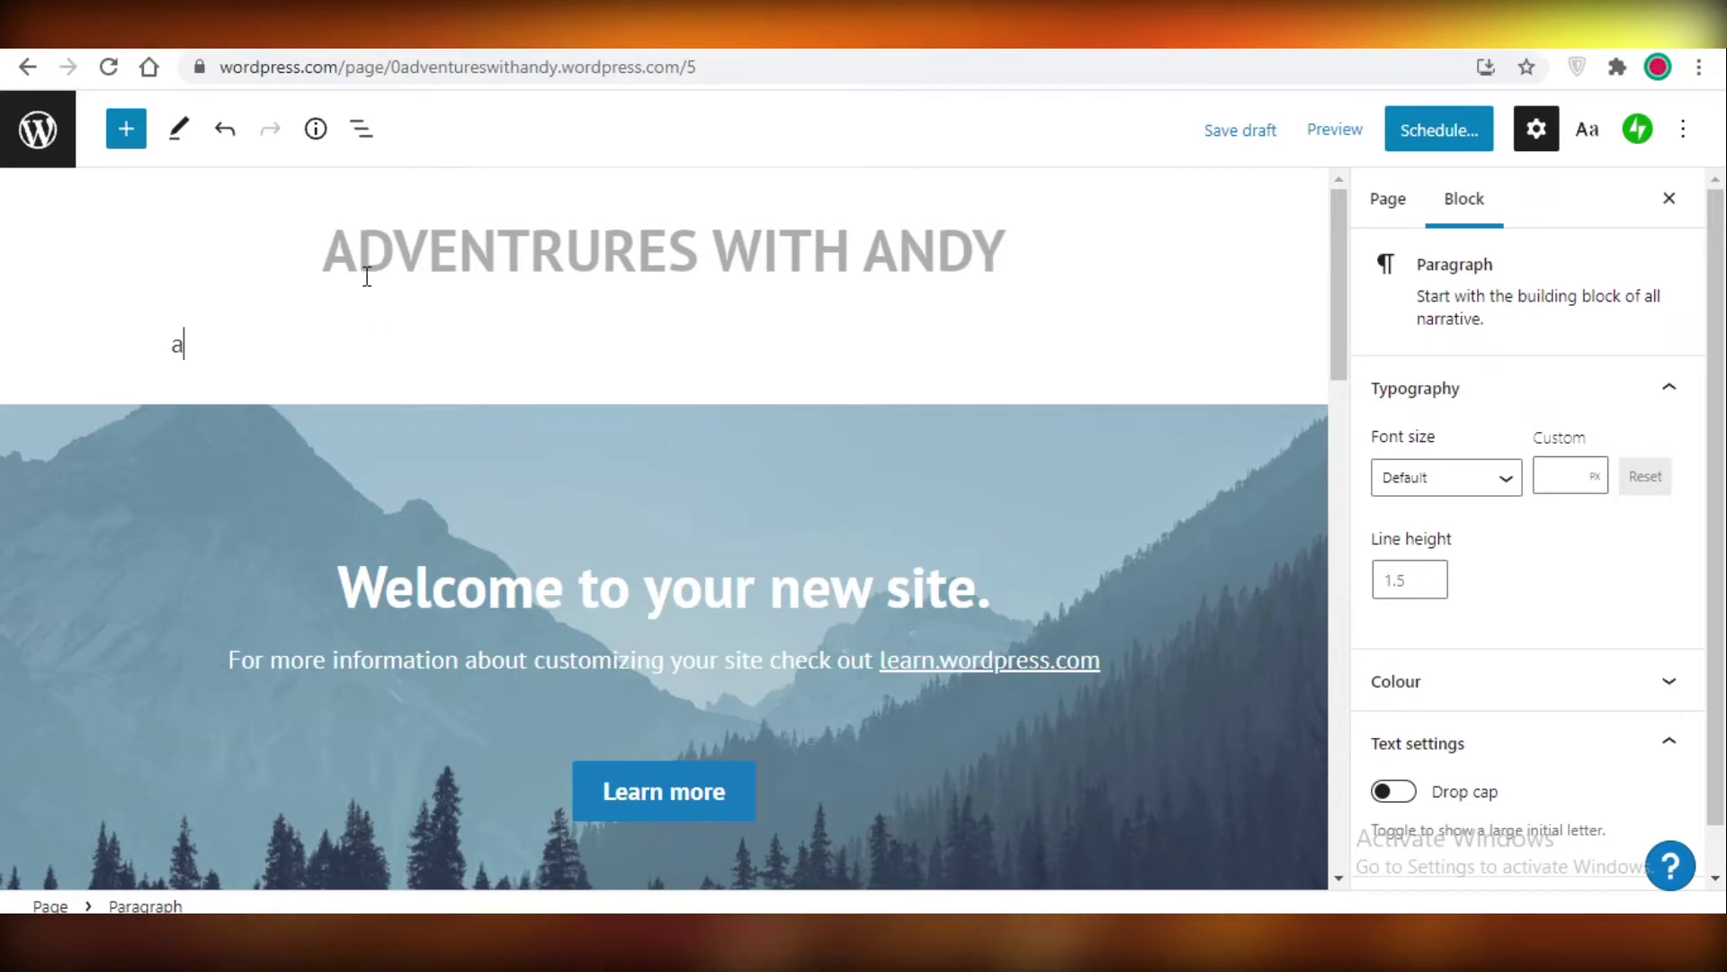
{"action": "key", "text": "BackSpace"}
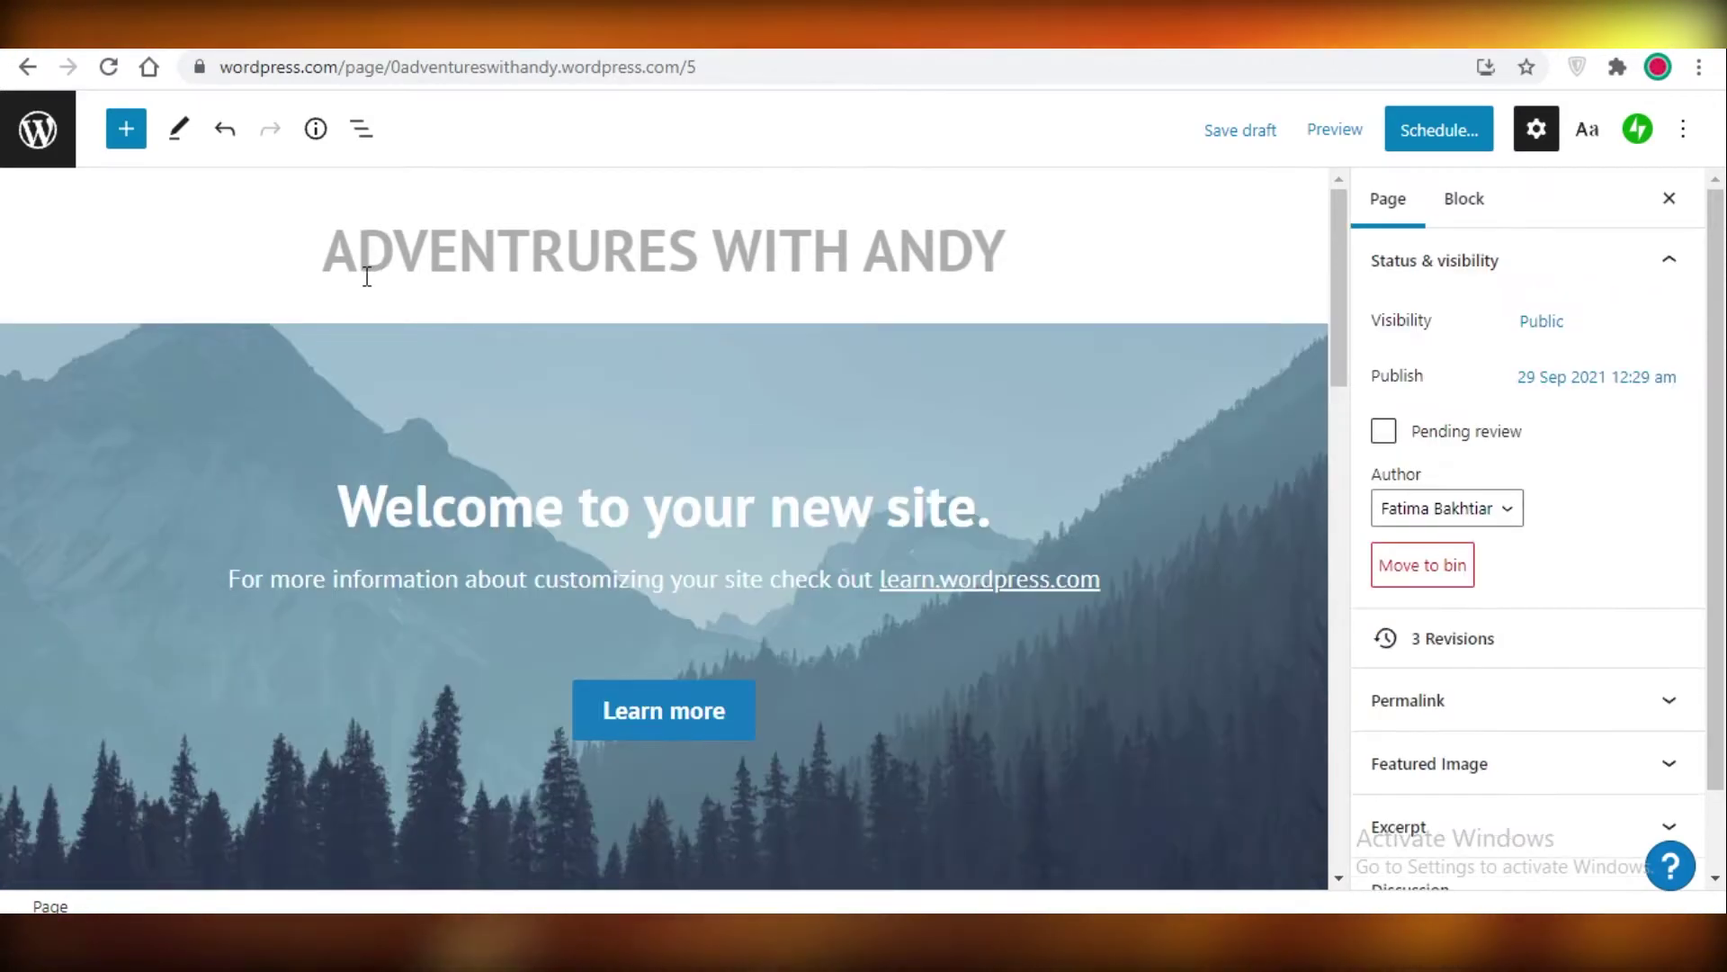
Step: Add an empty paragraph block below the Learn more button inside the cover
{"action": "left_click", "coordinate": [663, 548]}
{"action": "left_click", "coordinate": [664, 474]}
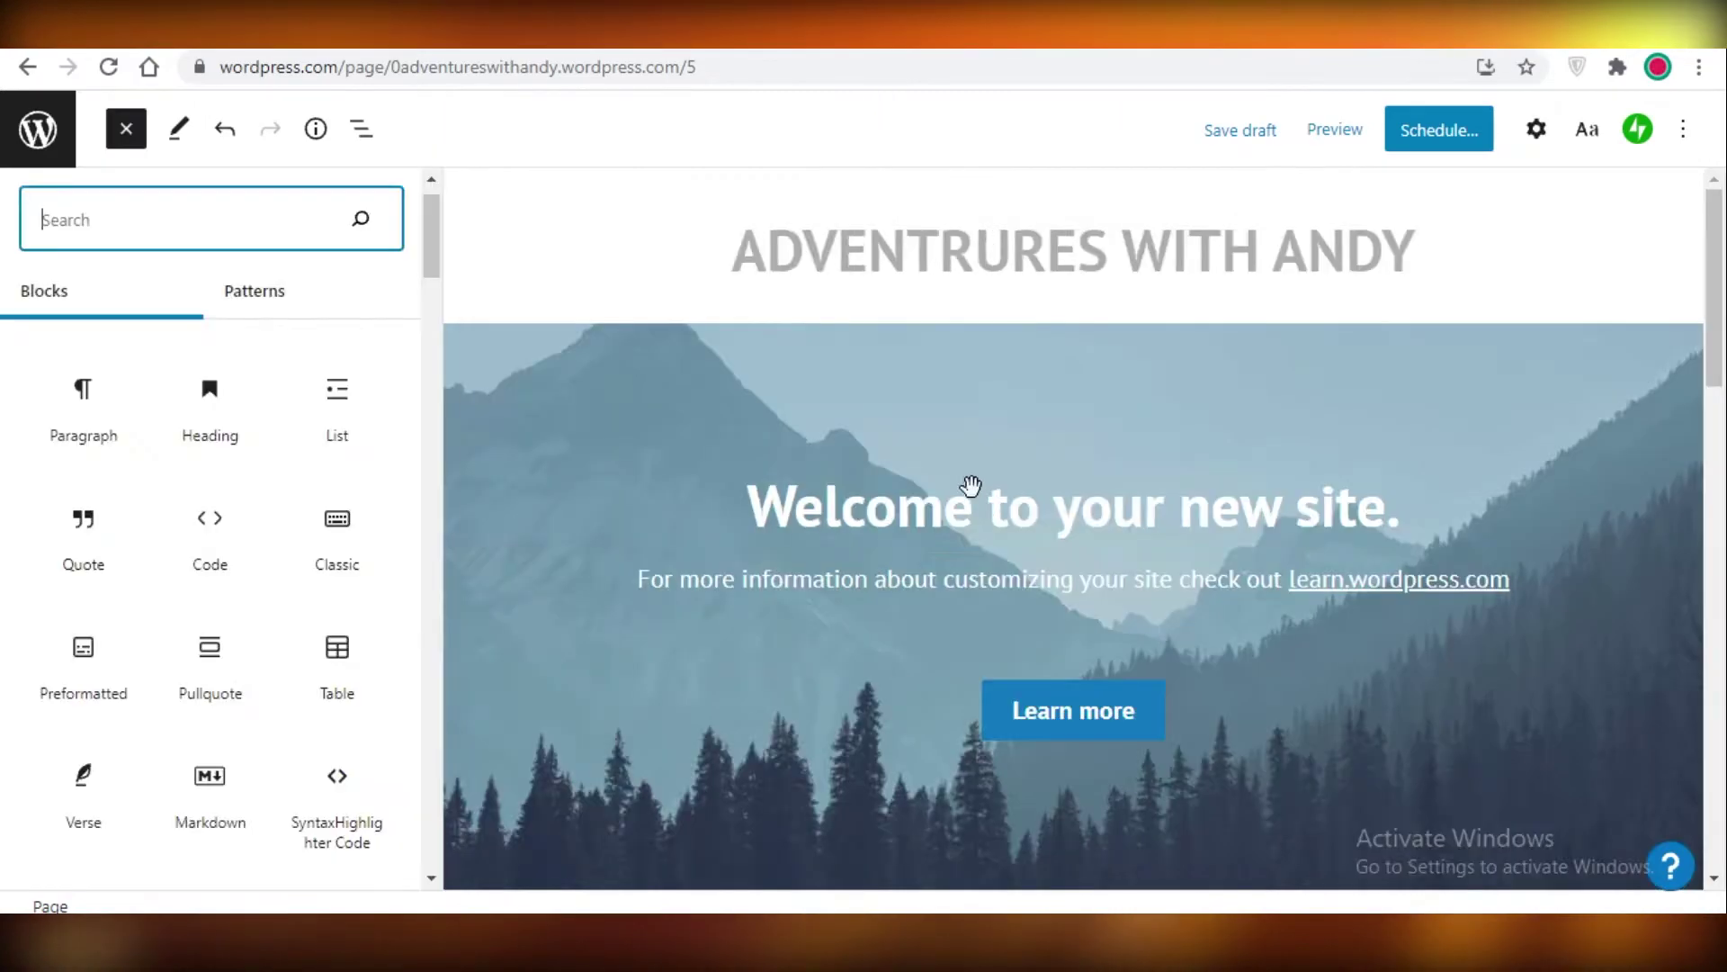
{"action": "left_click", "coordinate": [1069, 509]}
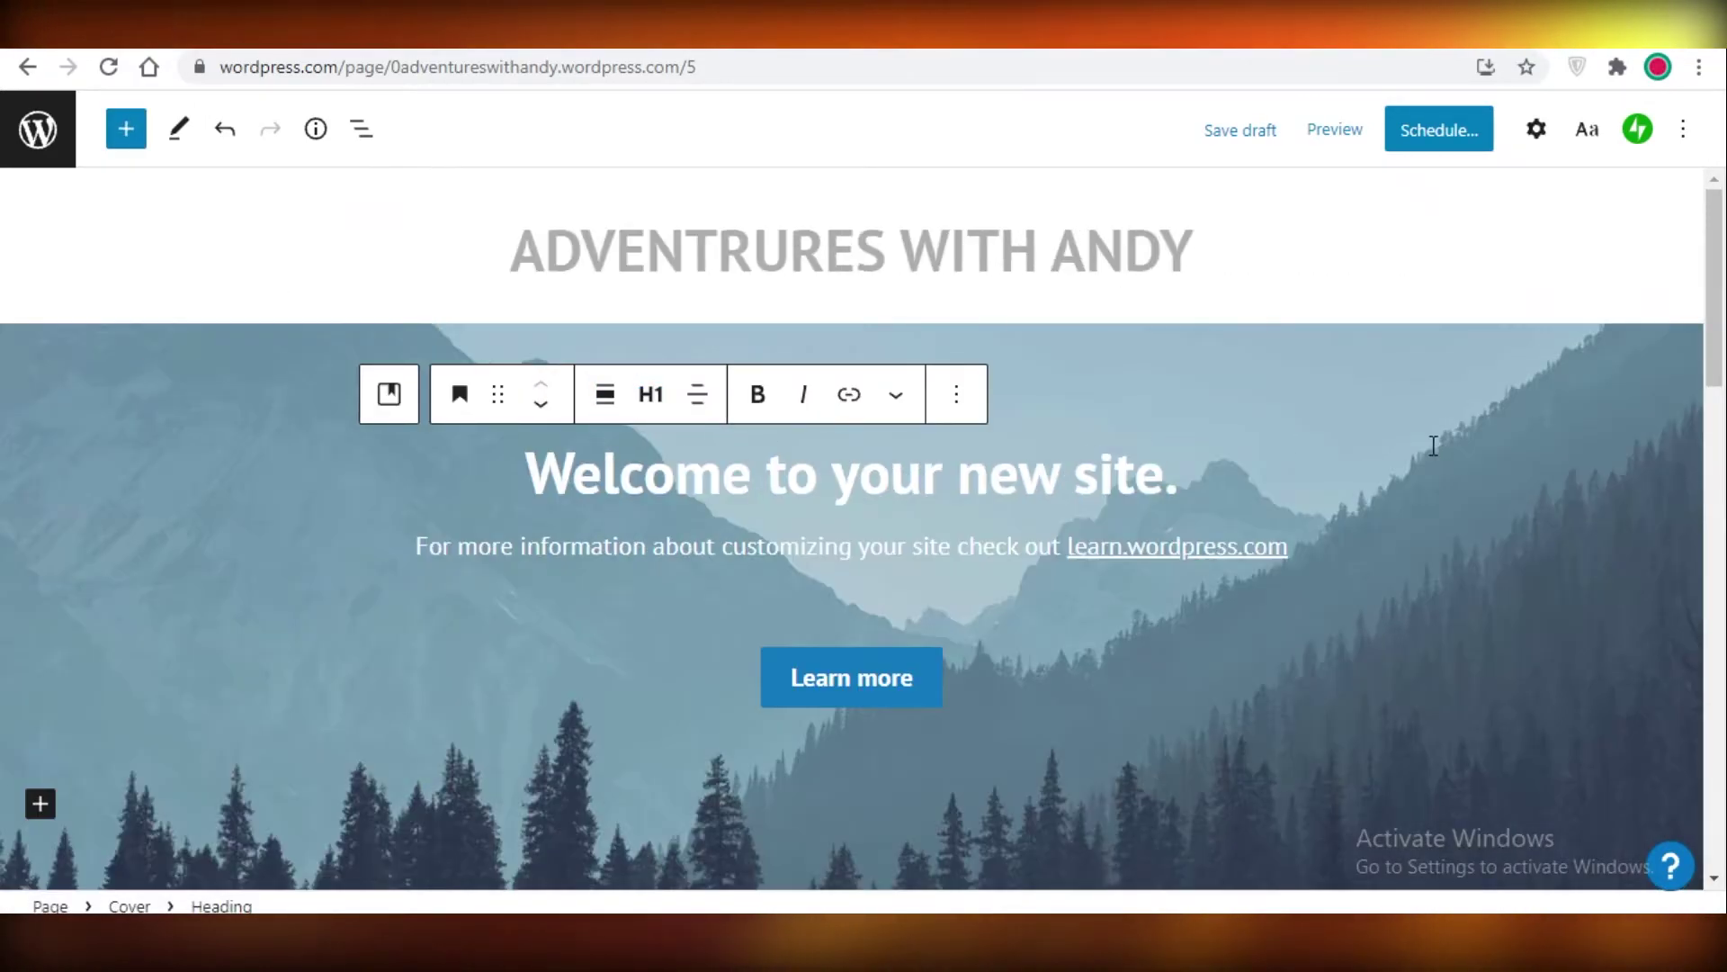
{"action": "left_click", "coordinate": [493, 792]}
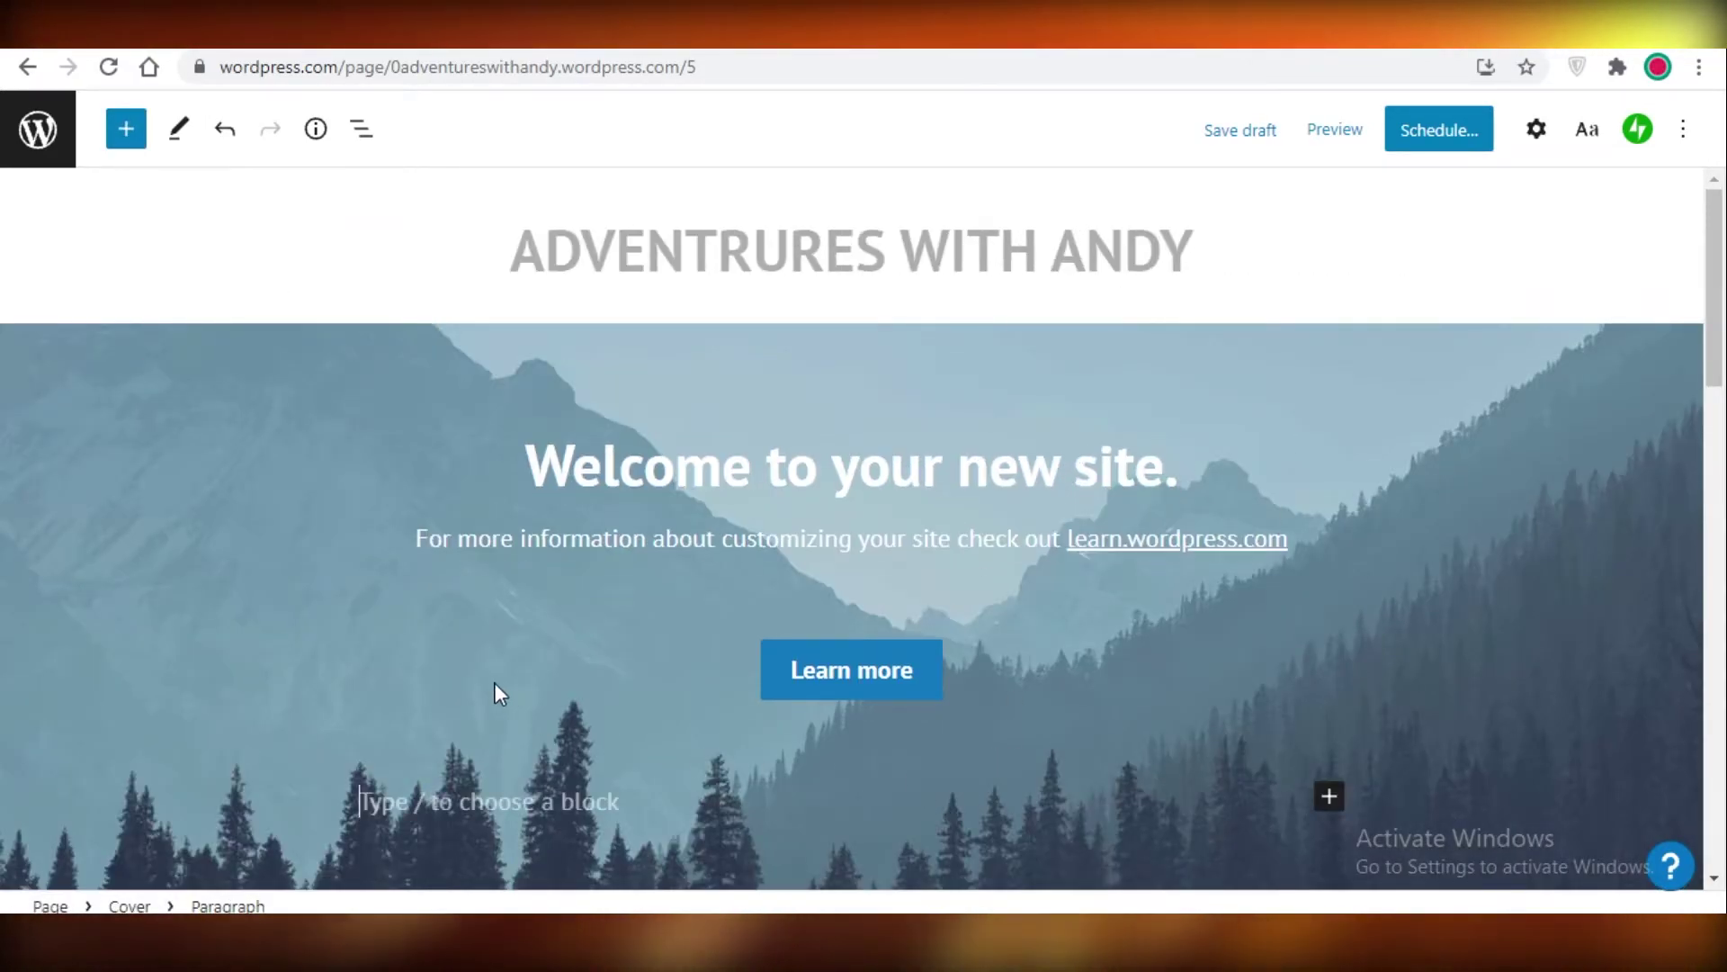
Step: Apply the crimson and yellow duotone filter to the cover image
{"action": "scroll", "coordinate": [474, 686], "scroll_direction": "down", "scroll_amount": 3}
{"action": "left_click", "coordinate": [116, 493]}
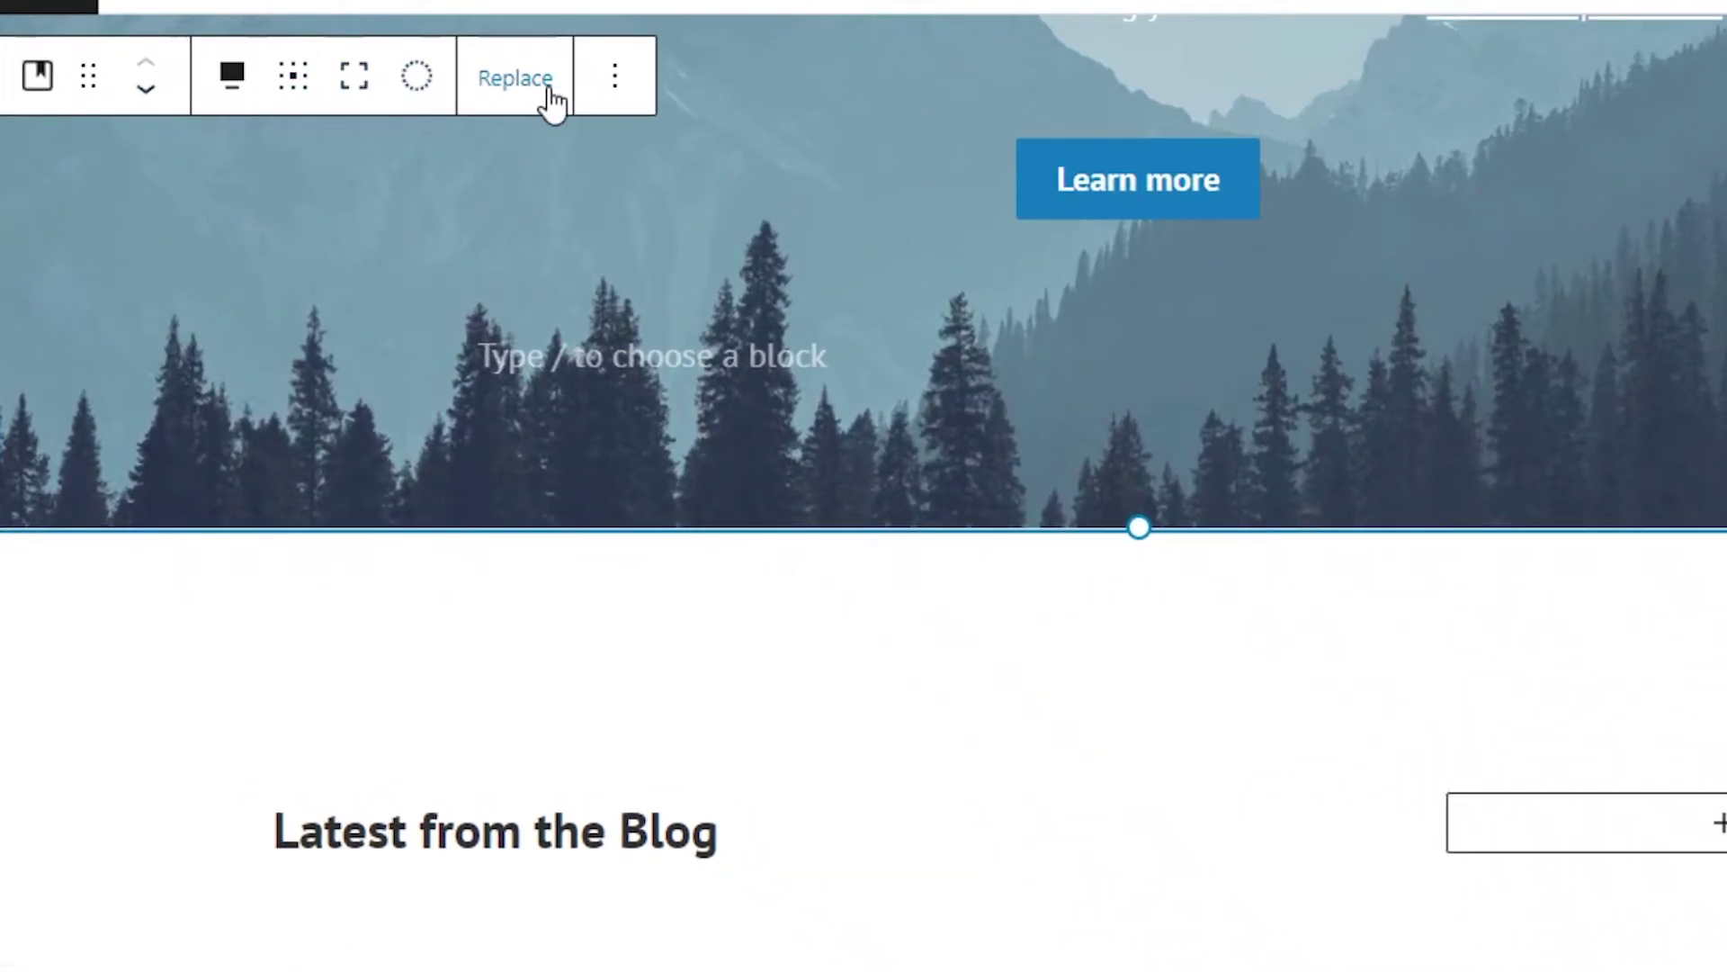
{"action": "left_click", "coordinate": [410, 78]}
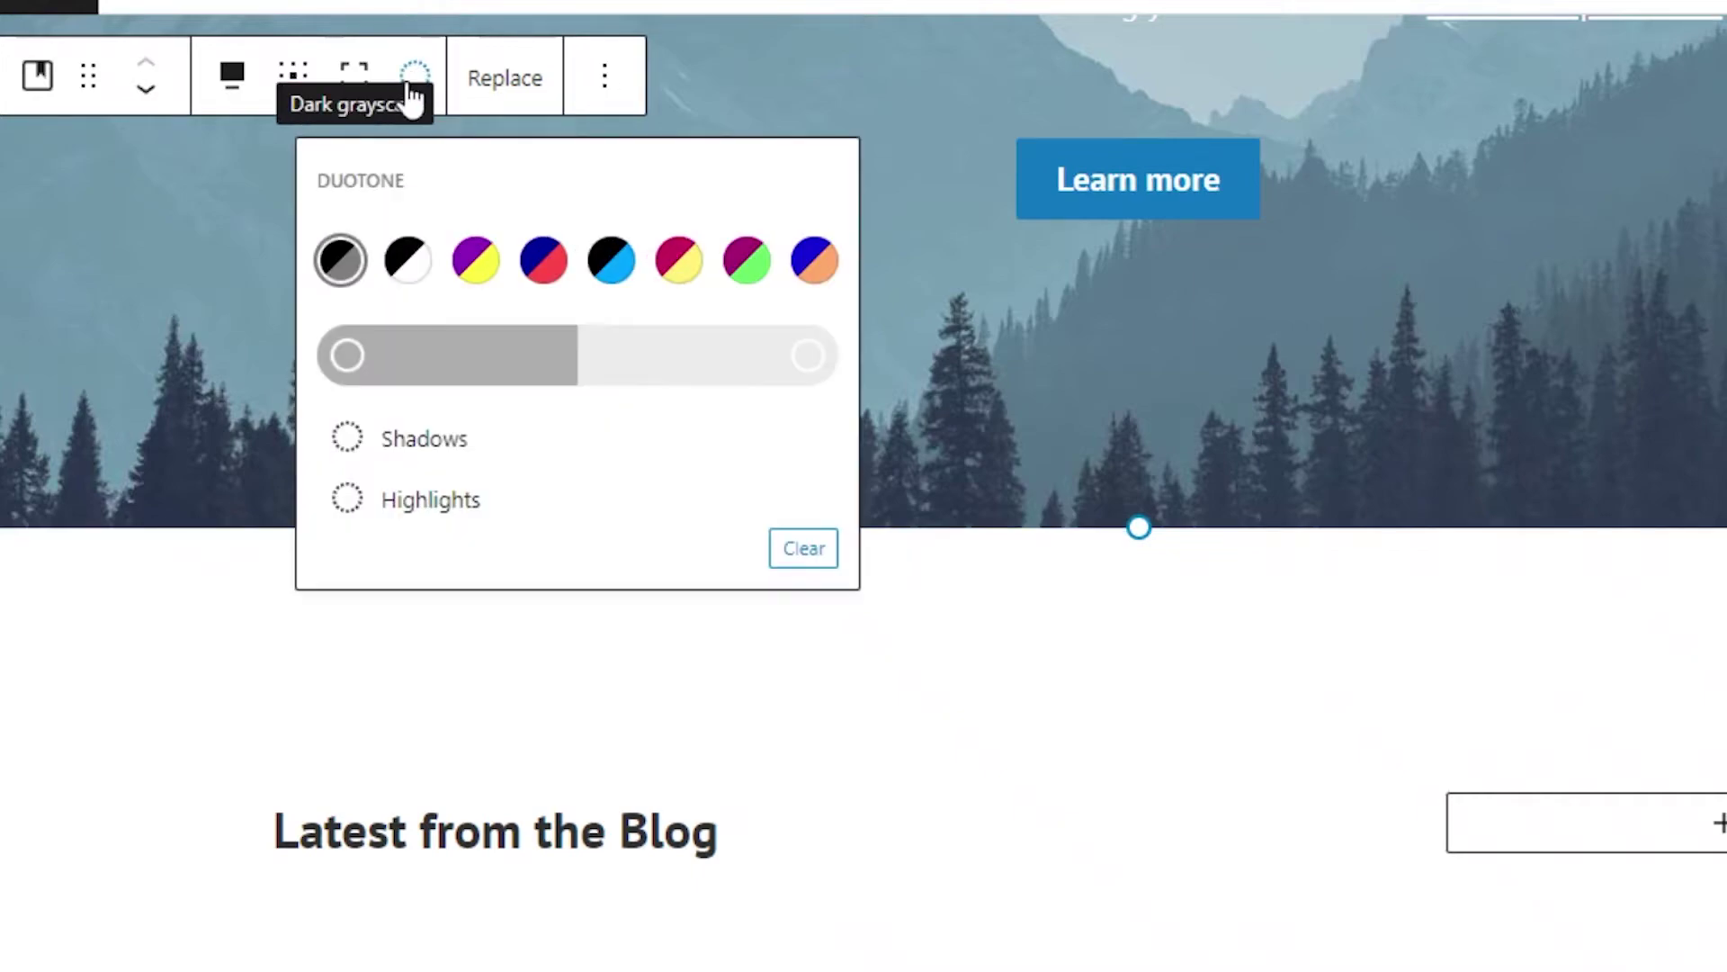
{"action": "left_click", "coordinate": [686, 270]}
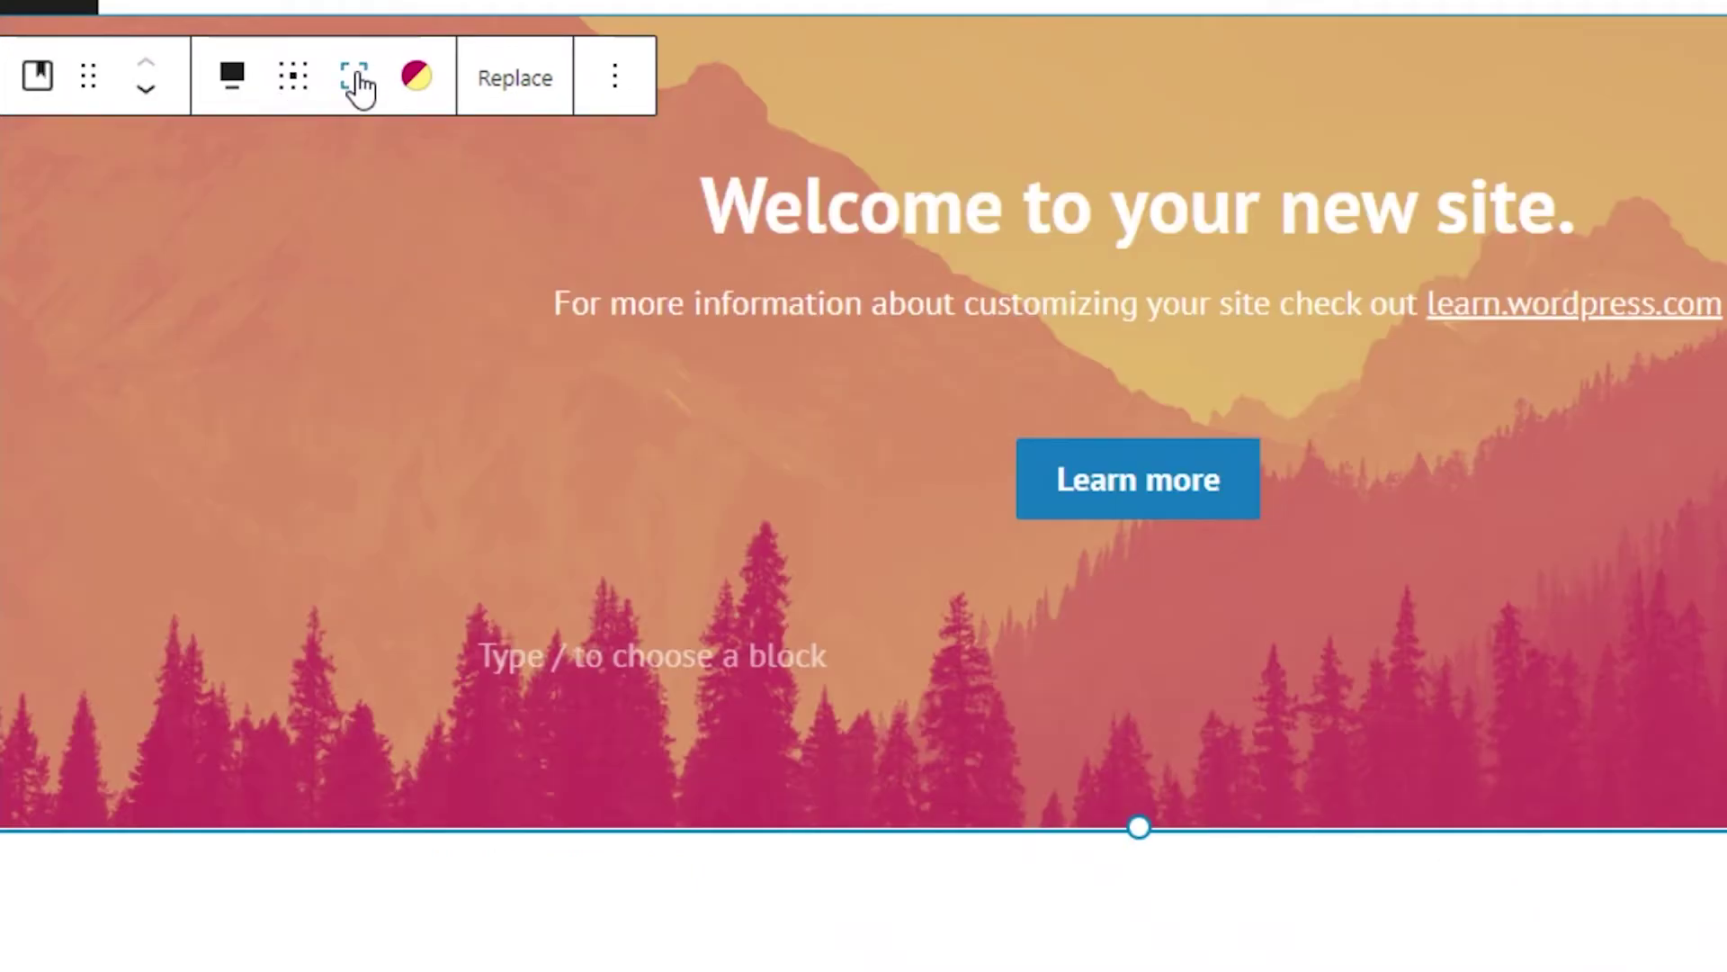
Step: Try the full-height option on the cover block and turn it off again
{"action": "left_click", "coordinate": [356, 83]}
{"action": "left_click", "coordinate": [356, 83]}
{"action": "left_click", "coordinate": [357, 83]}
{"action": "scroll", "coordinate": [1021, 434], "scroll_direction": "up", "scroll_amount": 3}
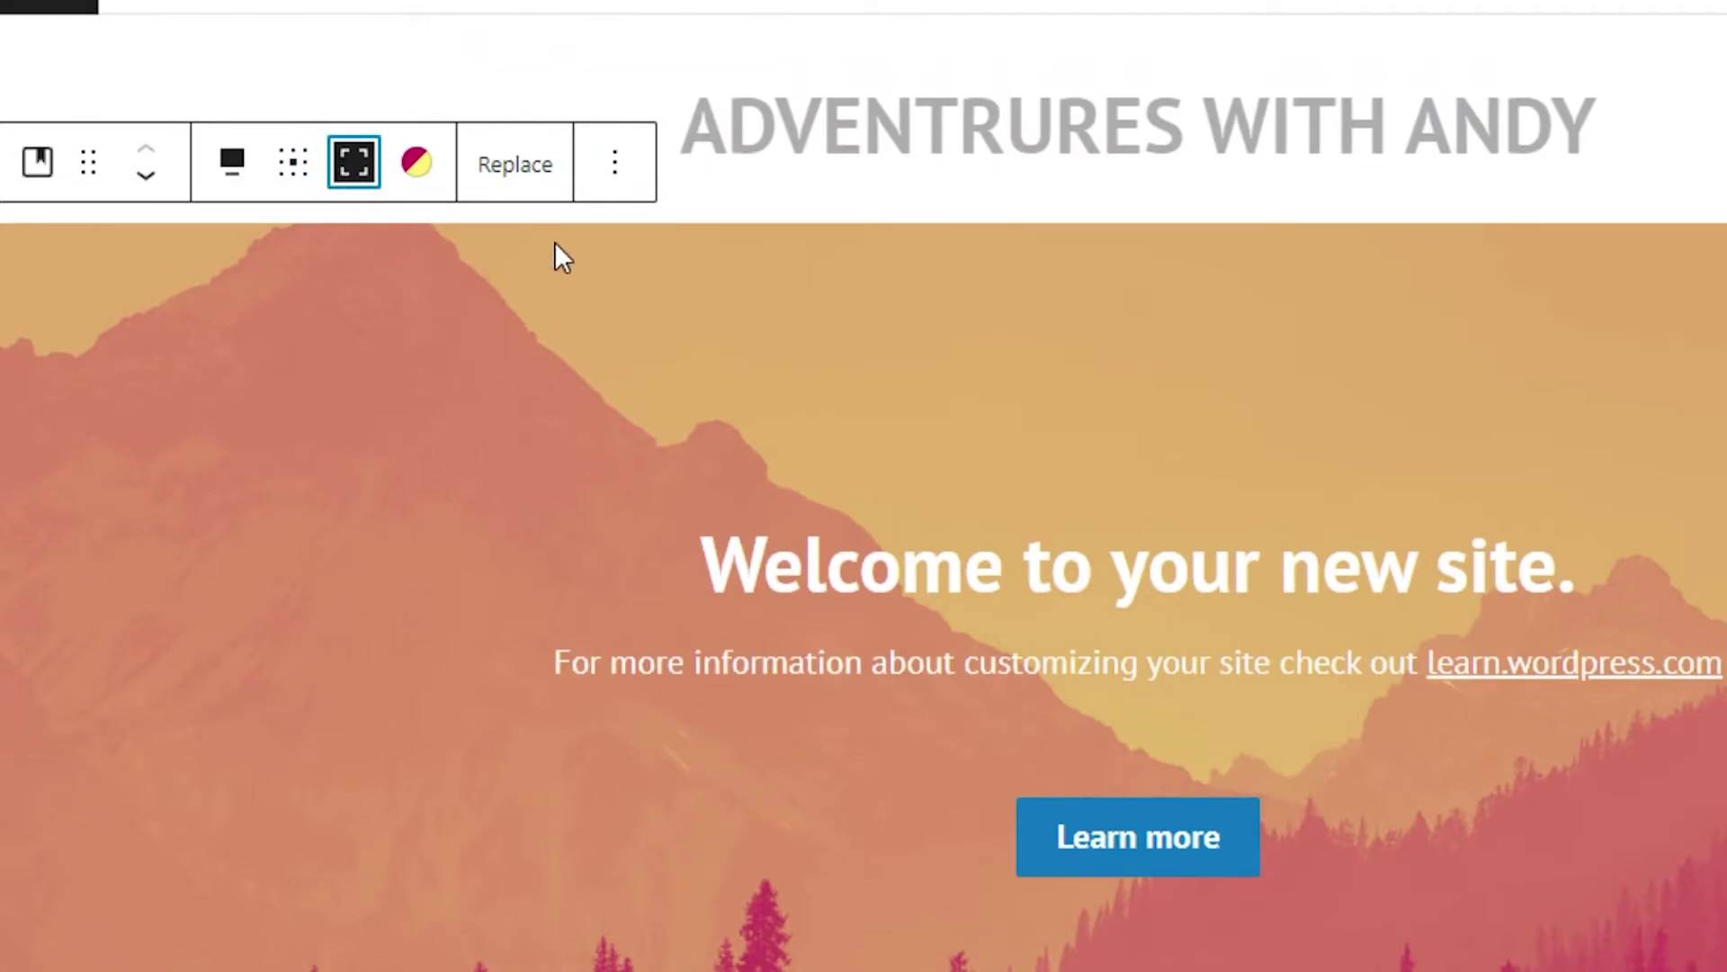
{"action": "left_click", "coordinate": [354, 164]}
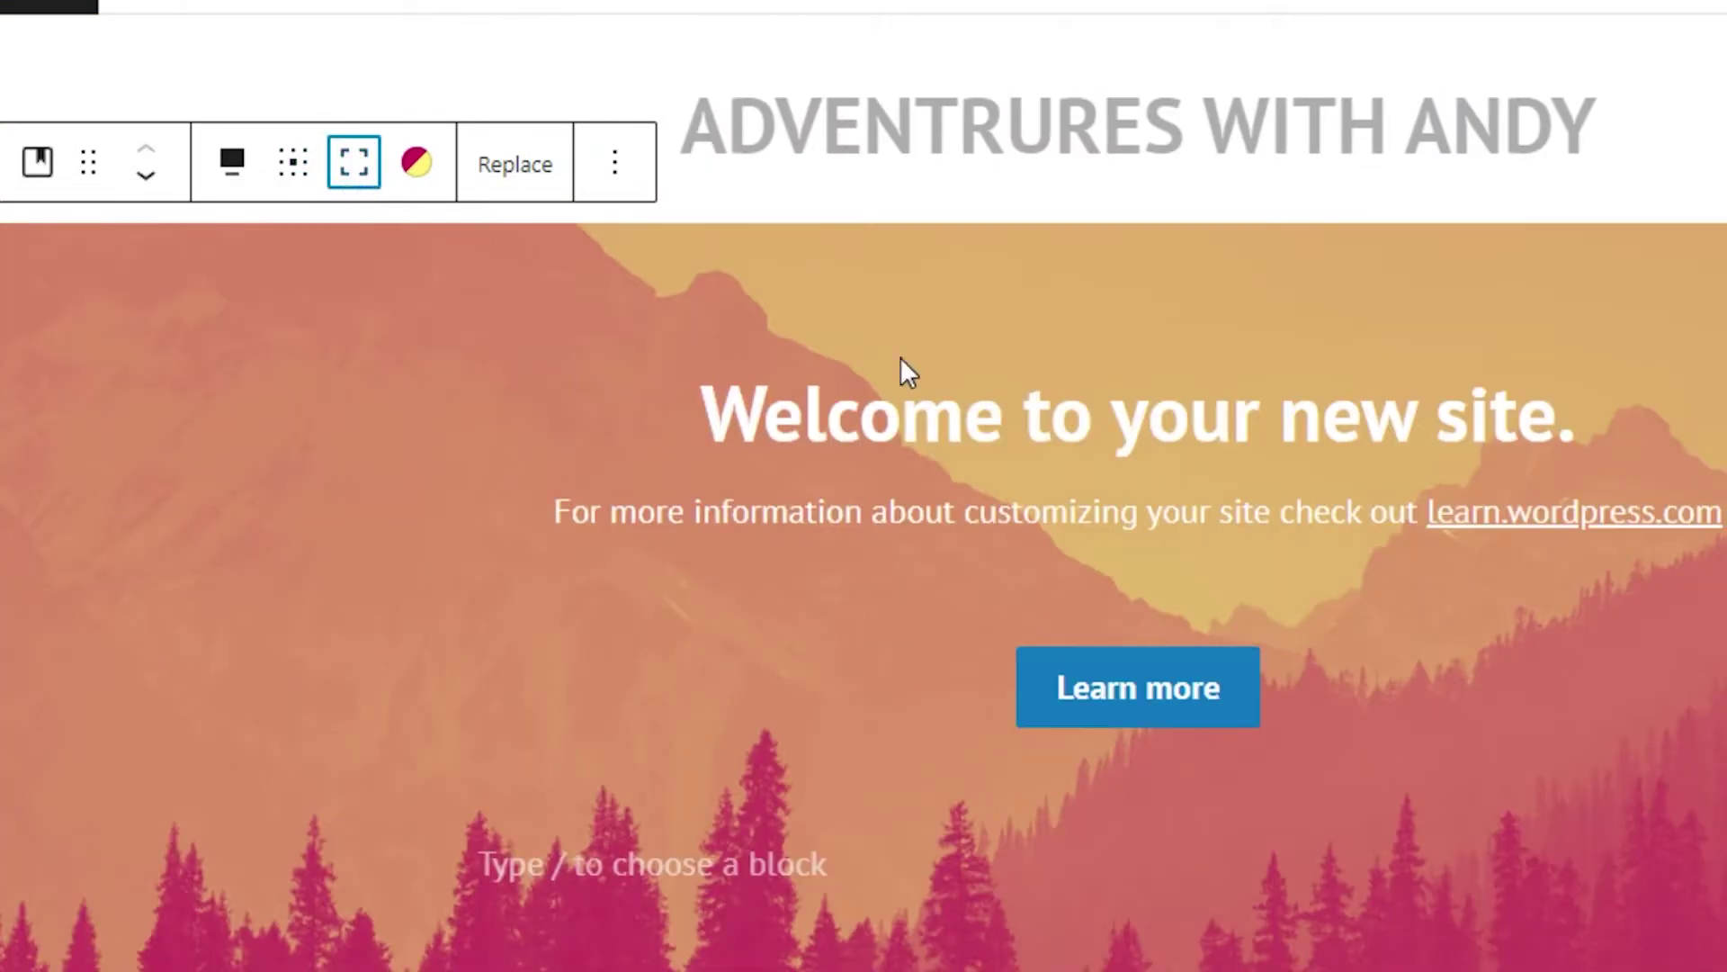
{"action": "scroll", "coordinate": [1049, 419], "scroll_direction": "down", "scroll_amount": 2}
{"action": "scroll", "coordinate": [1049, 420], "scroll_direction": "up", "scroll_amount": 2}
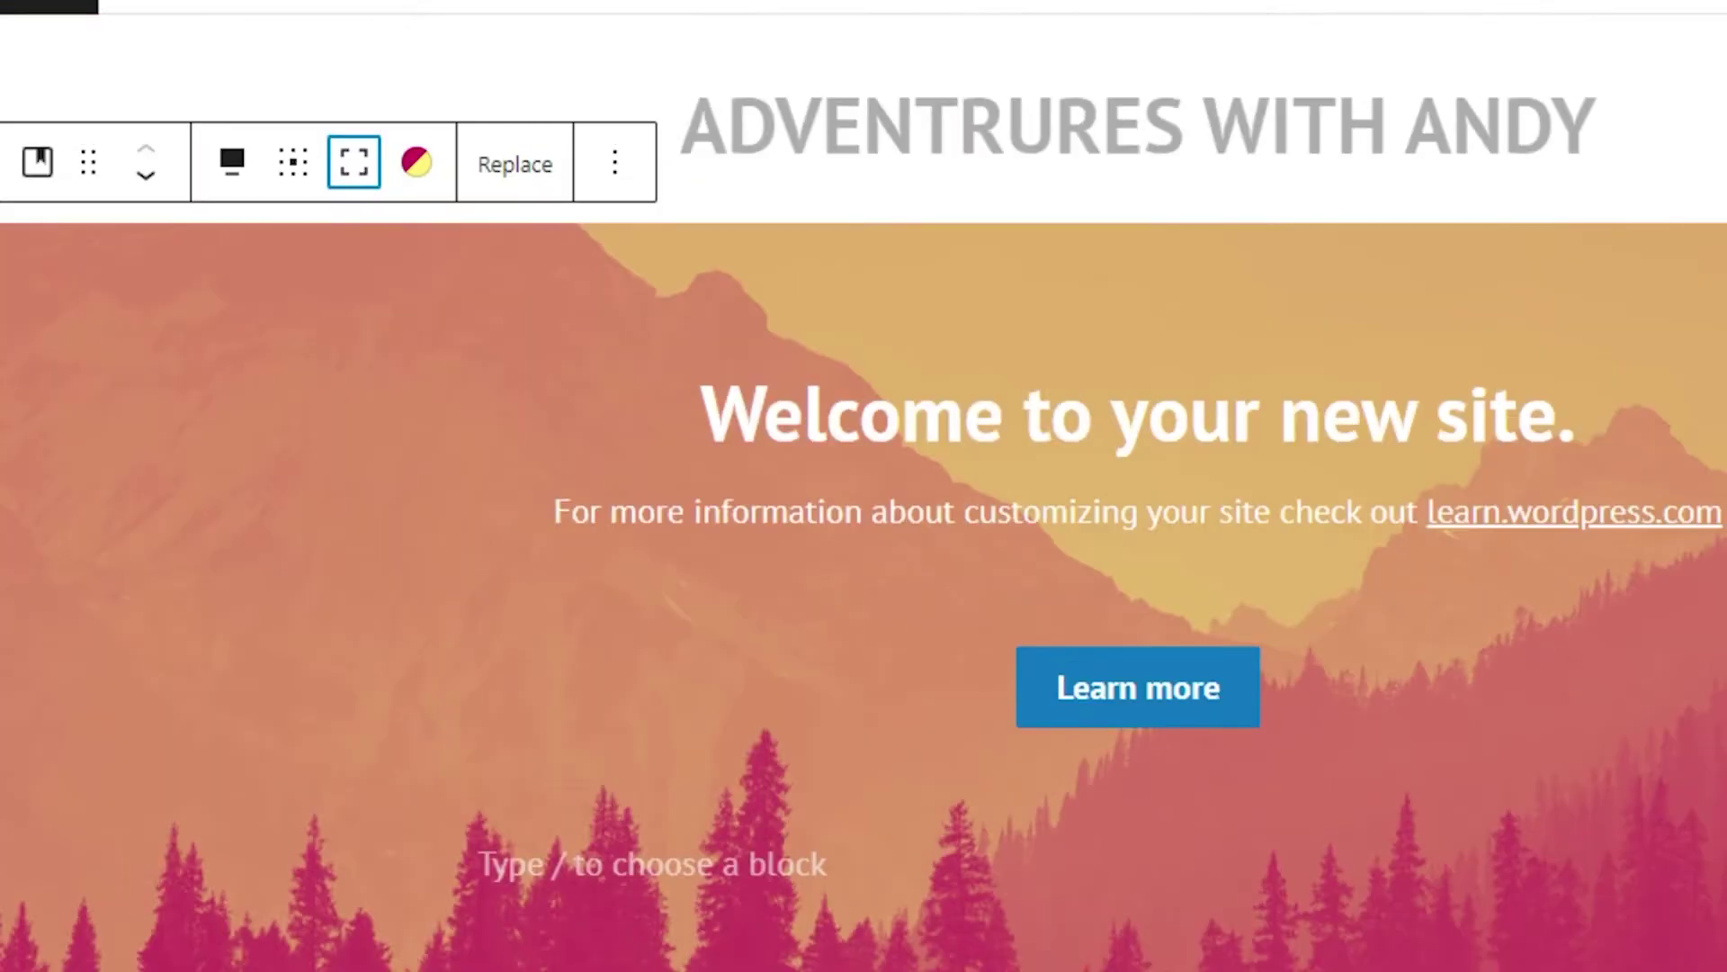
Step: Try several content positions inside the cover, including its corners and edges, and return the content to the centre
{"action": "left_click", "coordinate": [295, 166]}
{"action": "left_click", "coordinate": [394, 267]}
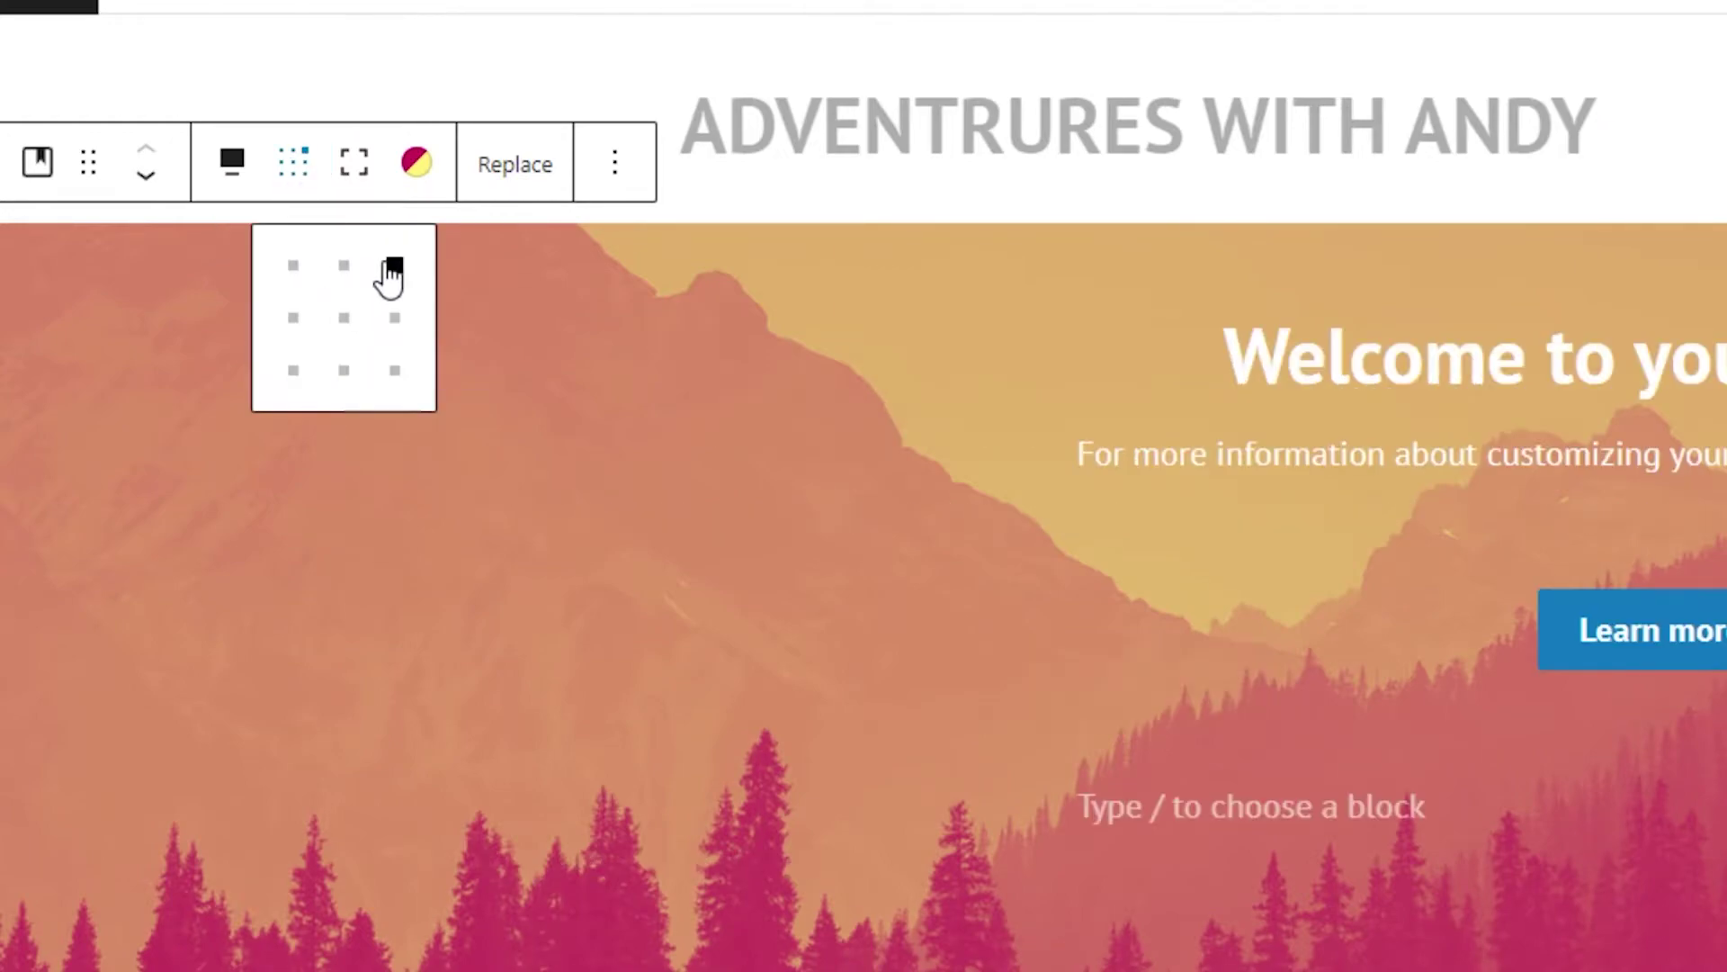
{"action": "left_click", "coordinate": [295, 267]}
{"action": "left_click", "coordinate": [294, 317]}
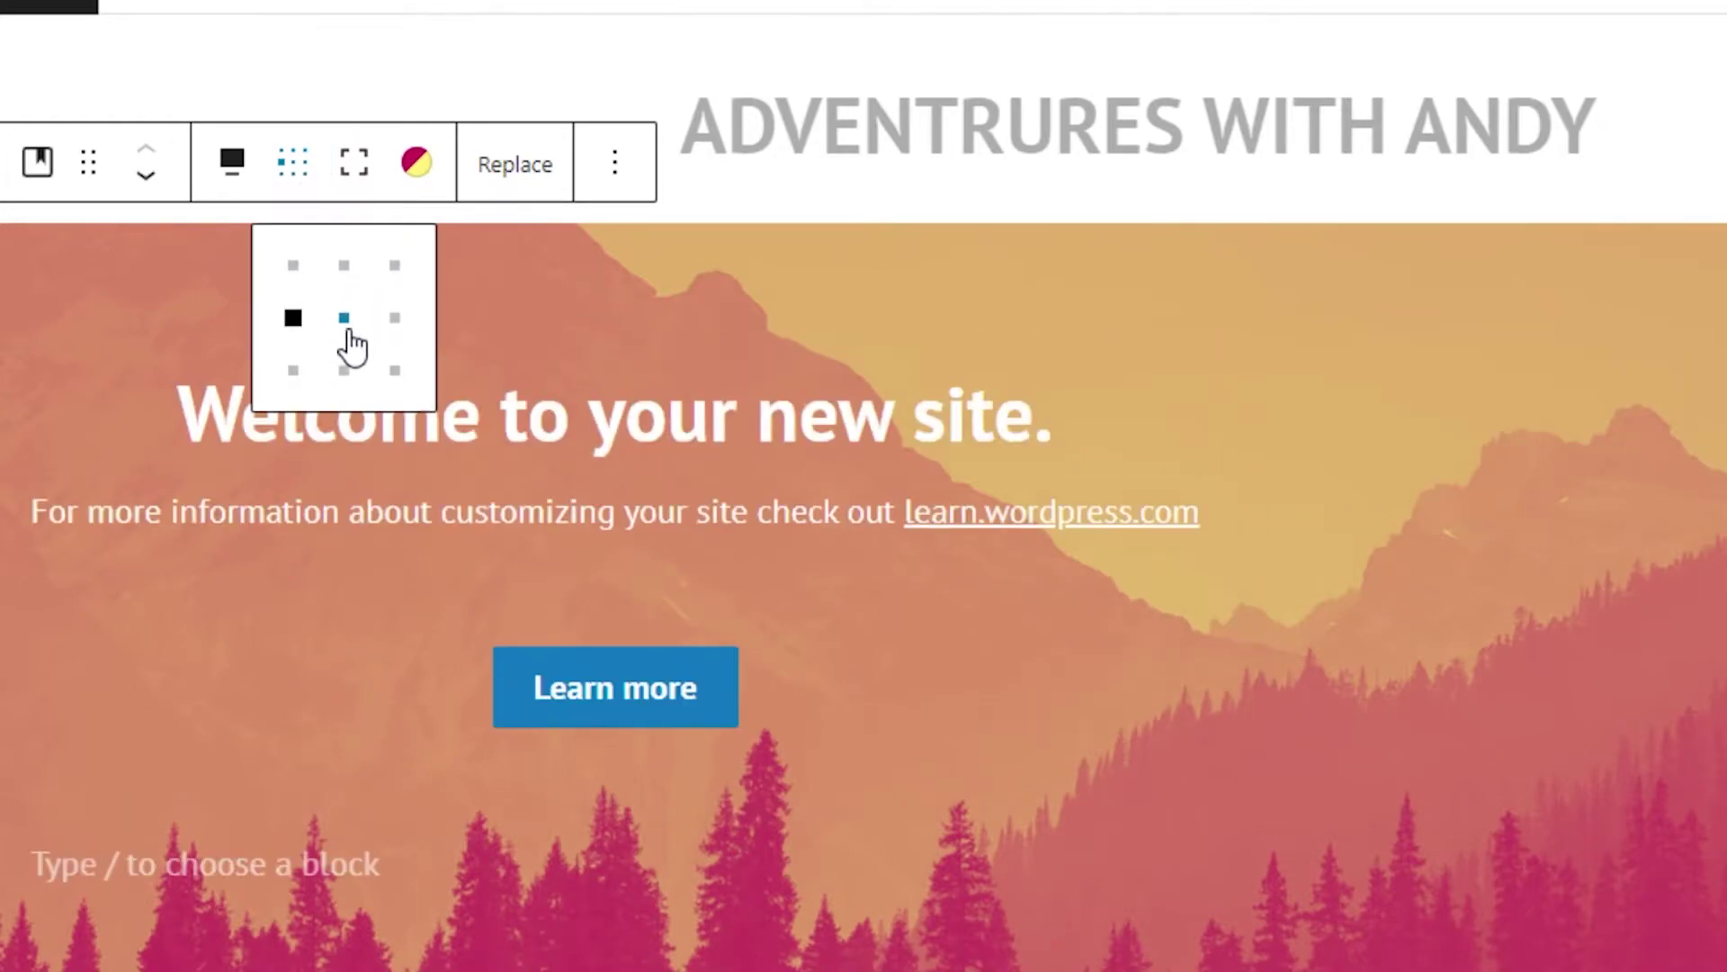
{"action": "left_click", "coordinate": [344, 317]}
{"action": "left_click", "coordinate": [395, 318]}
{"action": "left_click", "coordinate": [395, 370]}
{"action": "left_click", "coordinate": [344, 370]}
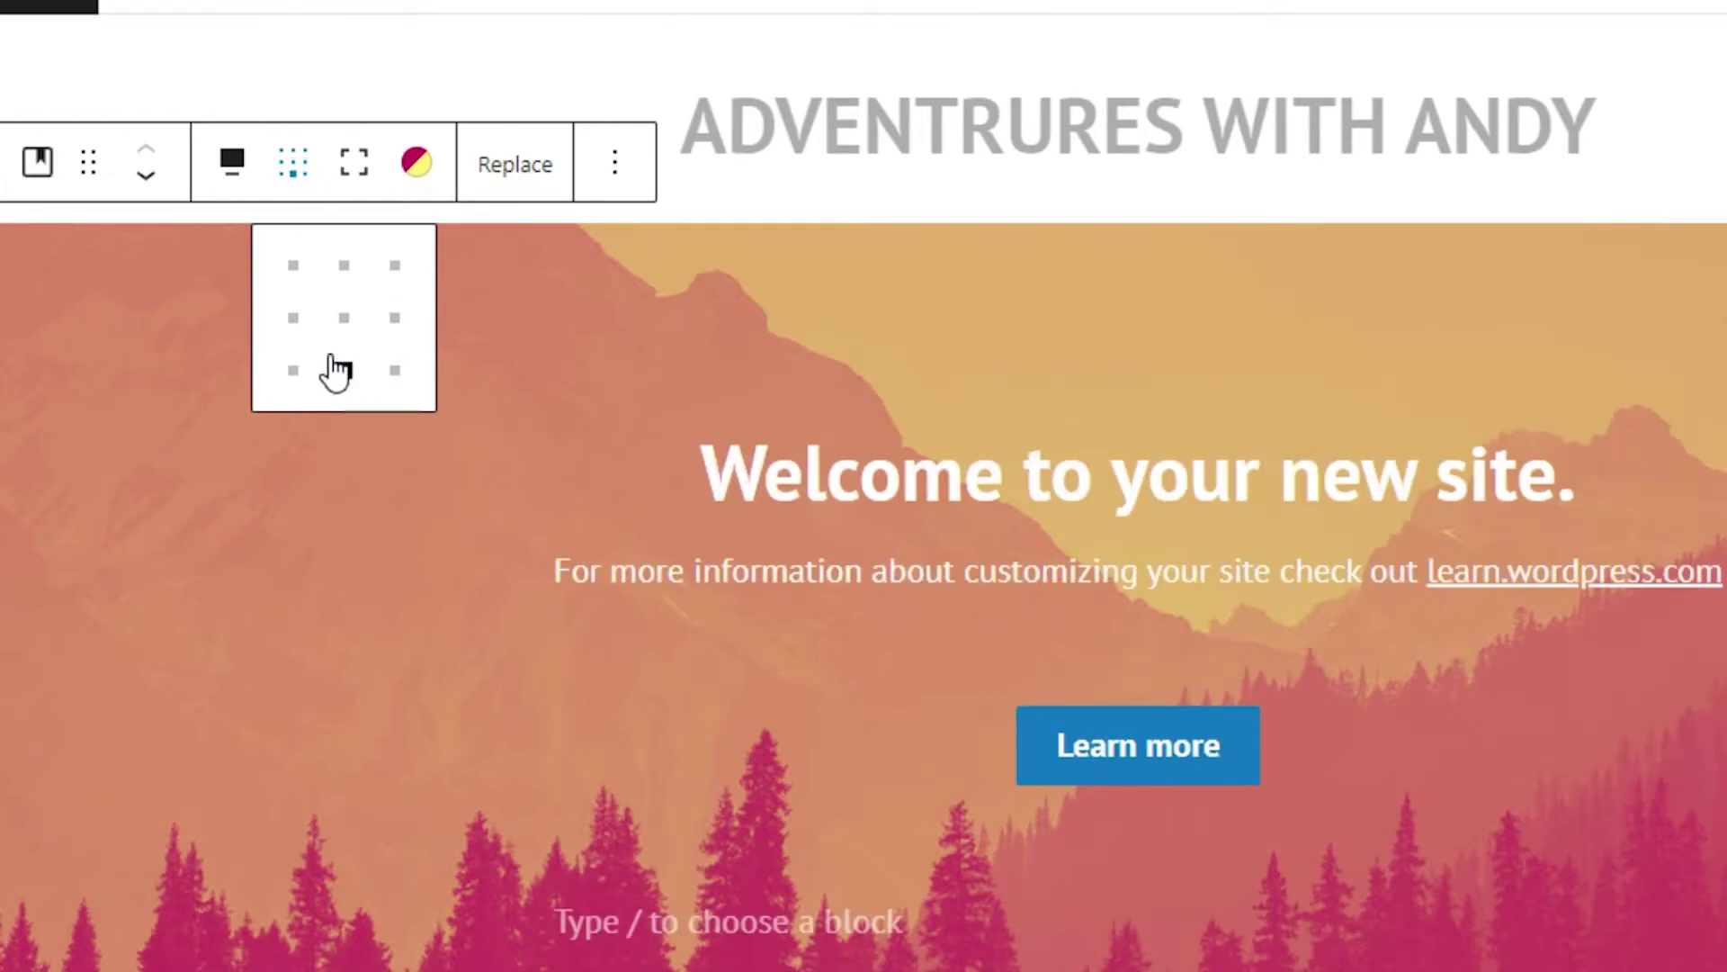
{"action": "left_click", "coordinate": [344, 317]}
Step: Try centre and right alignment on the cover block and return it to full width
{"action": "left_click", "coordinate": [232, 171]}
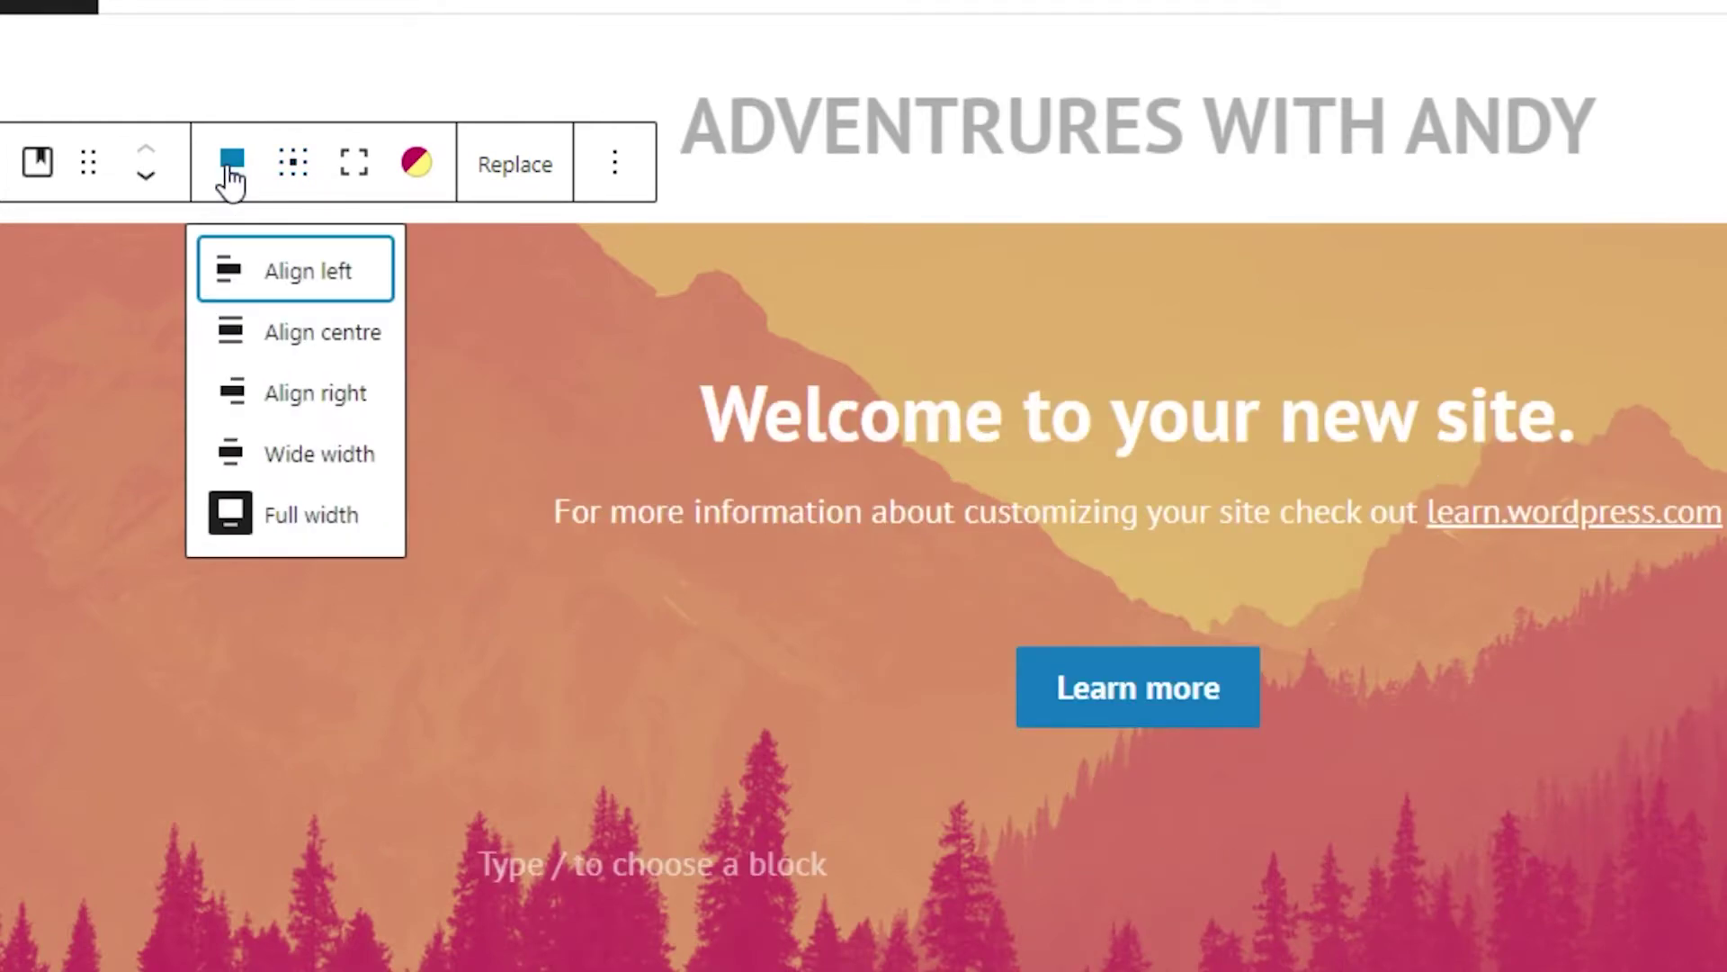
{"action": "left_click", "coordinate": [345, 454]}
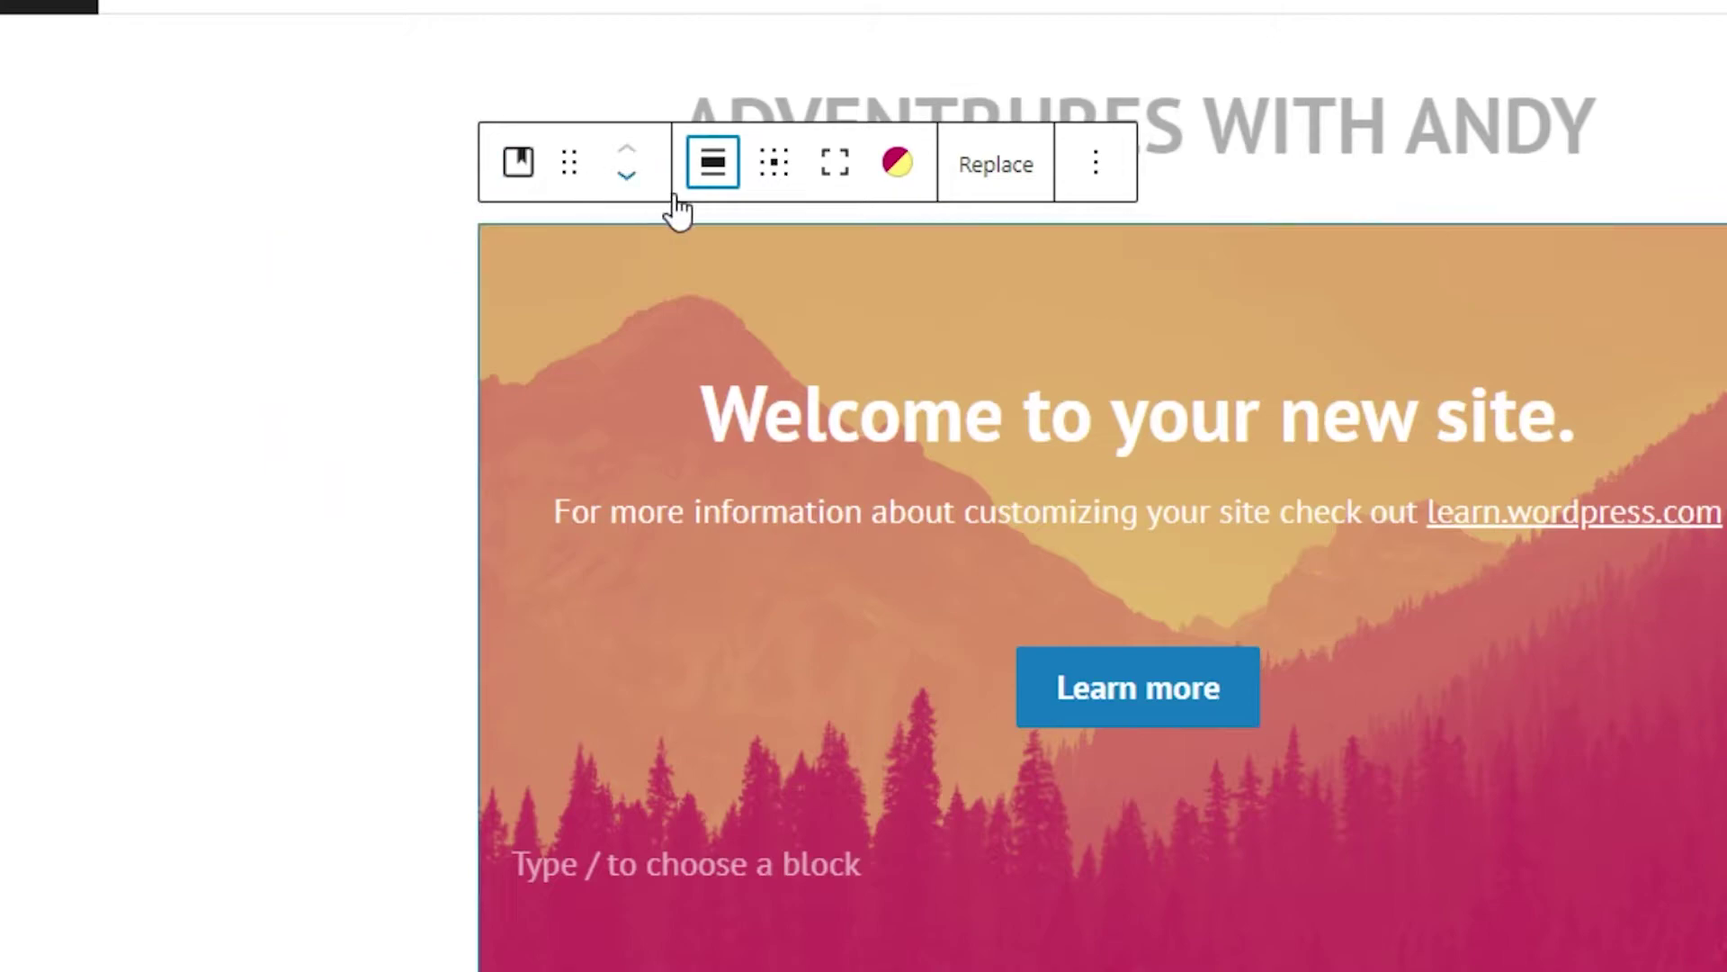
{"action": "left_click", "coordinate": [716, 171]}
{"action": "left_click", "coordinate": [764, 390]}
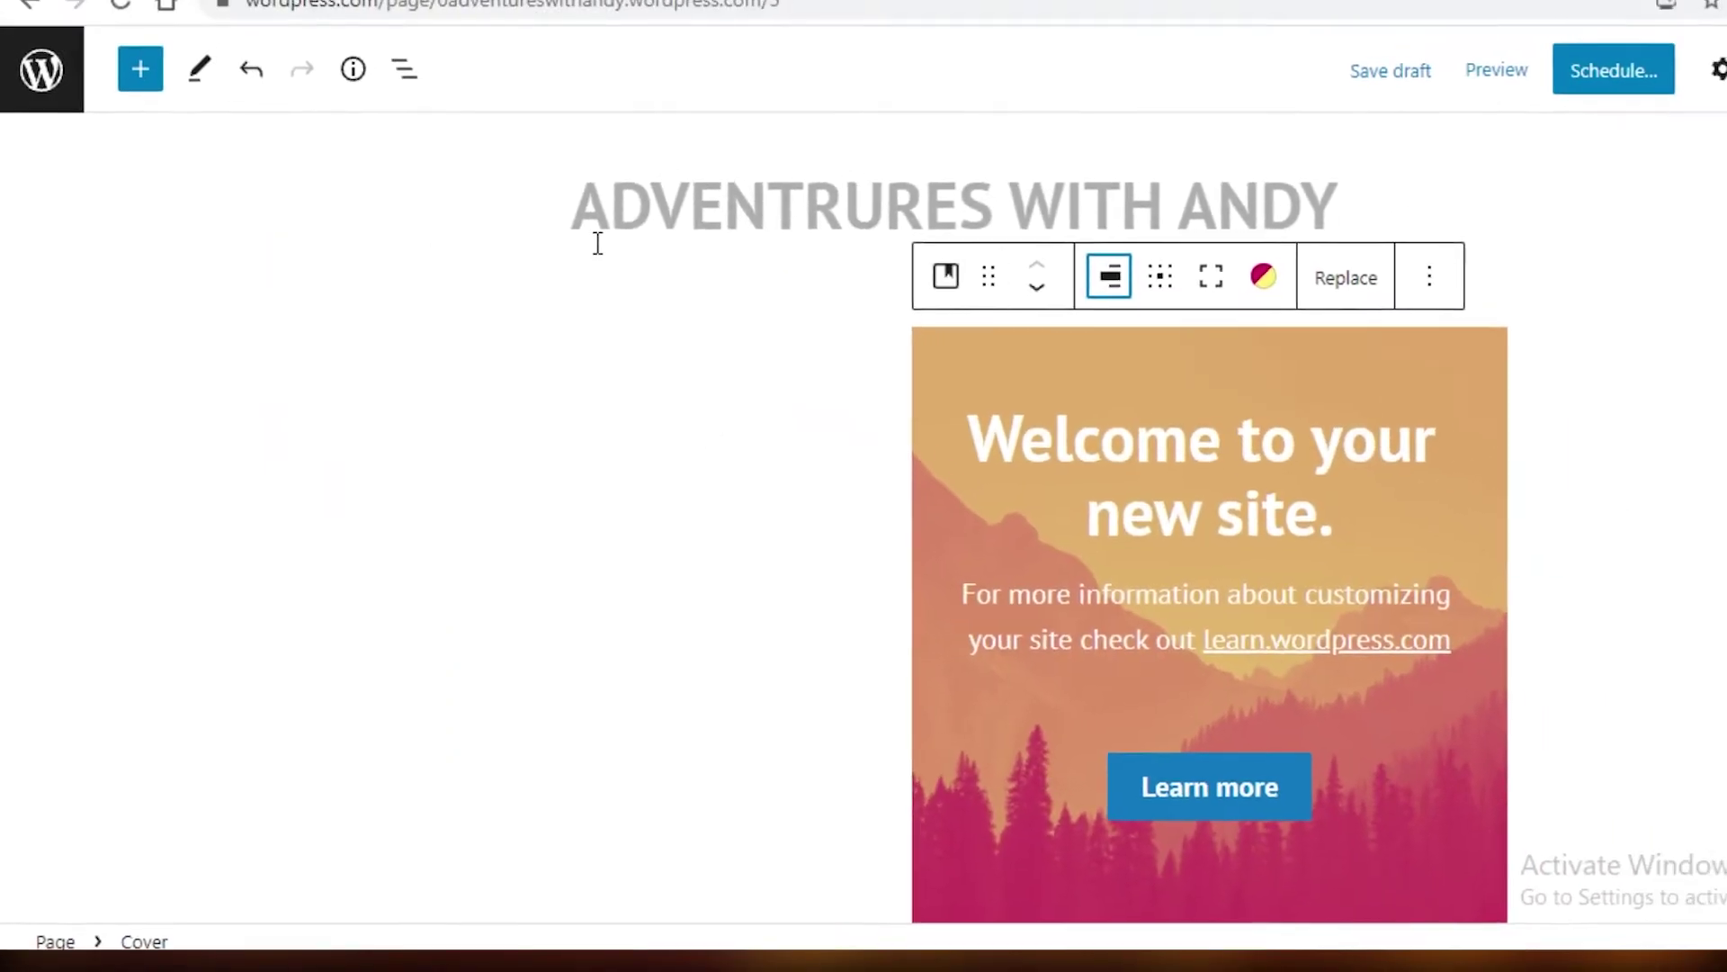
{"action": "left_click", "coordinate": [1106, 277]}
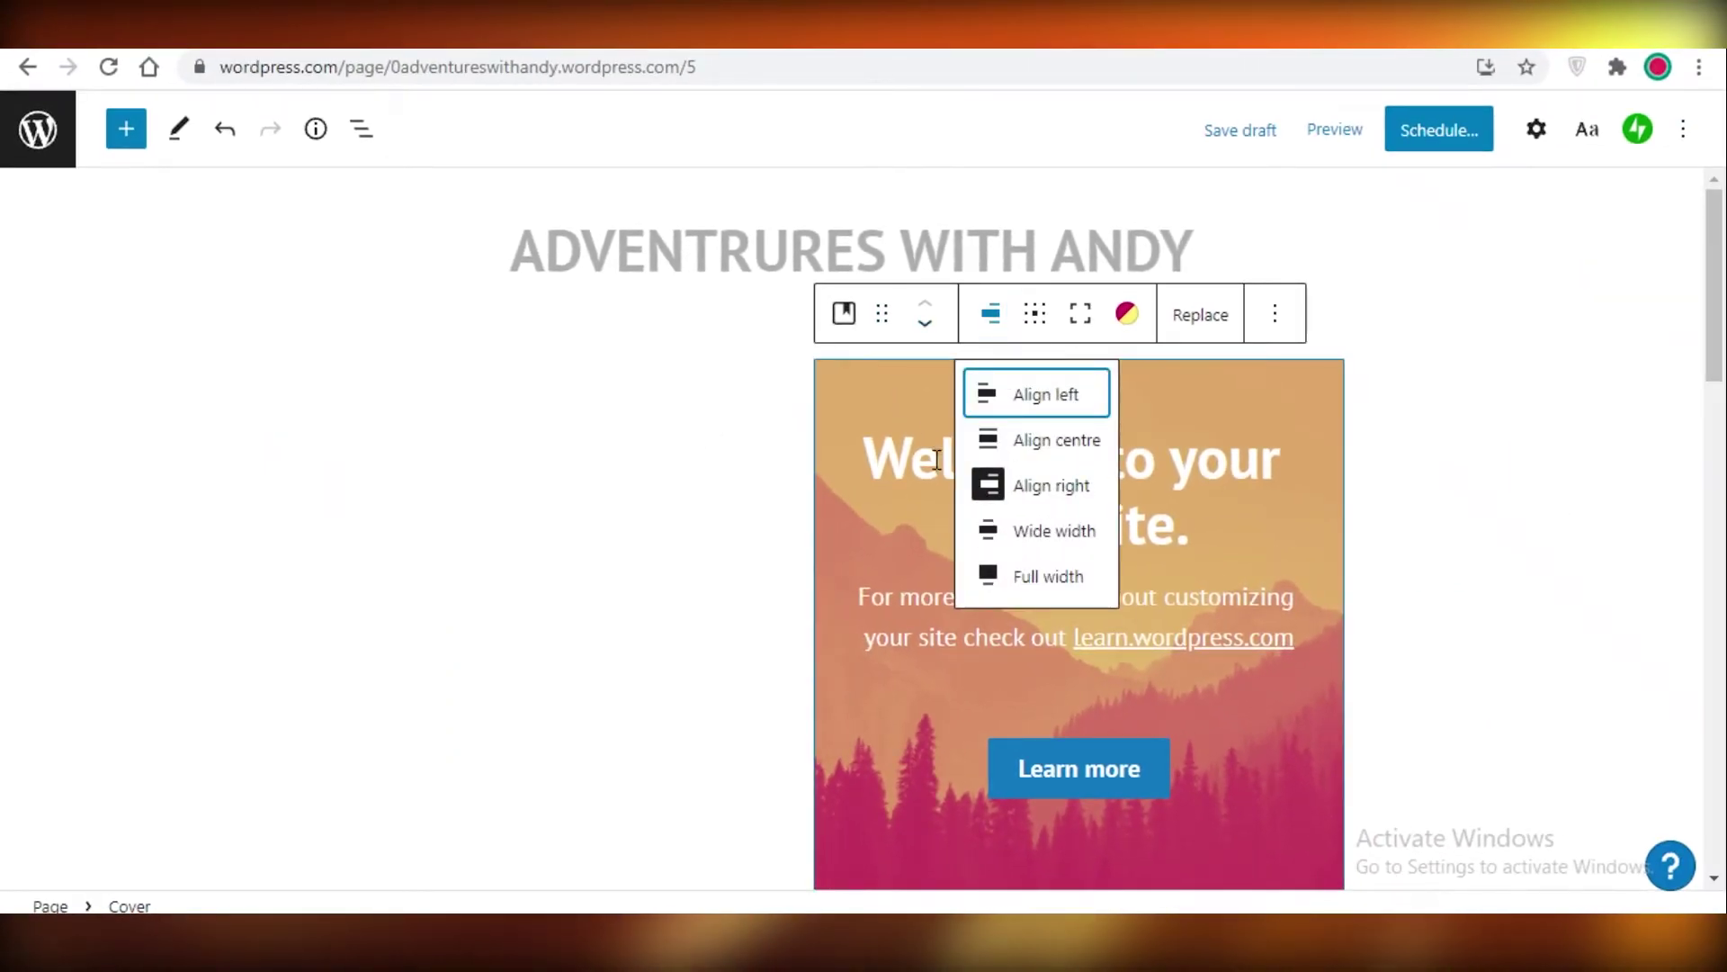
{"action": "left_click", "coordinate": [1050, 571]}
Step: Move the cover block down one position on the homepage
{"action": "left_click", "coordinate": [101, 297]}
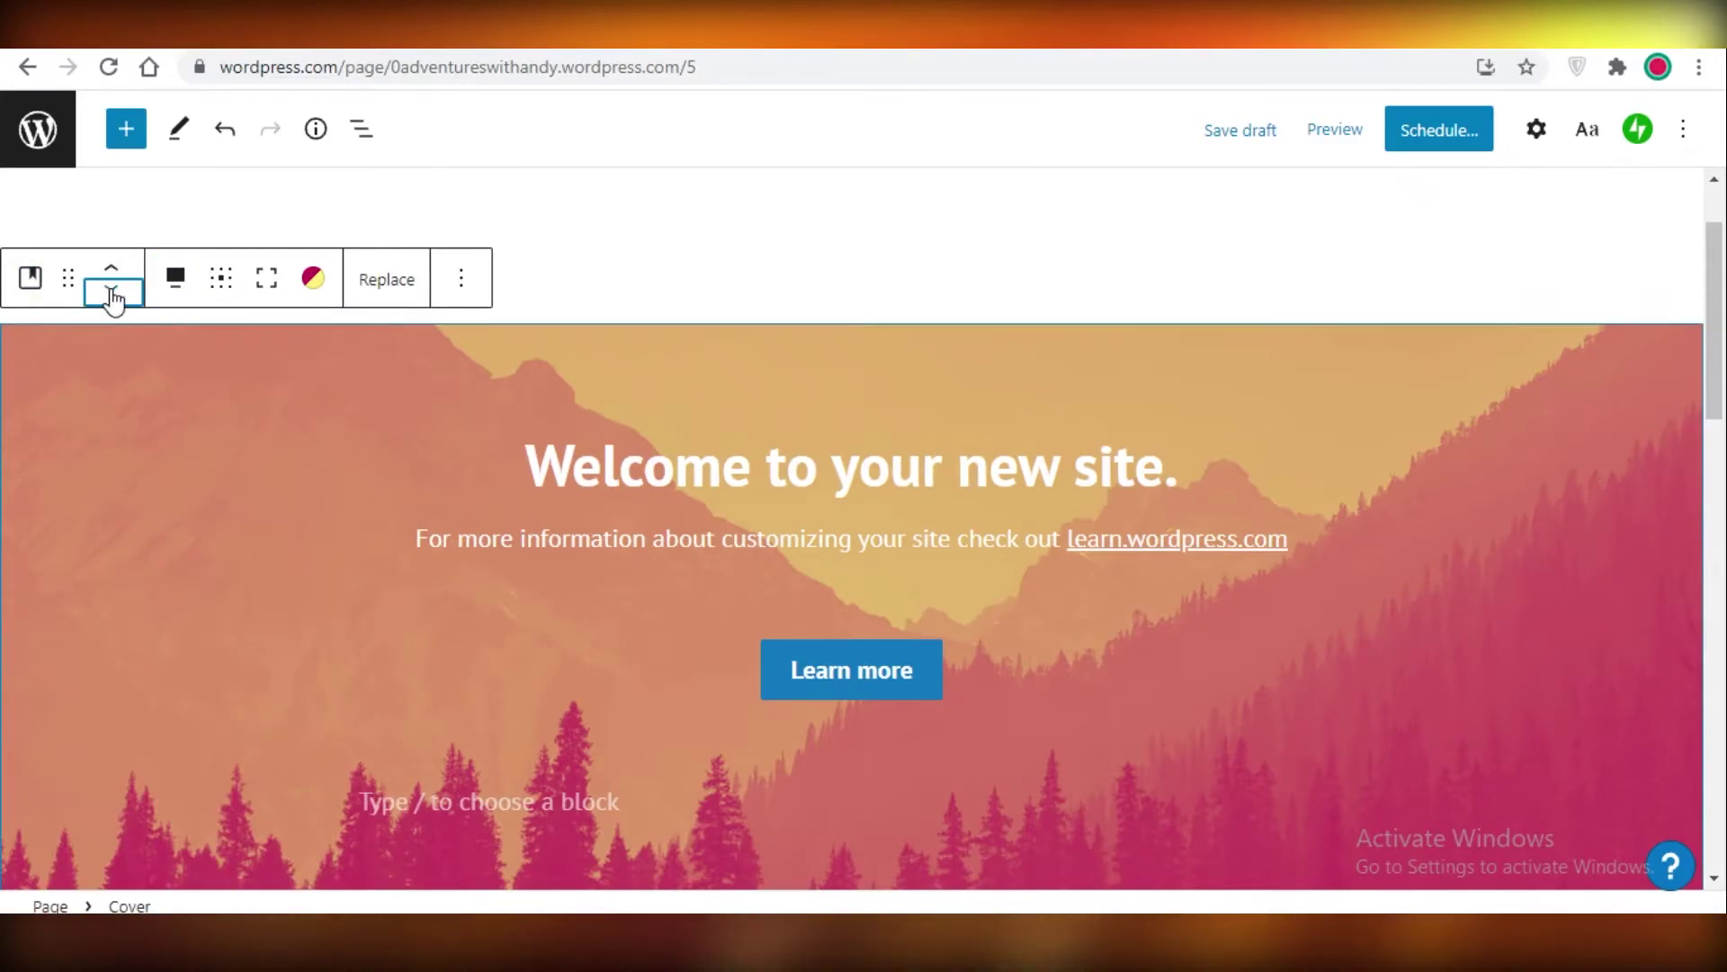
Step: Try moving the cover block further down the homepage, below the Latest from the Blog section
{"action": "scroll", "coordinate": [184, 415], "scroll_direction": "up", "scroll_amount": 2}
{"action": "left_click", "coordinate": [120, 383]}
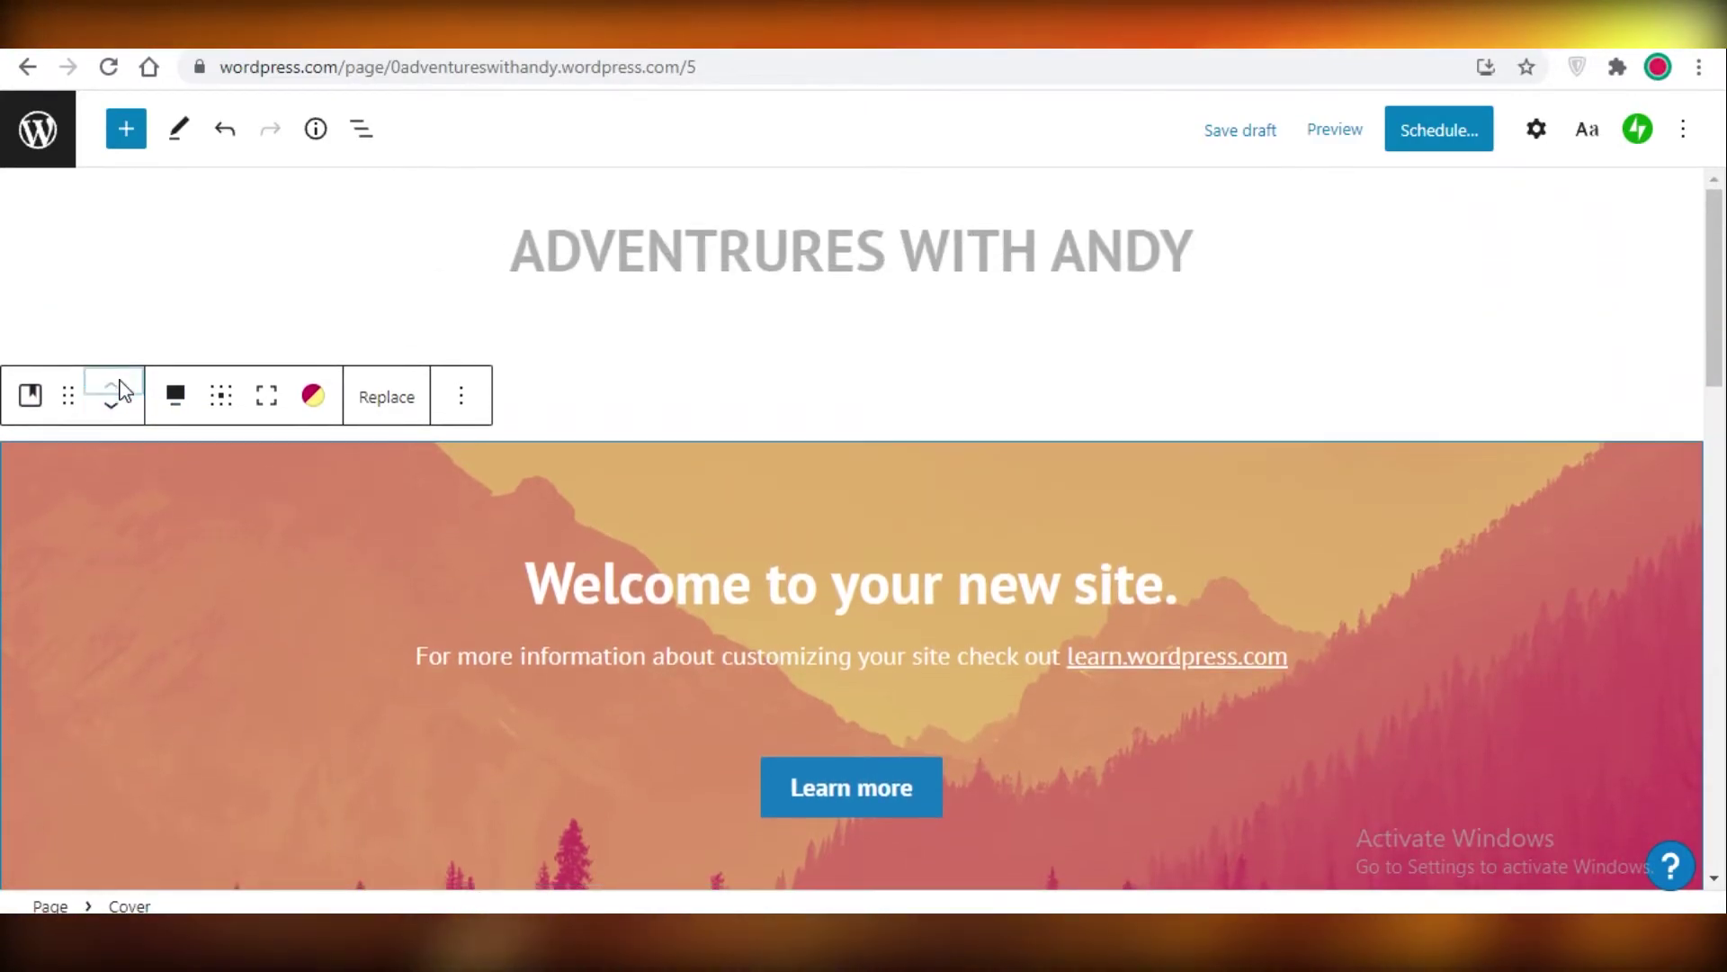
{"action": "left_click", "coordinate": [123, 389]}
{"action": "left_click", "coordinate": [123, 309]}
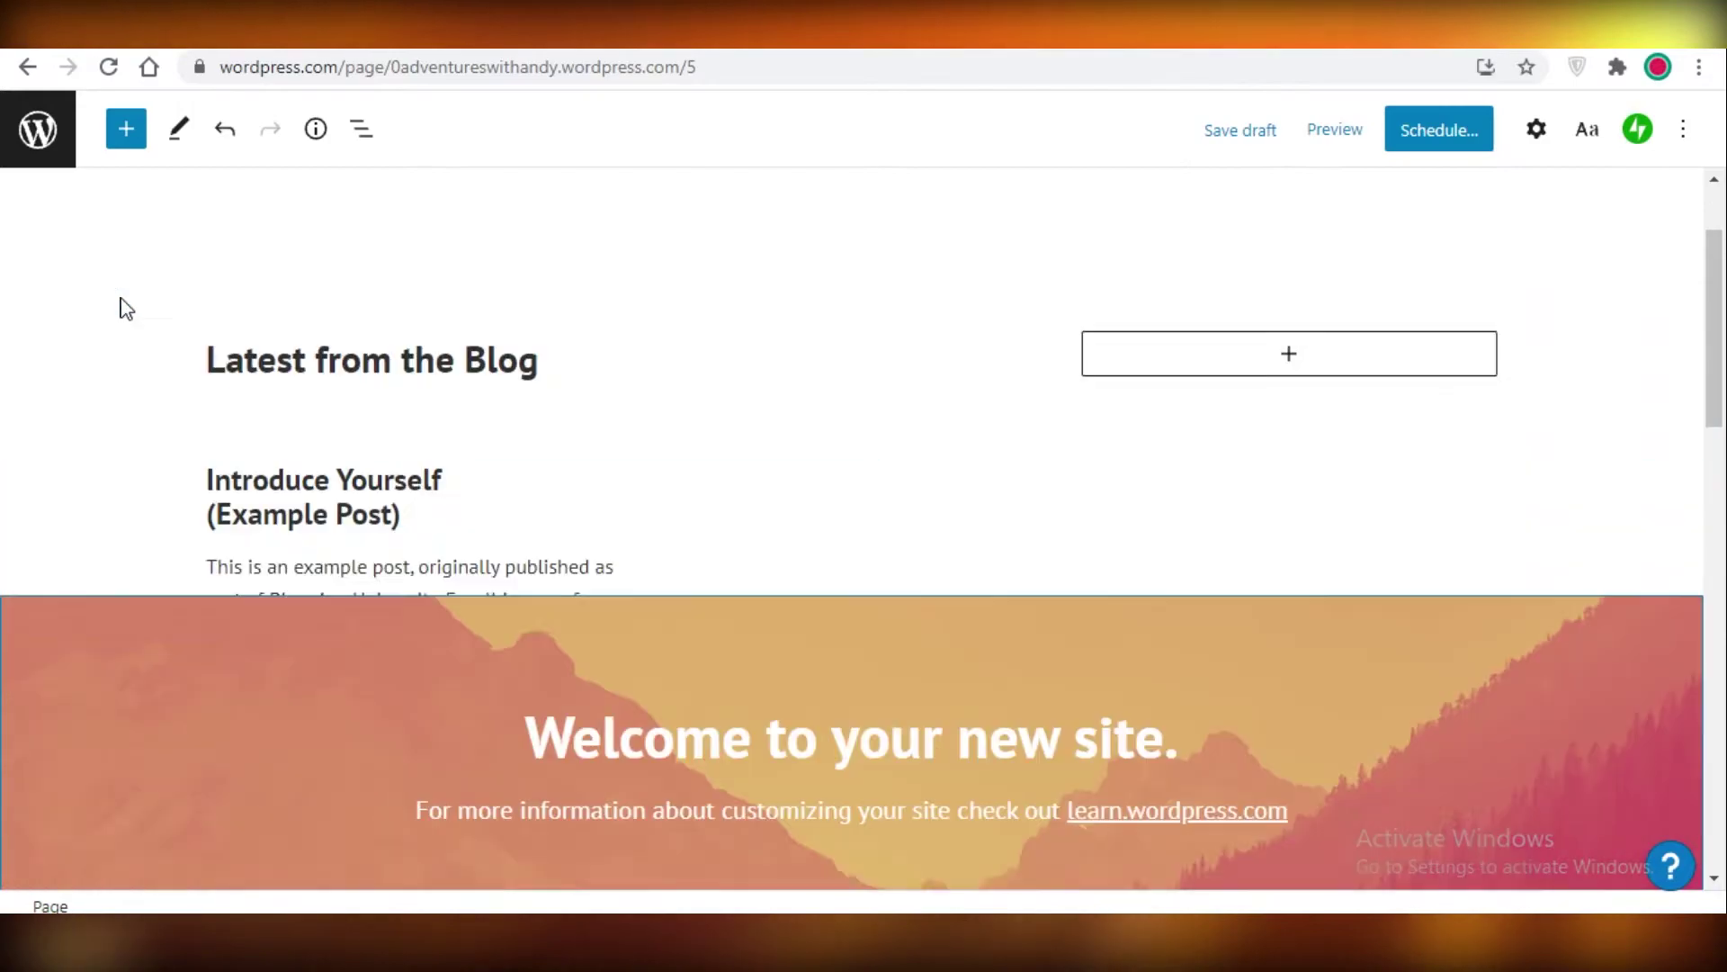
{"action": "scroll", "coordinate": [219, 492], "scroll_direction": "up", "scroll_amount": 2}
{"action": "scroll", "coordinate": [252, 525], "scroll_direction": "down", "scroll_amount": 8}
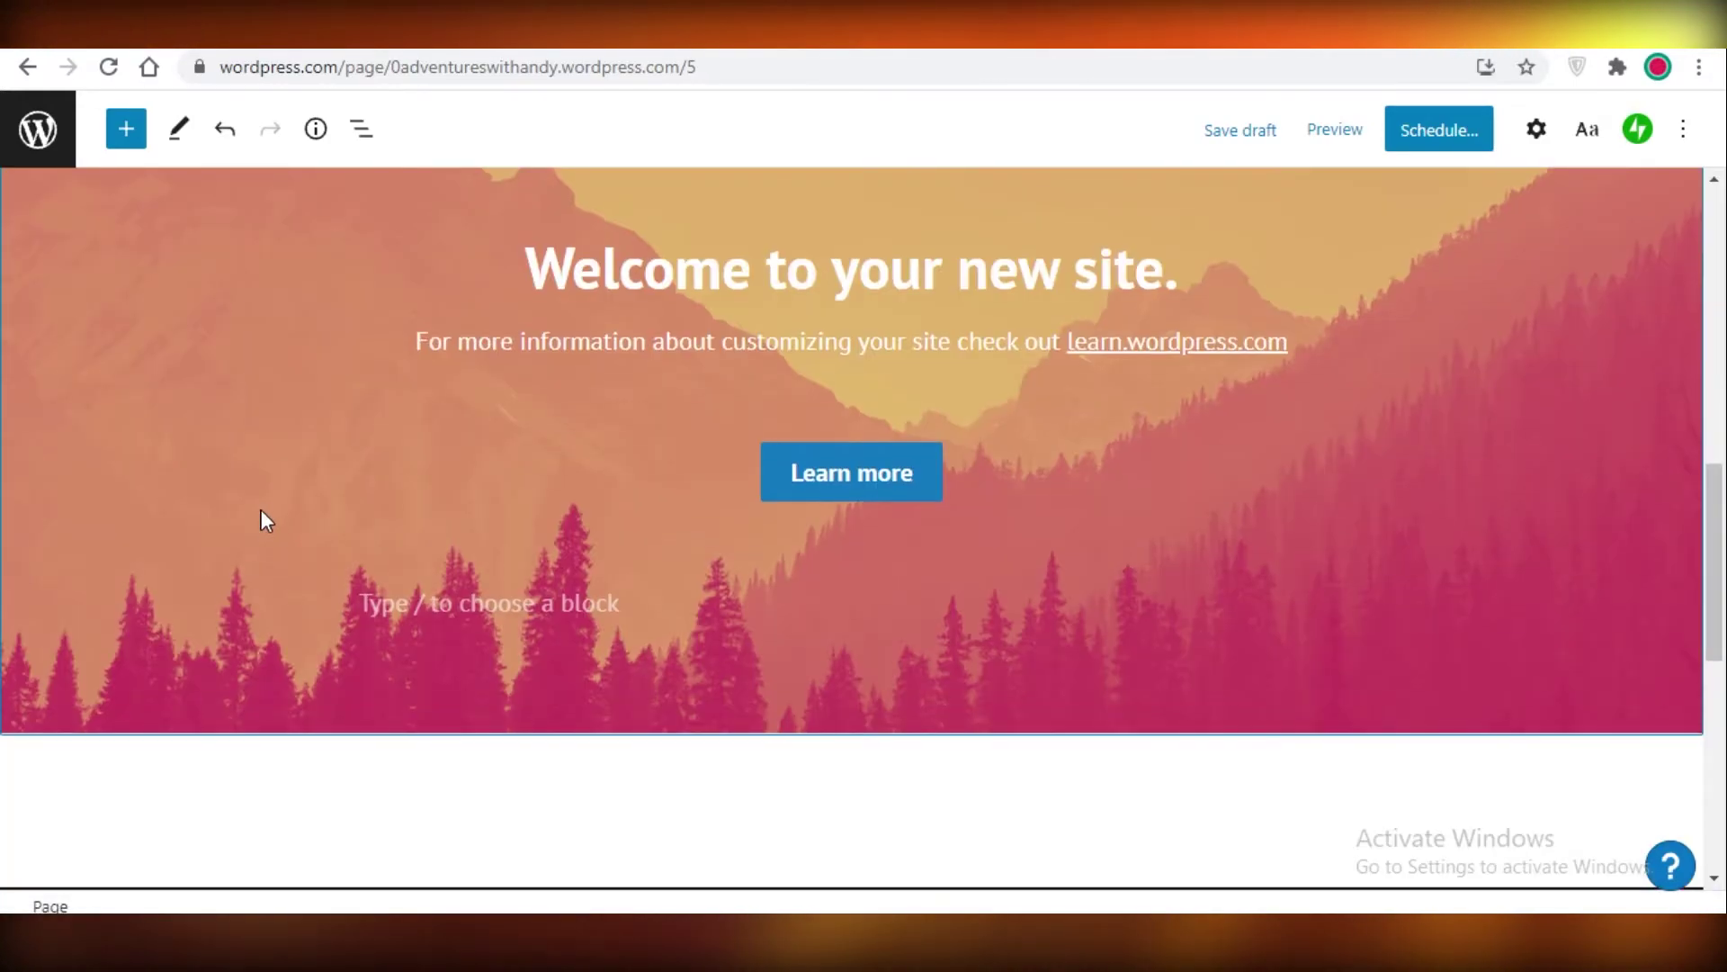
Step: Move the cover block back up to the start of the homepage, directly below the page title
{"action": "left_click", "coordinate": [261, 510]}
{"action": "scroll", "coordinate": [261, 509], "scroll_direction": "up", "scroll_amount": 5}
{"action": "left_click", "coordinate": [115, 694]}
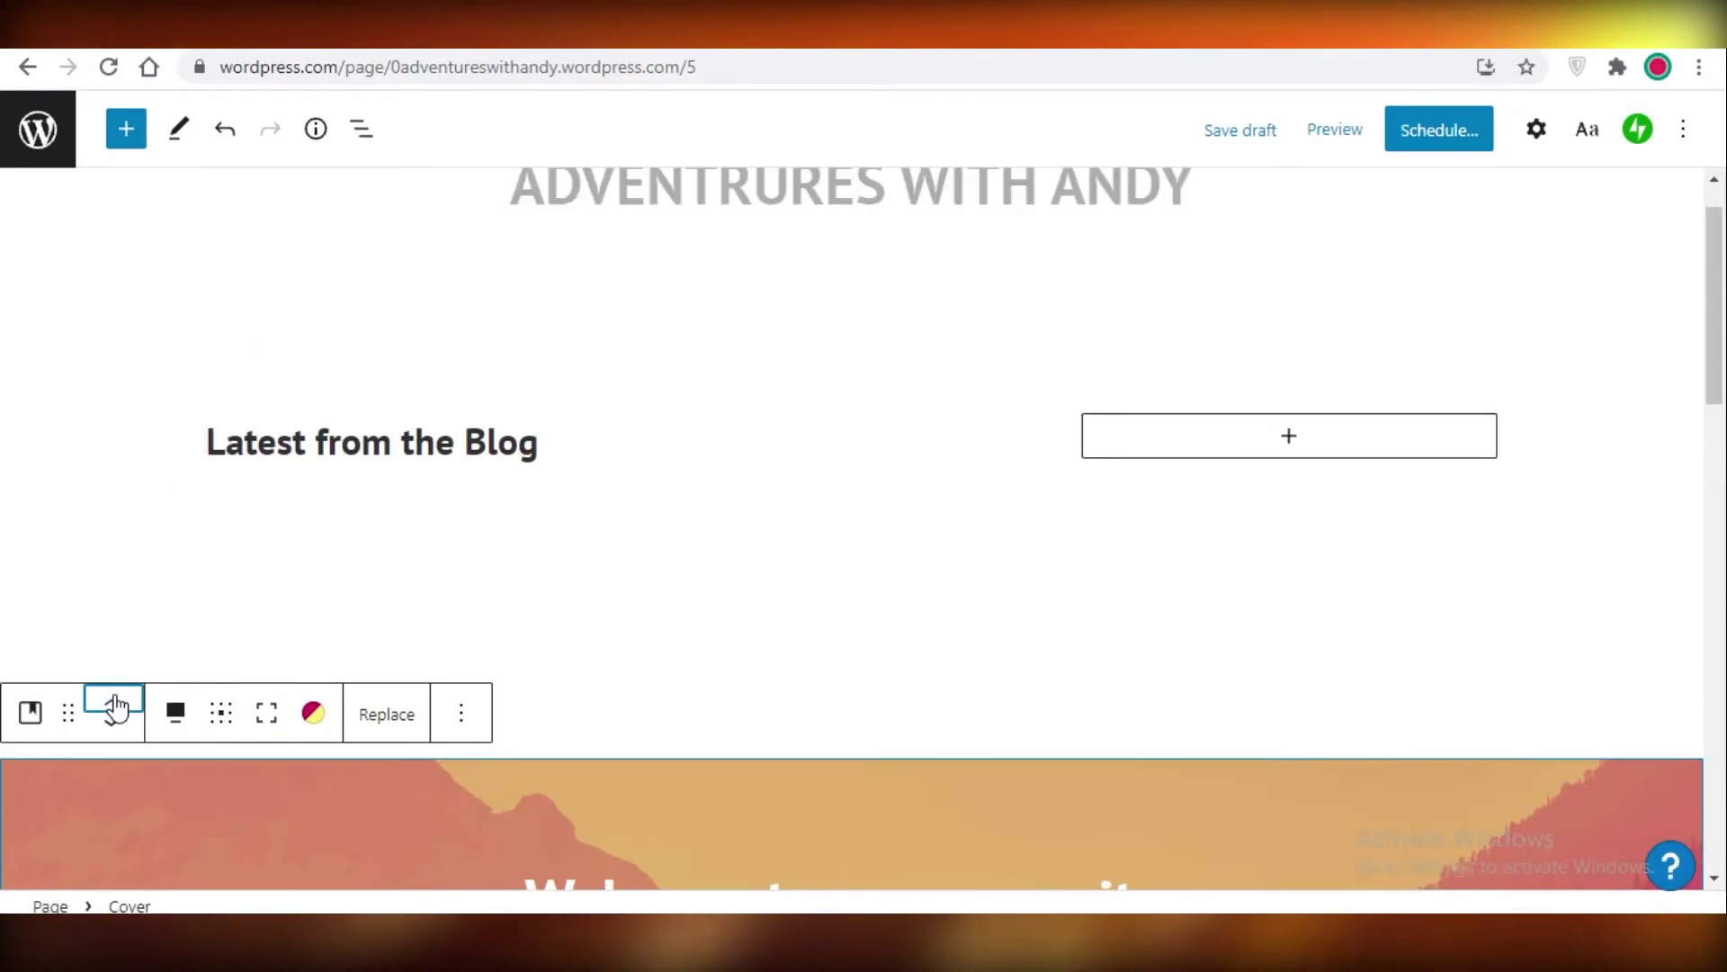
{"action": "left_click", "coordinate": [115, 693]}
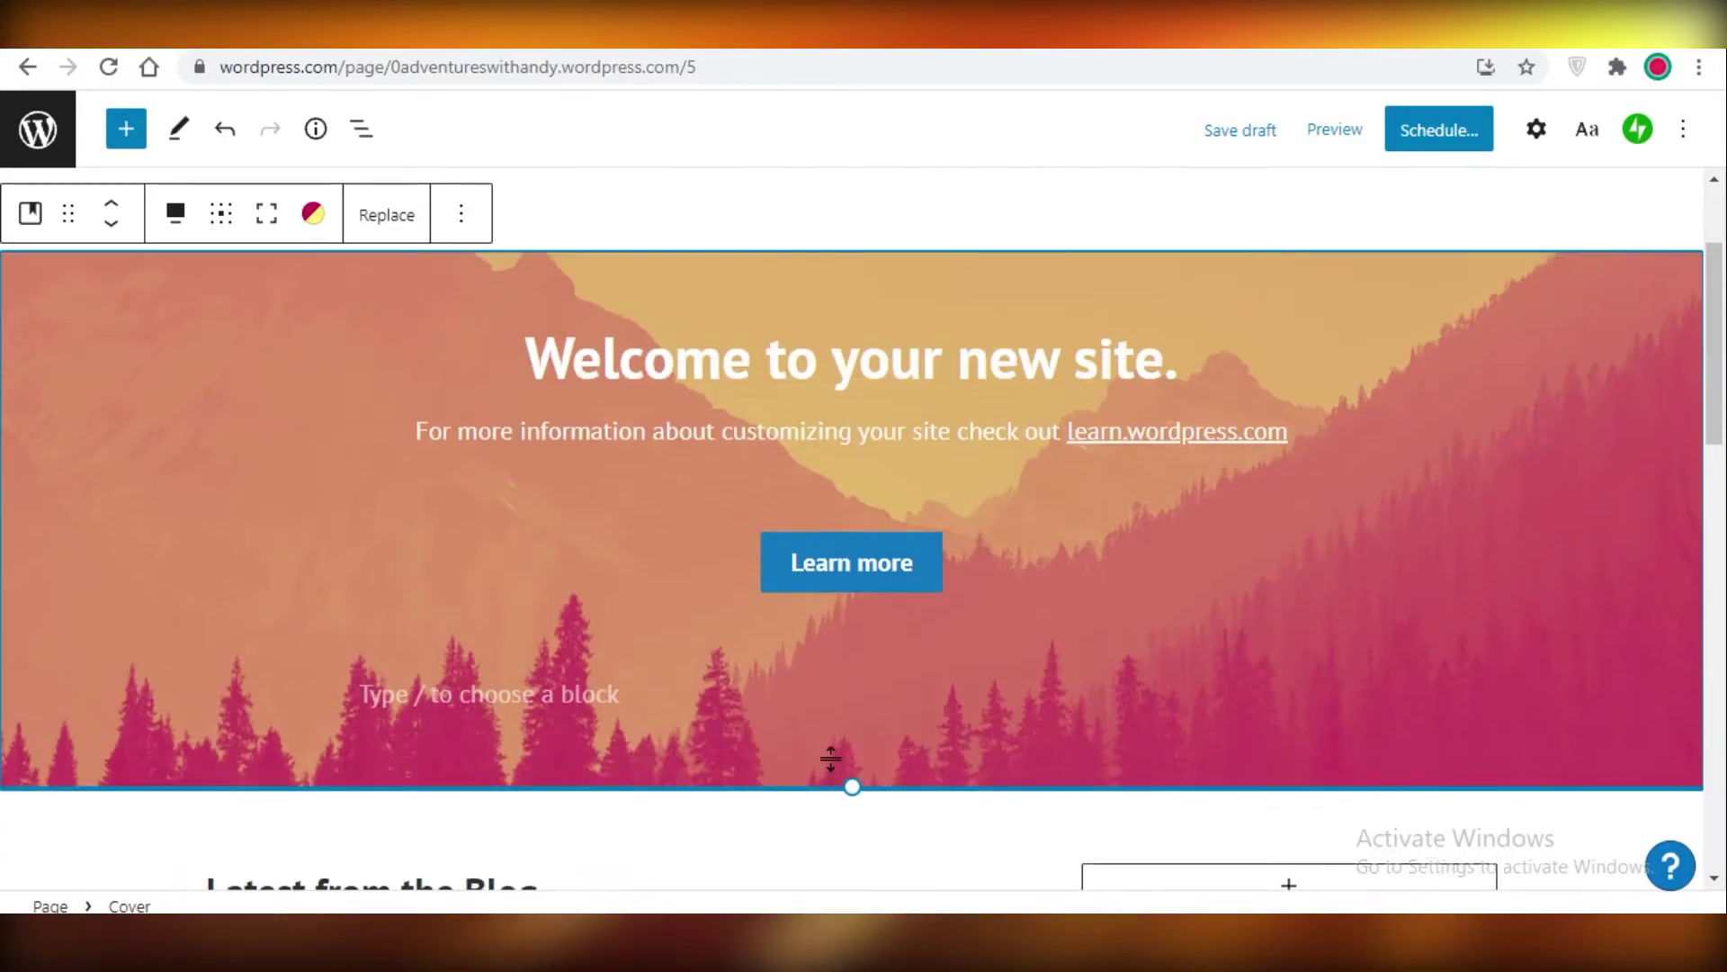
{"action": "mouse_move", "coordinate": [830, 758]}
{"action": "left_mouse_down"}
{"action": "mouse_move", "coordinate": [860, 605]}
{"action": "mouse_move", "coordinate": [879, 602]}
{"action": "mouse_move", "coordinate": [847, 763]}
{"action": "left_mouse_up"}
{"action": "left_click", "coordinate": [106, 205]}
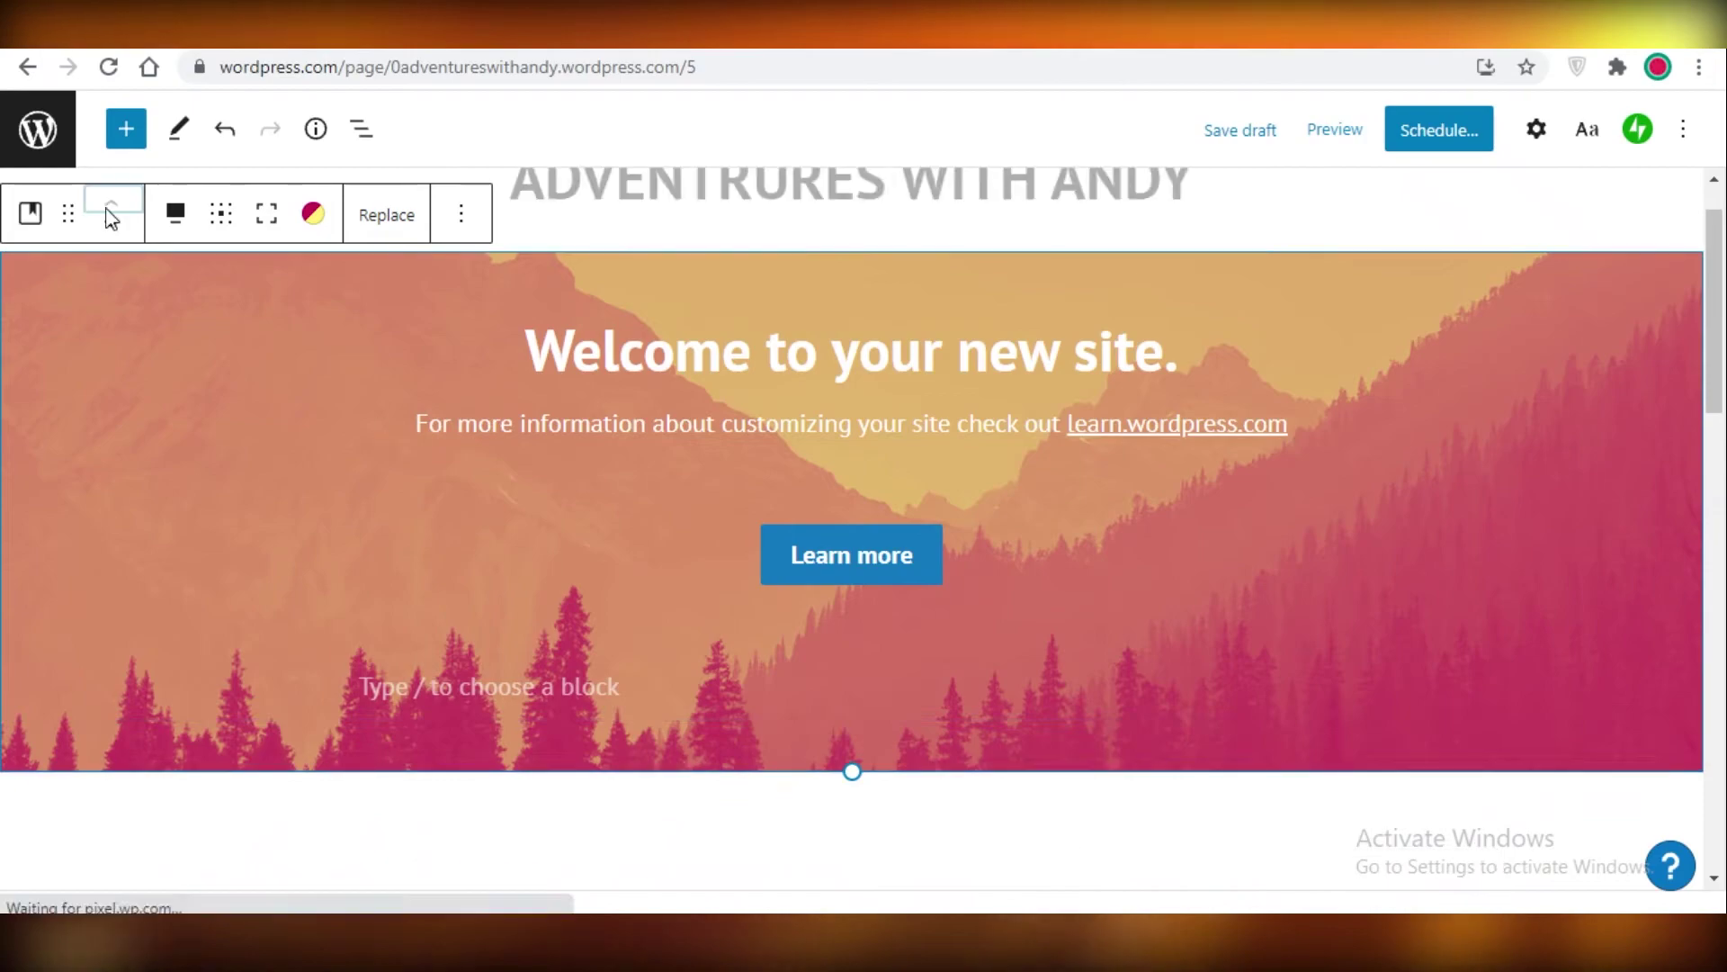
Step: Insert an additional Column block beside the empty column in the Latest from the Blog section
{"action": "scroll", "coordinate": [1377, 302], "scroll_direction": "down", "scroll_amount": 3}
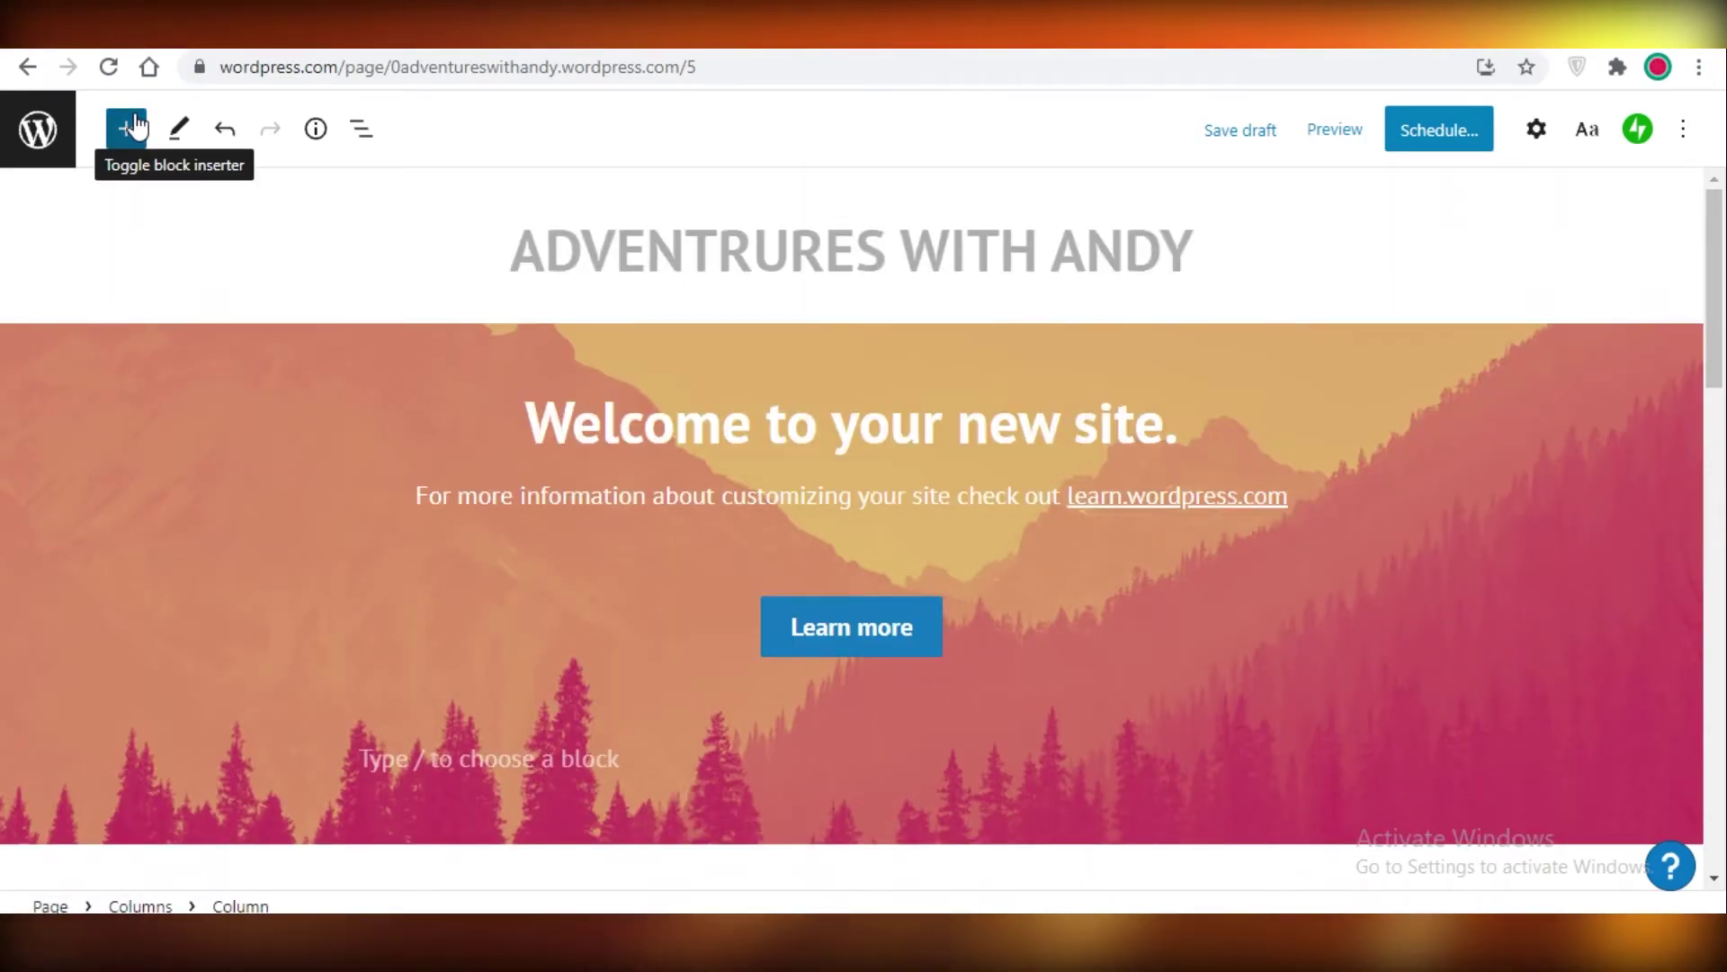
{"action": "left_click", "coordinate": [135, 126]}
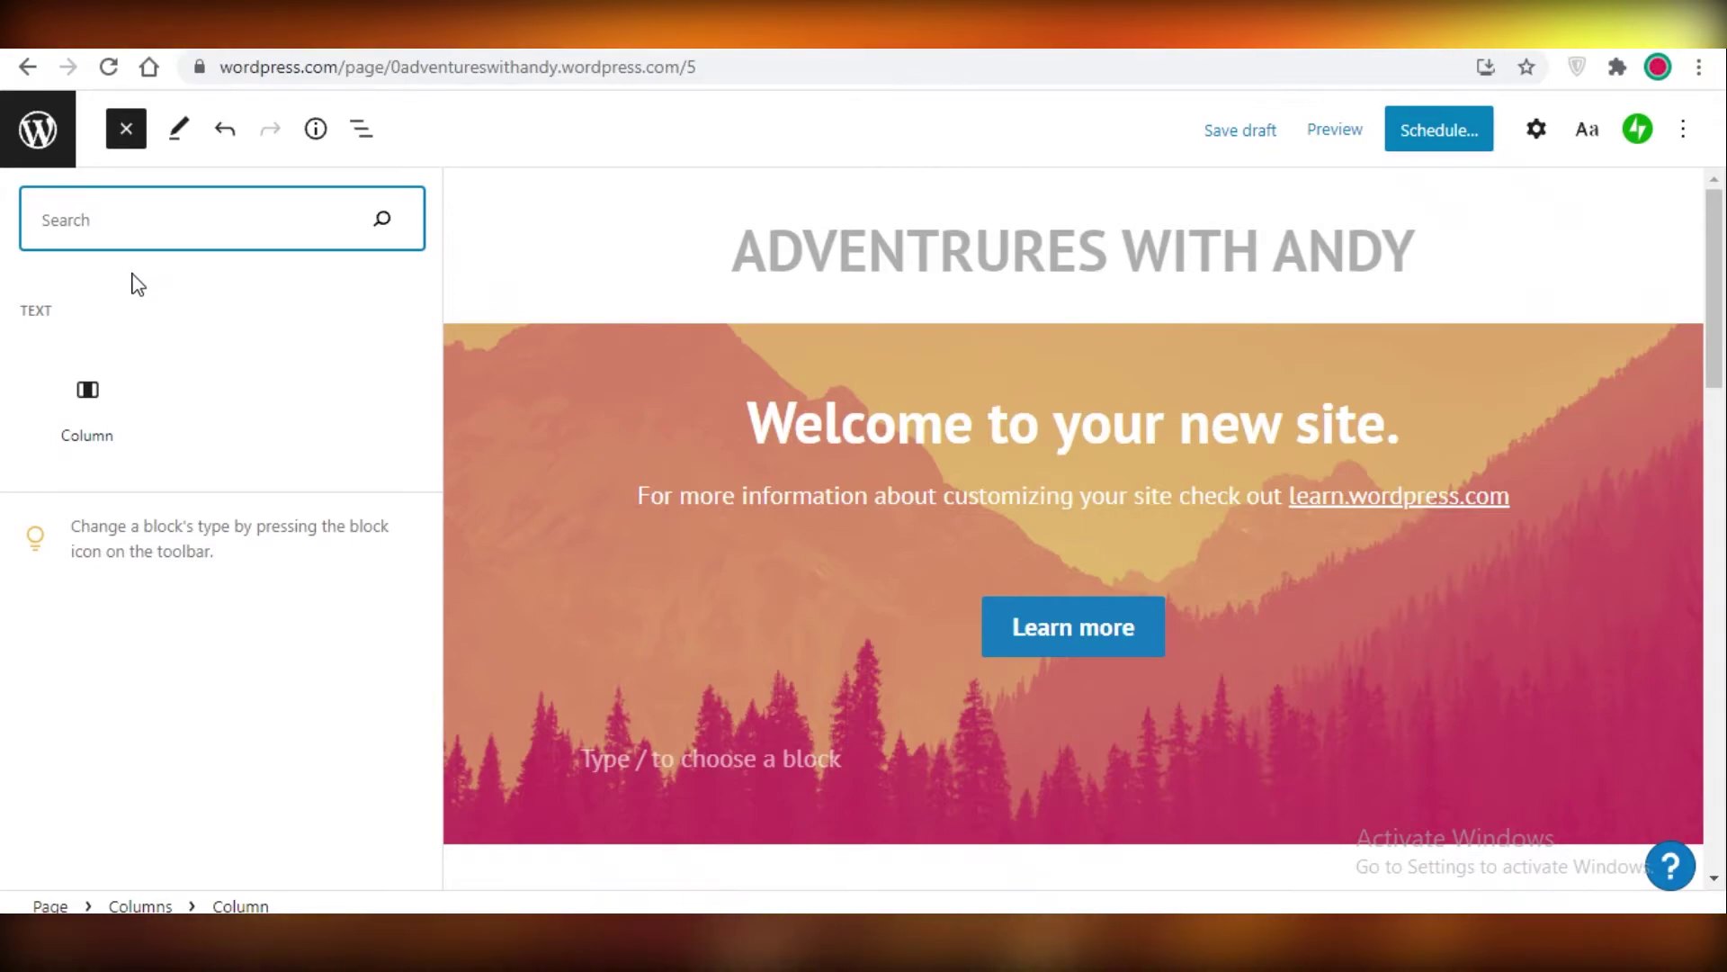
{"action": "type", "text": "a"}
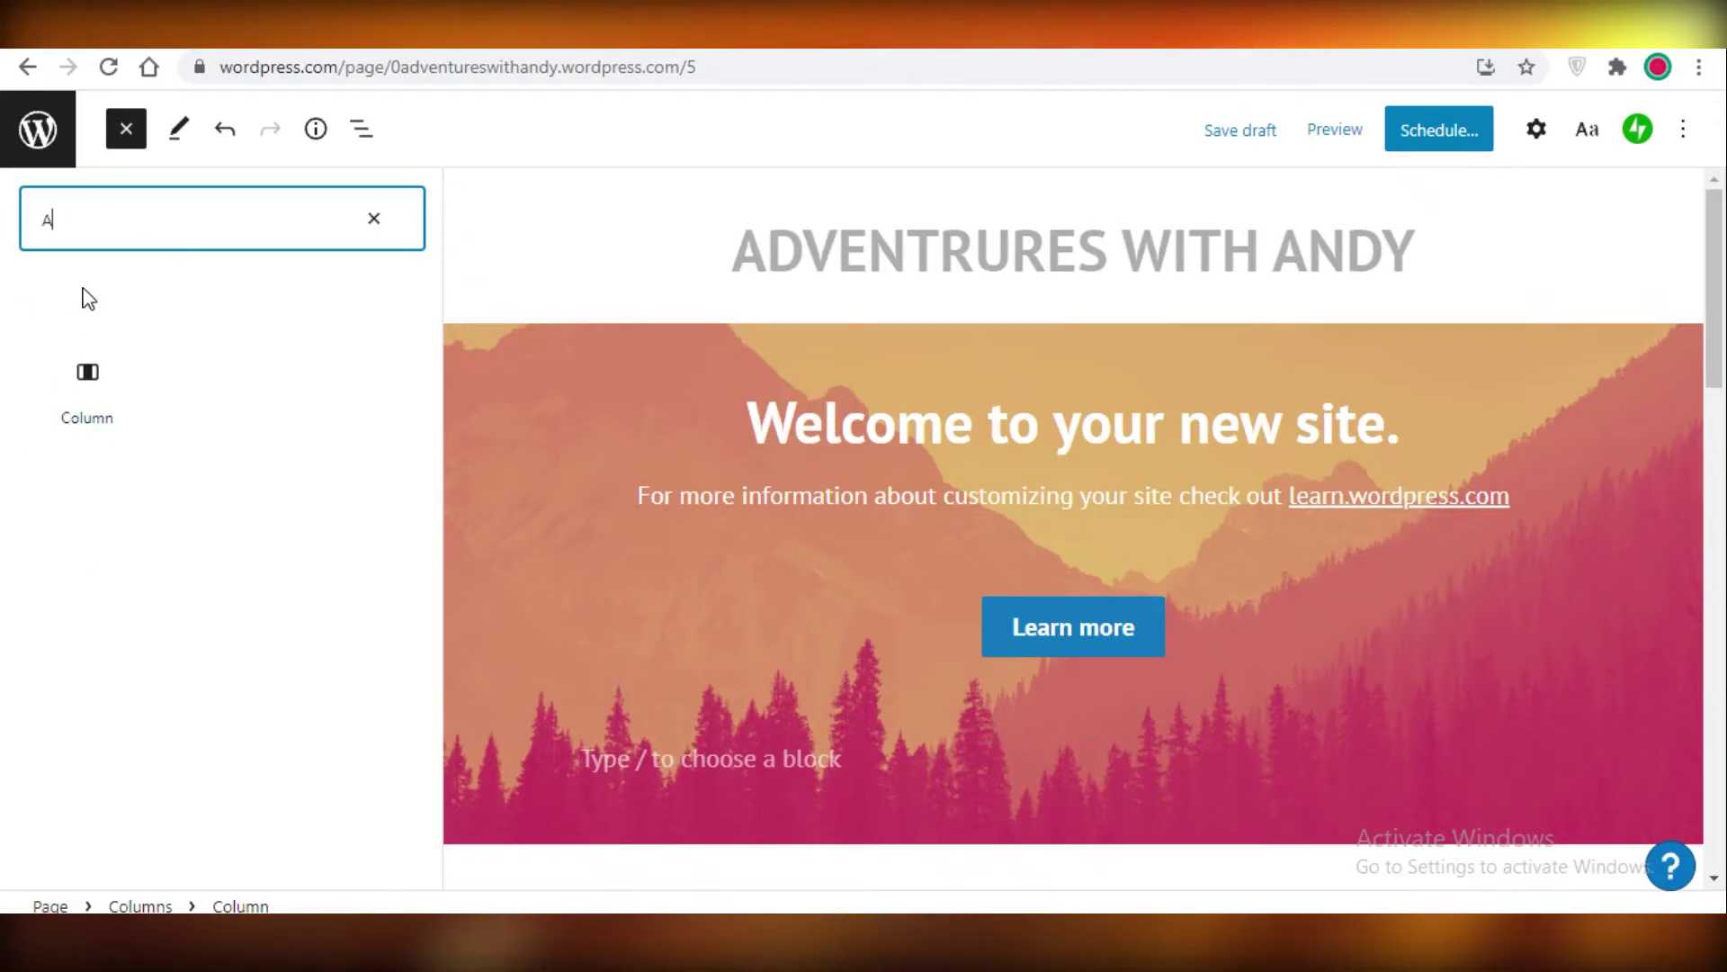
{"action": "key", "text": "BackSpace"}
{"action": "left_click", "coordinate": [88, 405]}
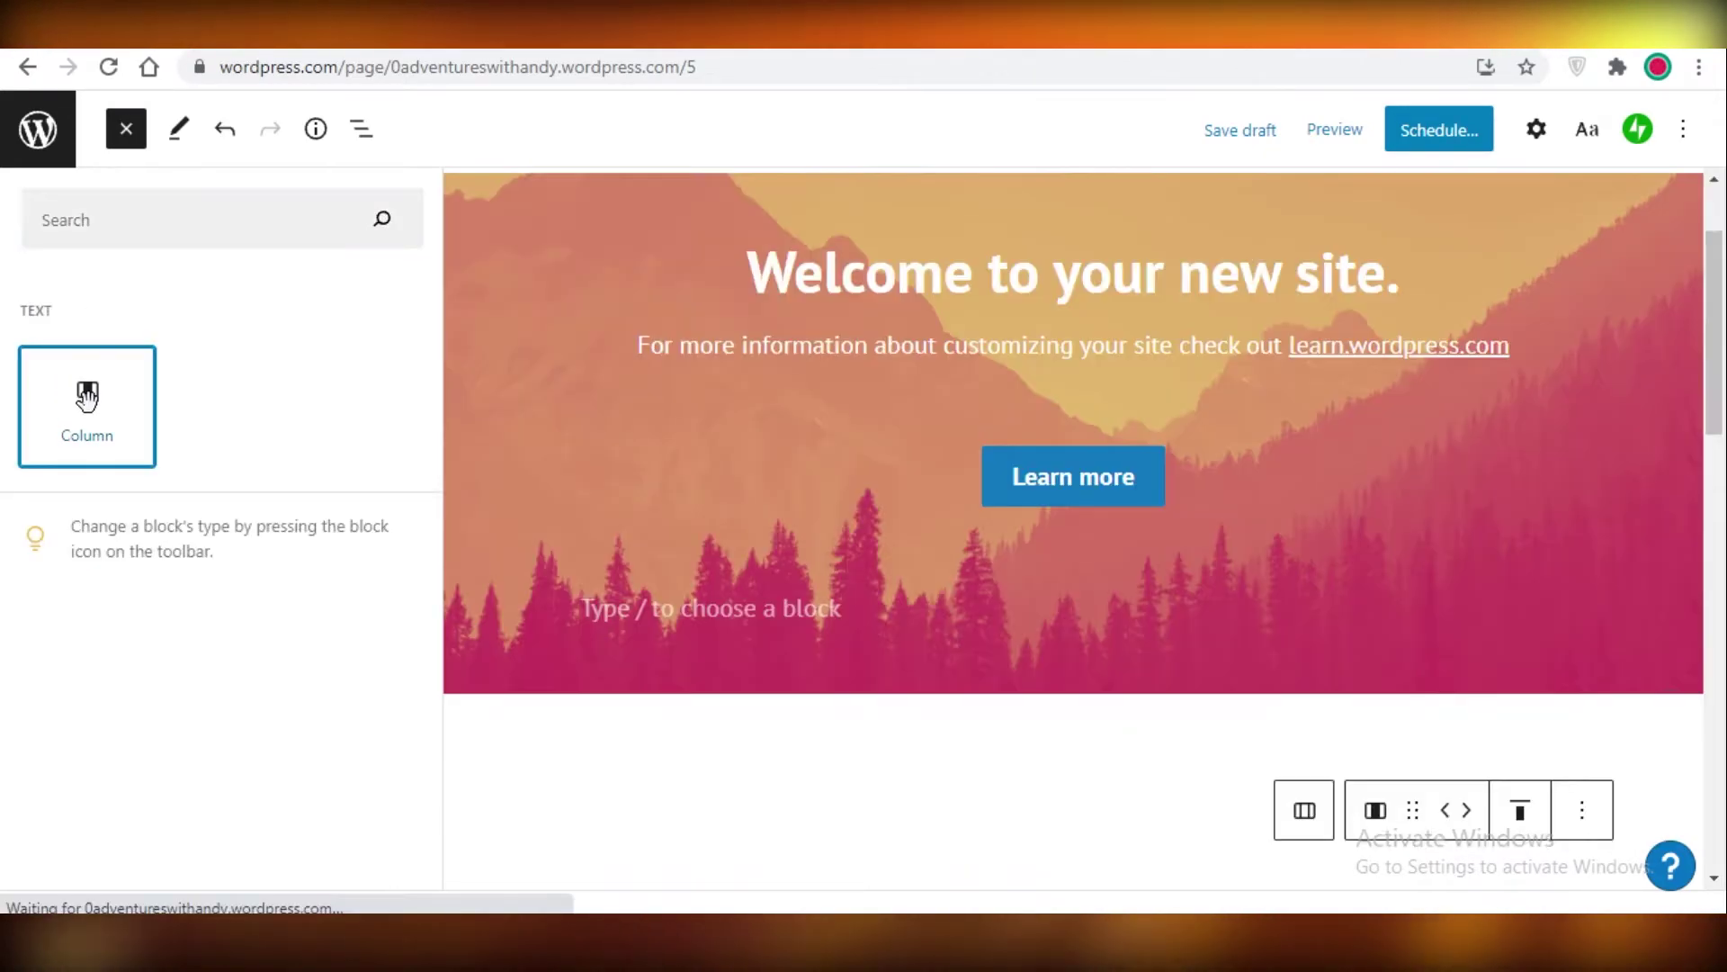
{"action": "scroll", "coordinate": [1238, 741], "scroll_direction": "down", "scroll_amount": 4}
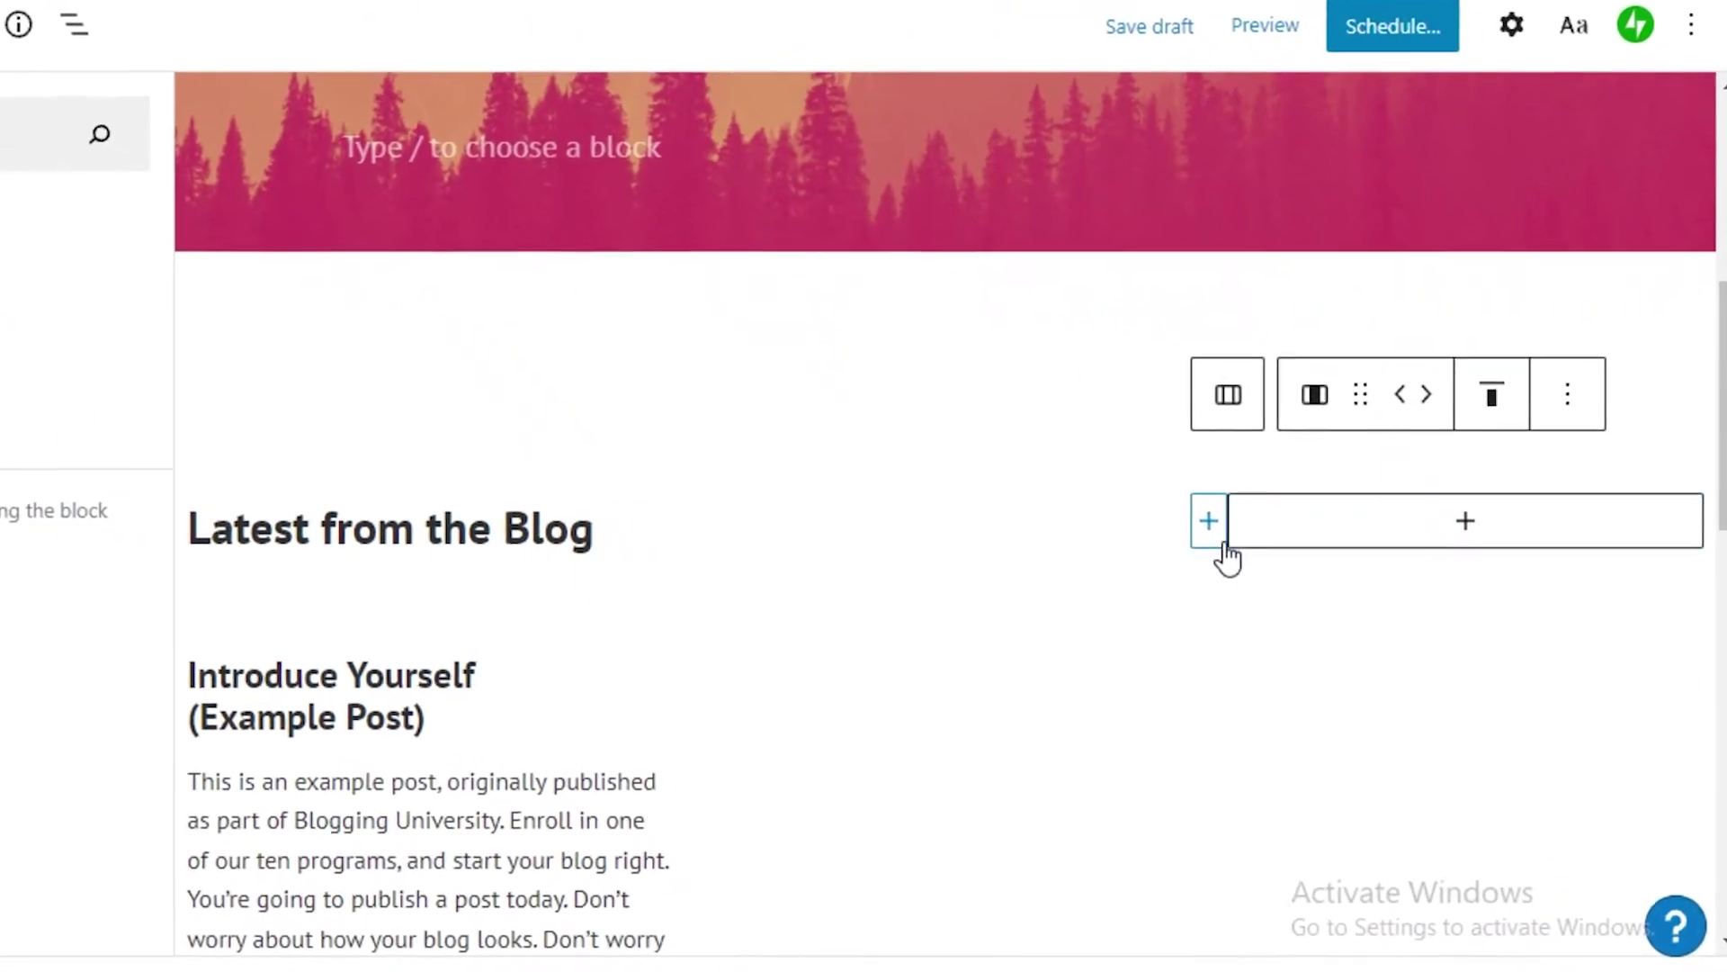
Step: Show the available block types for the empty column beside the Latest from the Blog heading
{"action": "left_click", "coordinate": [1150, 510]}
{"action": "scroll", "coordinate": [929, 547], "scroll_direction": "up", "scroll_amount": 2}
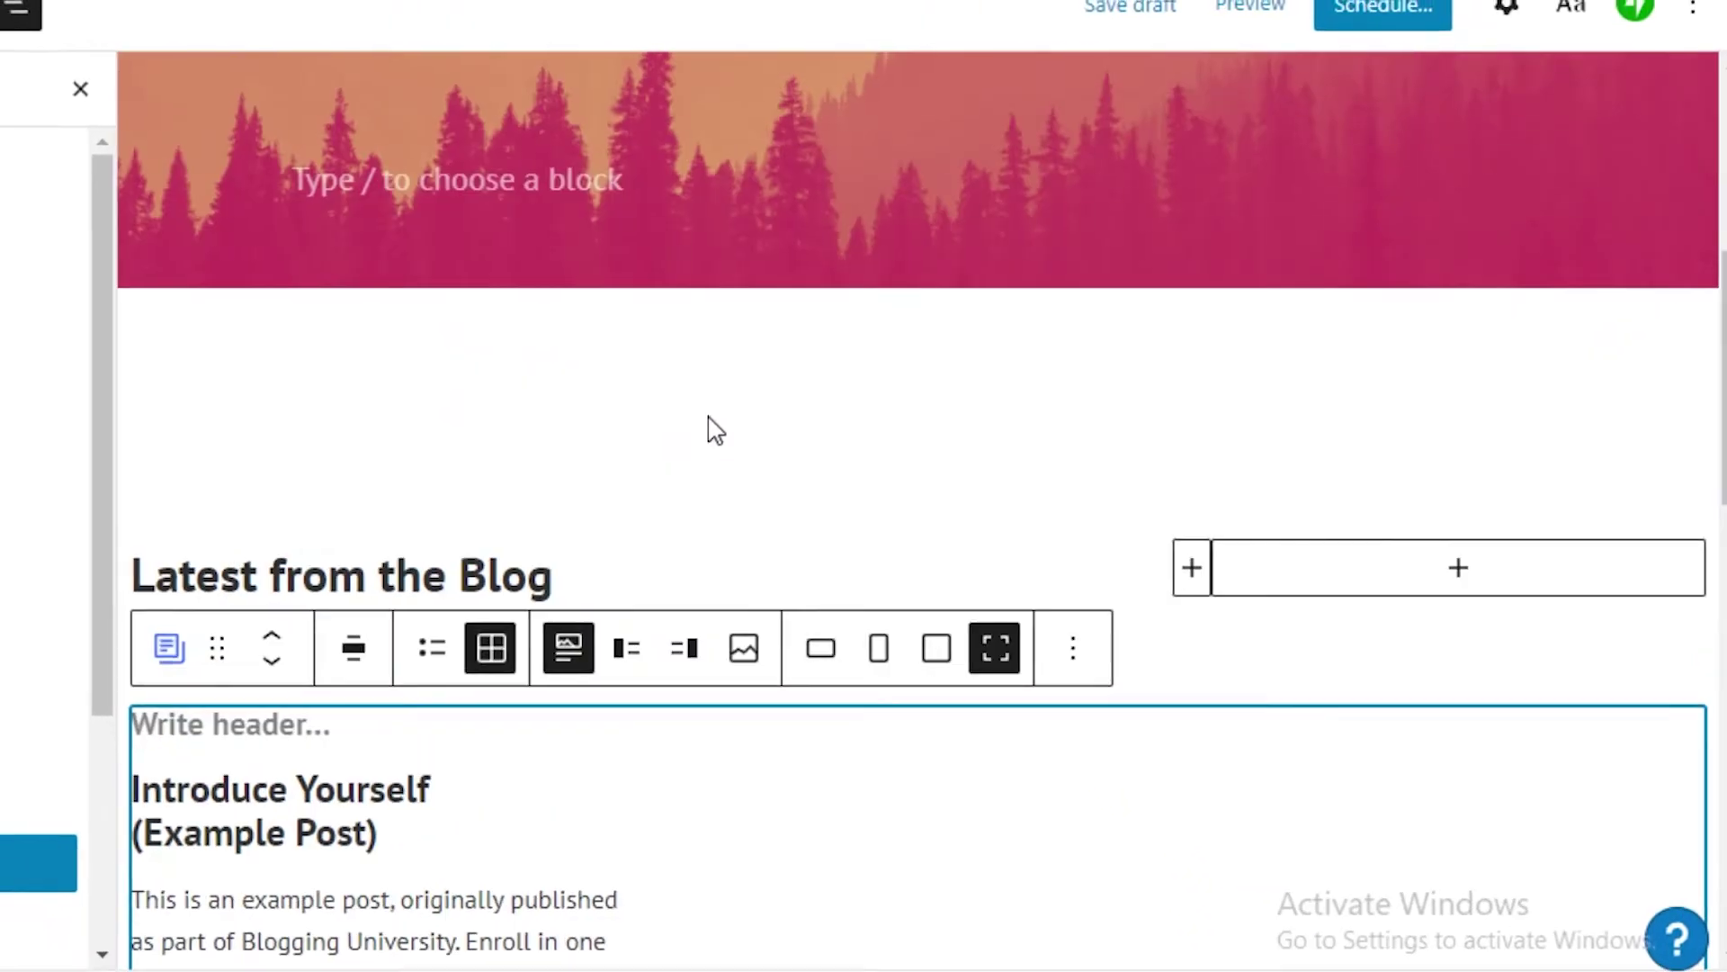
{"action": "scroll", "coordinate": [1493, 282], "scroll_direction": "up", "scroll_amount": 5}
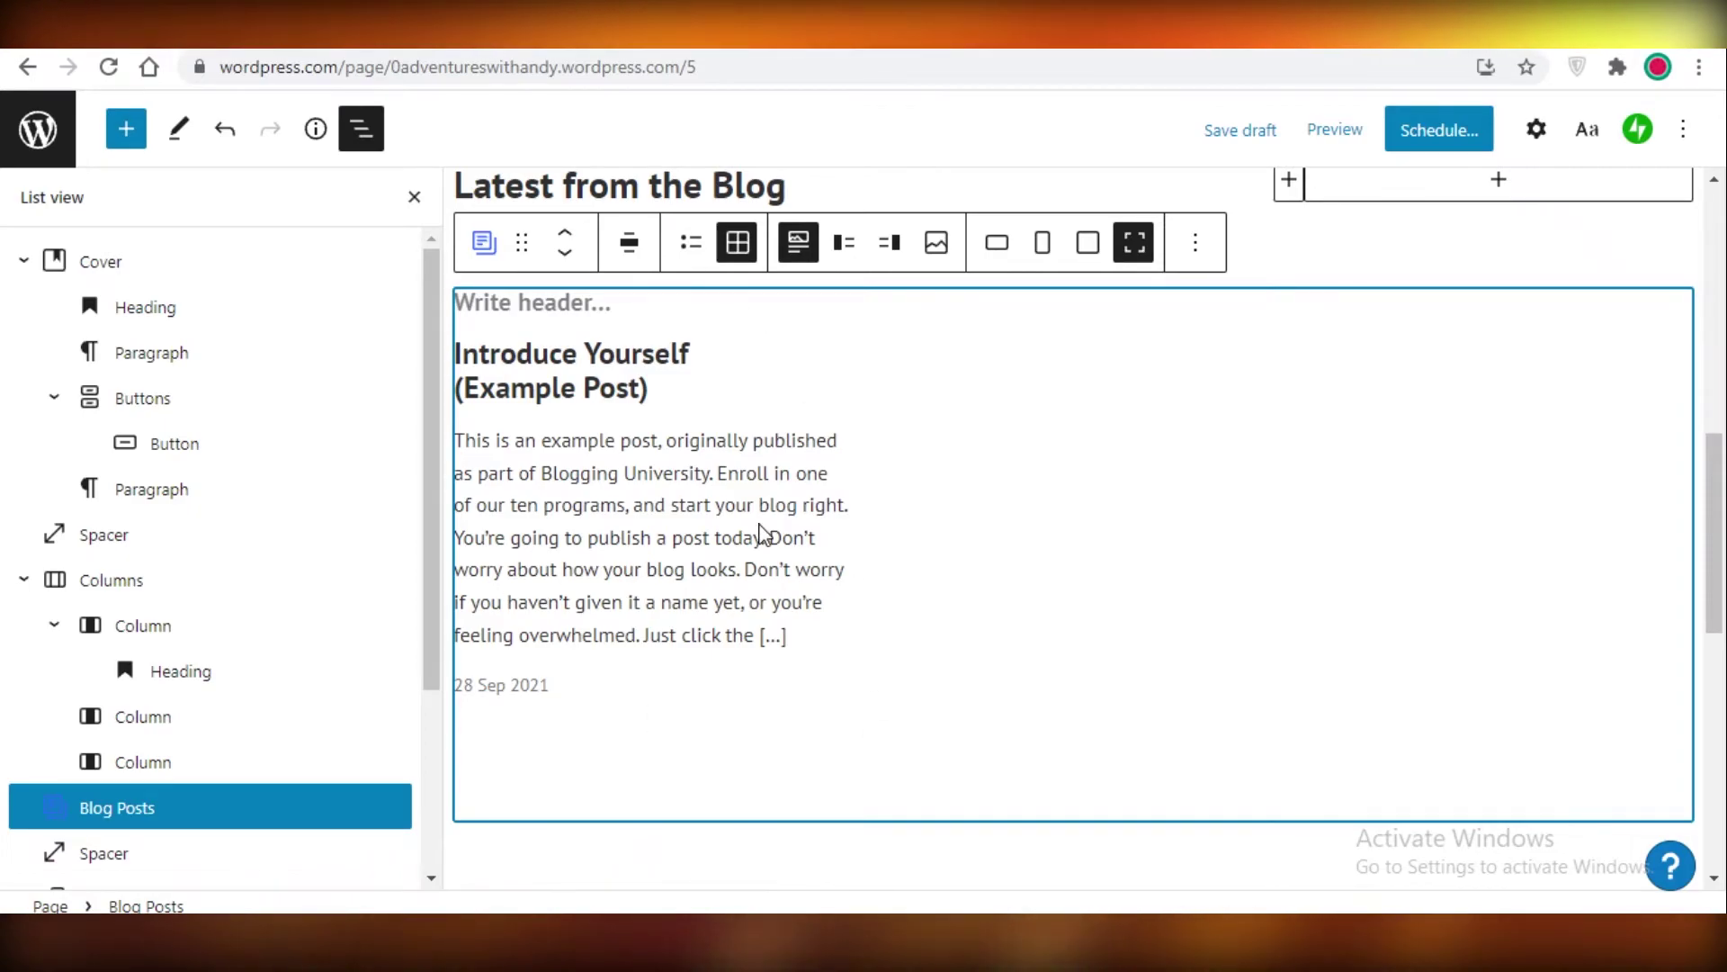
Step: Review the homepage's block outline alongside the blog heading and Blog Posts sections, and close the outline
{"action": "left_click_drag", "start_coordinate": [984, 705], "coordinate": [642, 401]}
{"action": "left_click", "coordinate": [624, 639]}
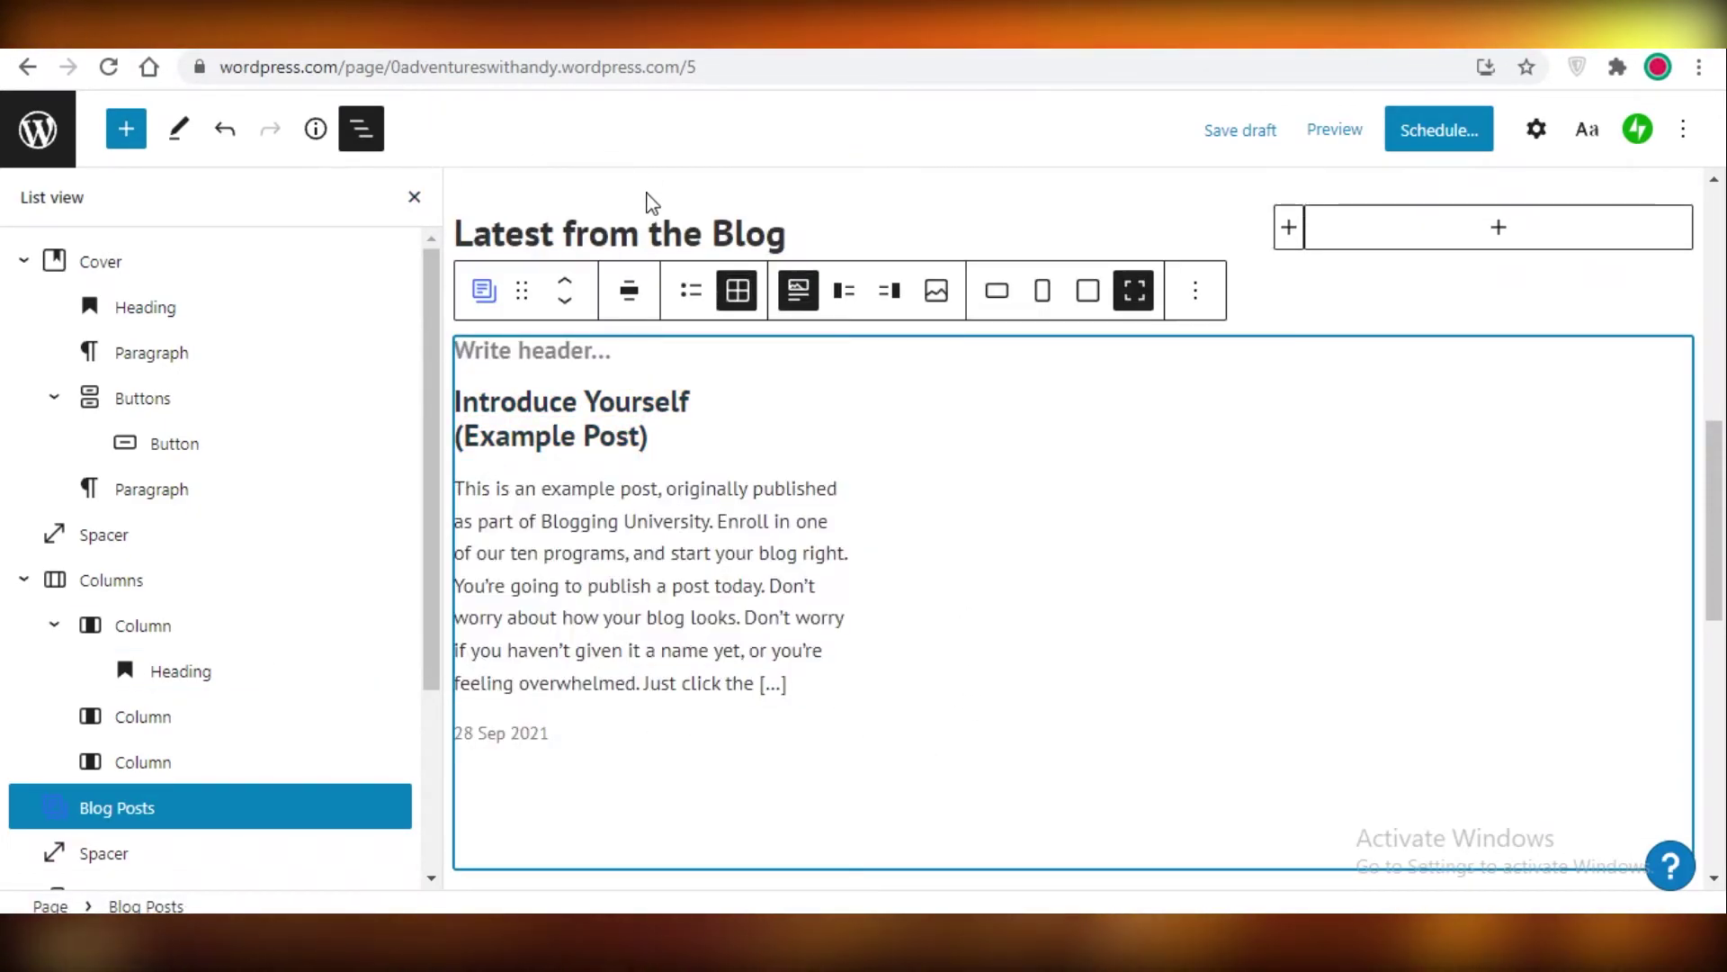
{"action": "left_click", "coordinate": [666, 236]}
{"action": "scroll", "coordinate": [1149, 630], "scroll_direction": "up", "scroll_amount": 5}
{"action": "left_click", "coordinate": [1154, 637]}
{"action": "scroll", "coordinate": [1106, 609], "scroll_direction": "down", "scroll_amount": 8}
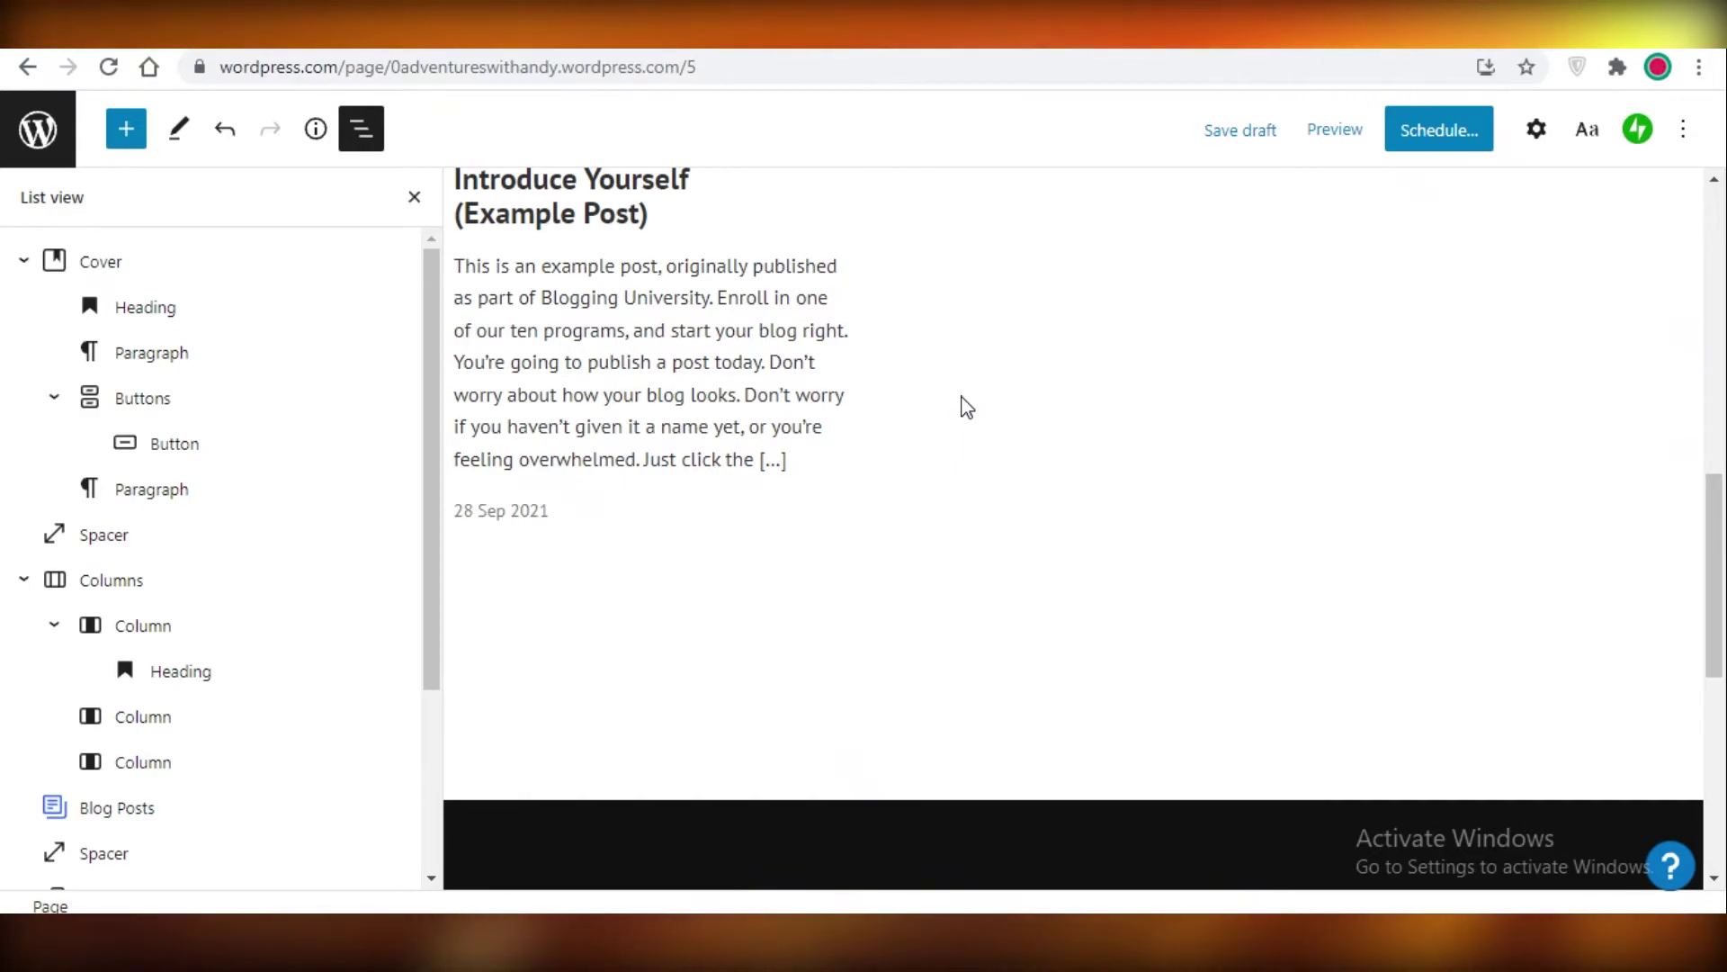
{"action": "scroll", "coordinate": [630, 378], "scroll_direction": "up", "scroll_amount": 5}
{"action": "scroll", "coordinate": [855, 574], "scroll_direction": "up", "scroll_amount": 1}
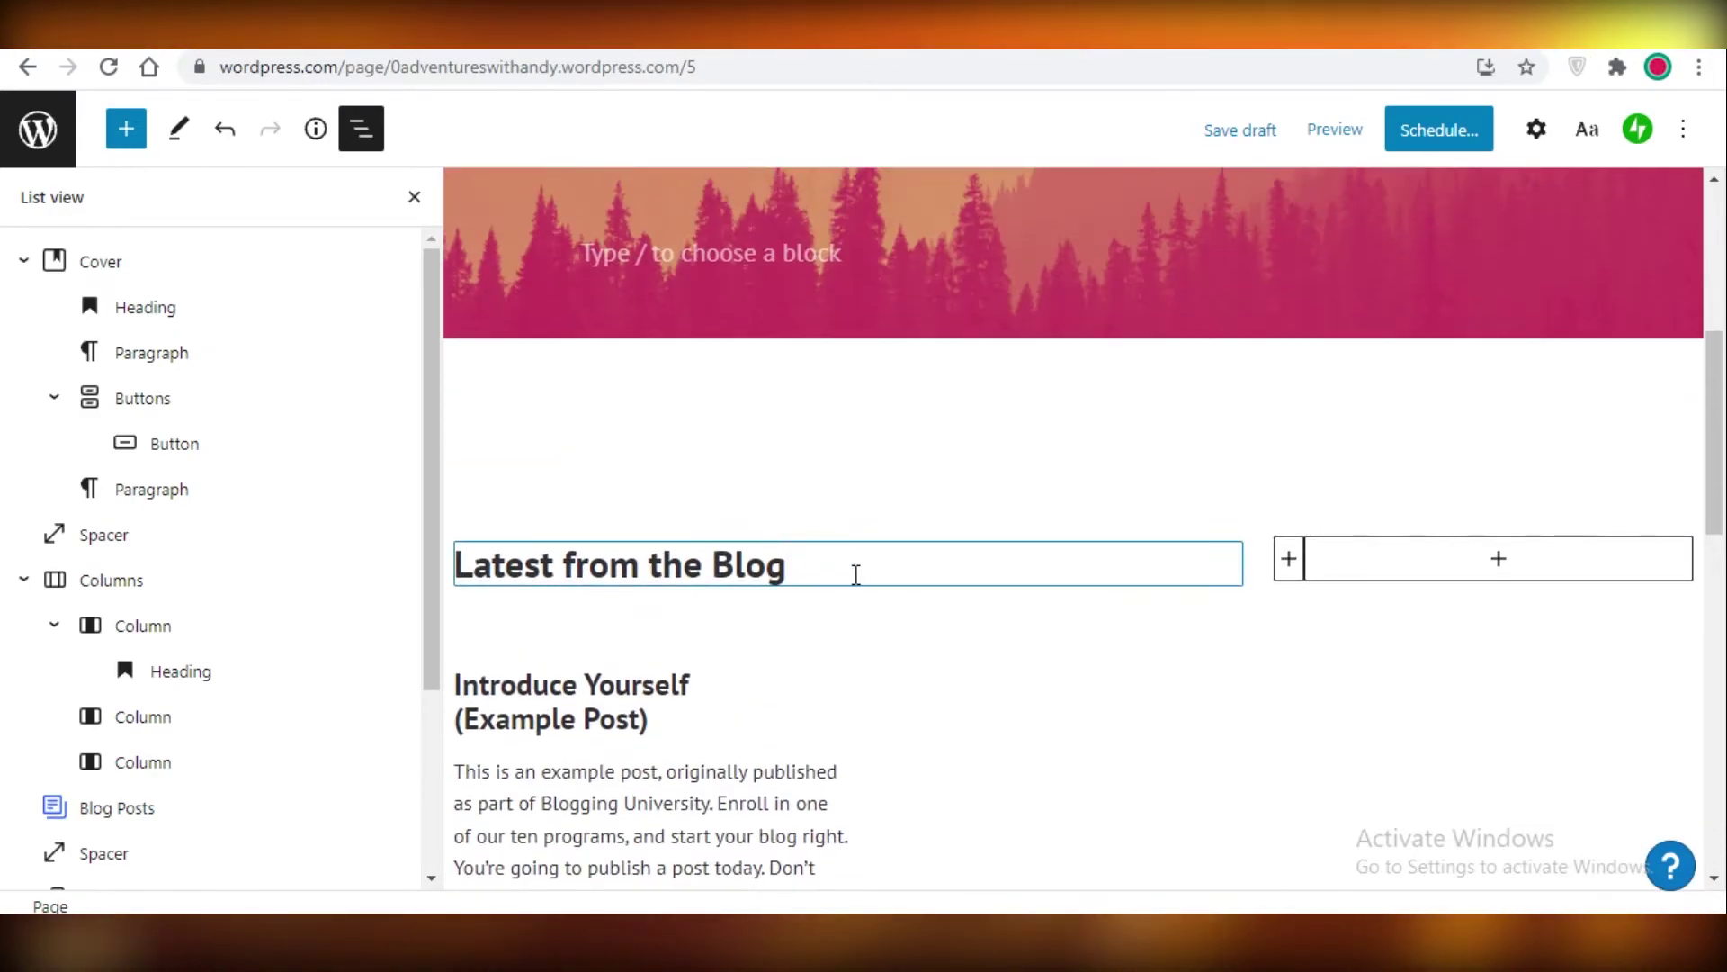
{"action": "scroll", "coordinate": [844, 590], "scroll_direction": "up", "scroll_amount": 6}
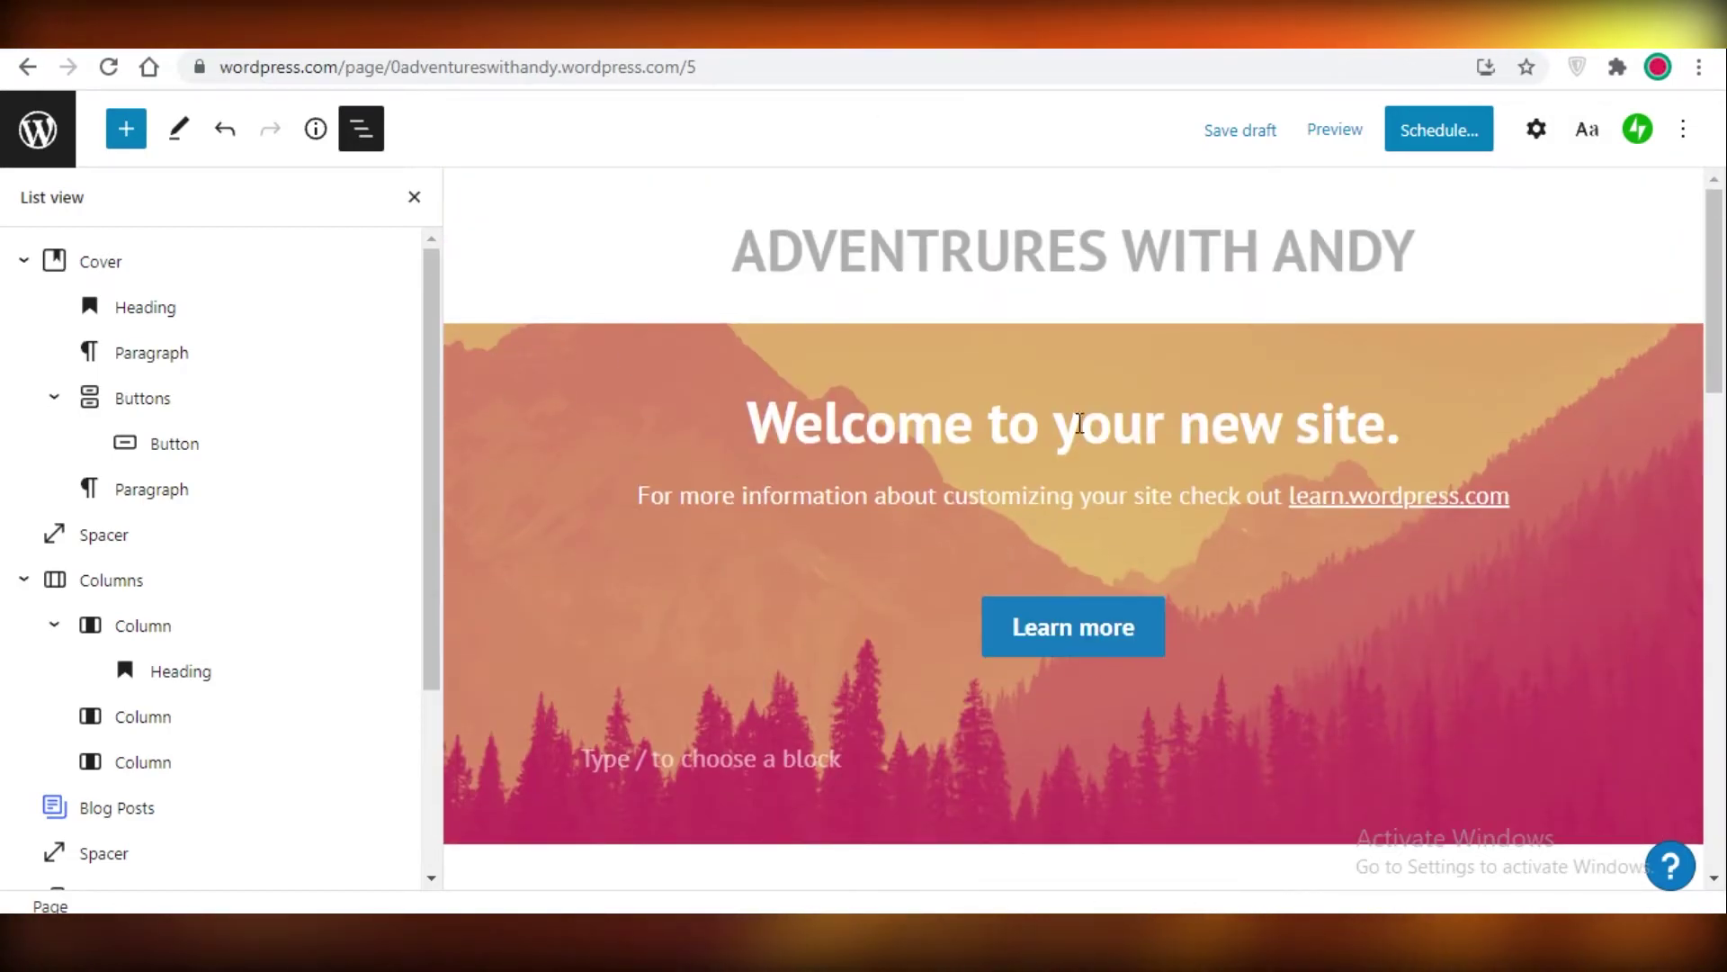
{"action": "left_click", "coordinate": [414, 197]}
Step: Look over the homepage from the title and cover to the blog posts and RECENT BLOGS list
{"action": "scroll", "coordinate": [201, 590], "scroll_direction": "down", "scroll_amount": 4}
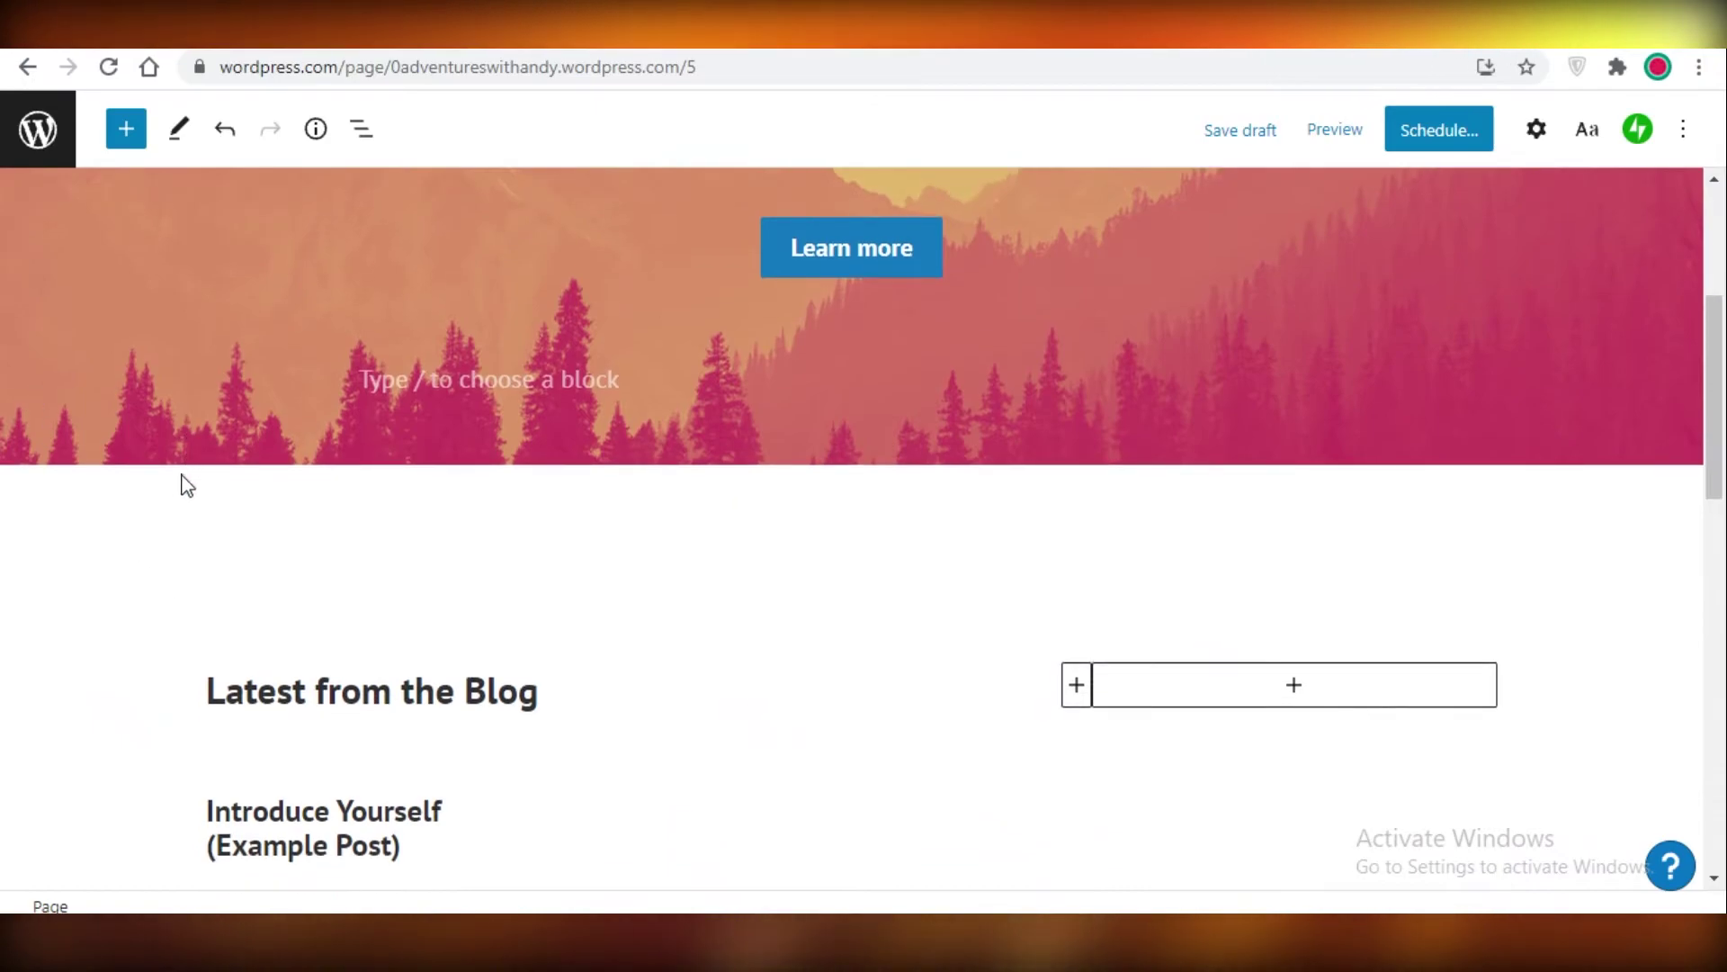
{"action": "scroll", "coordinate": [96, 428], "scroll_direction": "down", "scroll_amount": 7}
{"action": "scroll", "coordinate": [752, 540], "scroll_direction": "down", "scroll_amount": 2}
{"action": "scroll", "coordinate": [1466, 563], "scroll_direction": "up", "scroll_amount": 15}
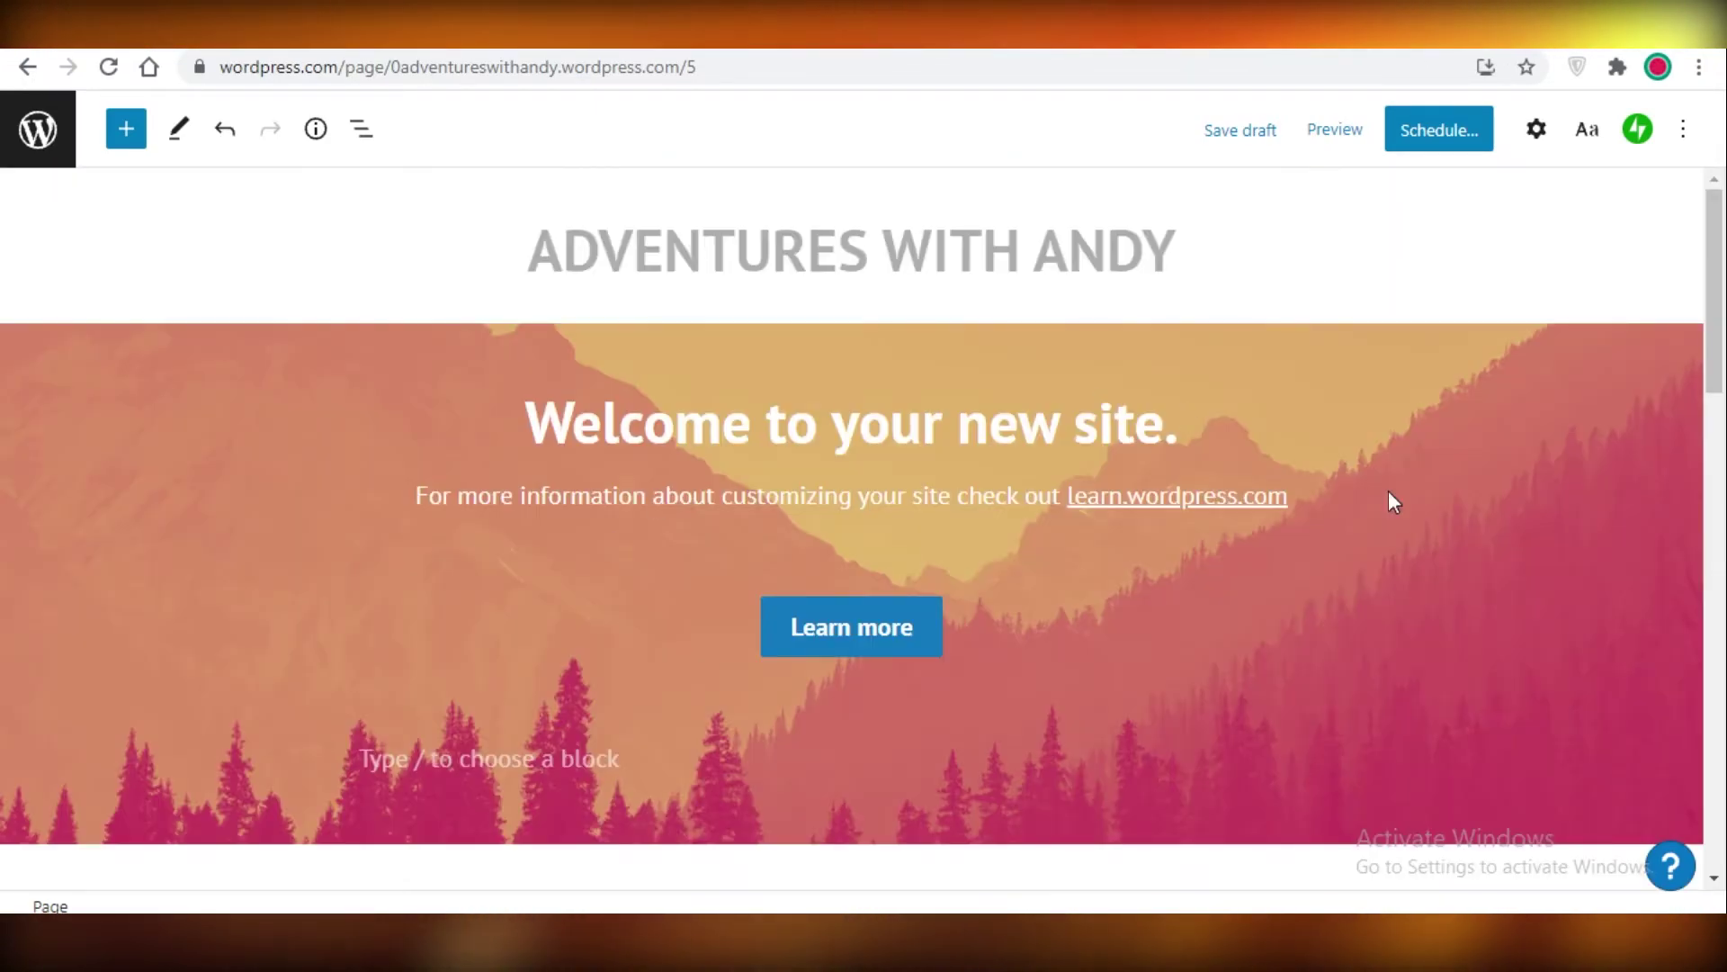
{"action": "scroll", "coordinate": [1014, 532], "scroll_direction": "down", "scroll_amount": 5}
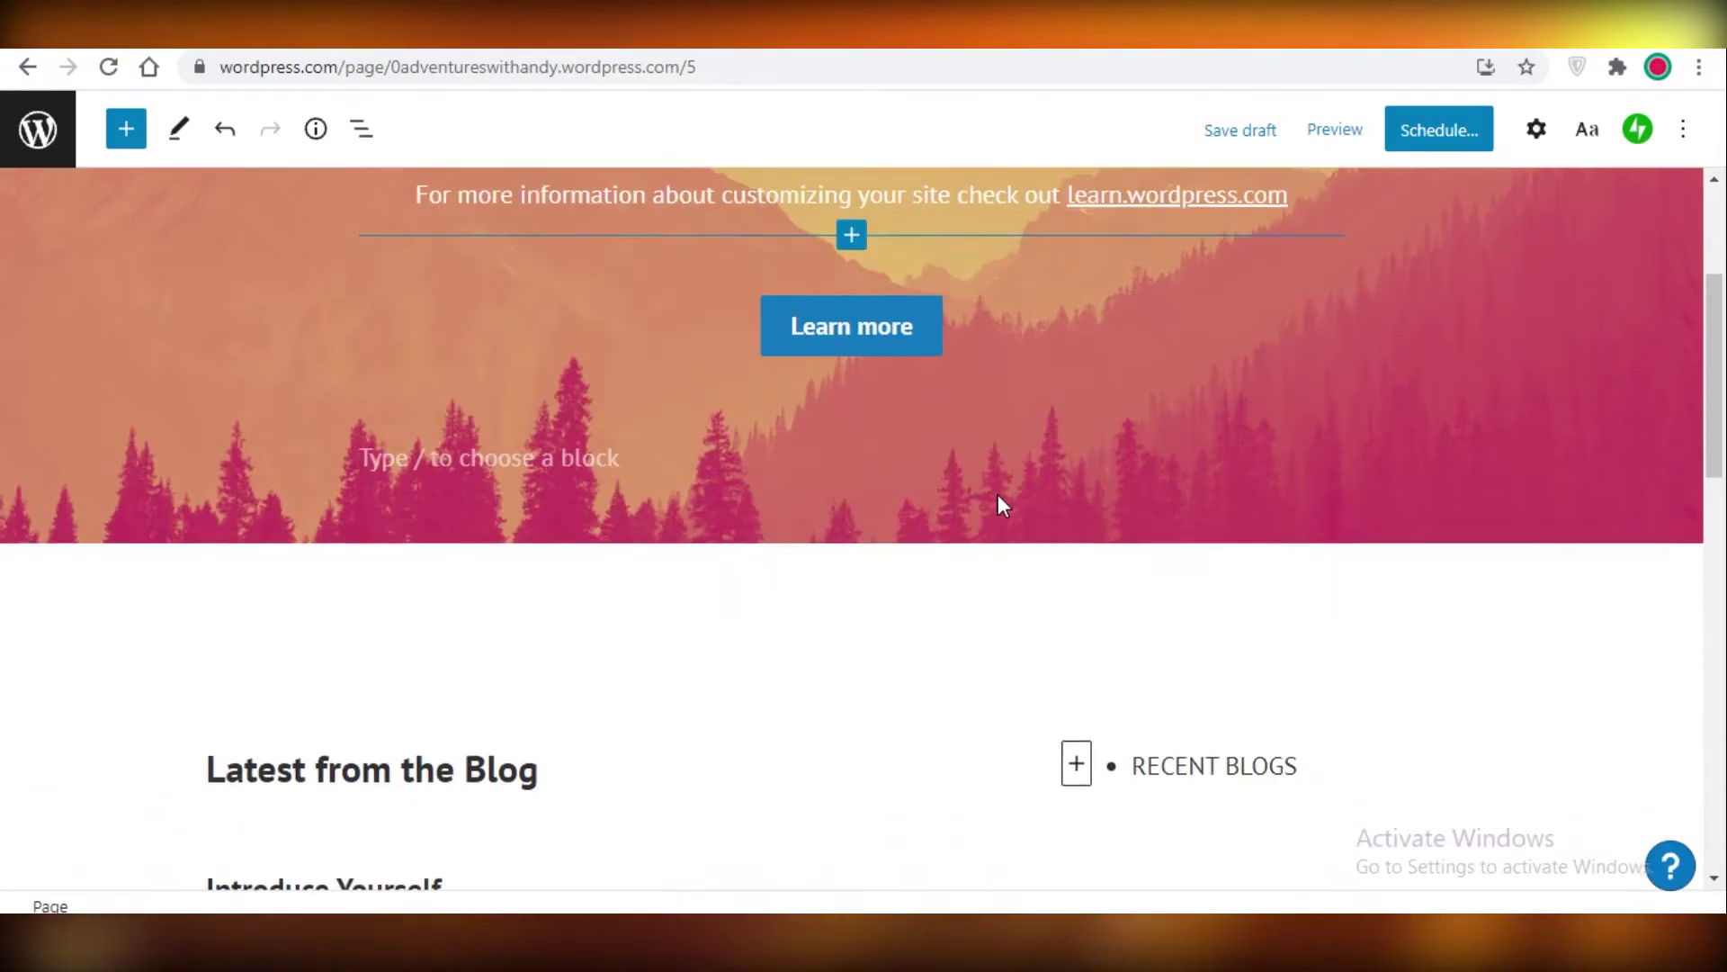
{"action": "scroll", "coordinate": [180, 306], "scroll_direction": "down", "scroll_amount": 5}
{"action": "scroll", "coordinate": [263, 378], "scroll_direction": "up", "scroll_amount": 7}
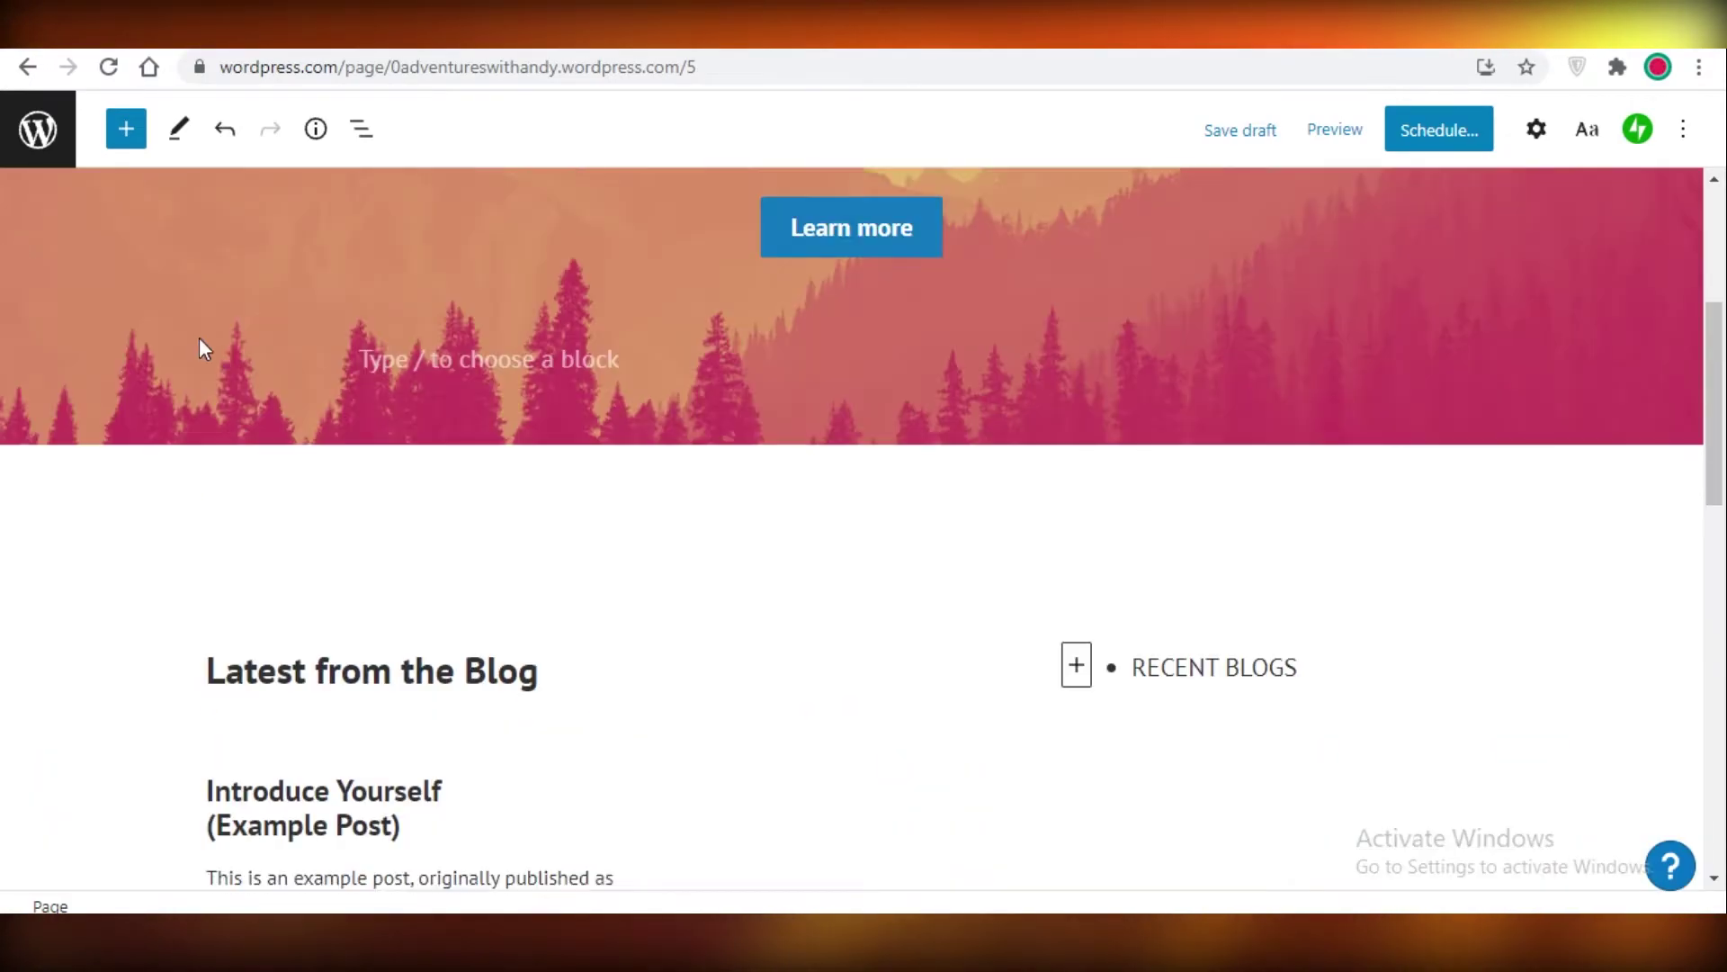
{"action": "scroll", "coordinate": [475, 401], "scroll_direction": "down", "scroll_amount": 5}
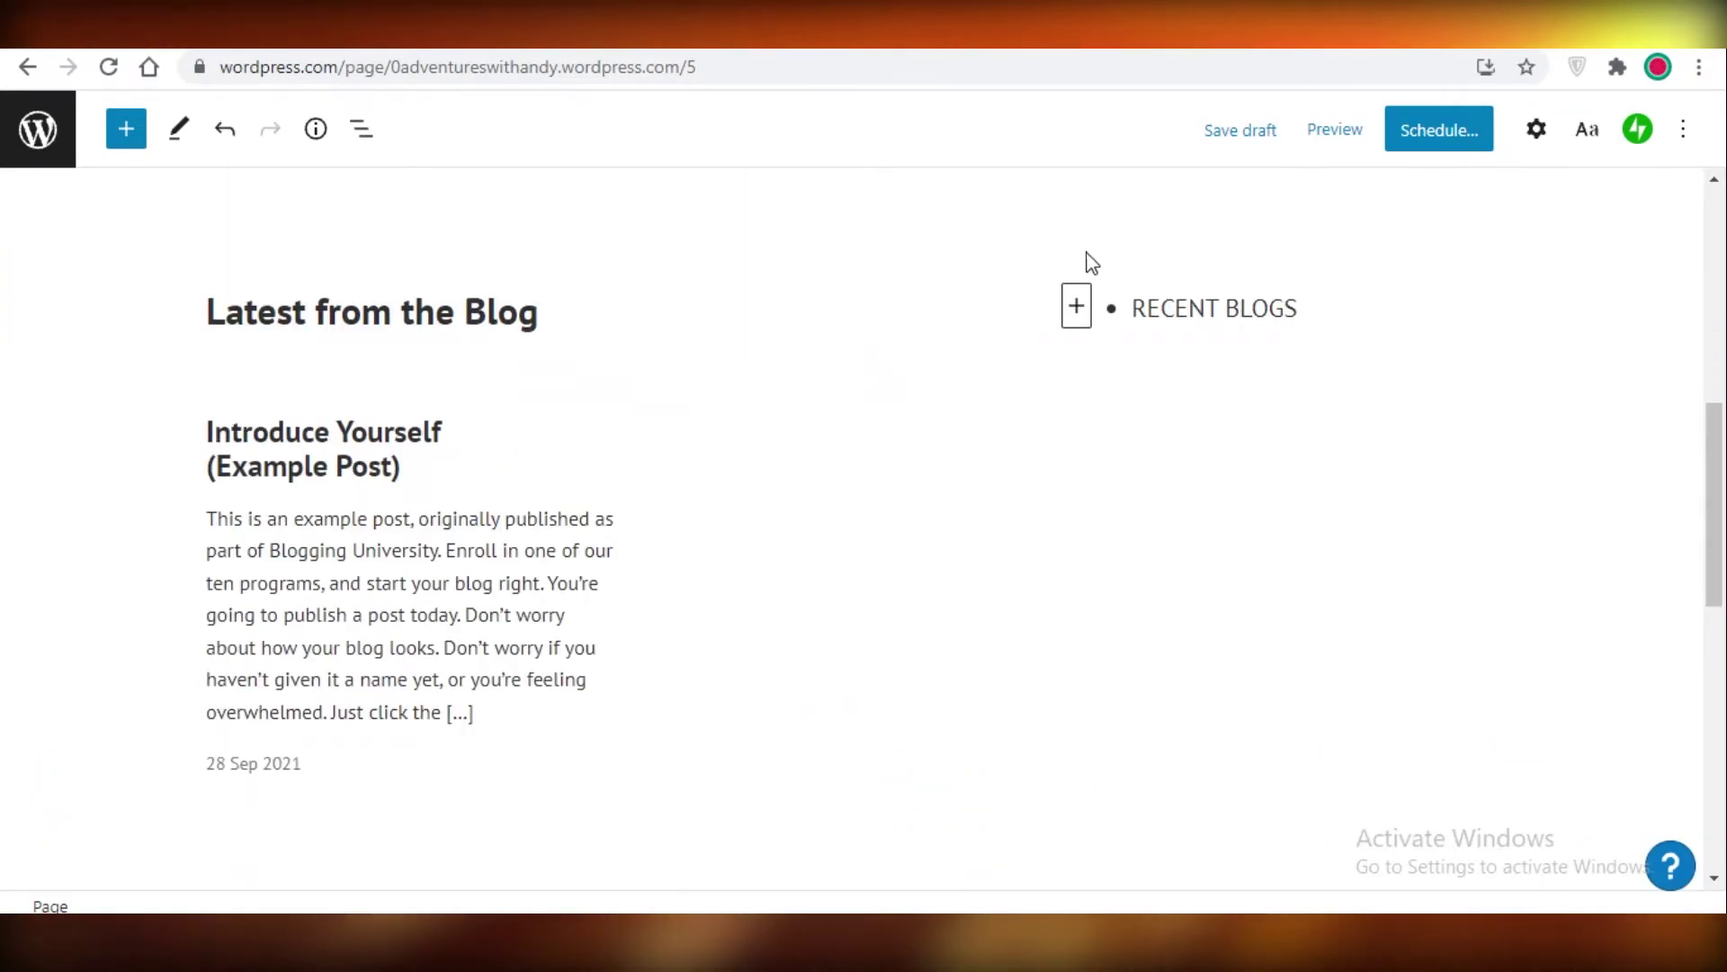
Step: Select the RECENT BLOGS list item to view its formatting options and deselect it again
{"action": "left_click", "coordinate": [1142, 309]}
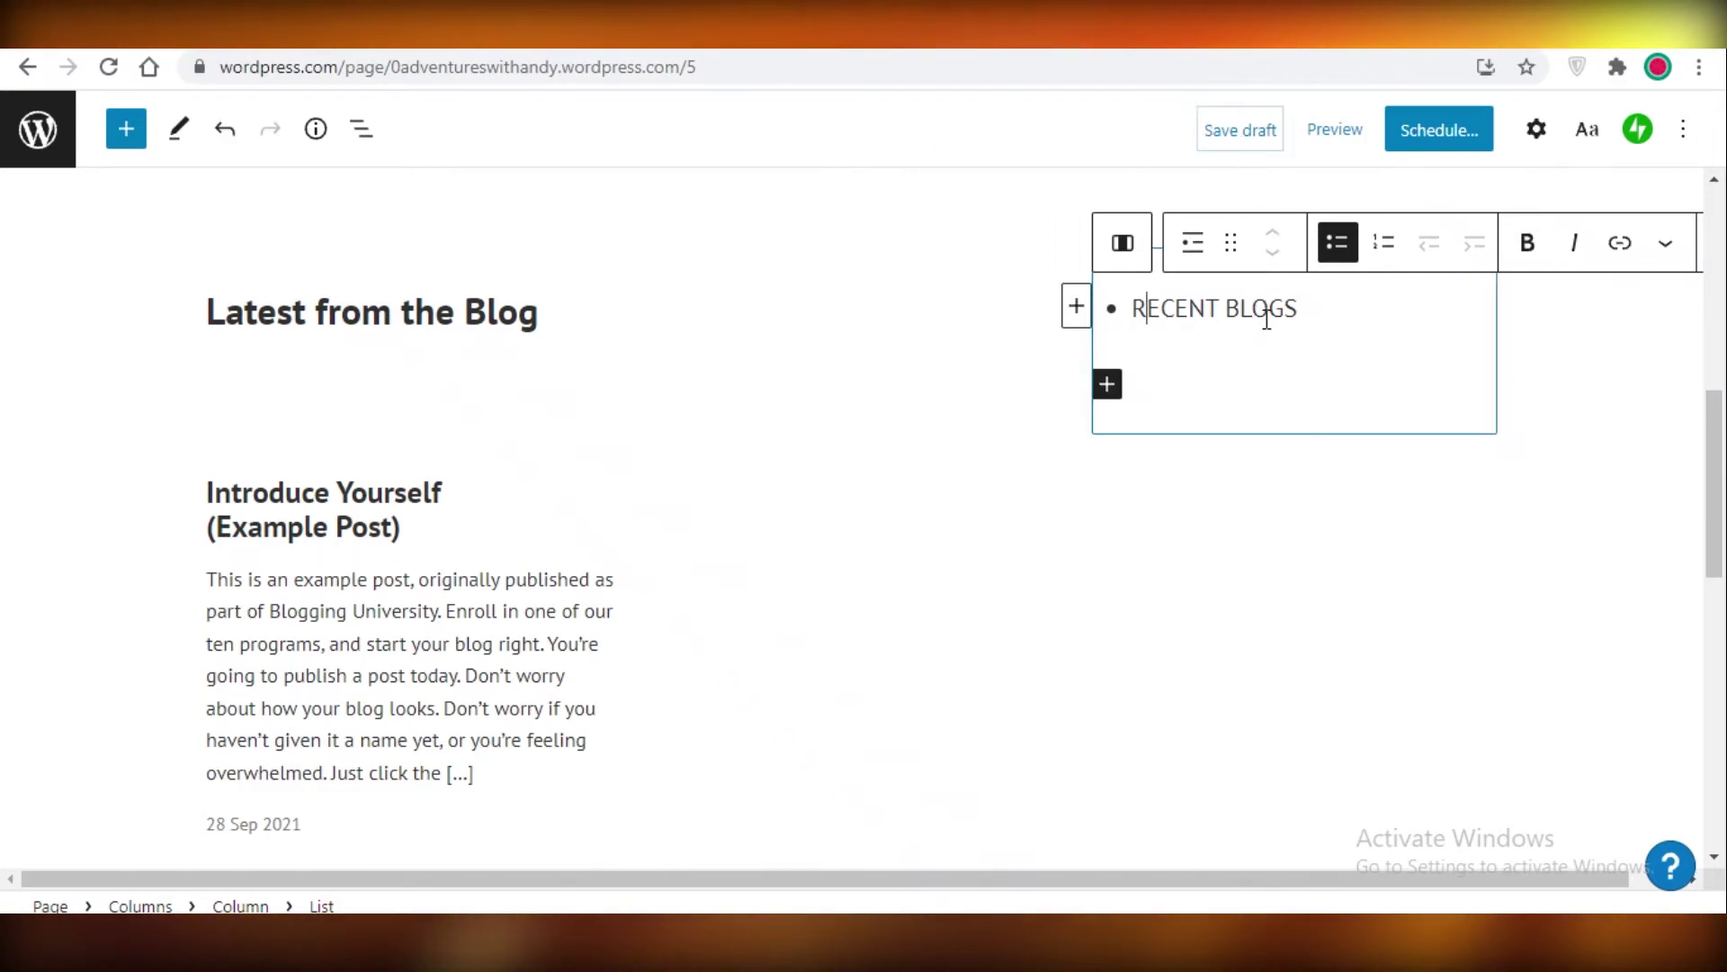
{"action": "left_click", "coordinate": [1365, 305]}
{"action": "left_click", "coordinate": [1557, 505]}
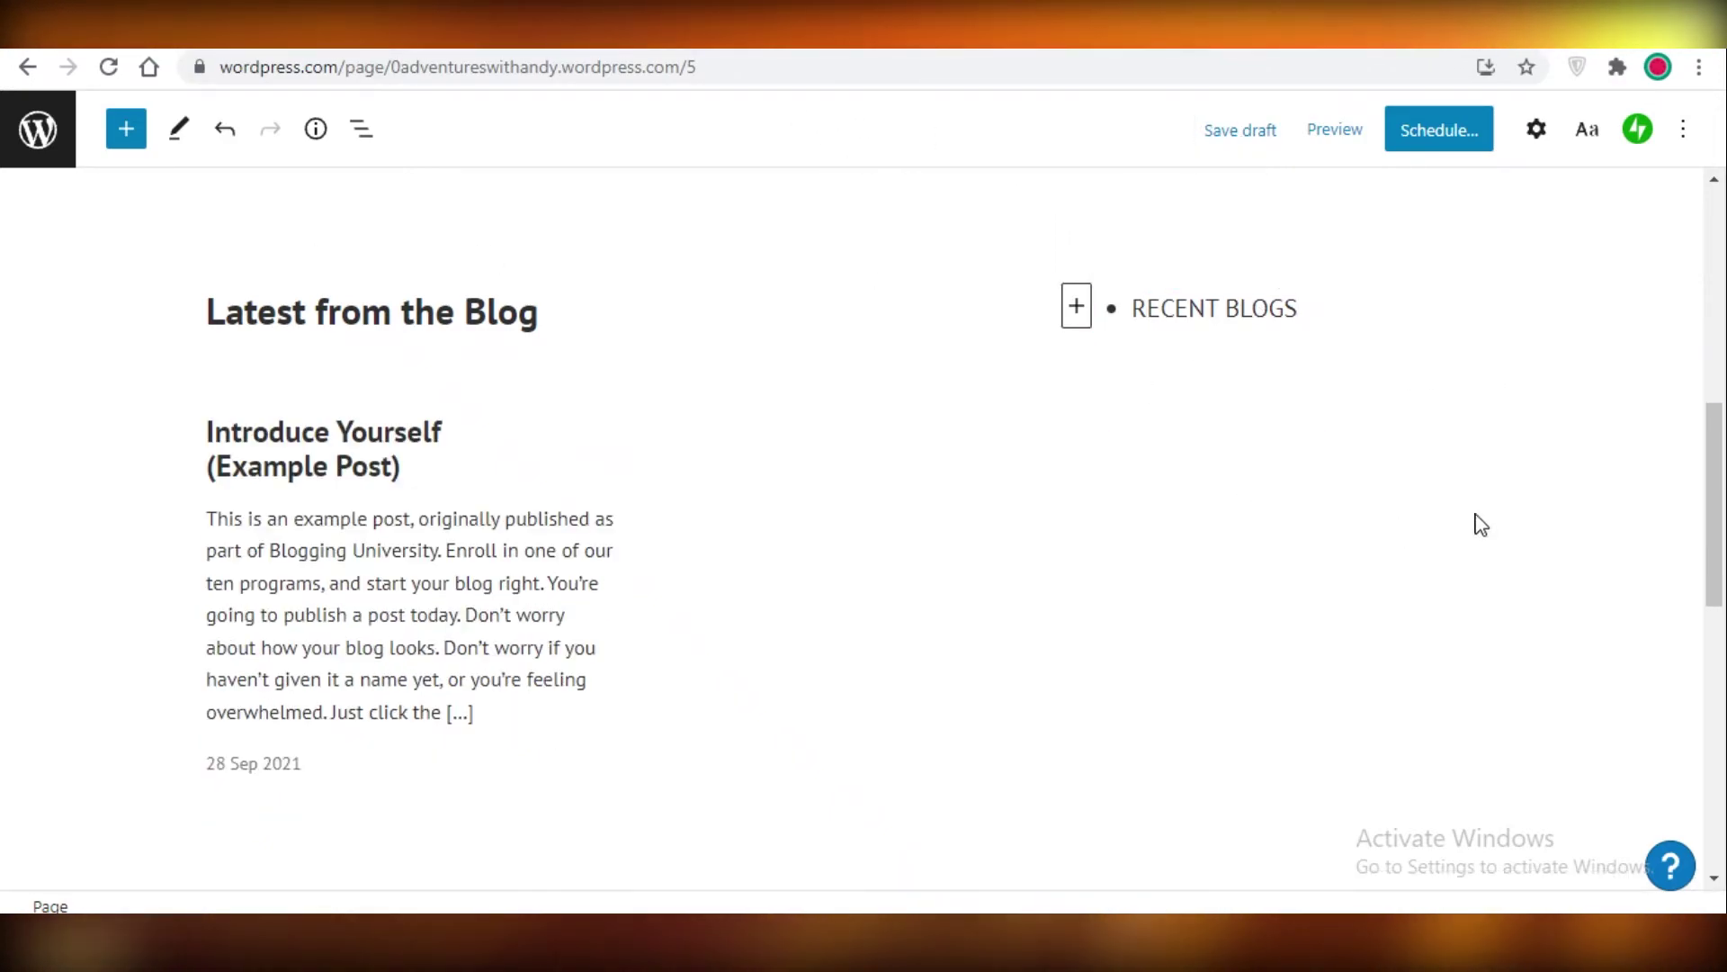
{"action": "left_click", "coordinate": [1290, 321]}
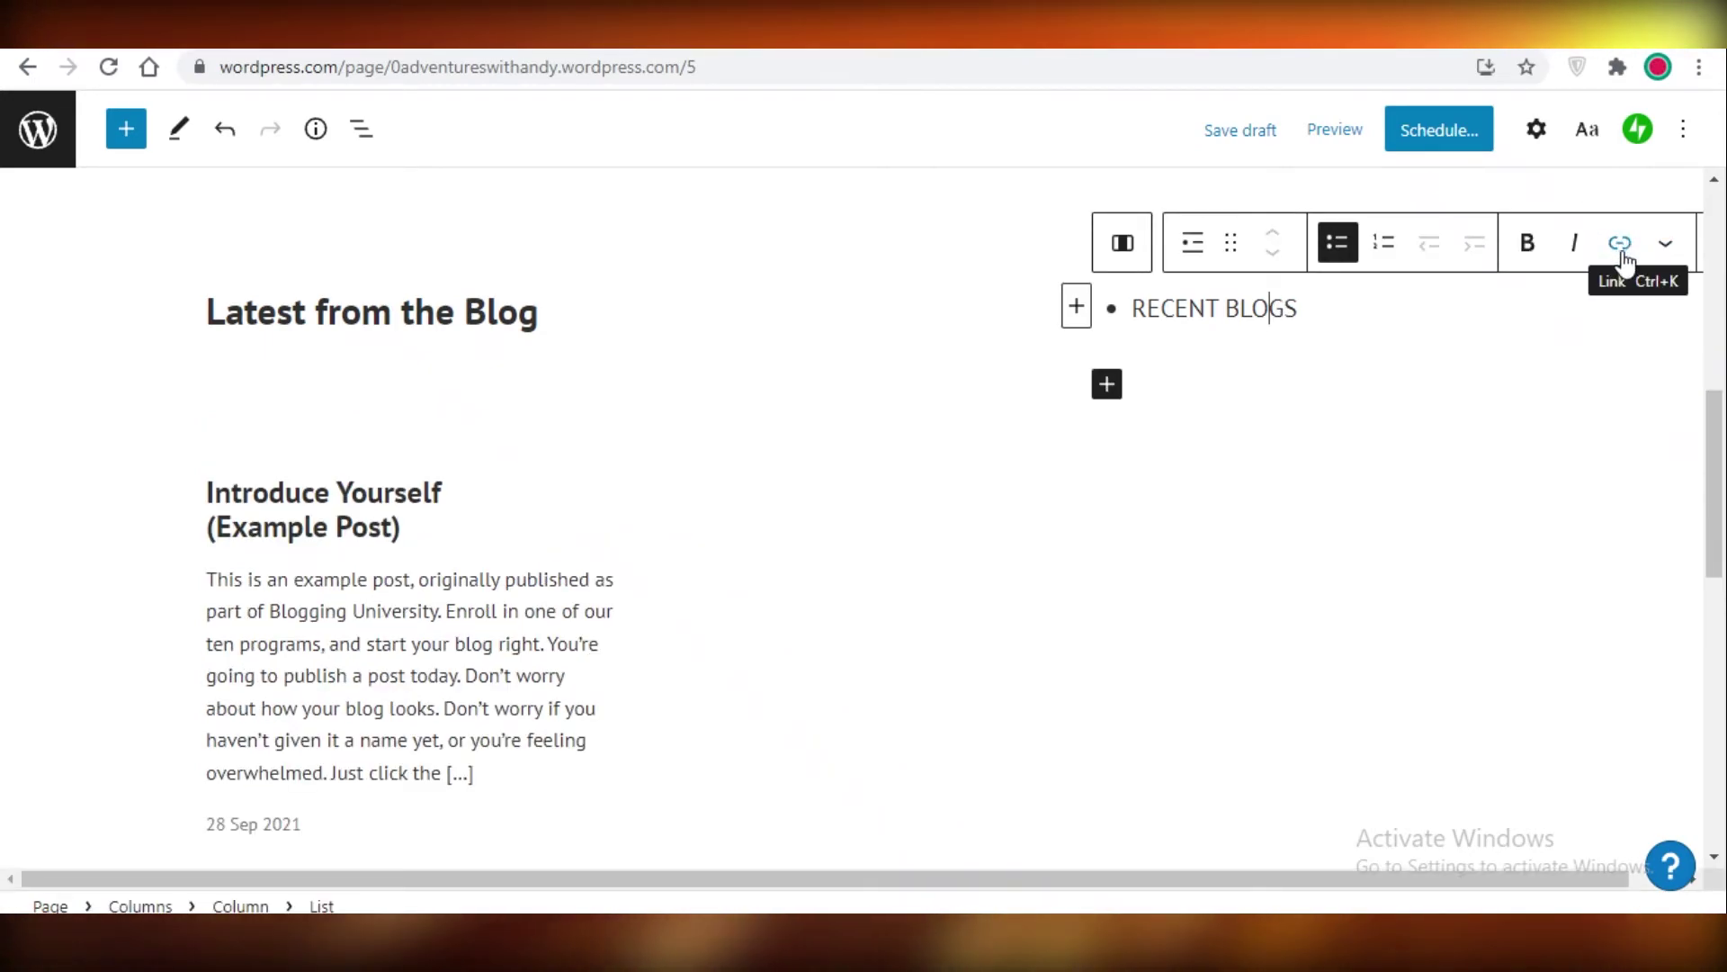
{"action": "left_click", "coordinate": [1333, 637]}
Step: Open the page settings and examine the status, author, permalink and featured image options
{"action": "scroll", "coordinate": [903, 331], "scroll_direction": "up", "scroll_amount": 8}
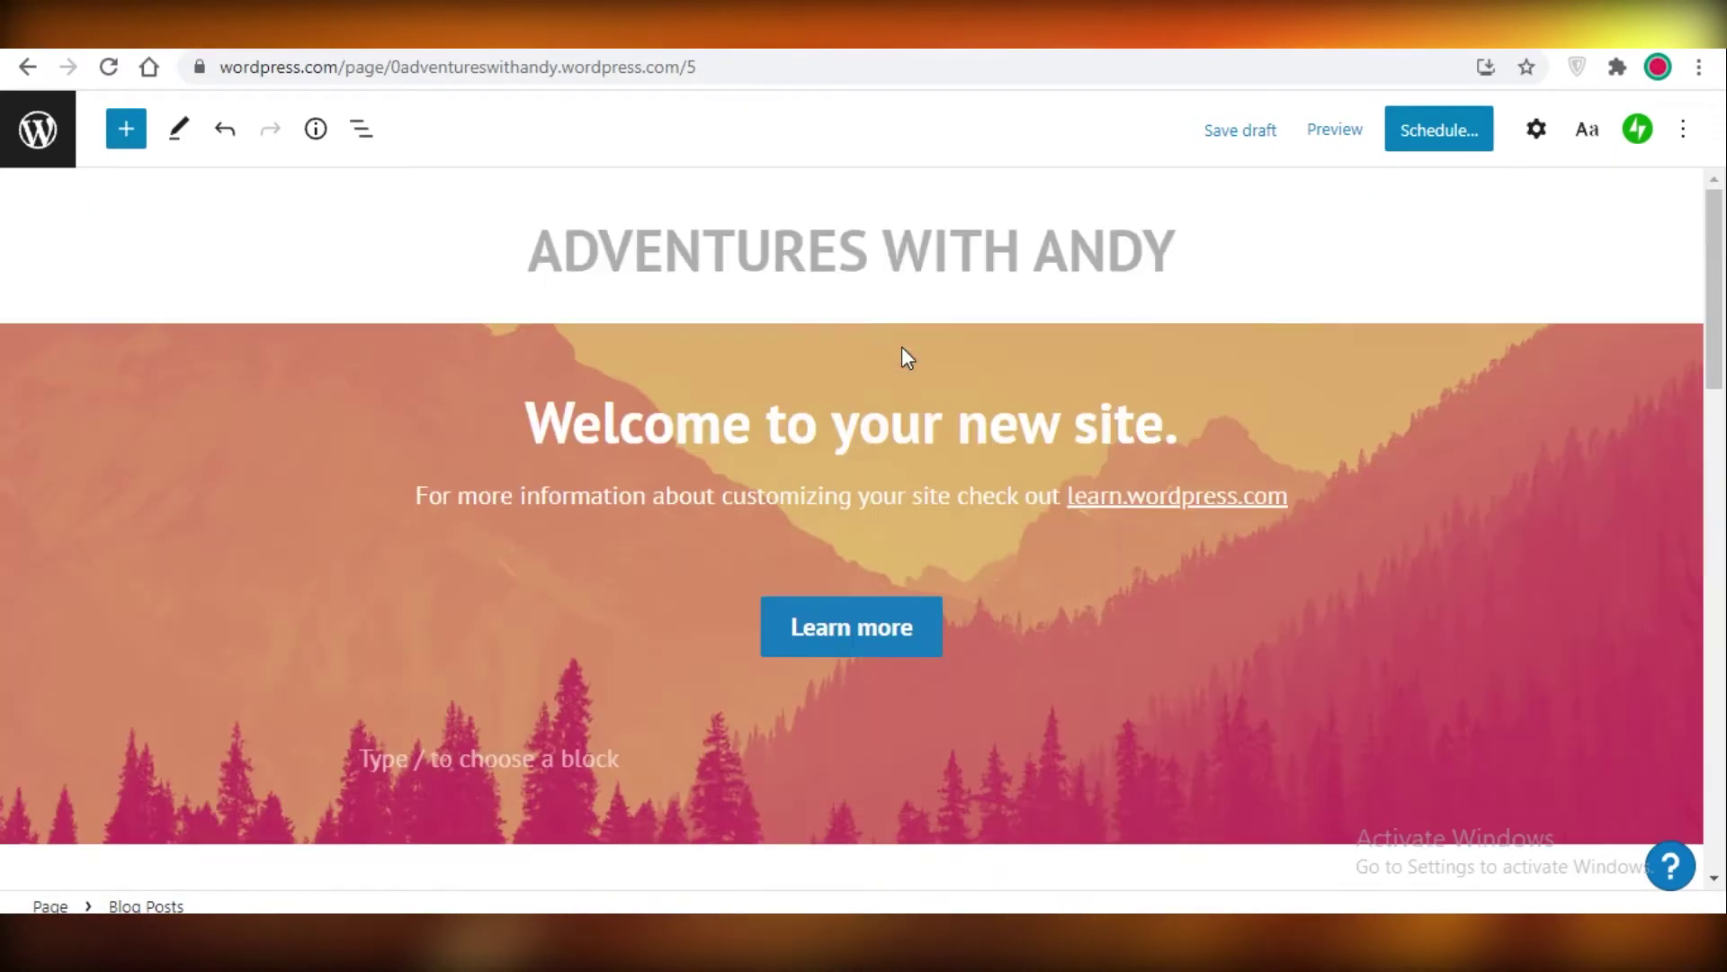
{"action": "left_click", "coordinate": [1523, 302]}
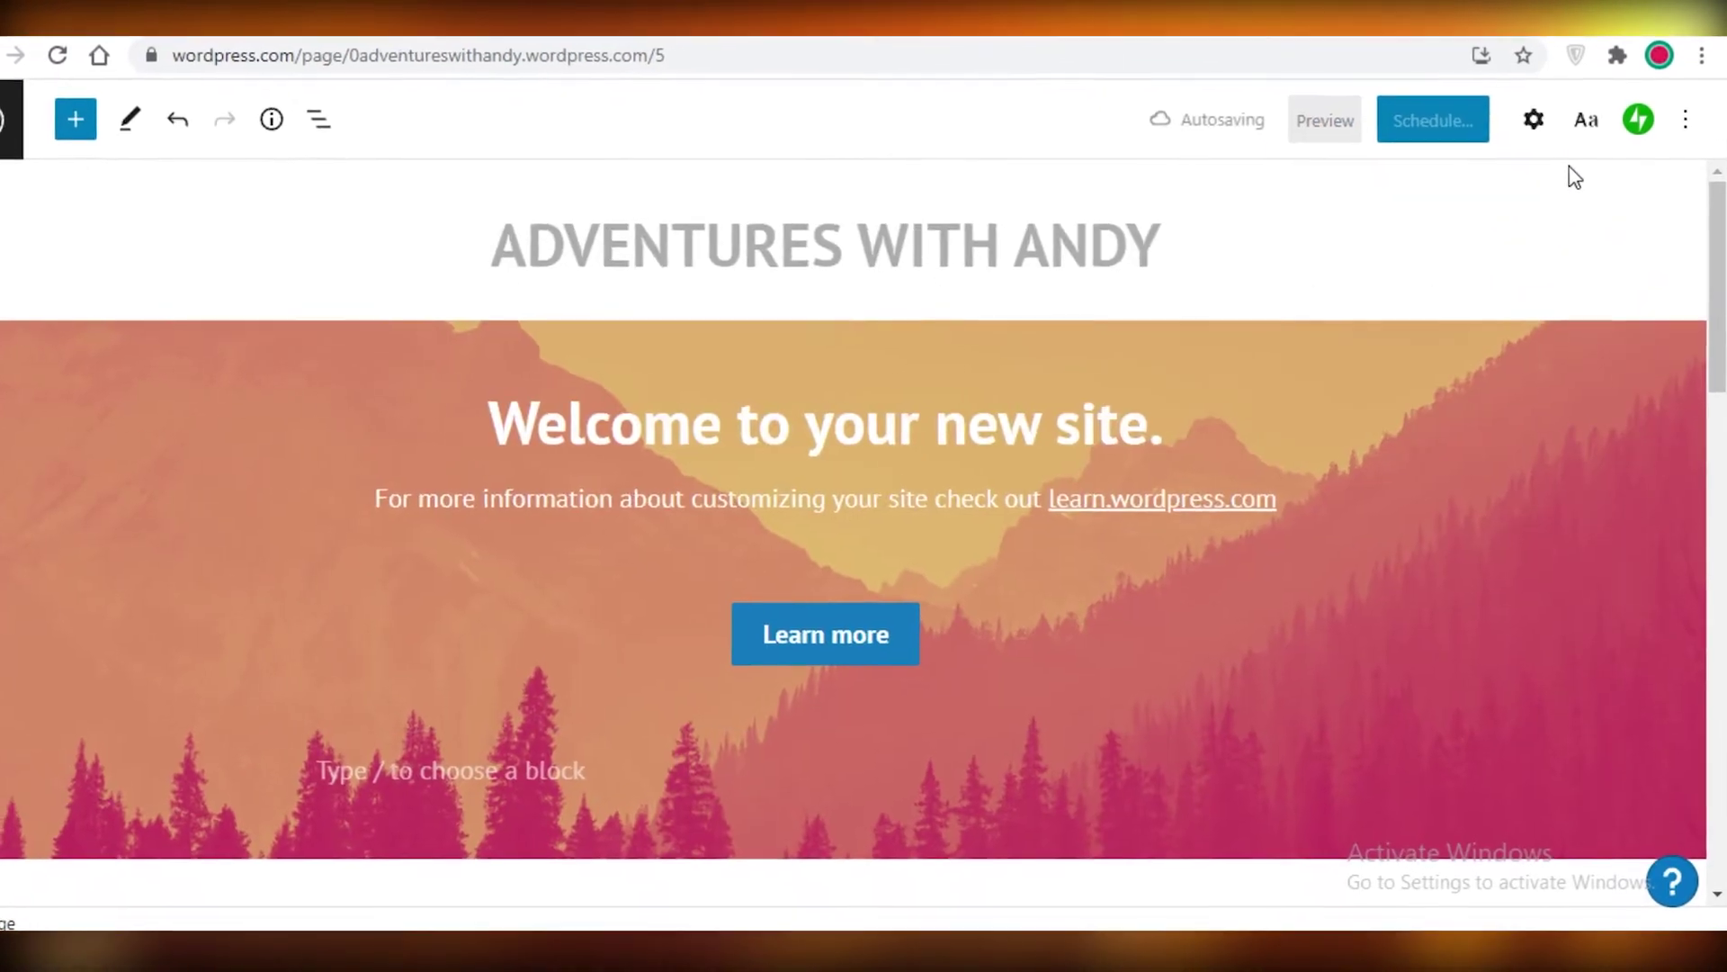
{"action": "left_click", "coordinate": [1538, 133]}
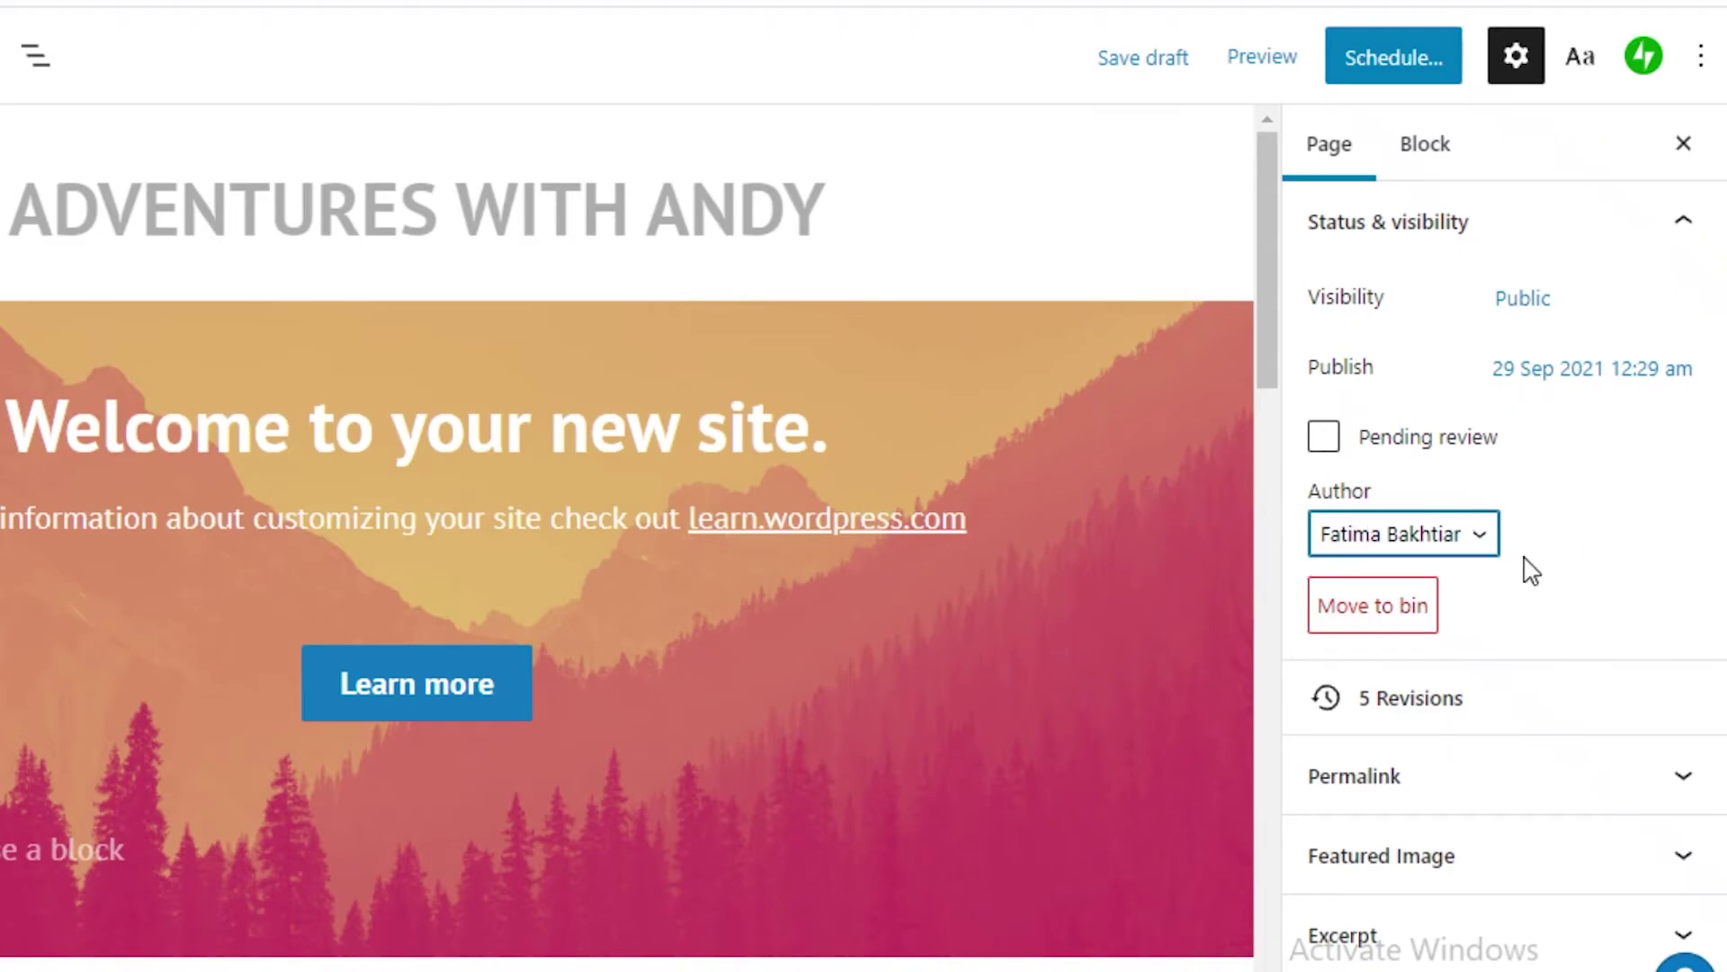
{"action": "scroll", "coordinate": [1440, 612], "scroll_direction": "down", "scroll_amount": 2}
{"action": "left_click", "coordinate": [1457, 627]}
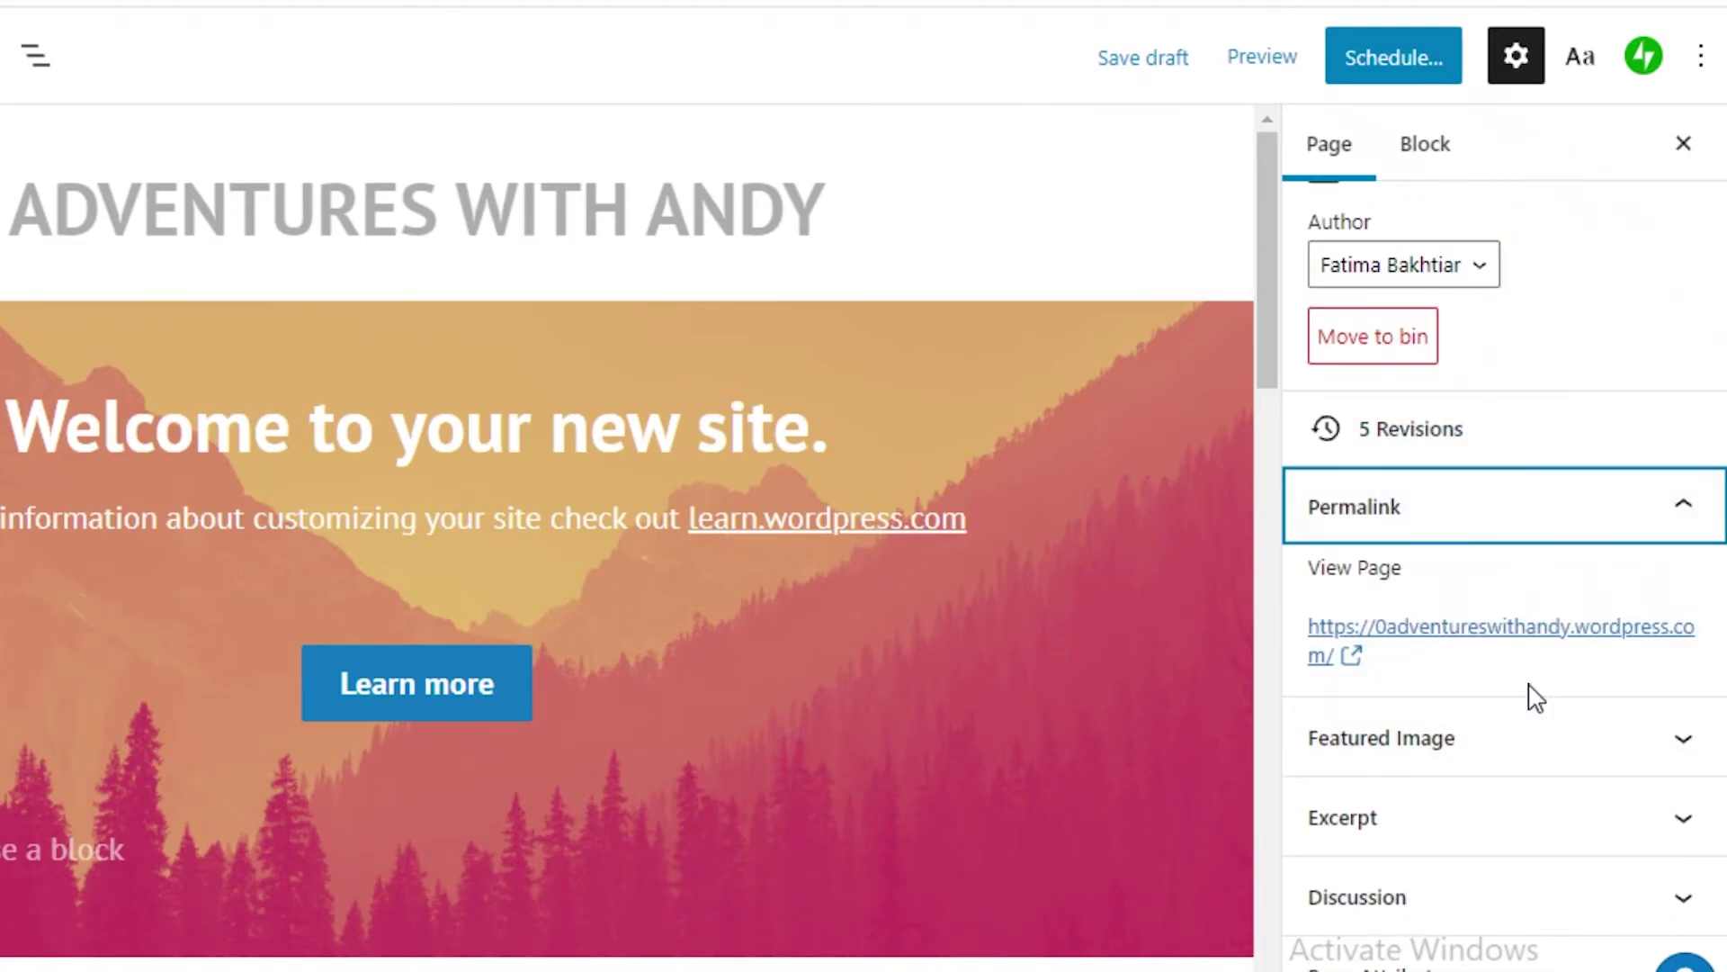
{"action": "left_click", "coordinate": [1492, 742]}
{"action": "left_click", "coordinate": [1454, 823]}
{"action": "scroll", "coordinate": [1451, 252], "scroll_direction": "up", "scroll_amount": 5}
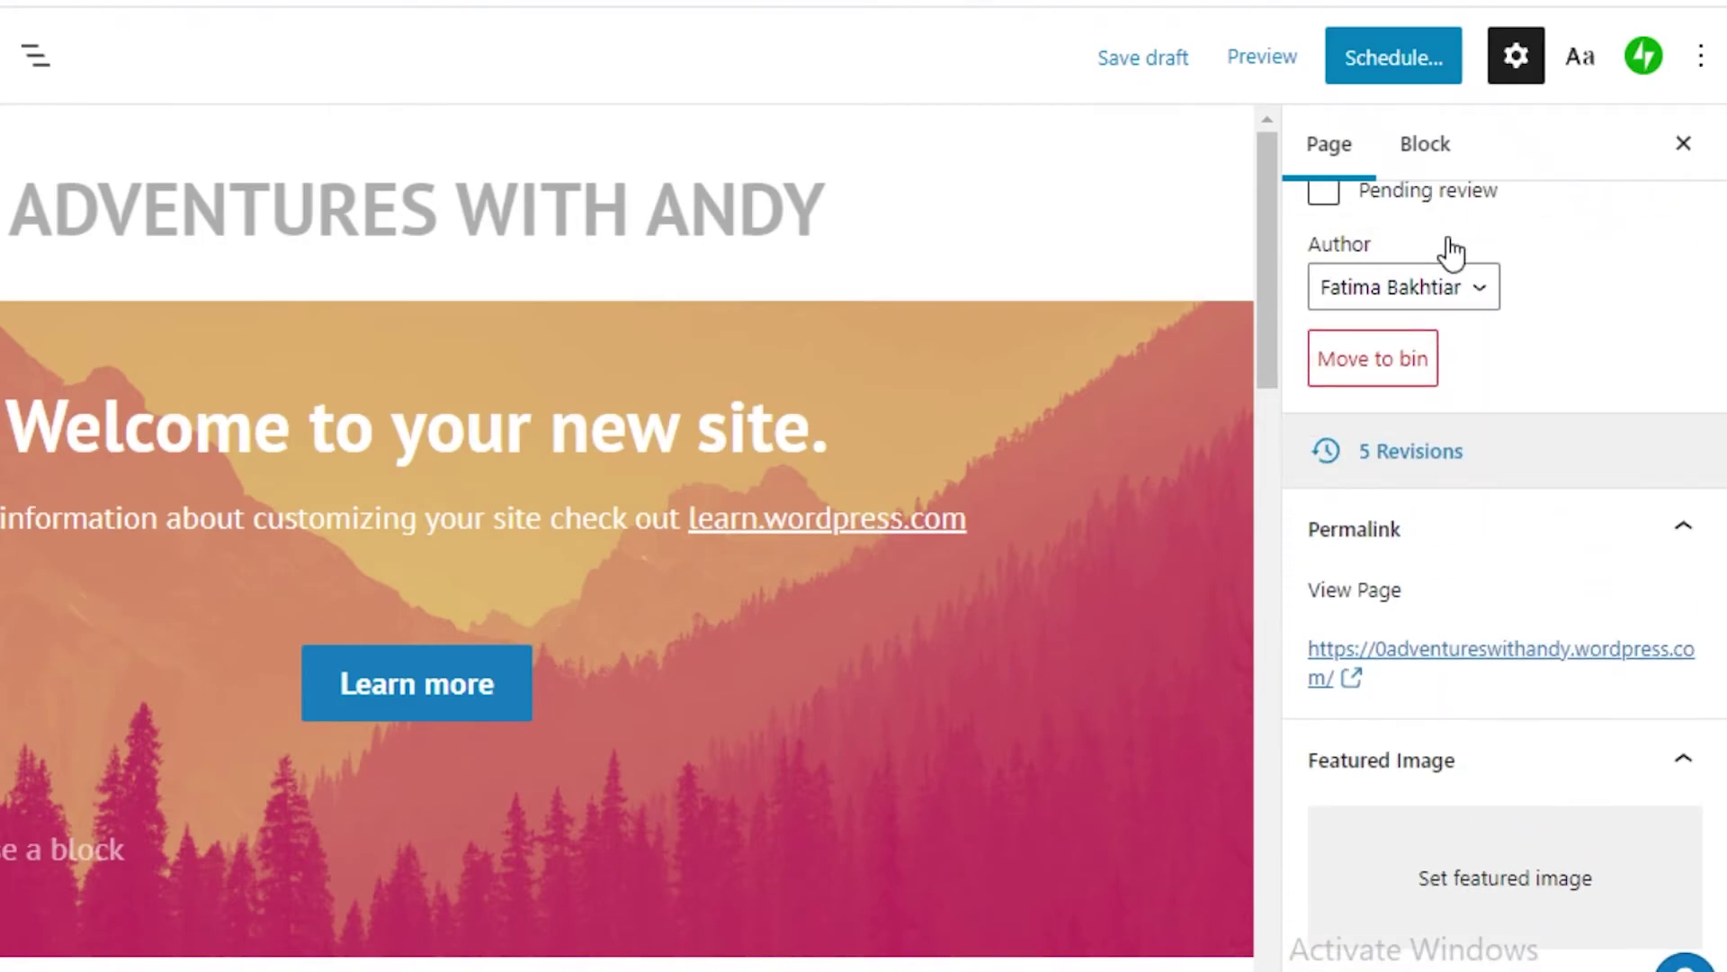
Step: Open the site's Global Styles, try Arvo as the heading font and change it to Cabin
{"action": "left_click", "coordinate": [1643, 56]}
{"action": "left_click", "coordinate": [1581, 57]}
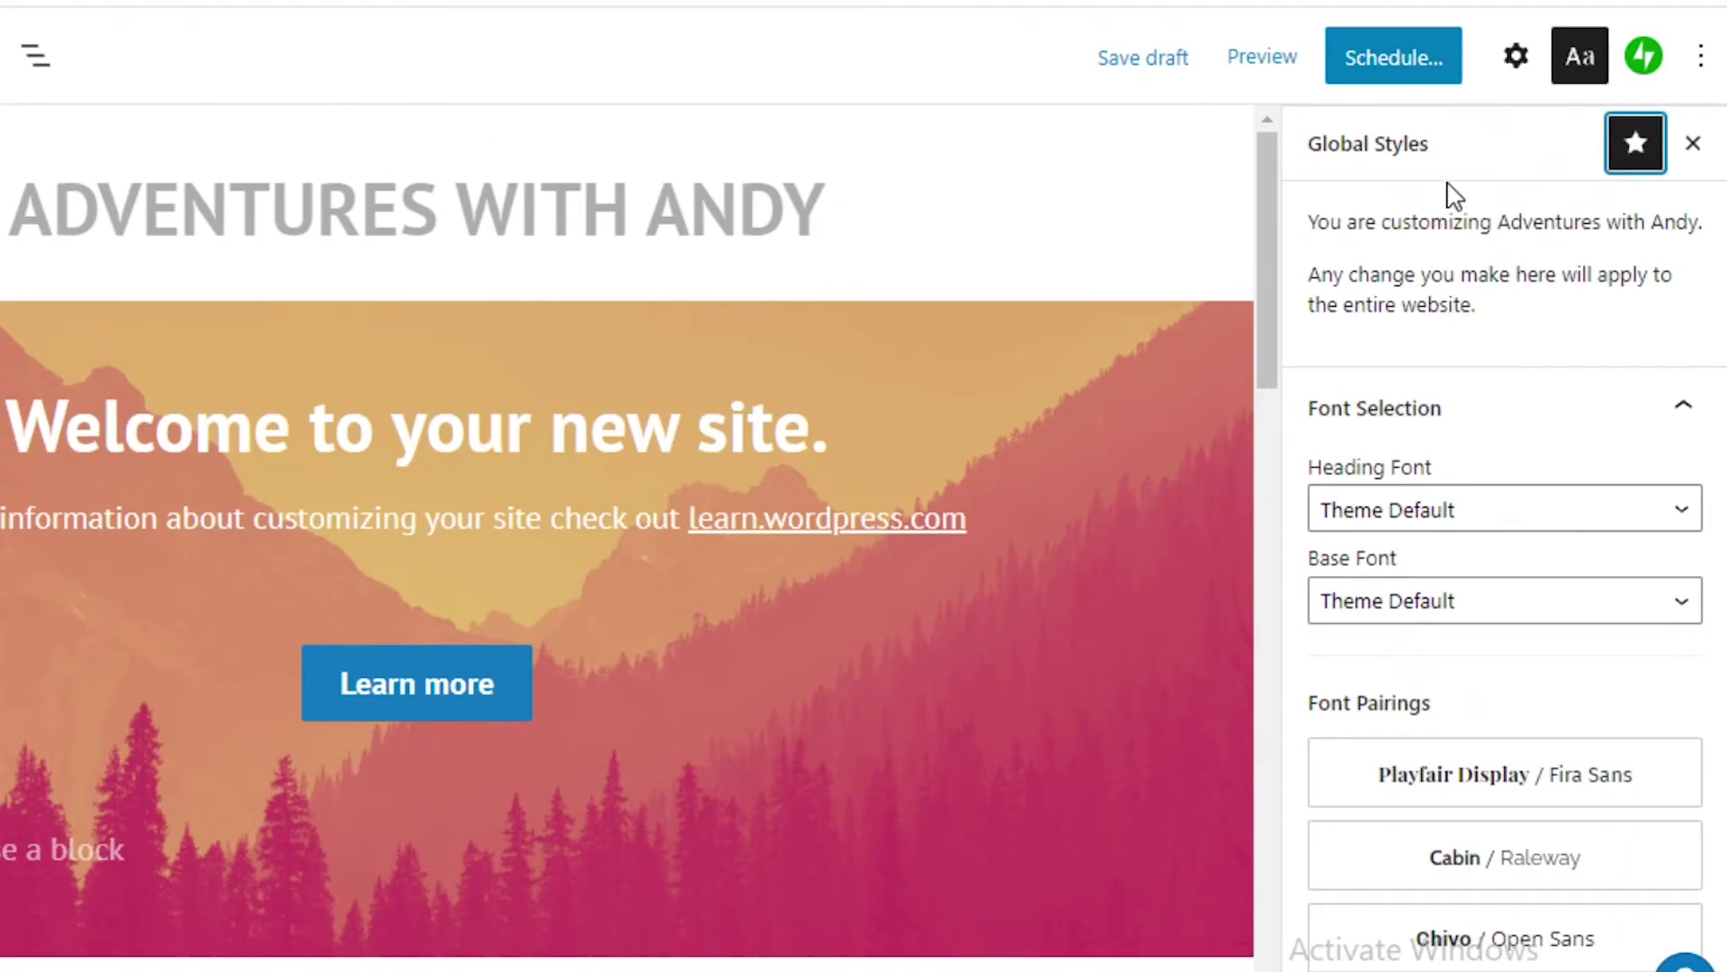
{"action": "scroll", "coordinate": [1633, 590], "scroll_direction": "down", "scroll_amount": 2}
{"action": "left_click", "coordinate": [1403, 347]}
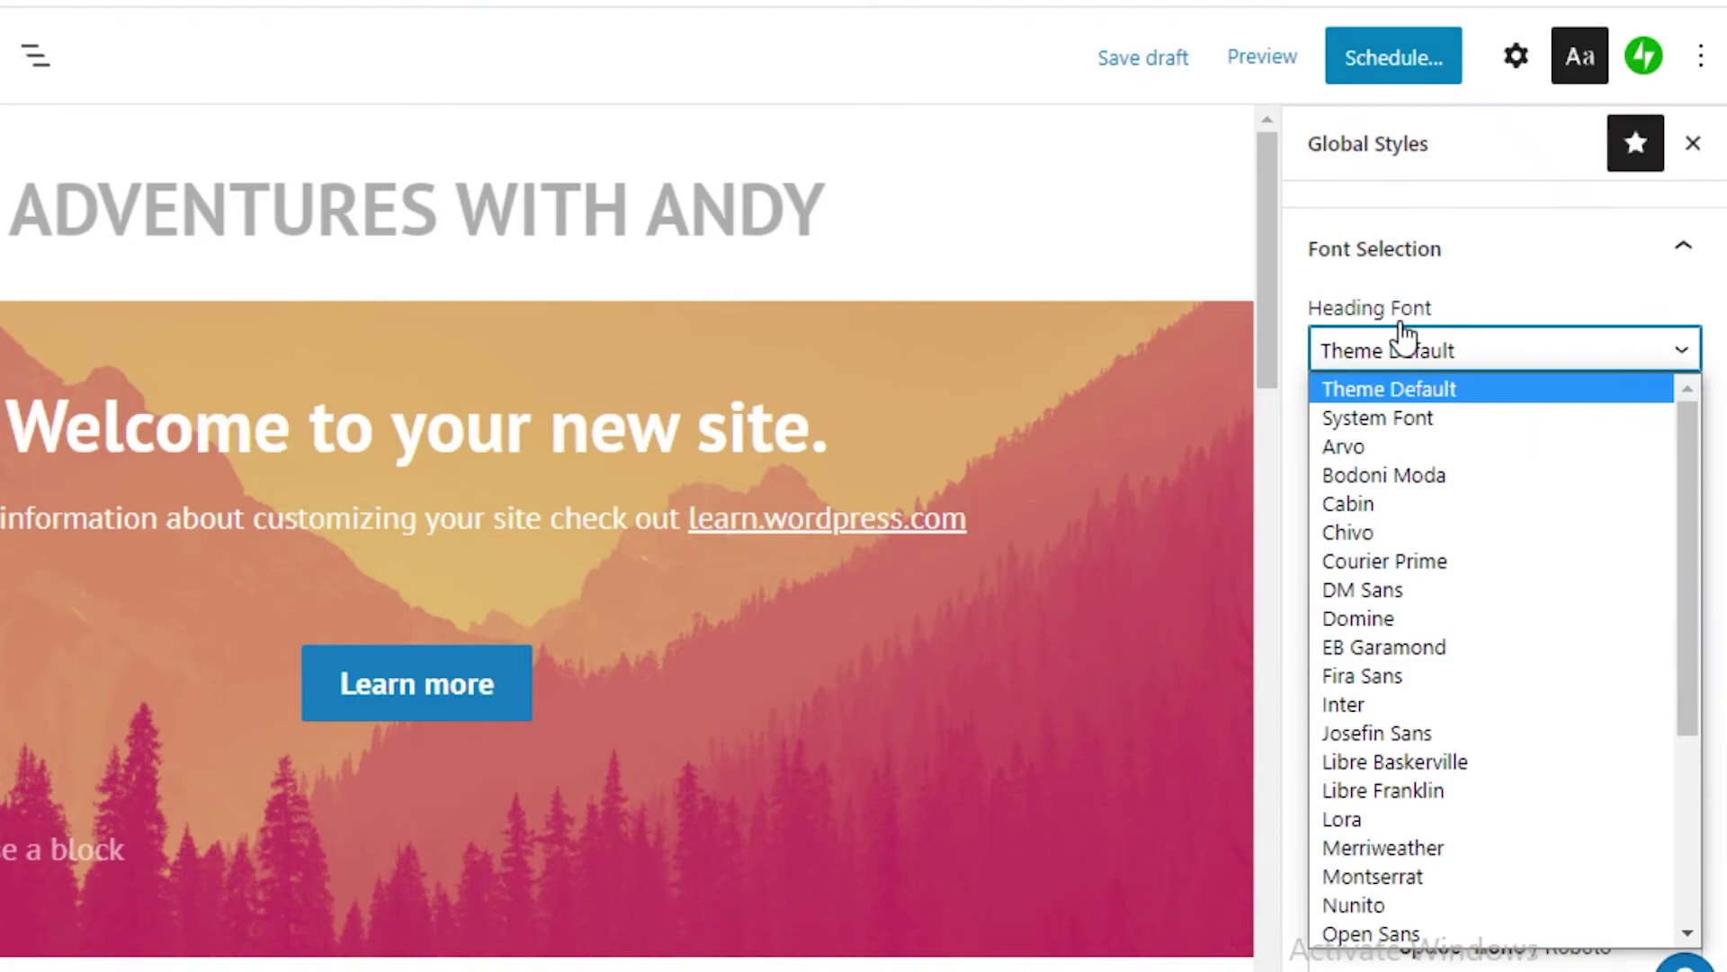
{"action": "left_click", "coordinate": [1403, 338]}
{"action": "left_click", "coordinate": [1403, 340]}
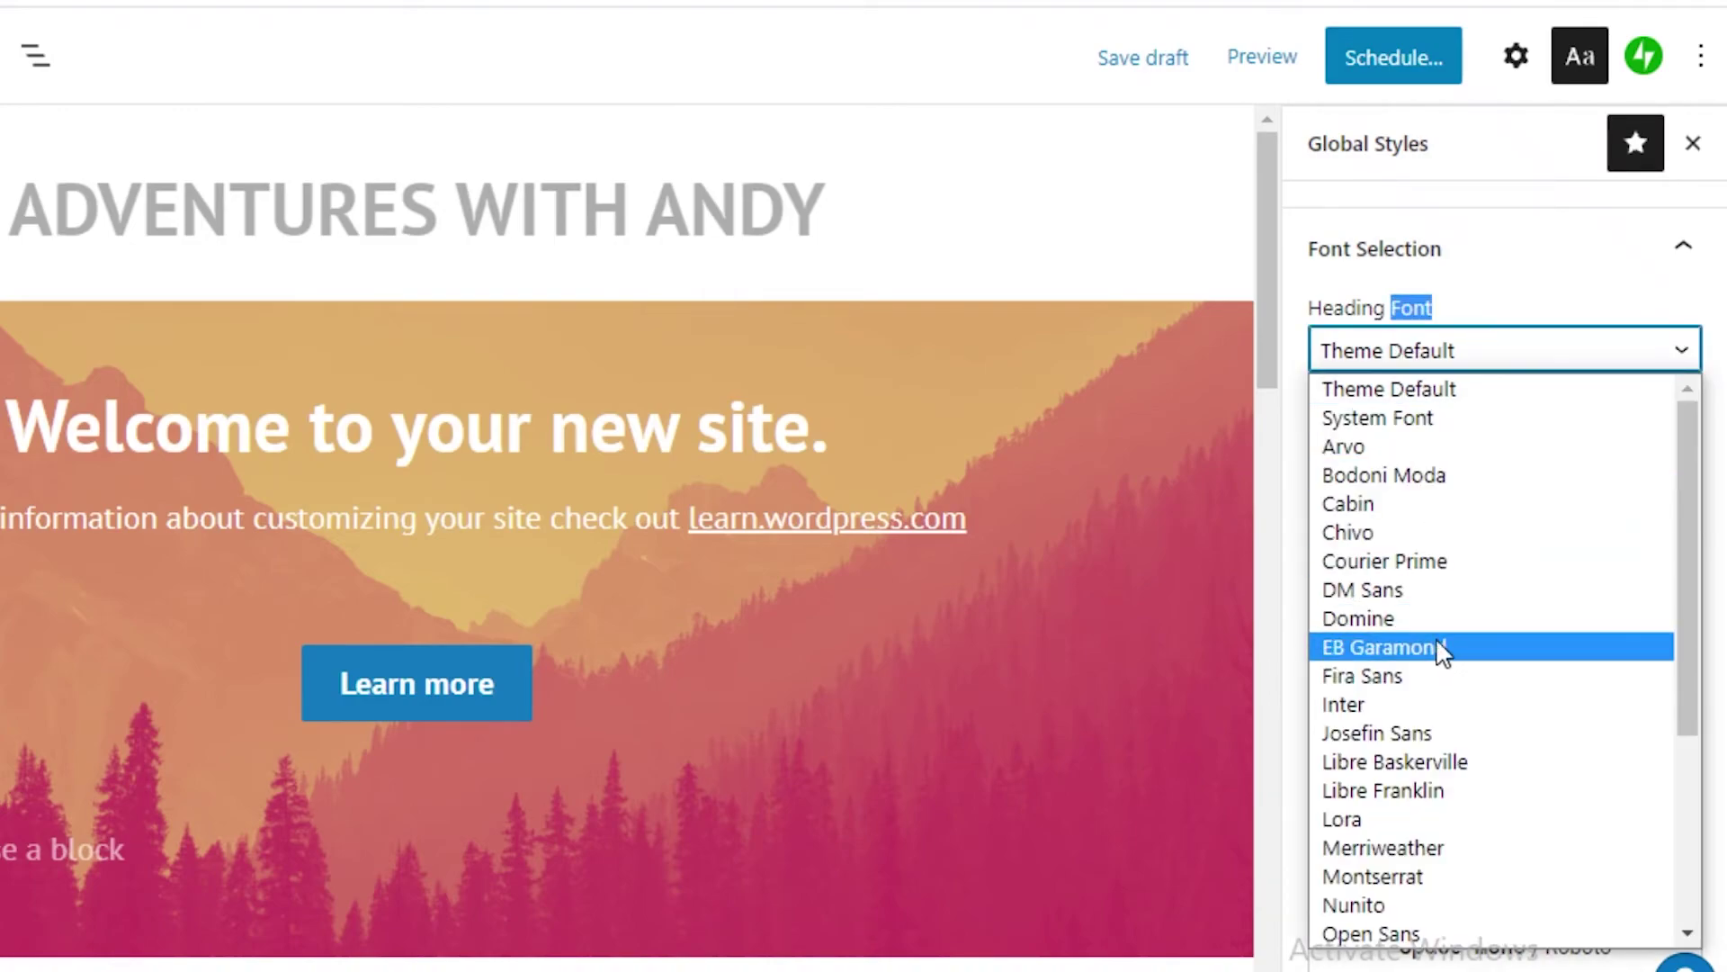
{"action": "left_click", "coordinate": [1409, 446]}
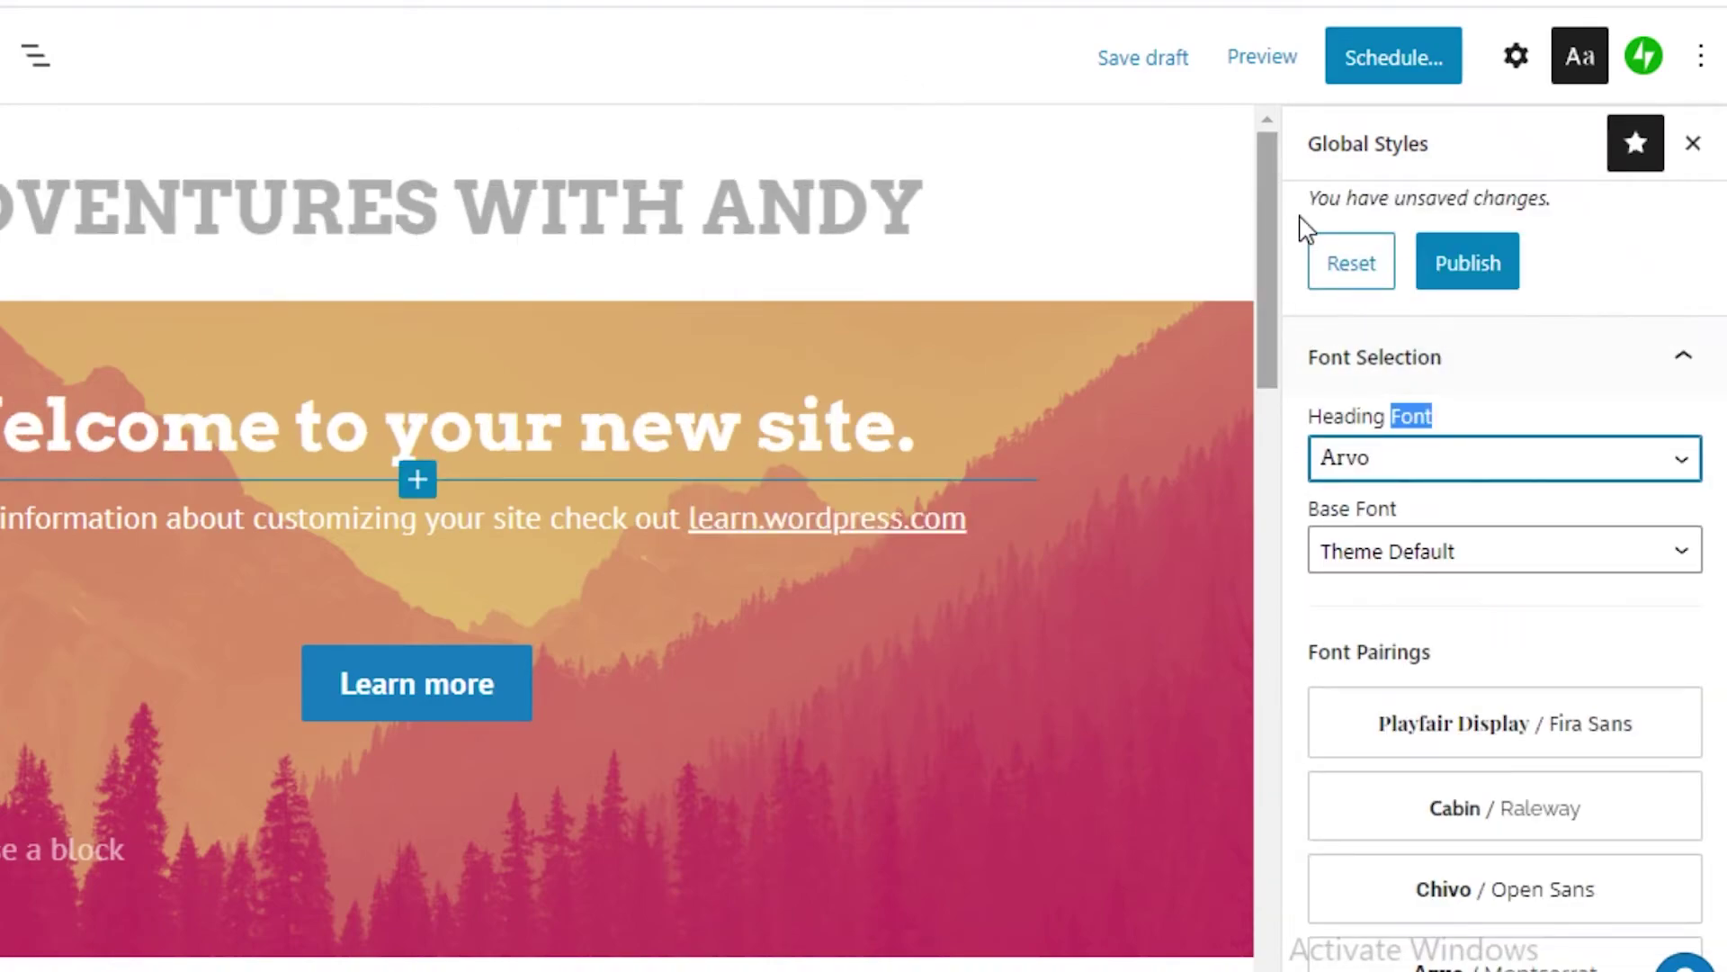
{"action": "left_click", "coordinate": [1447, 450]}
{"action": "left_click", "coordinate": [1410, 600]}
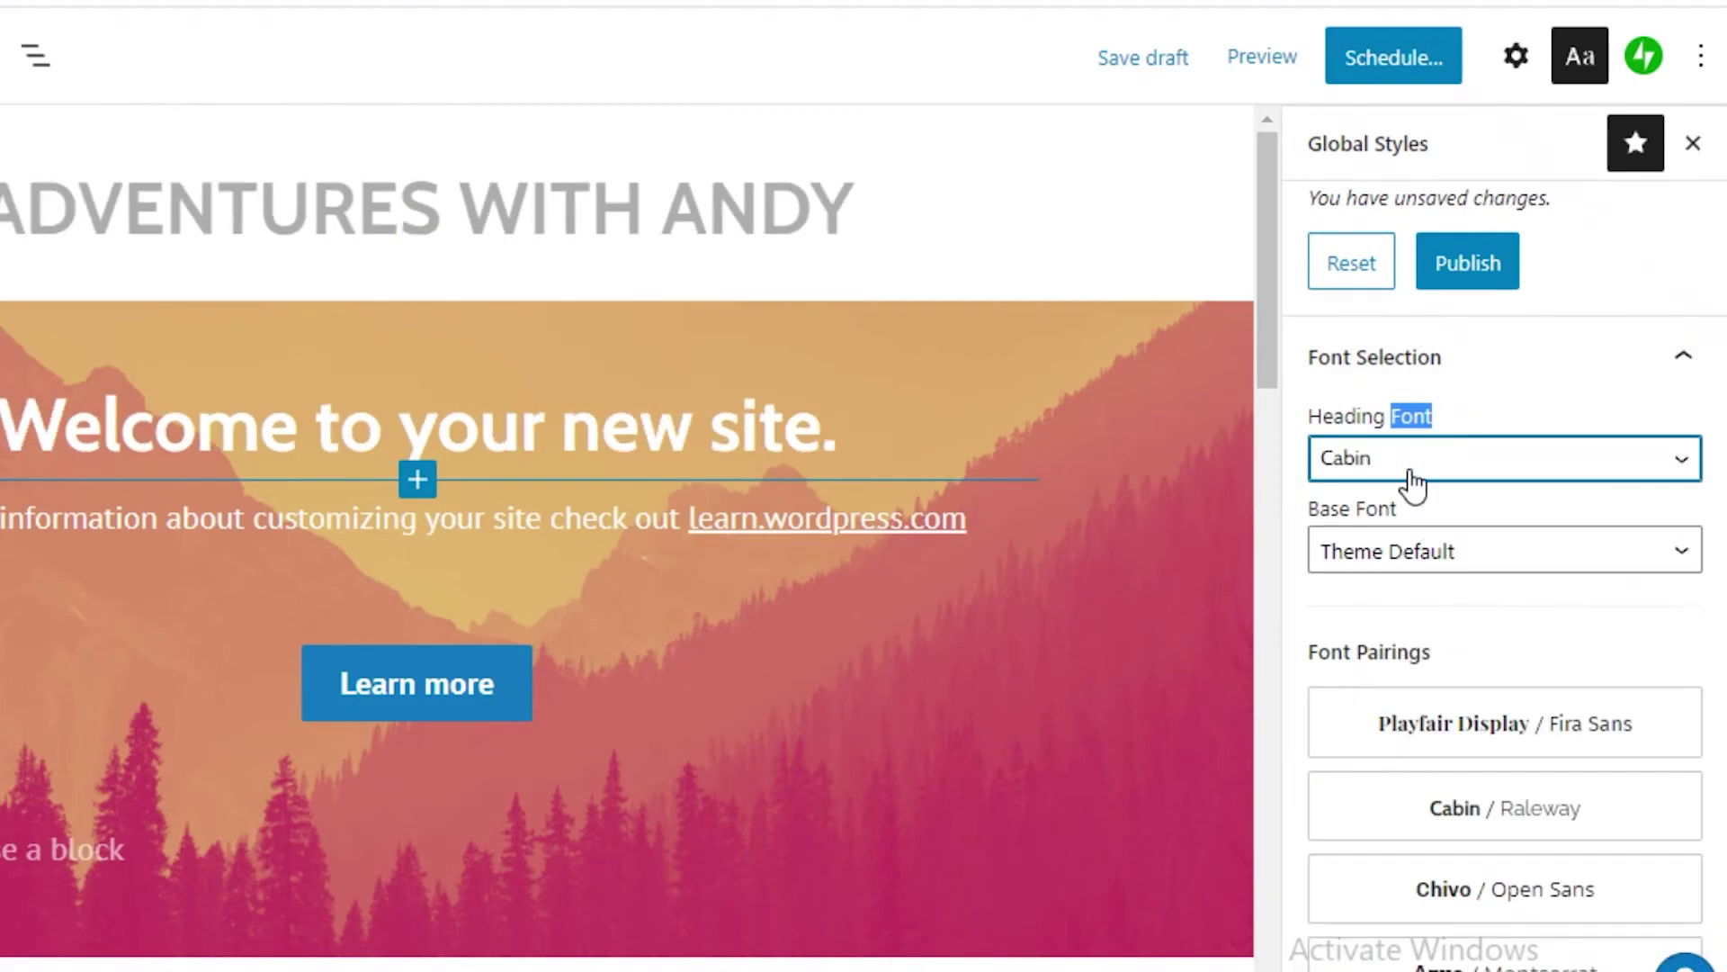
Step: Try several other heading fonts for the site, including Lora, Montserrat and Open Sans
{"action": "left_click", "coordinate": [1412, 483]}
{"action": "left_click", "coordinate": [1368, 760]}
{"action": "left_click", "coordinate": [1419, 459]}
{"action": "left_click", "coordinate": [1484, 893]}
{"action": "left_click", "coordinate": [1429, 460]}
{"action": "left_click", "coordinate": [1454, 929]}
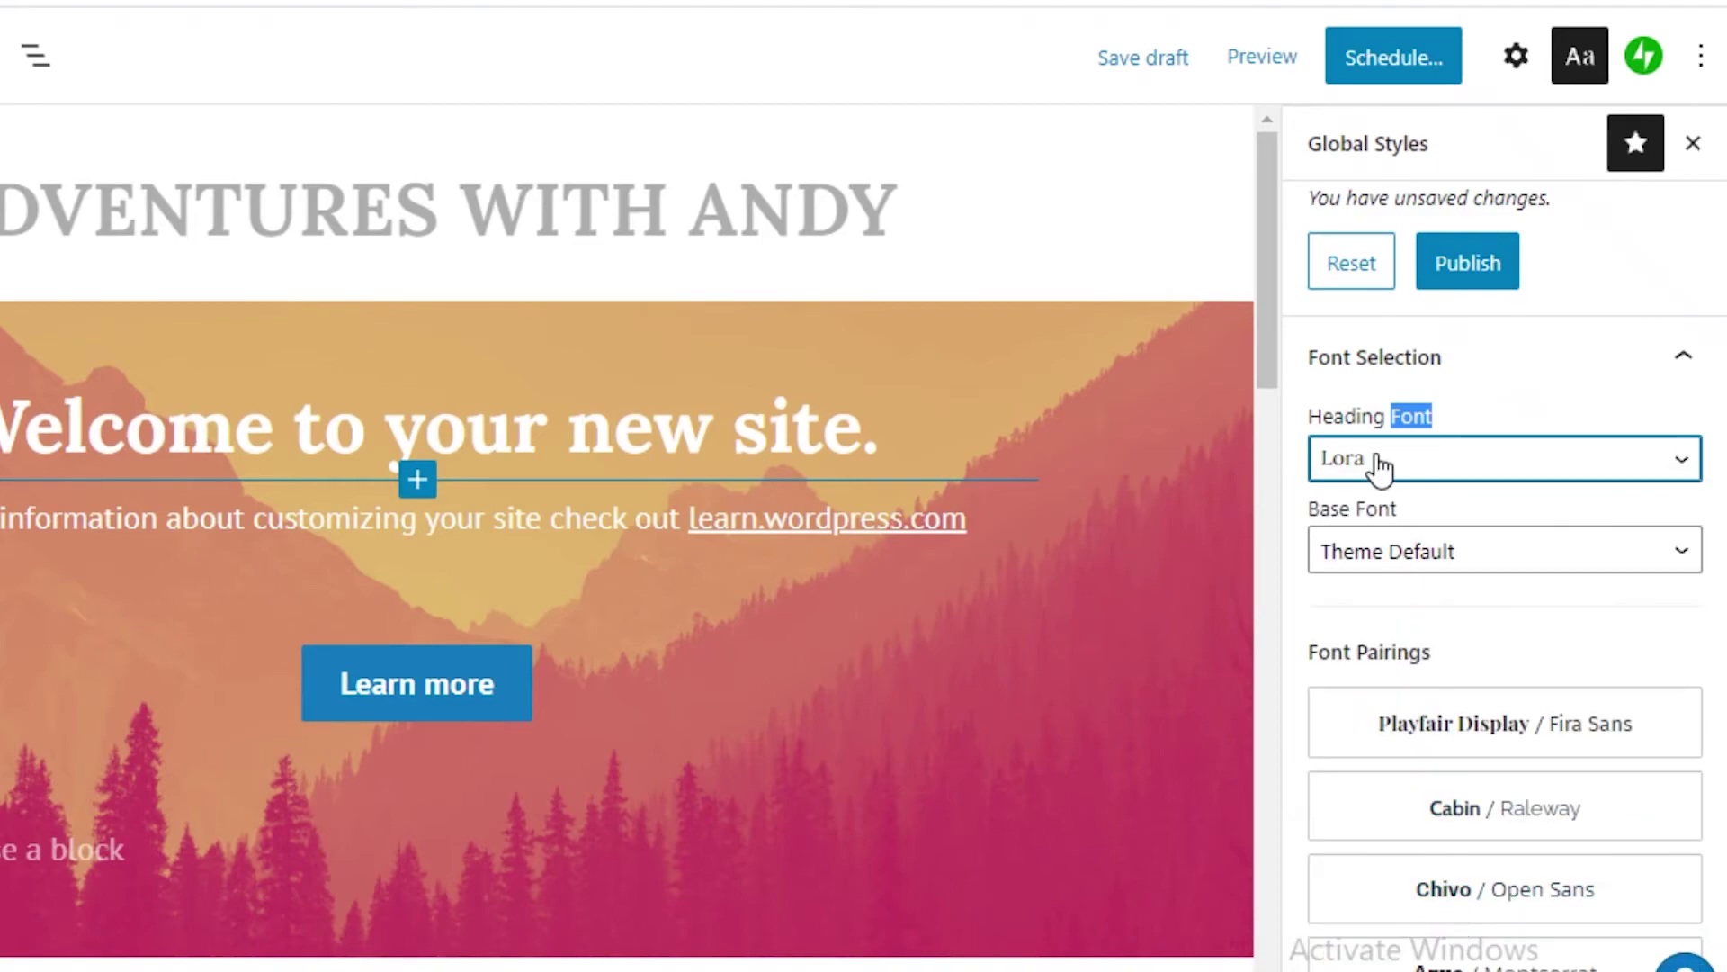
{"action": "left_click", "coordinate": [1397, 463]}
{"action": "left_click", "coordinate": [1391, 657]}
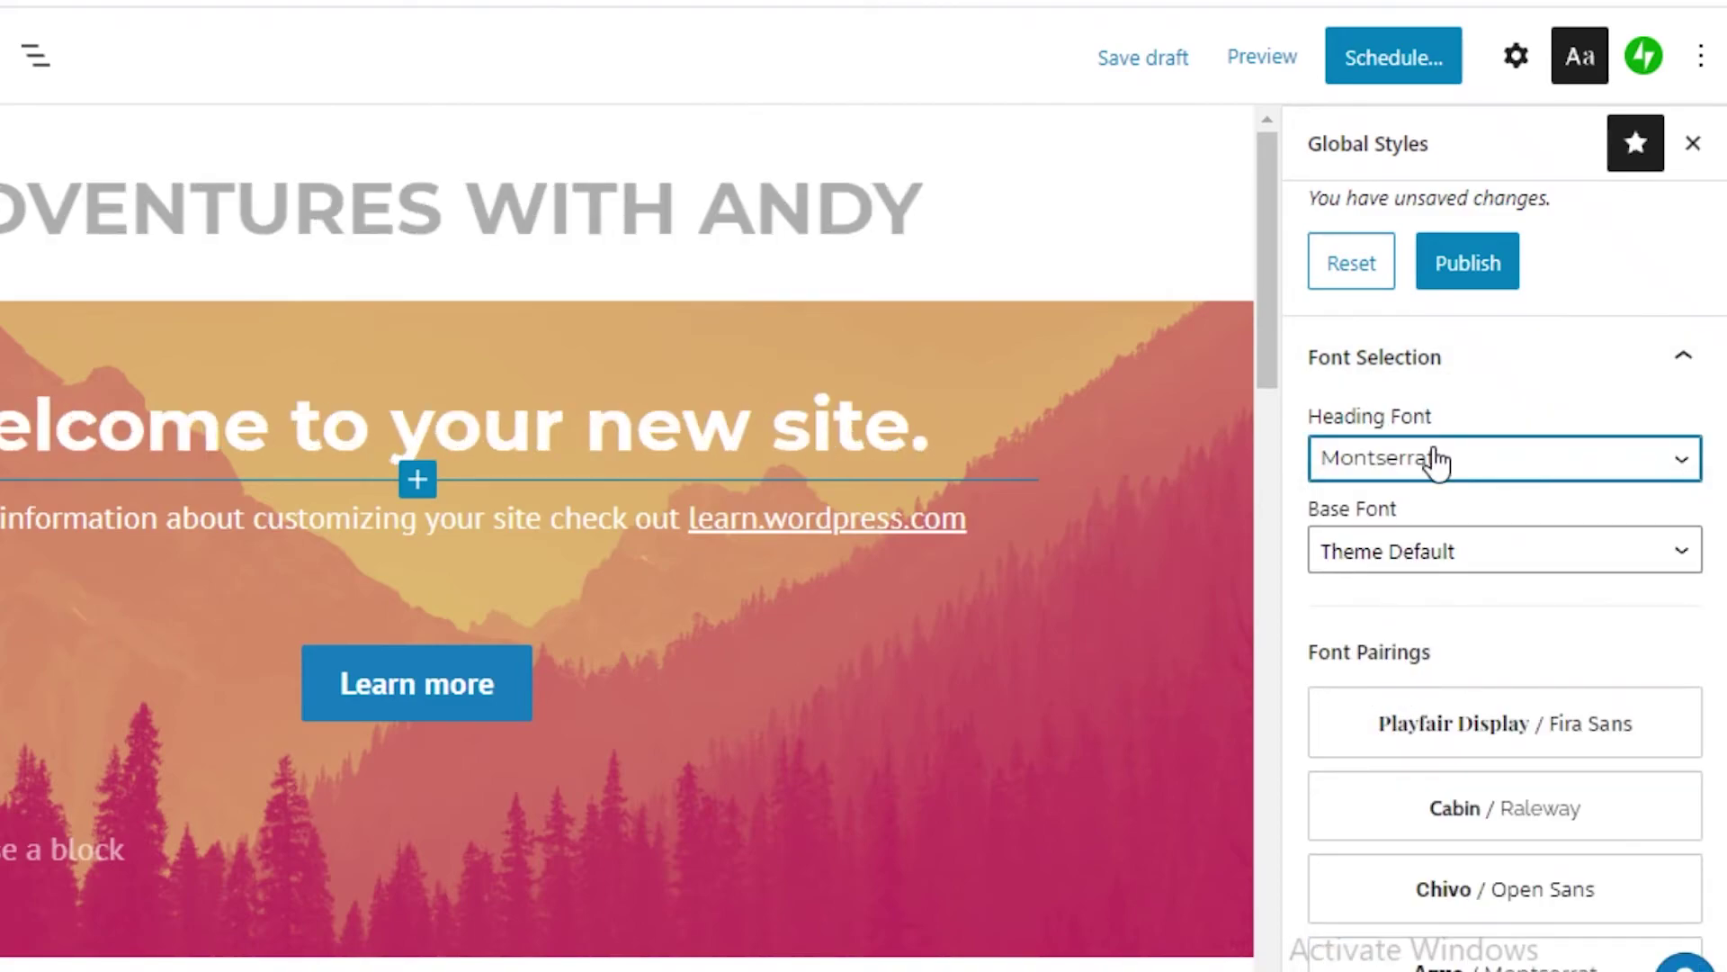
{"action": "key", "text": "Down"}
Step: Set the site's heading font to Inter and its base font to Lora
{"action": "left_click", "coordinate": [1408, 458]}
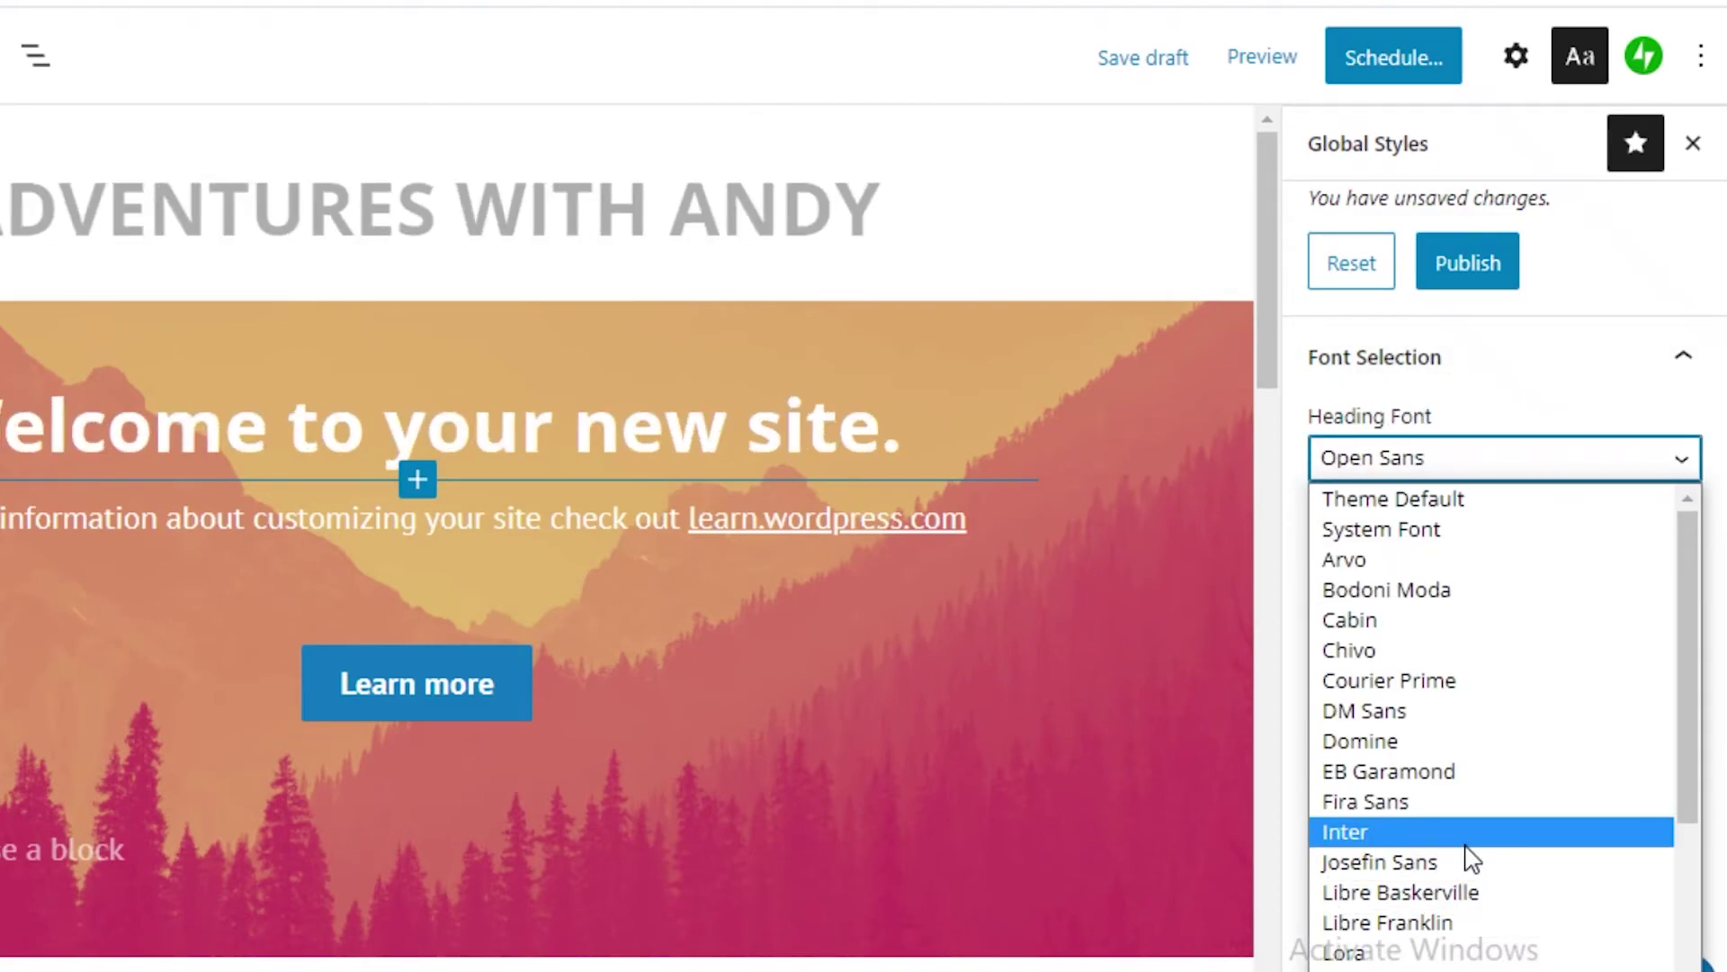
{"action": "left_click", "coordinate": [1466, 841]}
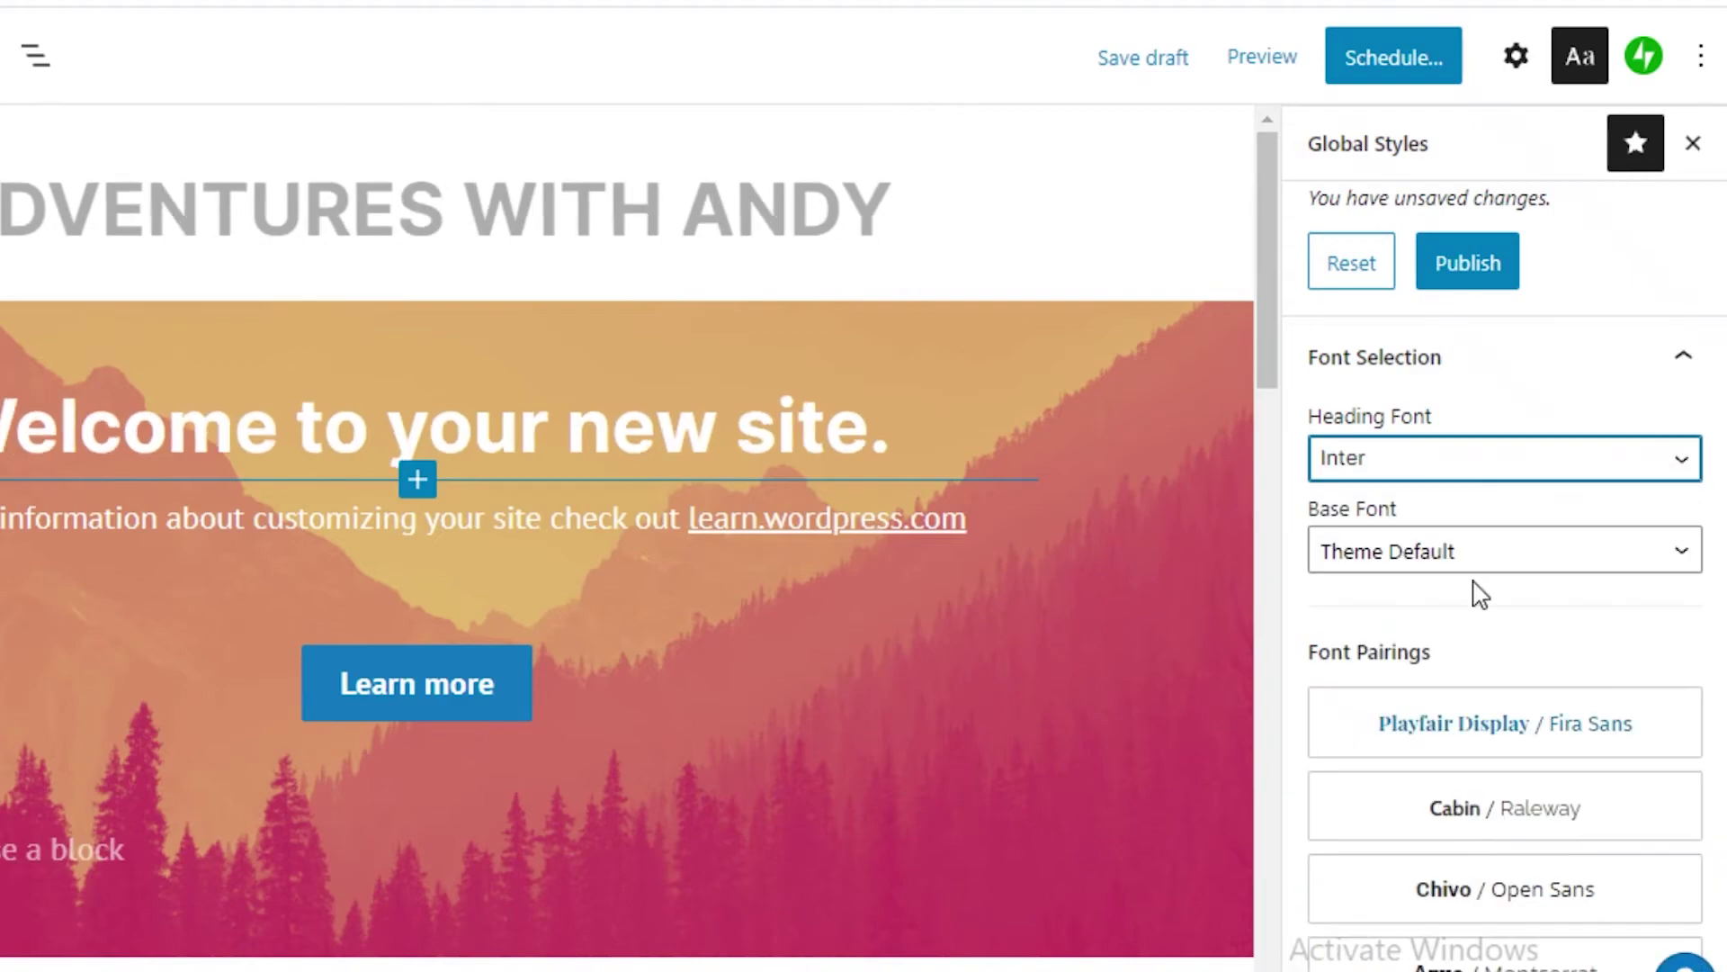
{"action": "left_click", "coordinate": [1388, 562]}
{"action": "left_click", "coordinate": [1394, 482]}
{"action": "left_click", "coordinate": [1407, 556]}
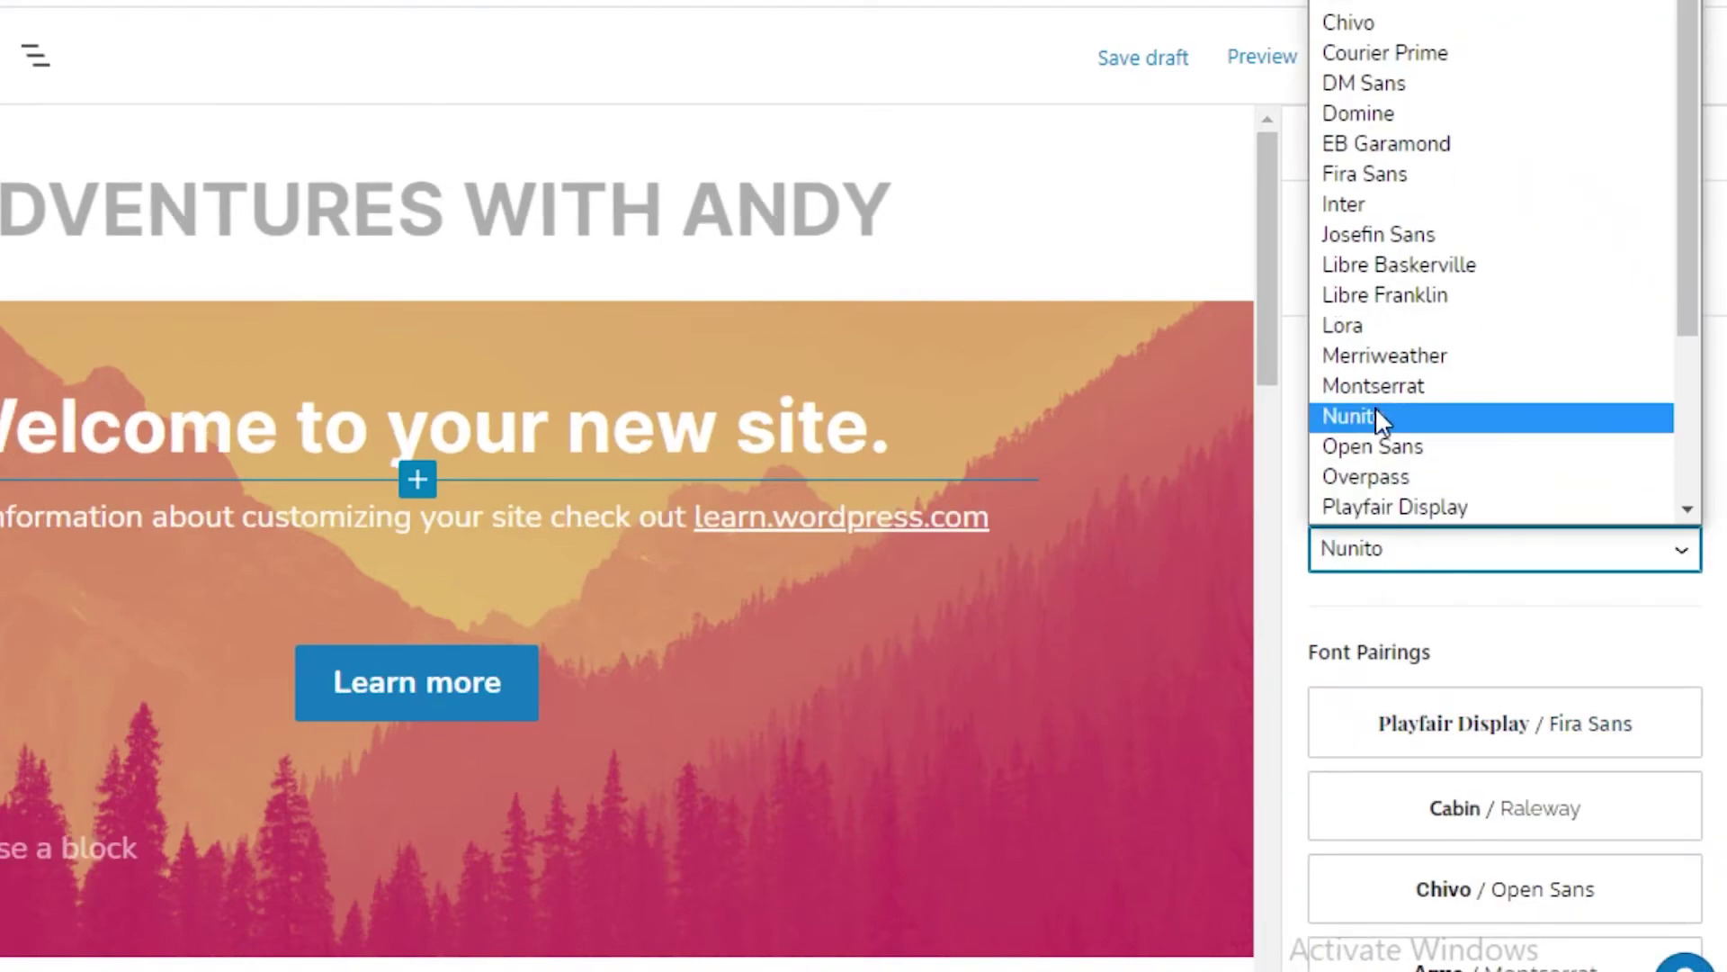
{"action": "left_click", "coordinate": [1372, 326]}
Step: Look over the suggested font pairings and close the Global Styles settings
{"action": "scroll", "coordinate": [1446, 617], "scroll_direction": "down", "scroll_amount": 6}
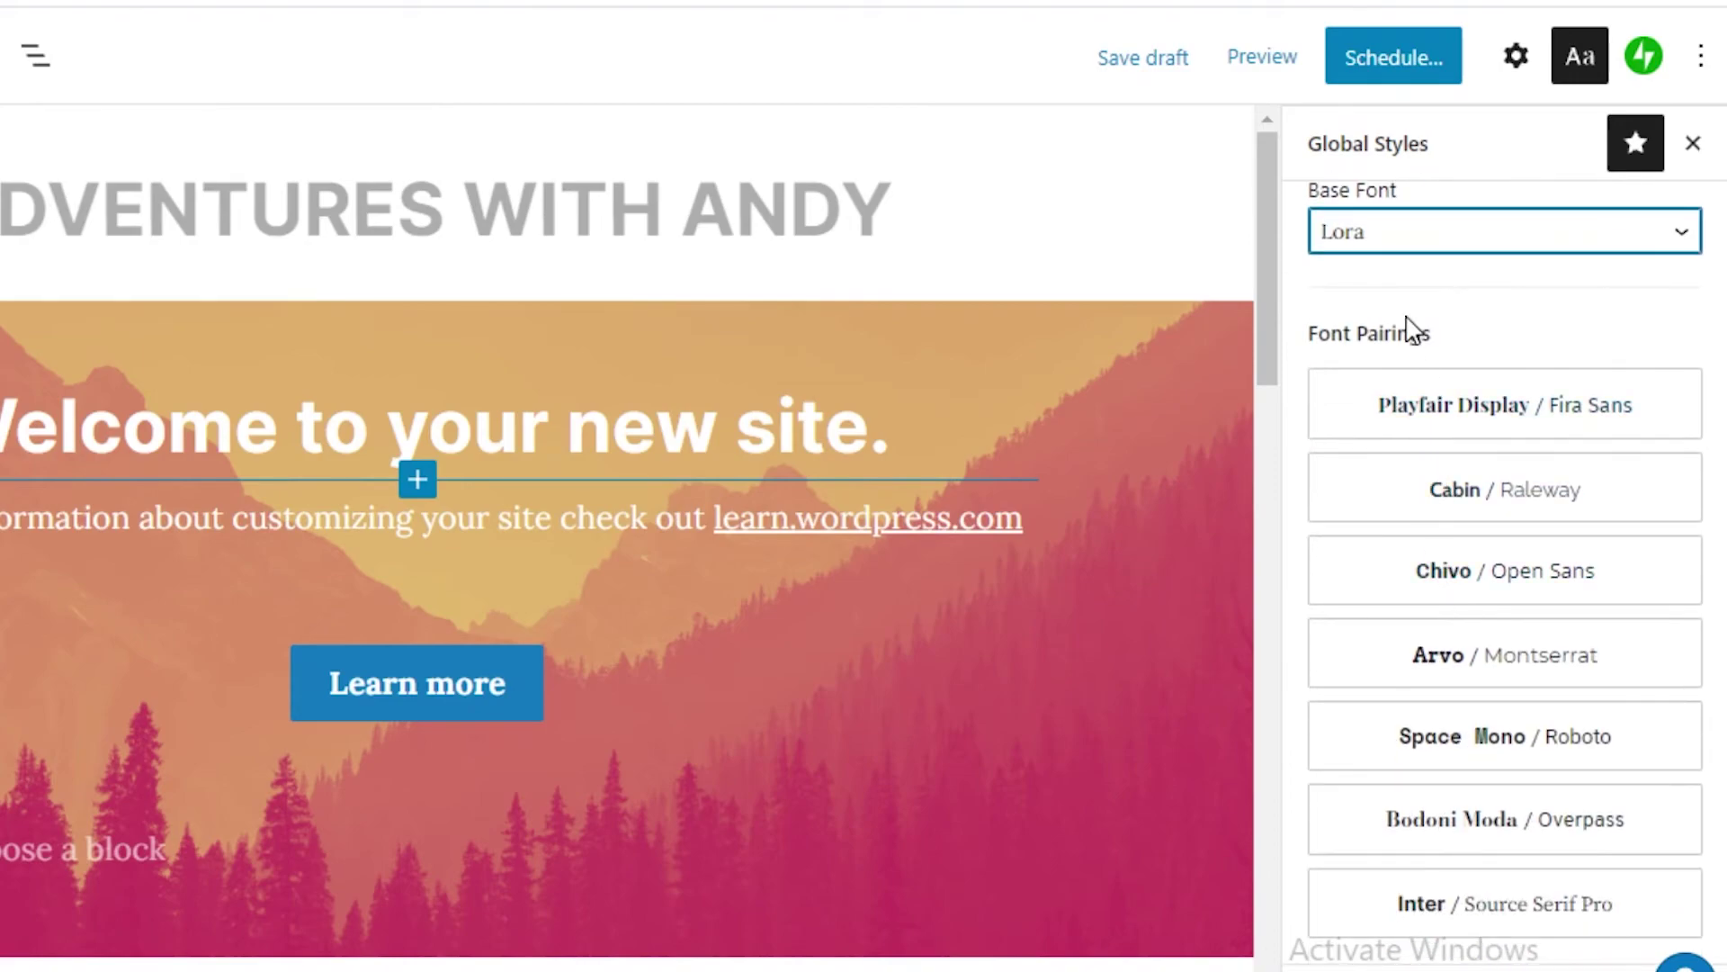
{"action": "scroll", "coordinate": [1554, 657], "scroll_direction": "up", "scroll_amount": 5}
{"action": "scroll", "coordinate": [1444, 590], "scroll_direction": "down", "scroll_amount": 5}
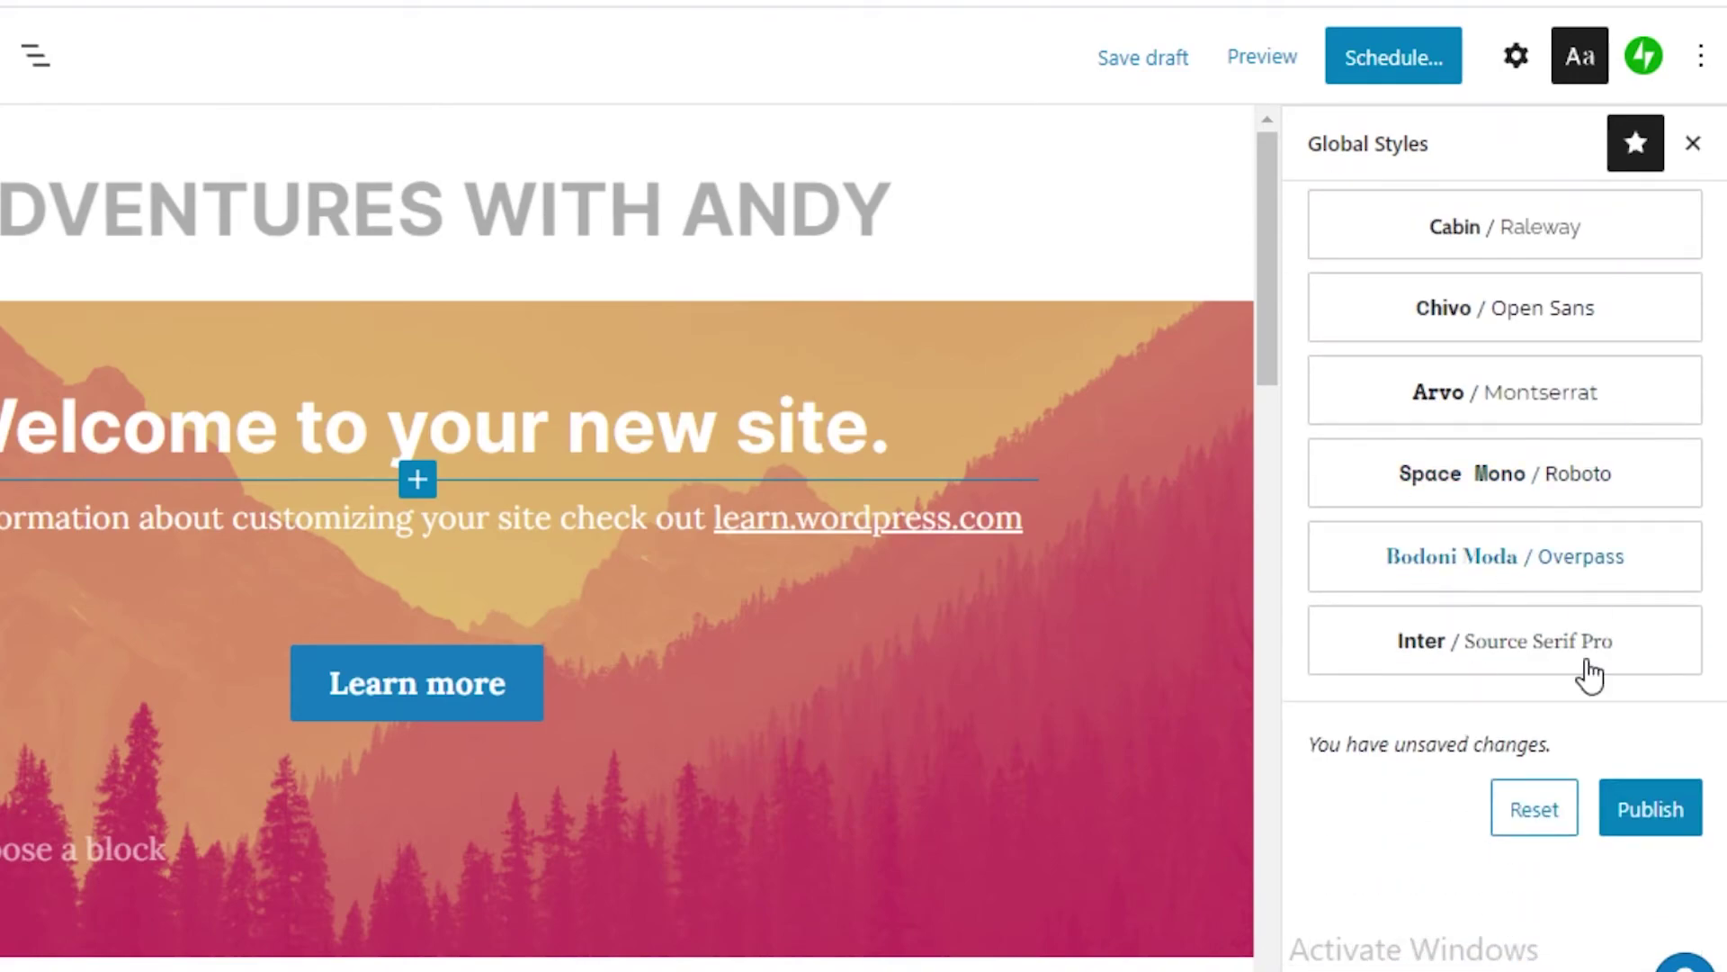
{"action": "scroll", "coordinate": [1520, 432], "scroll_direction": "up", "scroll_amount": 5}
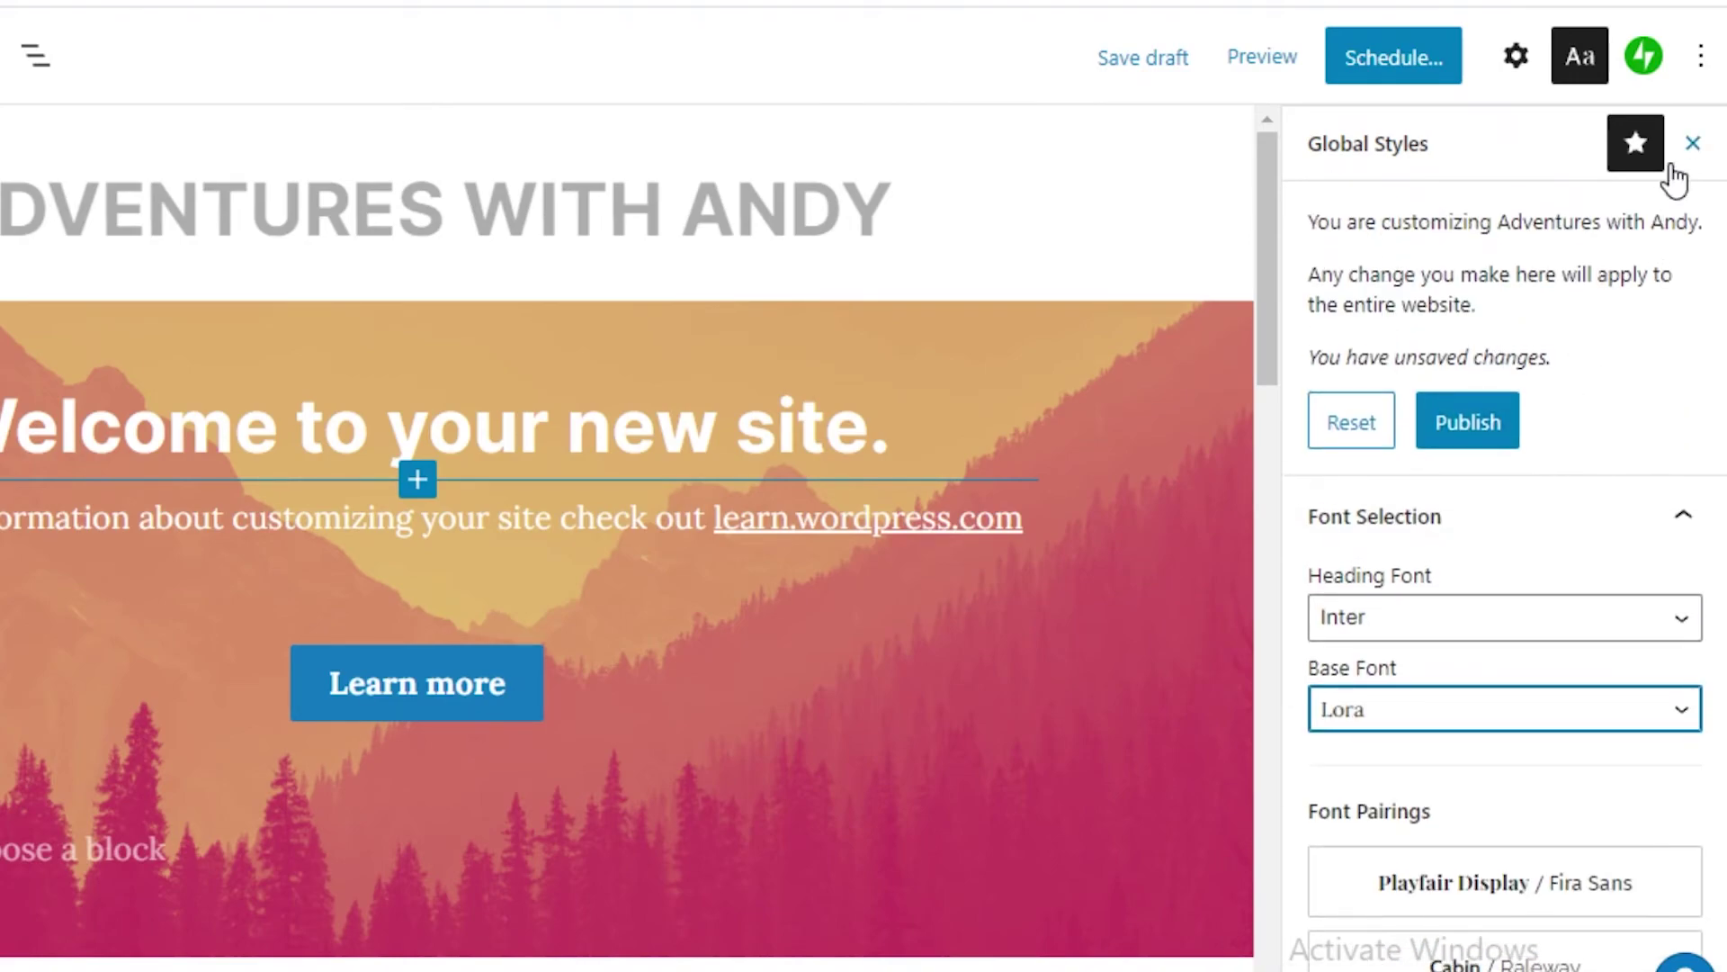
{"action": "left_click", "coordinate": [1692, 144]}
Step: Turn on the Top toolbar view so all block and document tools are in a single place
{"action": "left_click", "coordinate": [1700, 56]}
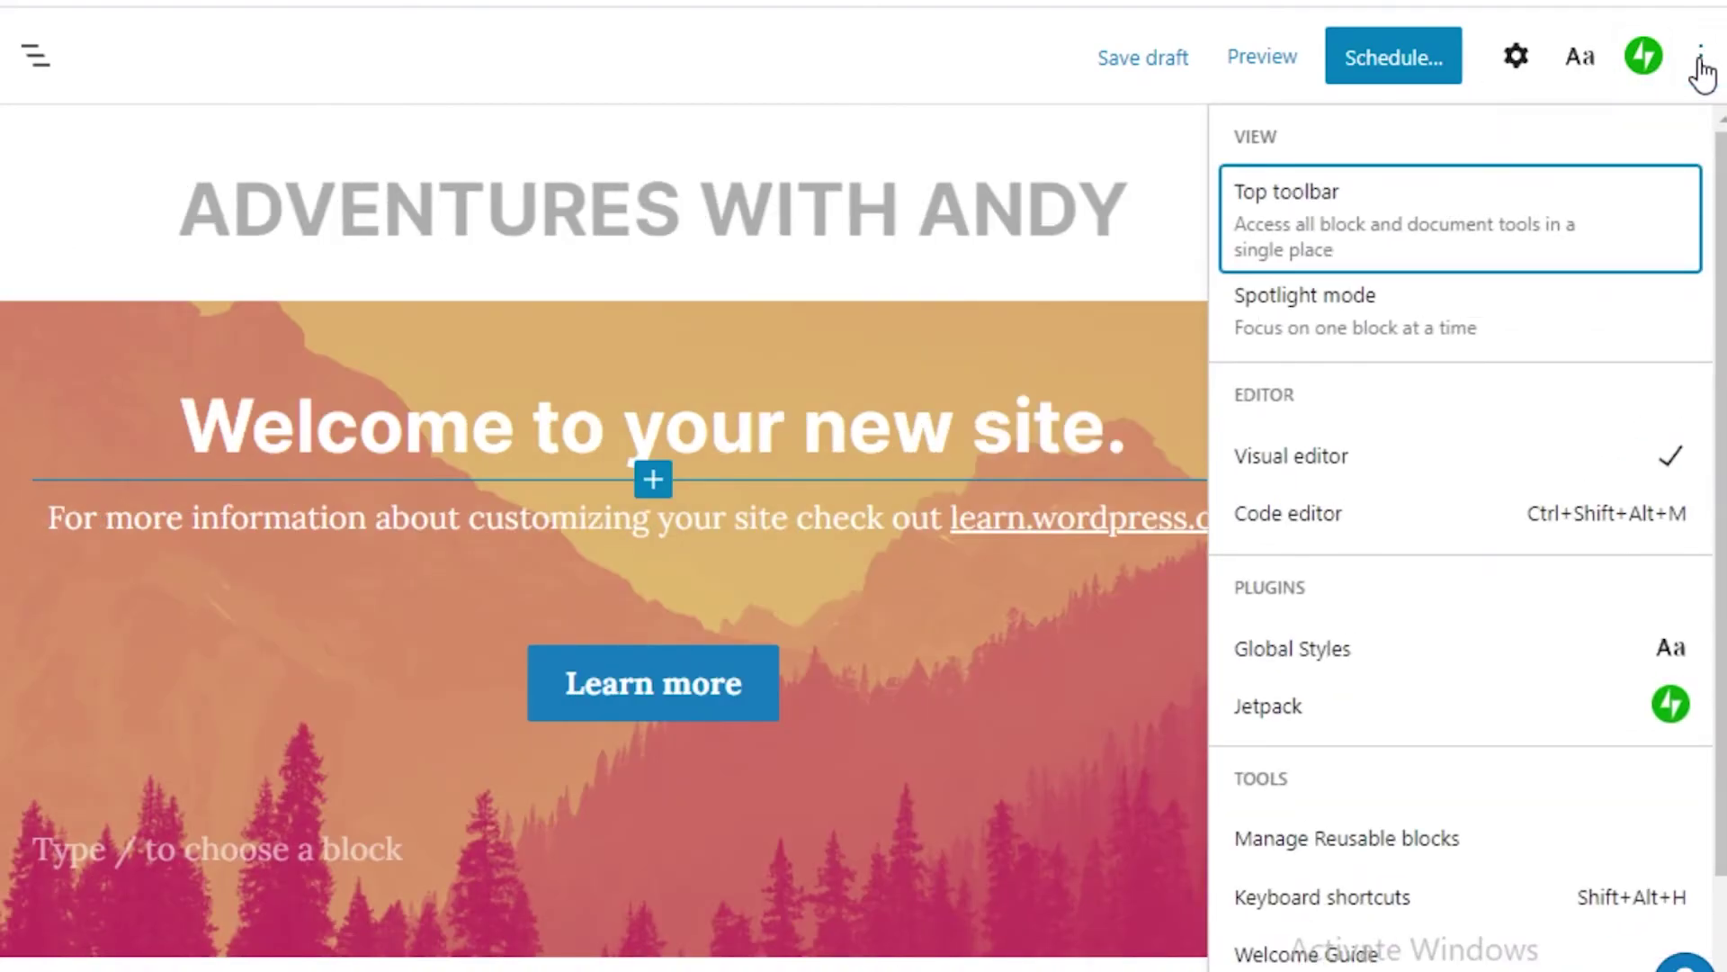
{"action": "left_click", "coordinate": [1437, 216]}
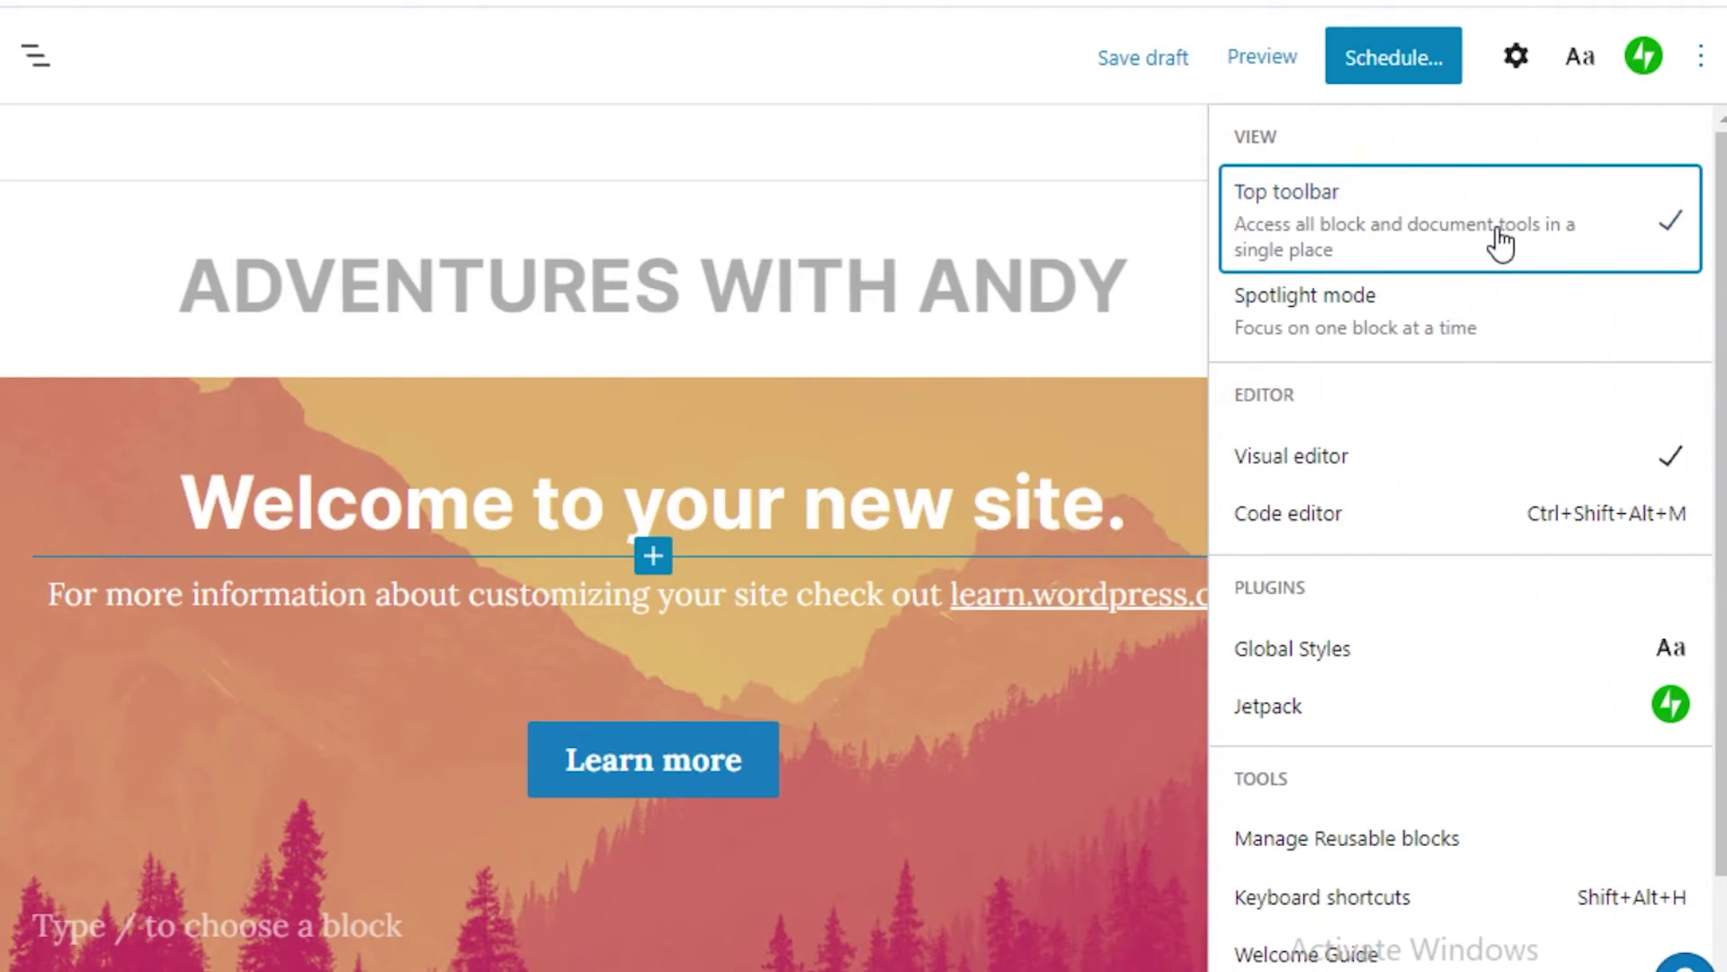
{"action": "left_click", "coordinate": [166, 121]}
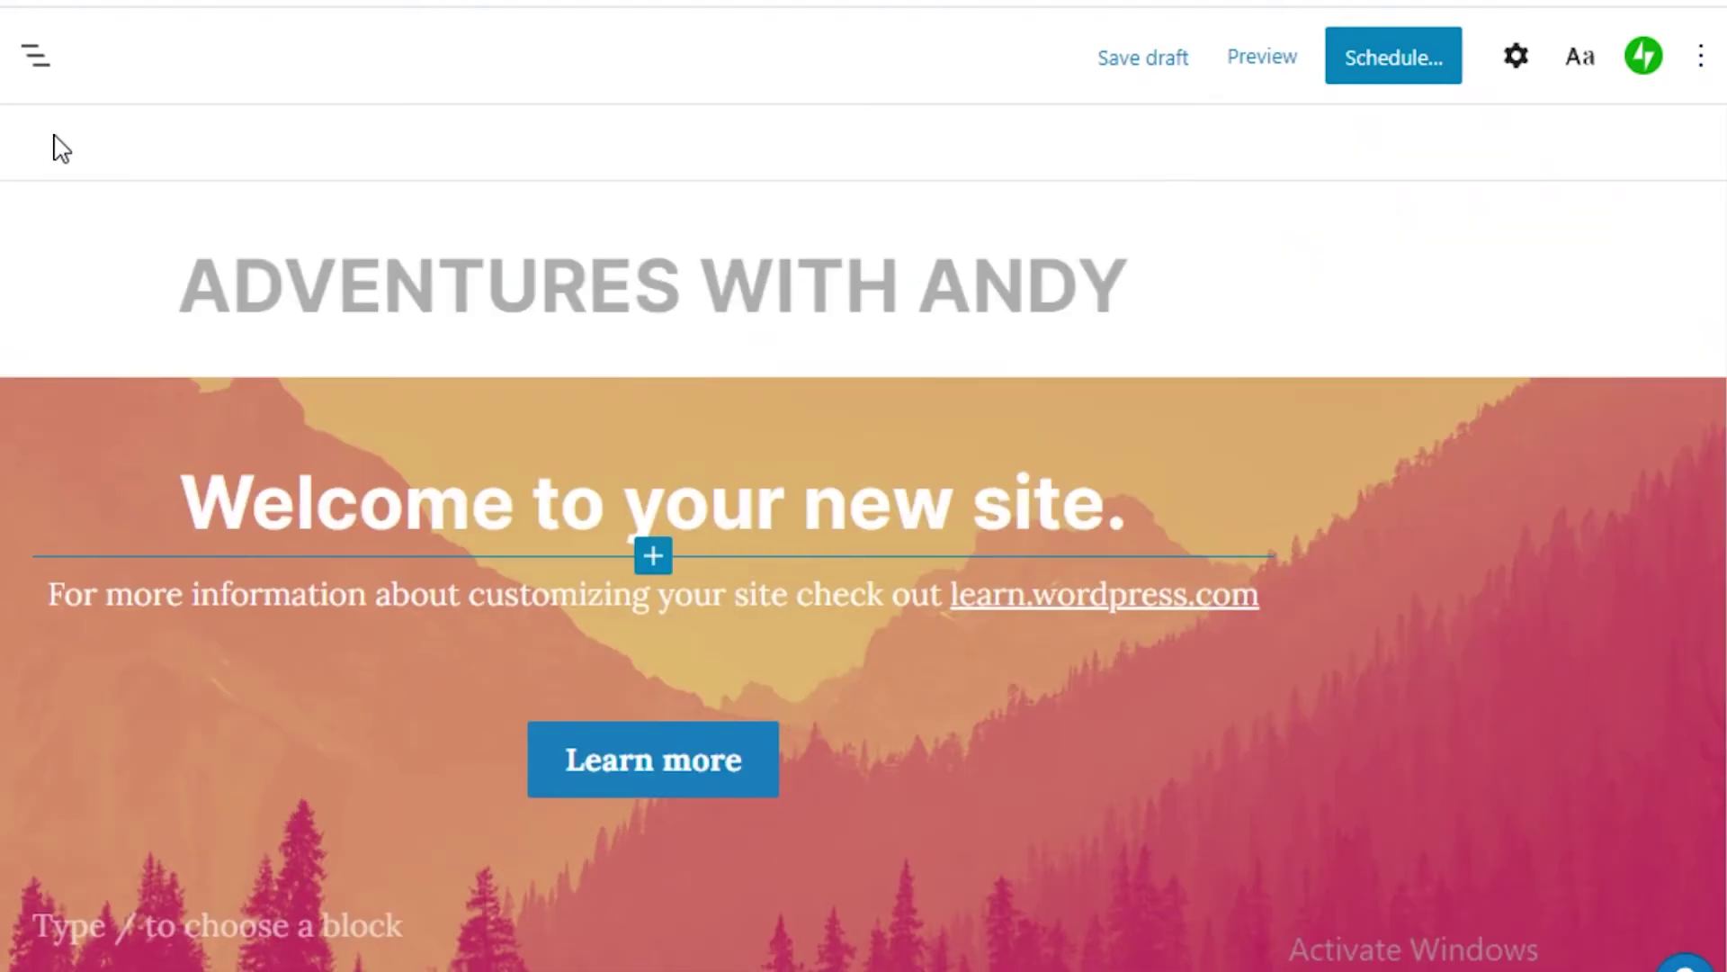
Step: Examine the editor's remaining view, editor, plugin and tool options, then close them
{"action": "left_click", "coordinate": [1701, 55]}
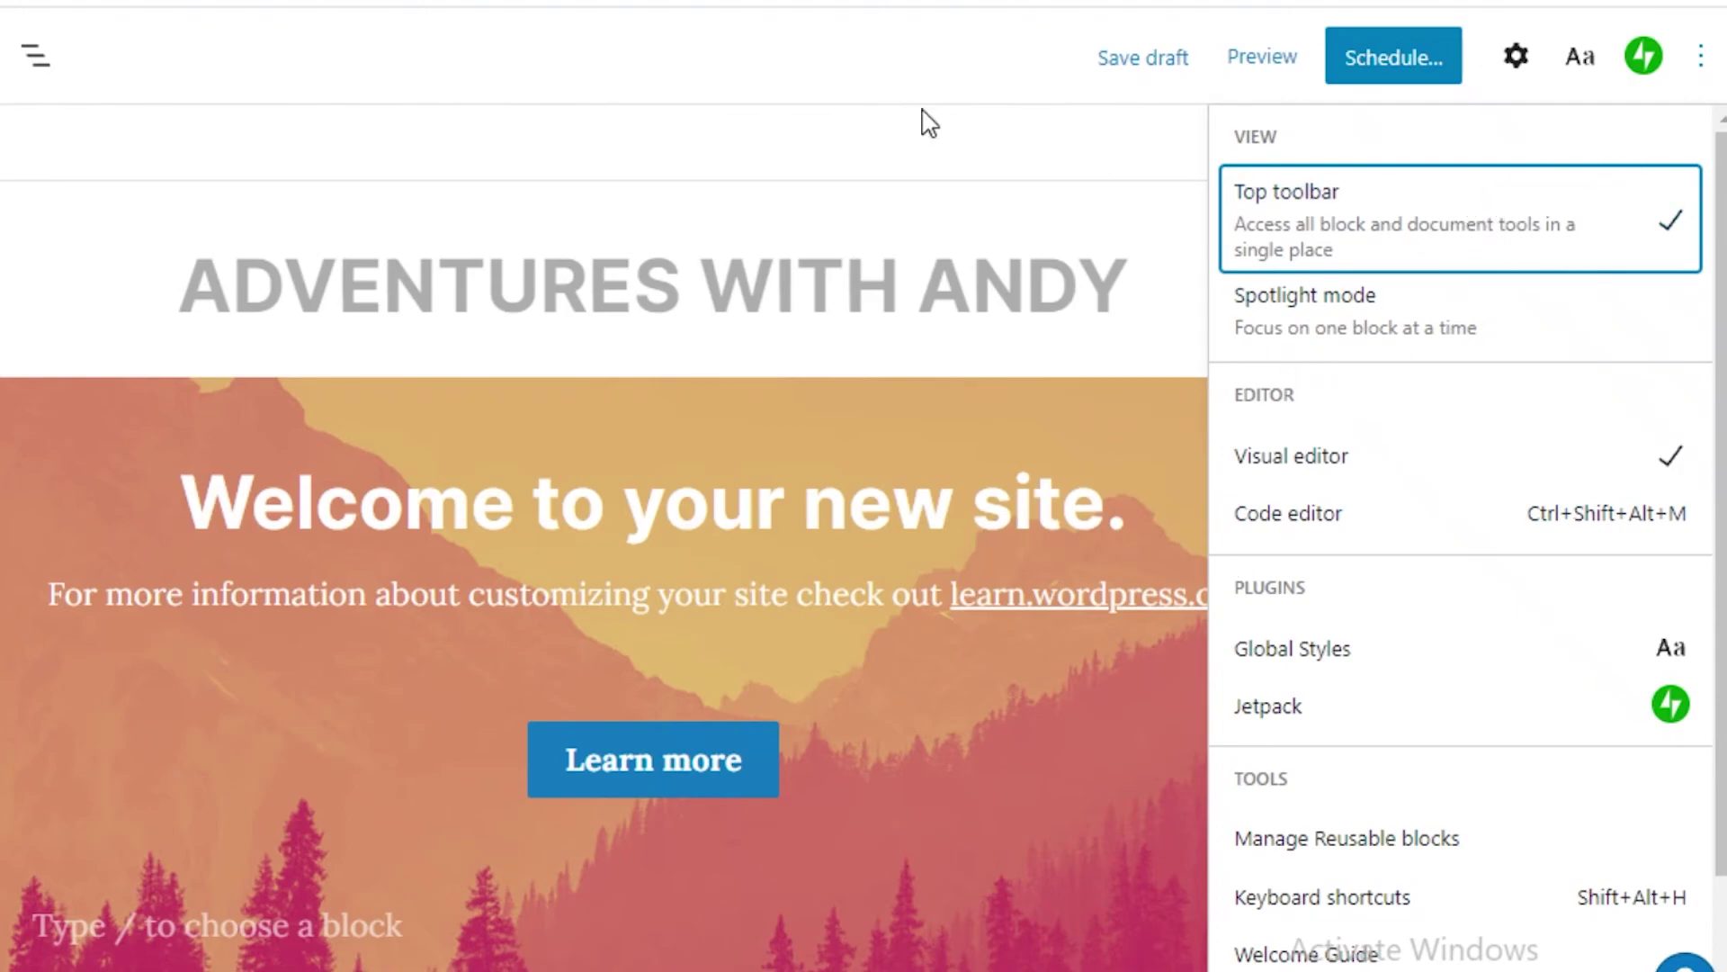
{"action": "scroll", "coordinate": [1482, 254], "scroll_direction": "down", "scroll_amount": 2}
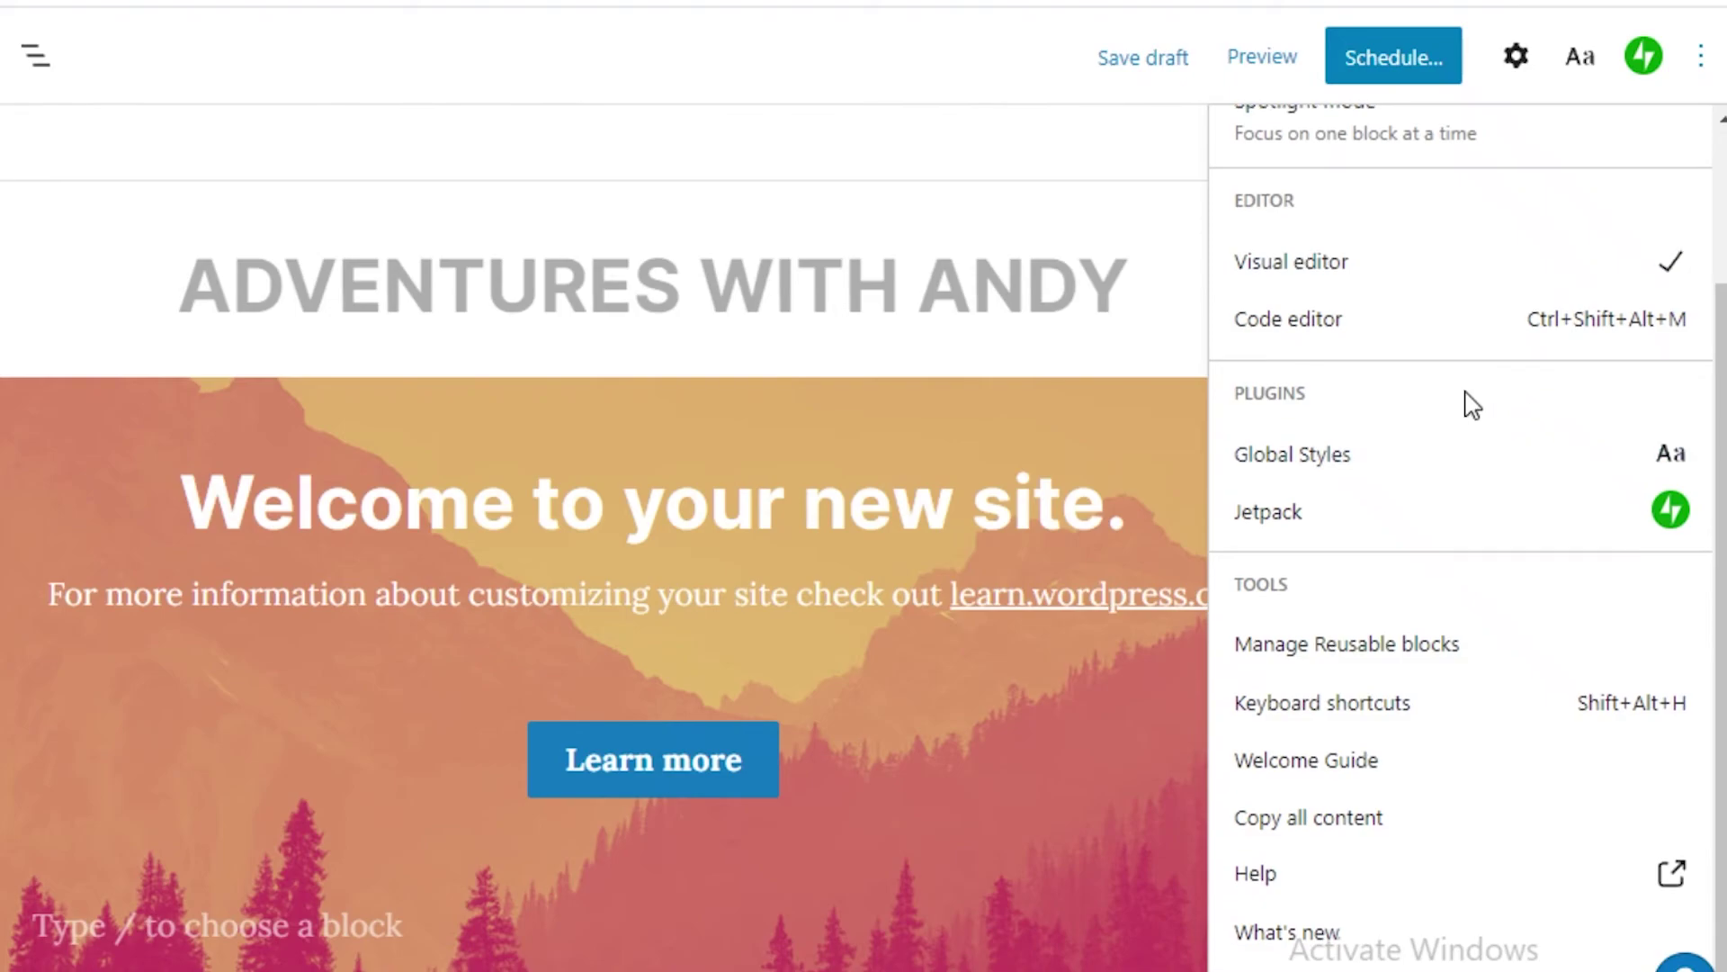
{"action": "scroll", "coordinate": [1470, 401], "scroll_direction": "up", "scroll_amount": 2}
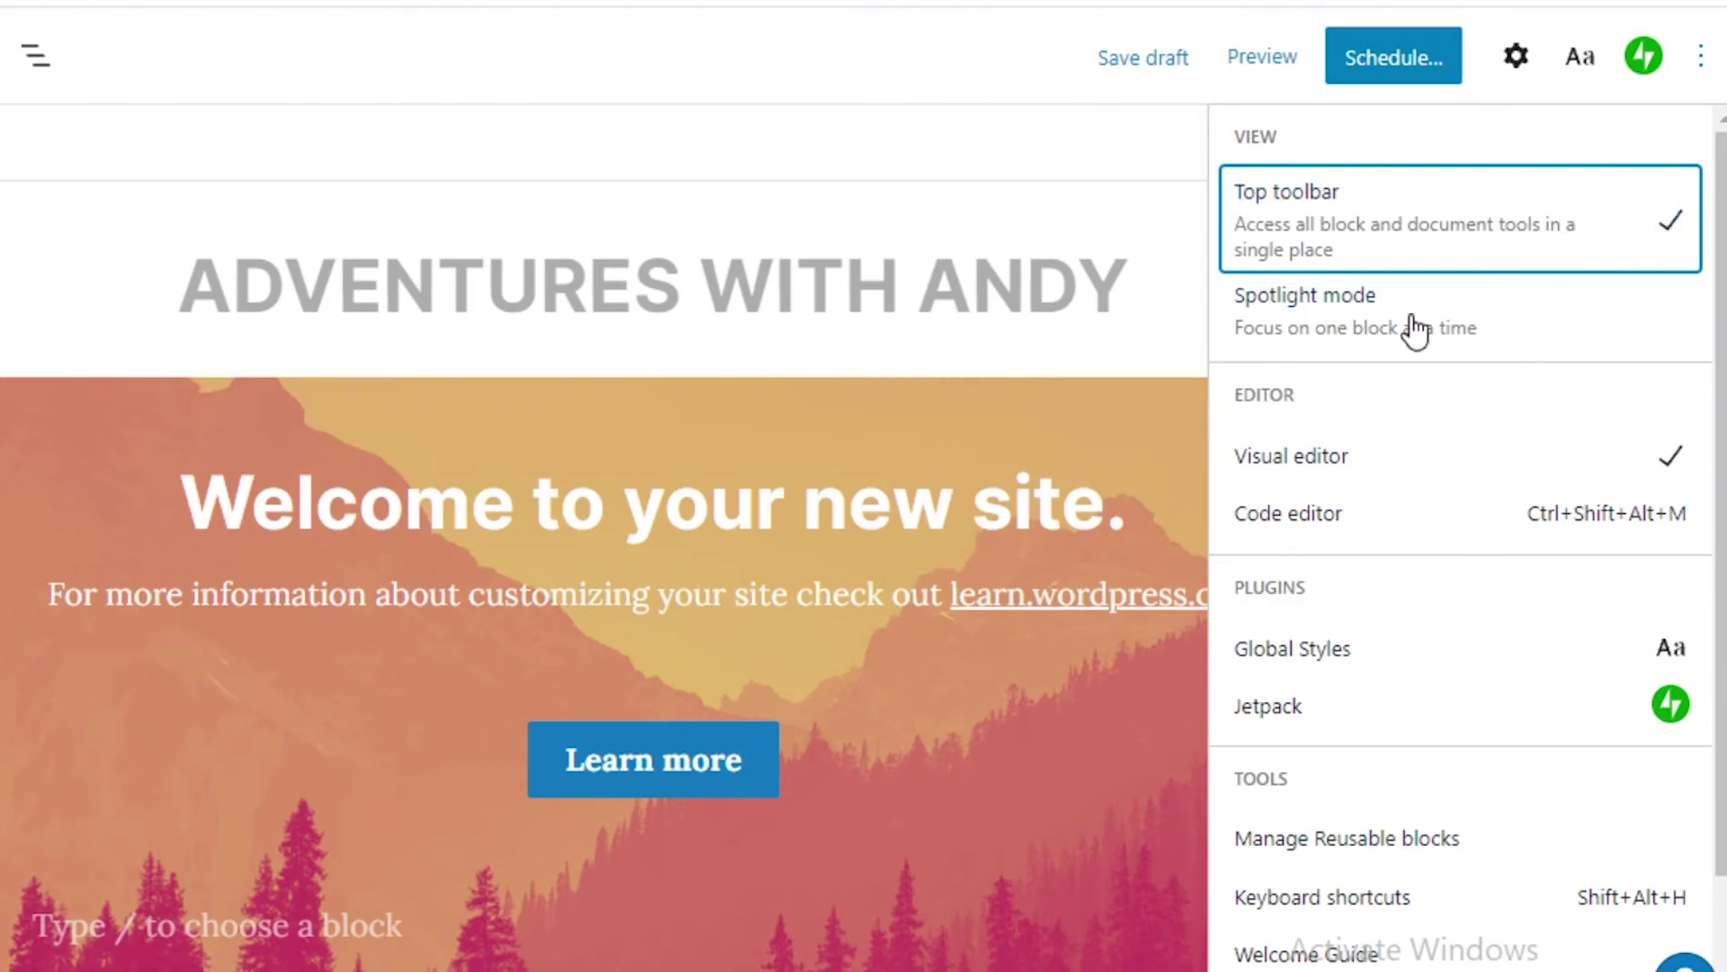
{"action": "left_click", "coordinate": [862, 271]}
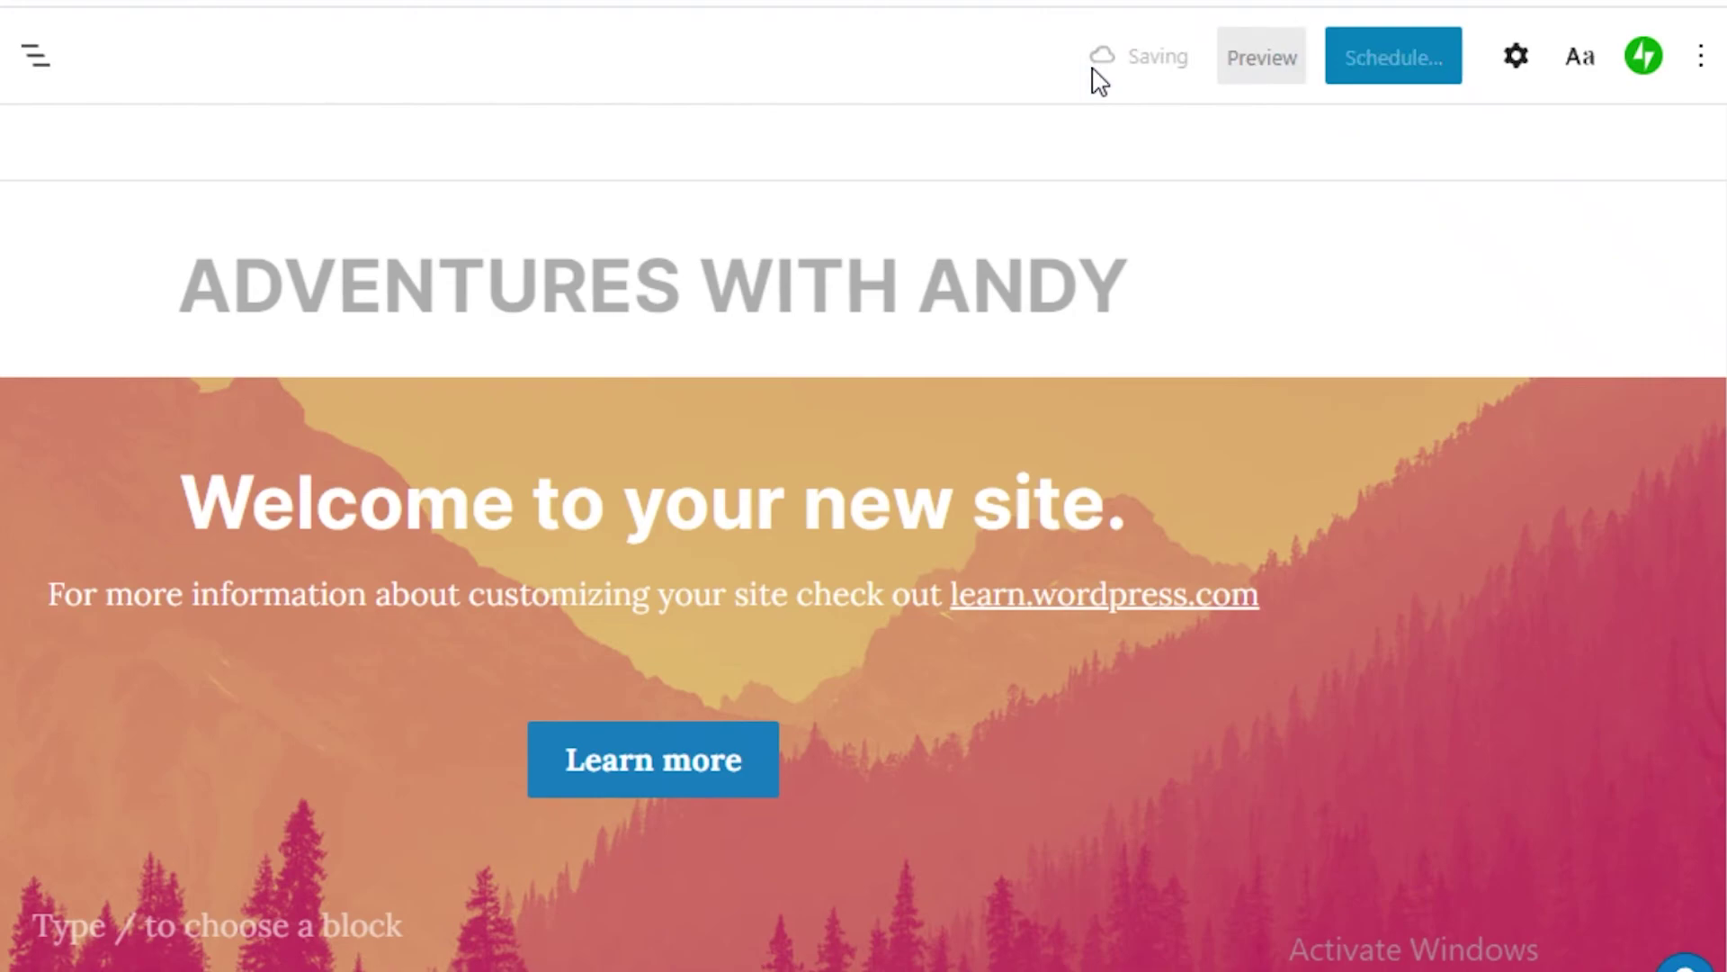
Step: Schedule the homepage for publication with its public visibility and confirm the pre-publish check
{"action": "left_click", "coordinate": [1386, 72]}
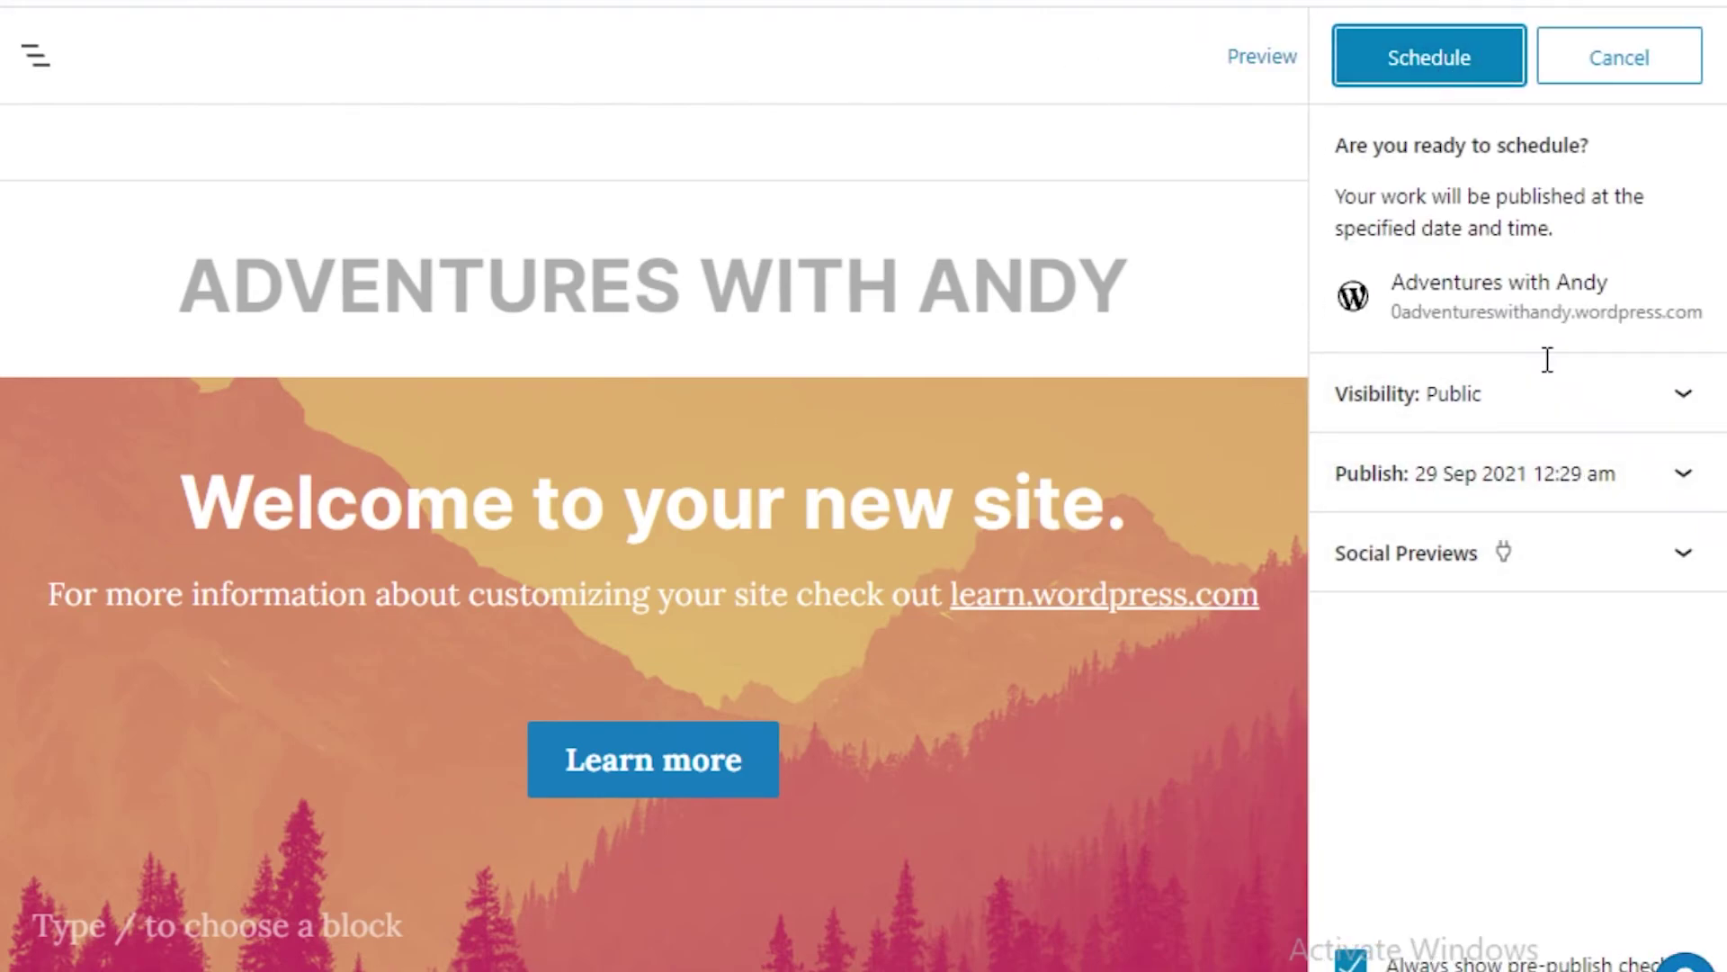
{"action": "left_click", "coordinate": [1431, 76]}
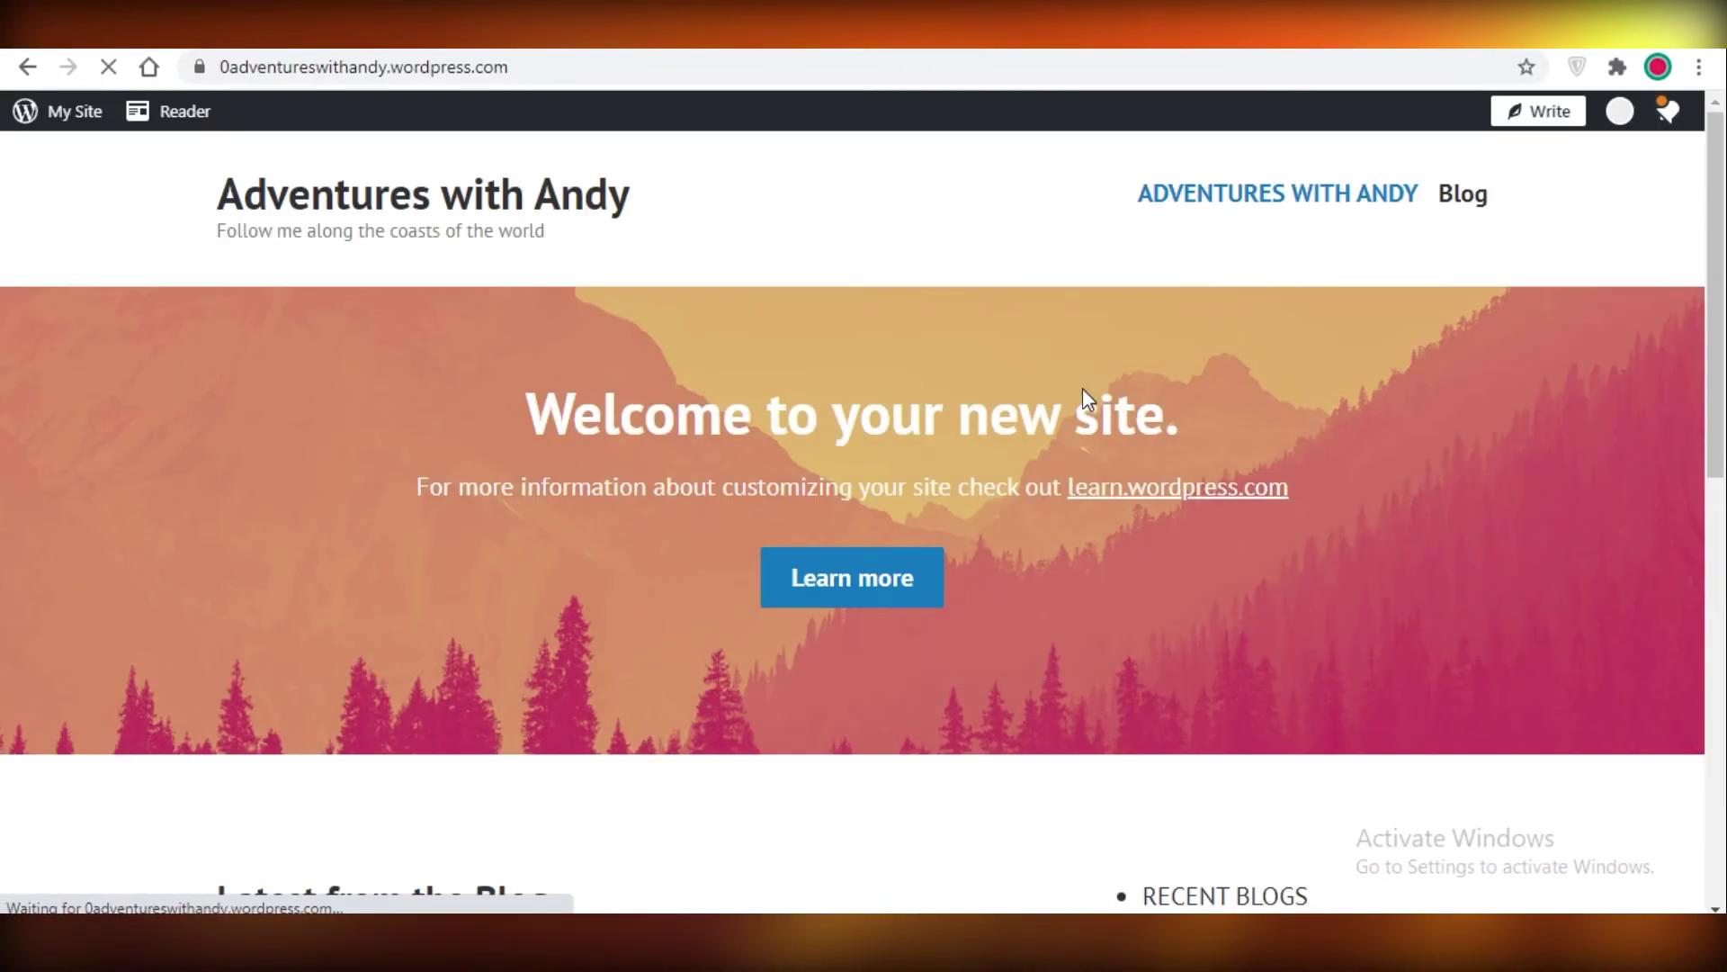
Step: Look over the site's live homepage from the header and navigation down to the blog posts and subscribe section
{"action": "scroll", "coordinate": [1417, 506], "scroll_direction": "down", "scroll_amount": 10}
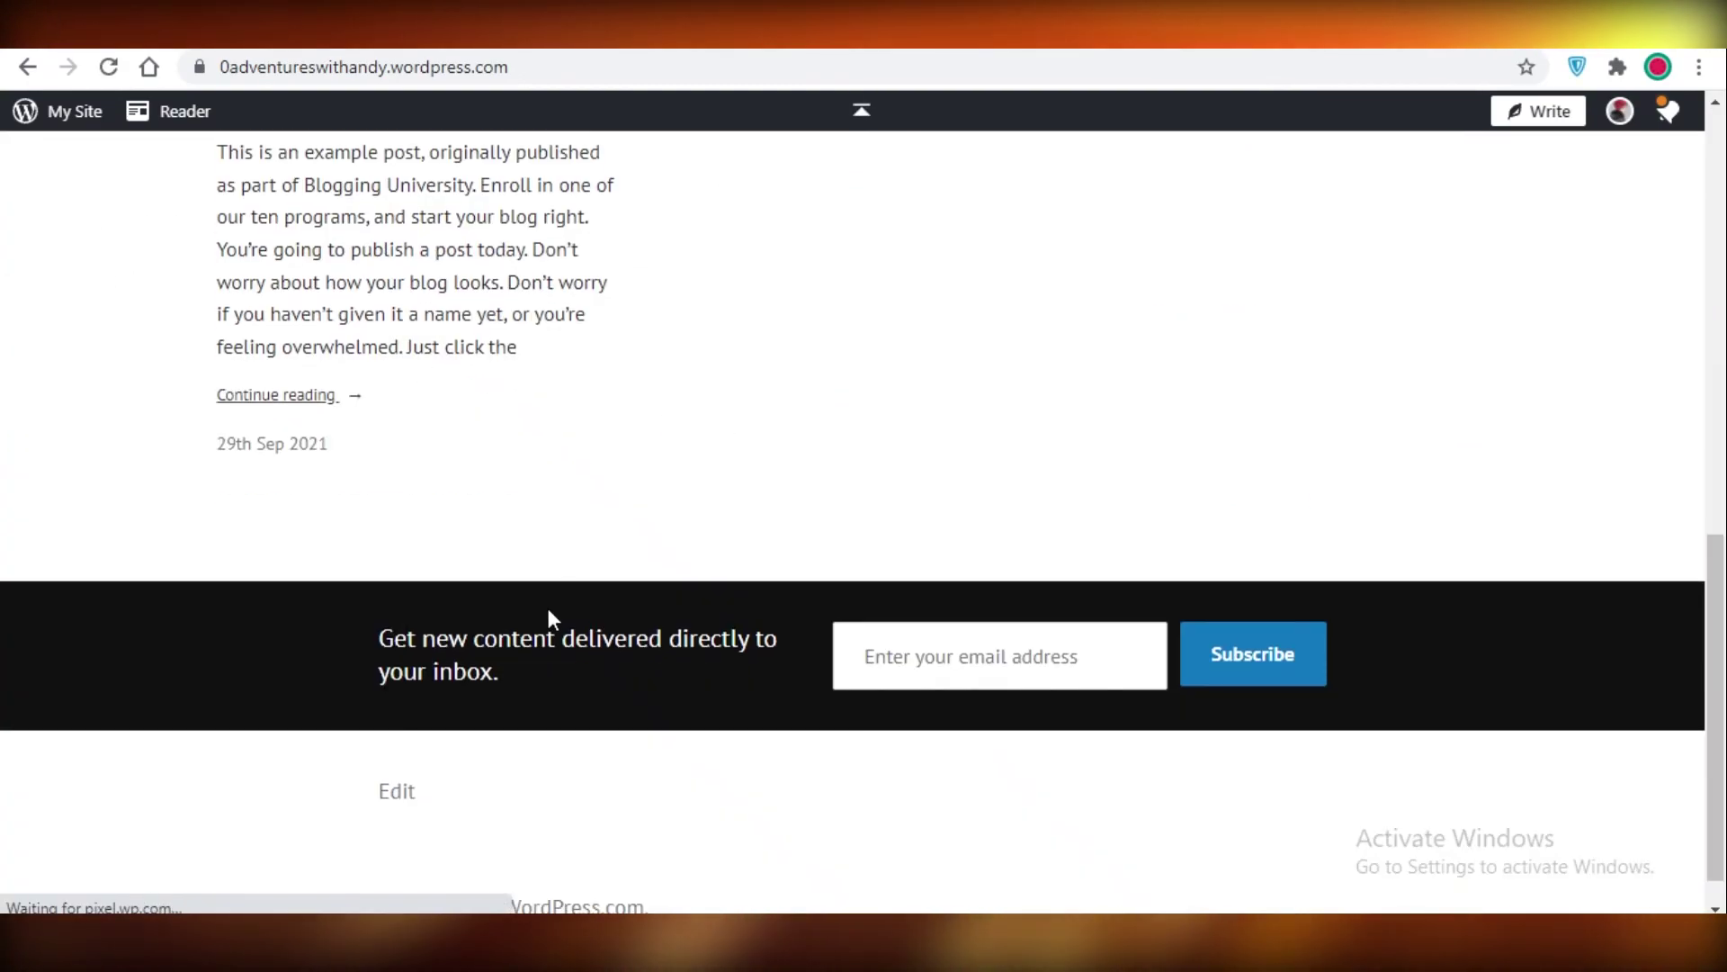
{"action": "scroll", "coordinate": [546, 637], "scroll_direction": "up", "scroll_amount": 10}
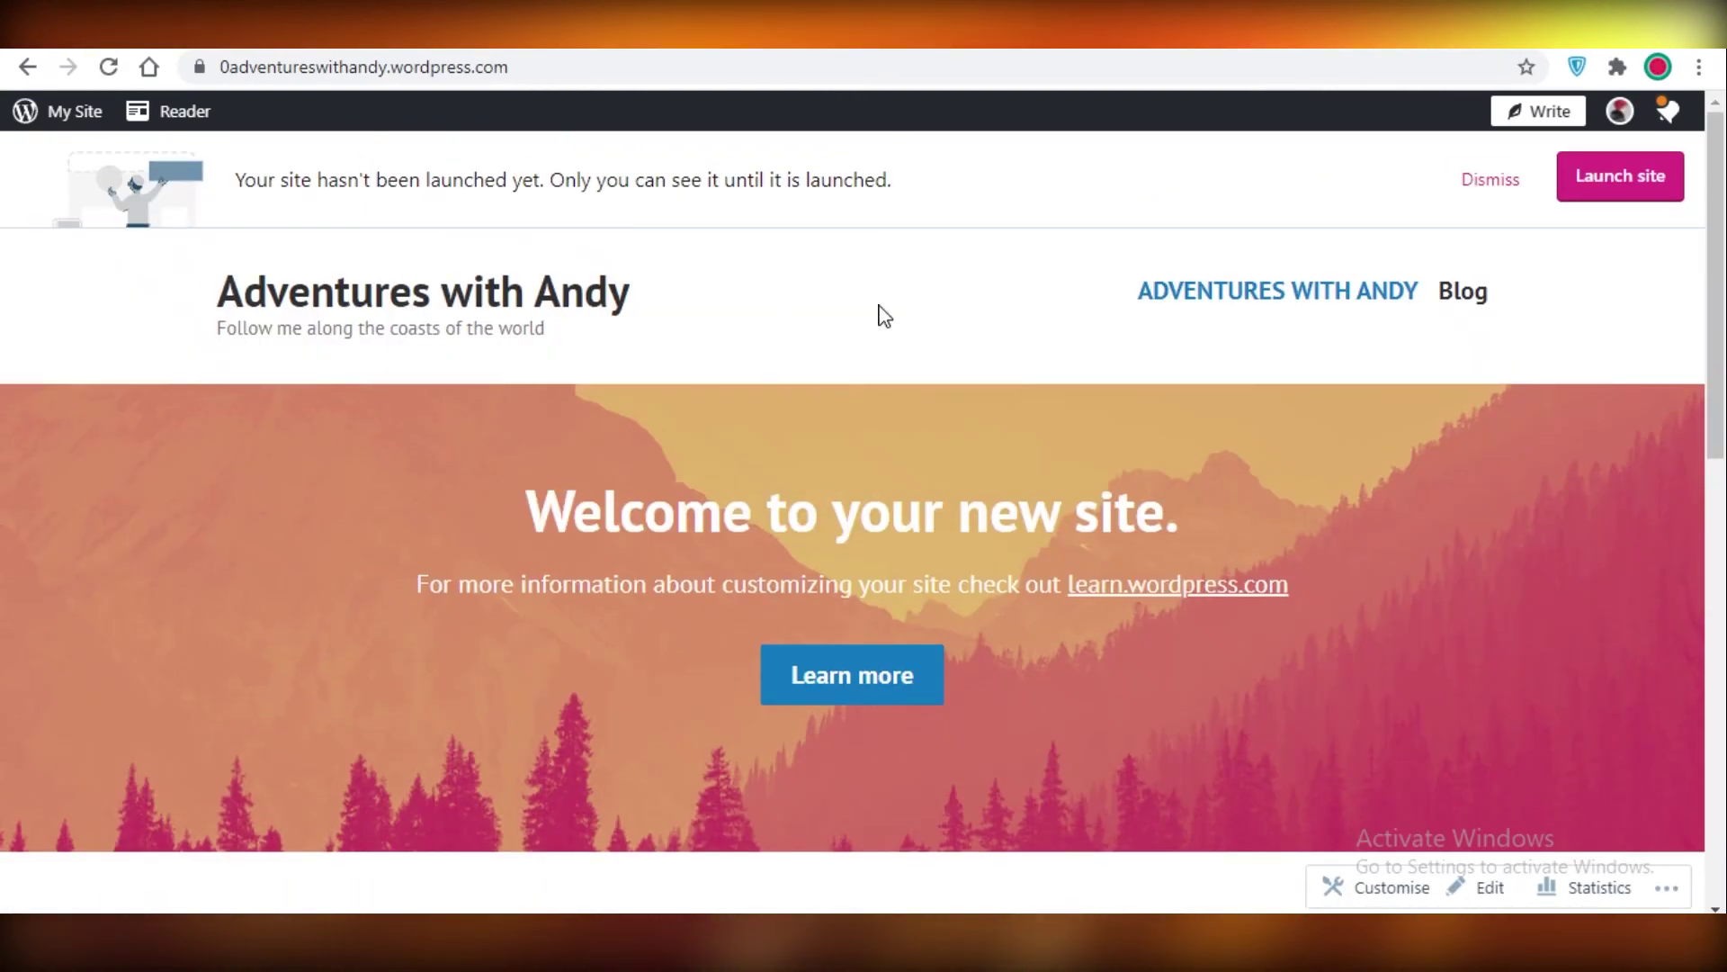
{"action": "scroll", "coordinate": [1216, 262], "scroll_direction": "down", "scroll_amount": 1}
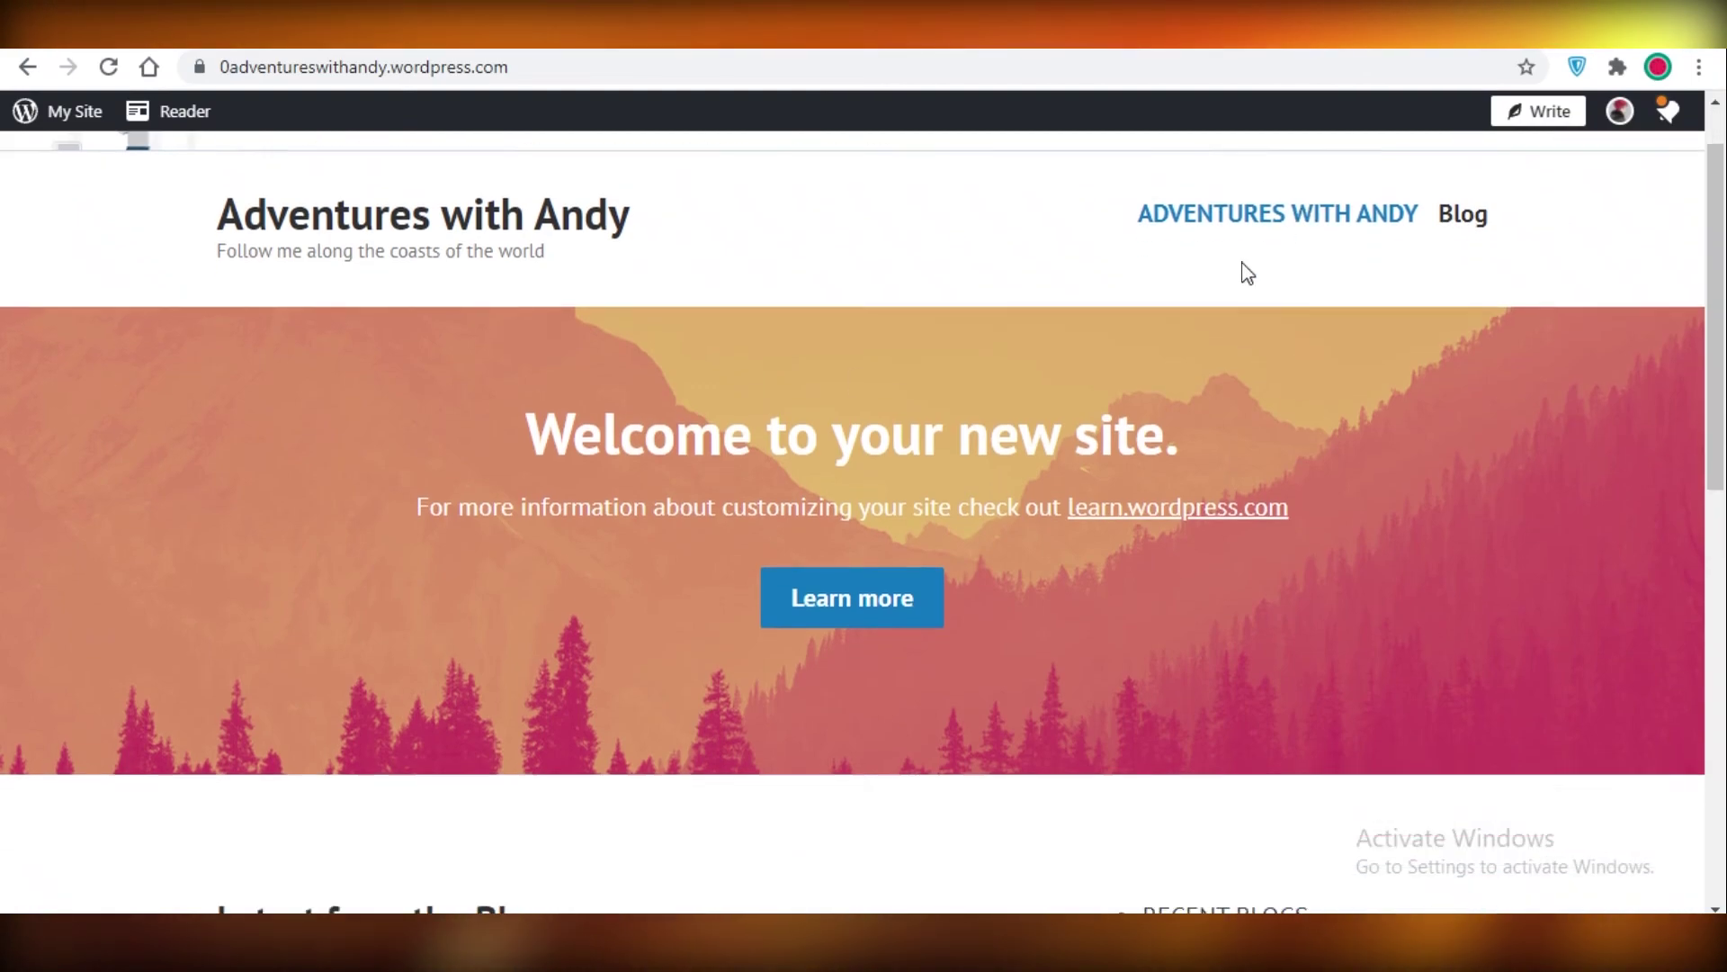
{"action": "scroll", "coordinate": [1216, 262], "scroll_direction": "down", "scroll_amount": 2}
{"action": "scroll", "coordinate": [1574, 640], "scroll_direction": "up", "scroll_amount": 4}
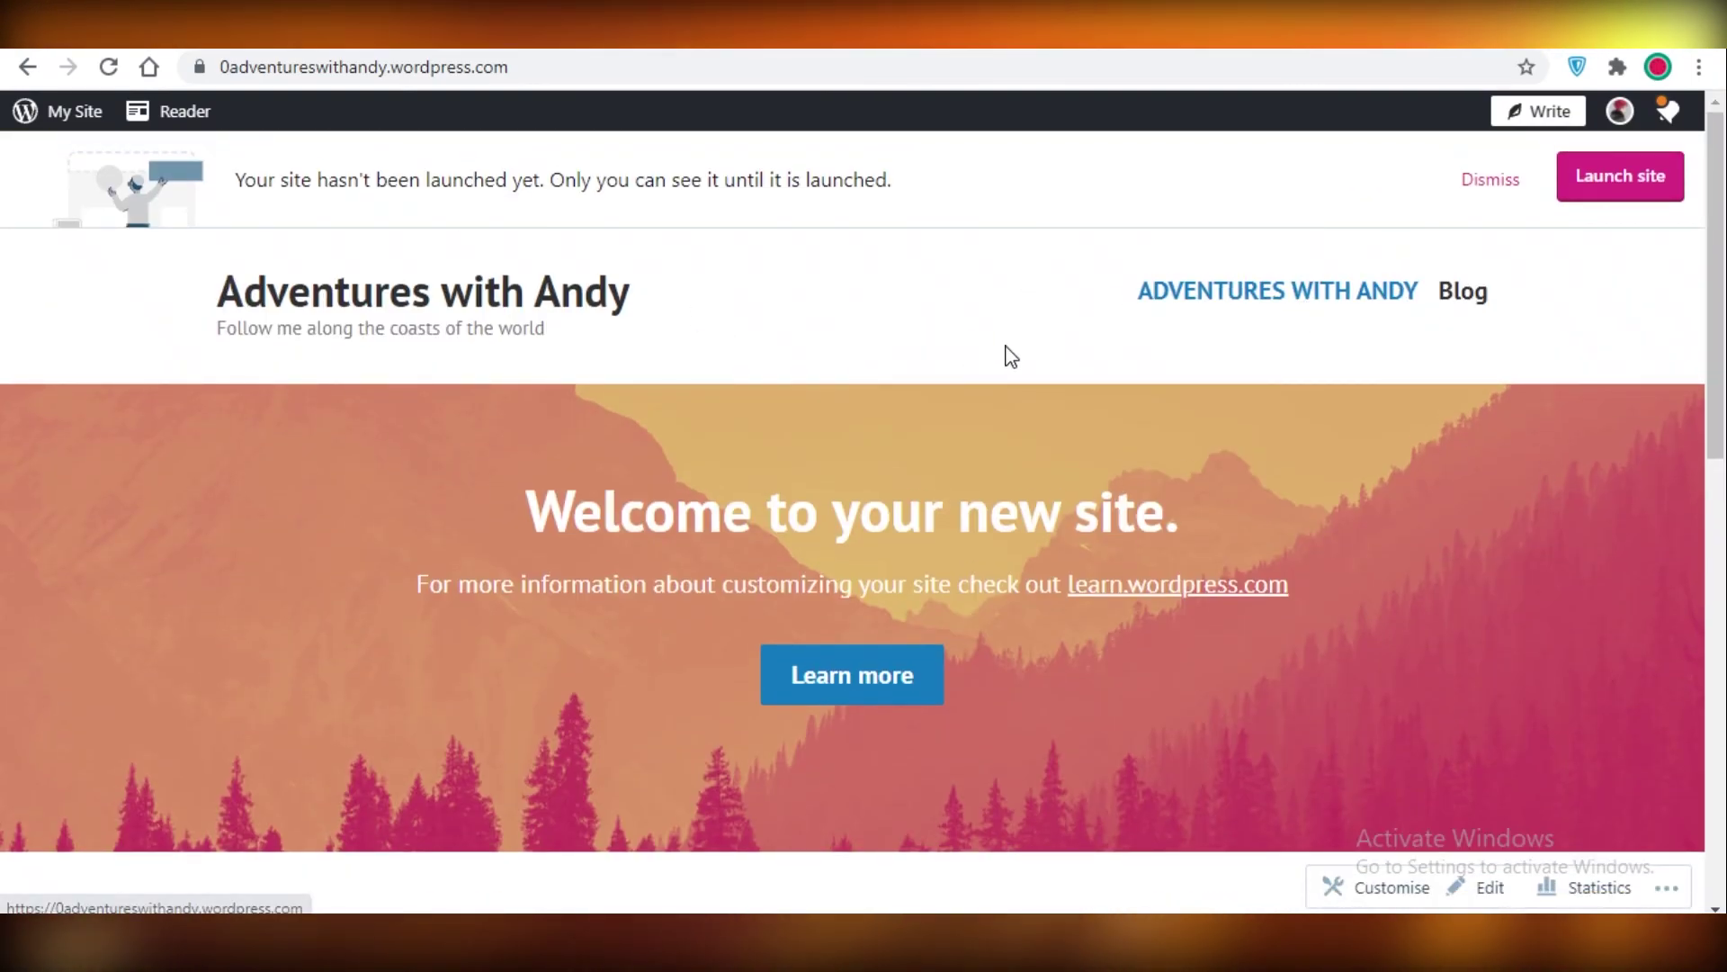
{"action": "scroll", "coordinate": [1011, 357], "scroll_direction": "down", "scroll_amount": 3}
{"action": "scroll", "coordinate": [971, 358], "scroll_direction": "up", "scroll_amount": 4}
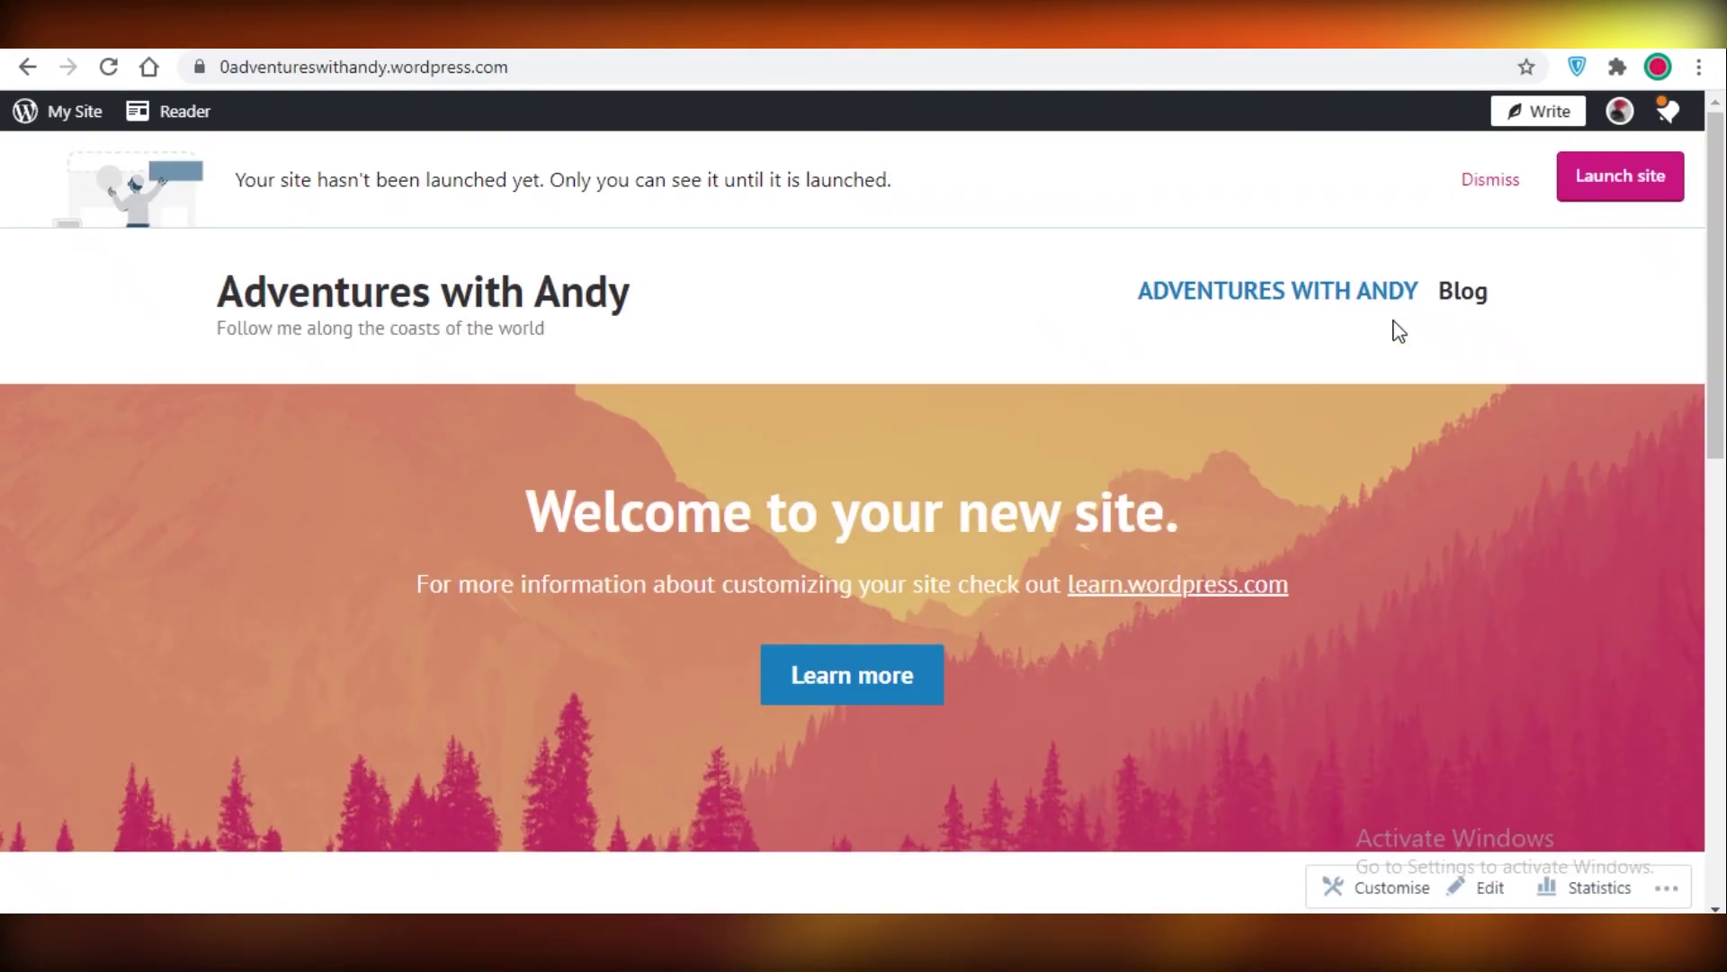
{"action": "scroll", "coordinate": [571, 301], "scroll_direction": "down", "scroll_amount": 2}
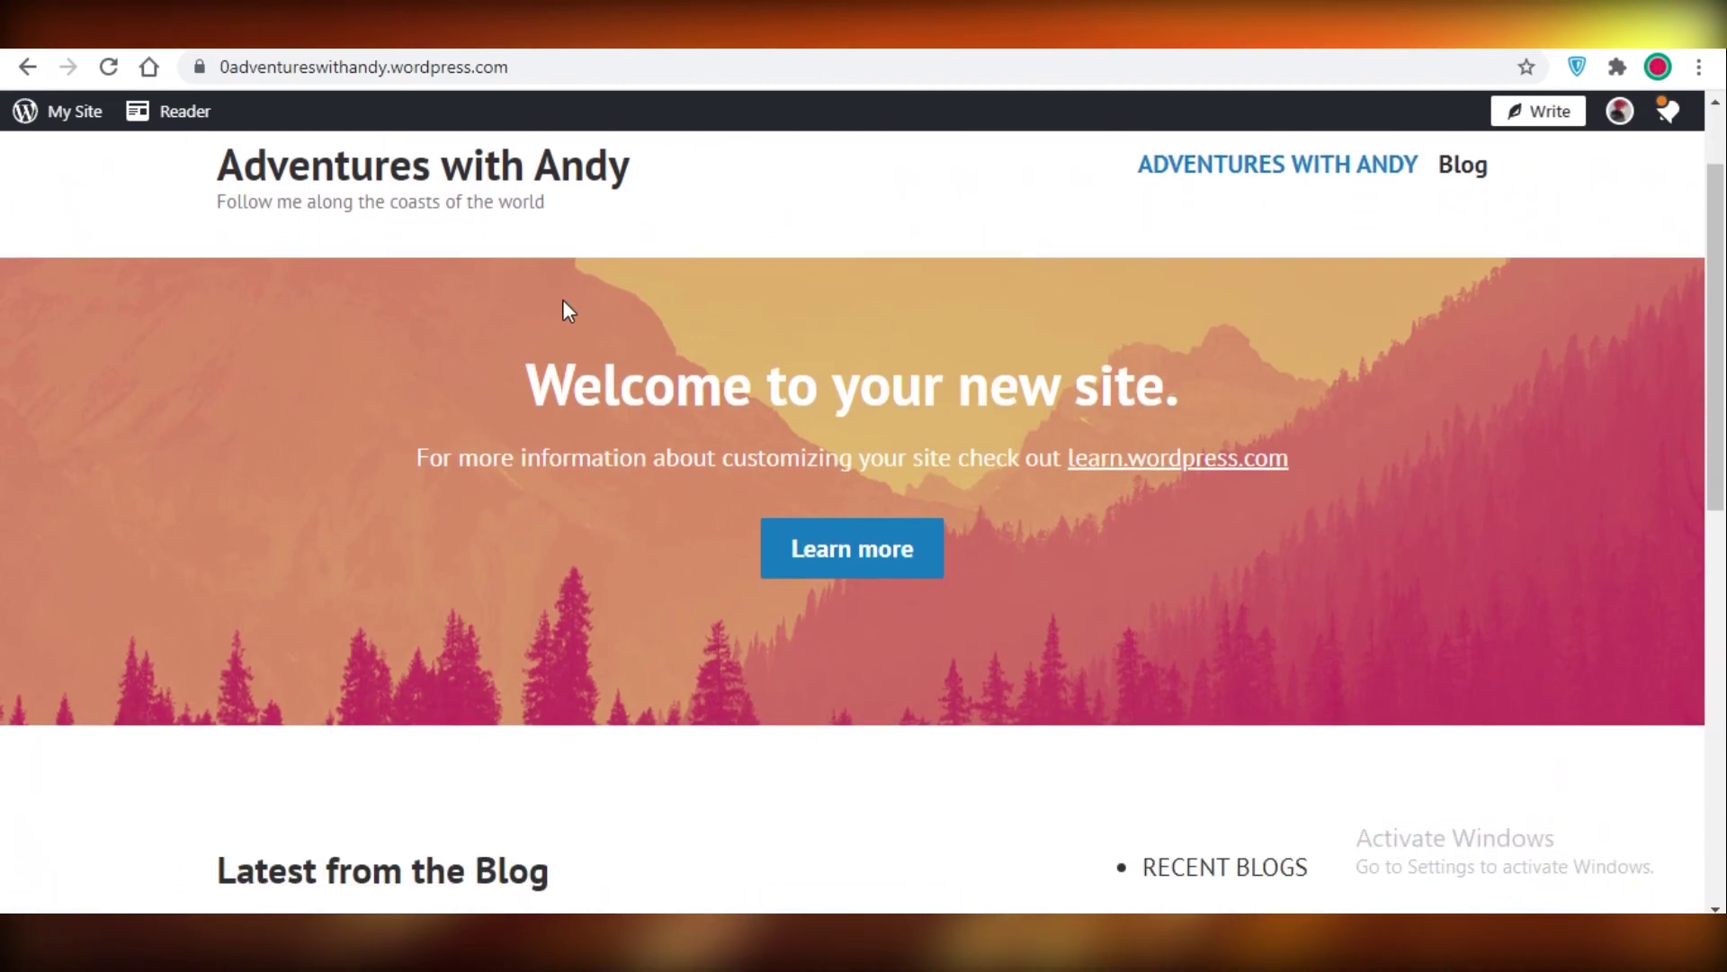
{"action": "scroll", "coordinate": [552, 311], "scroll_direction": "up", "scroll_amount": 2}
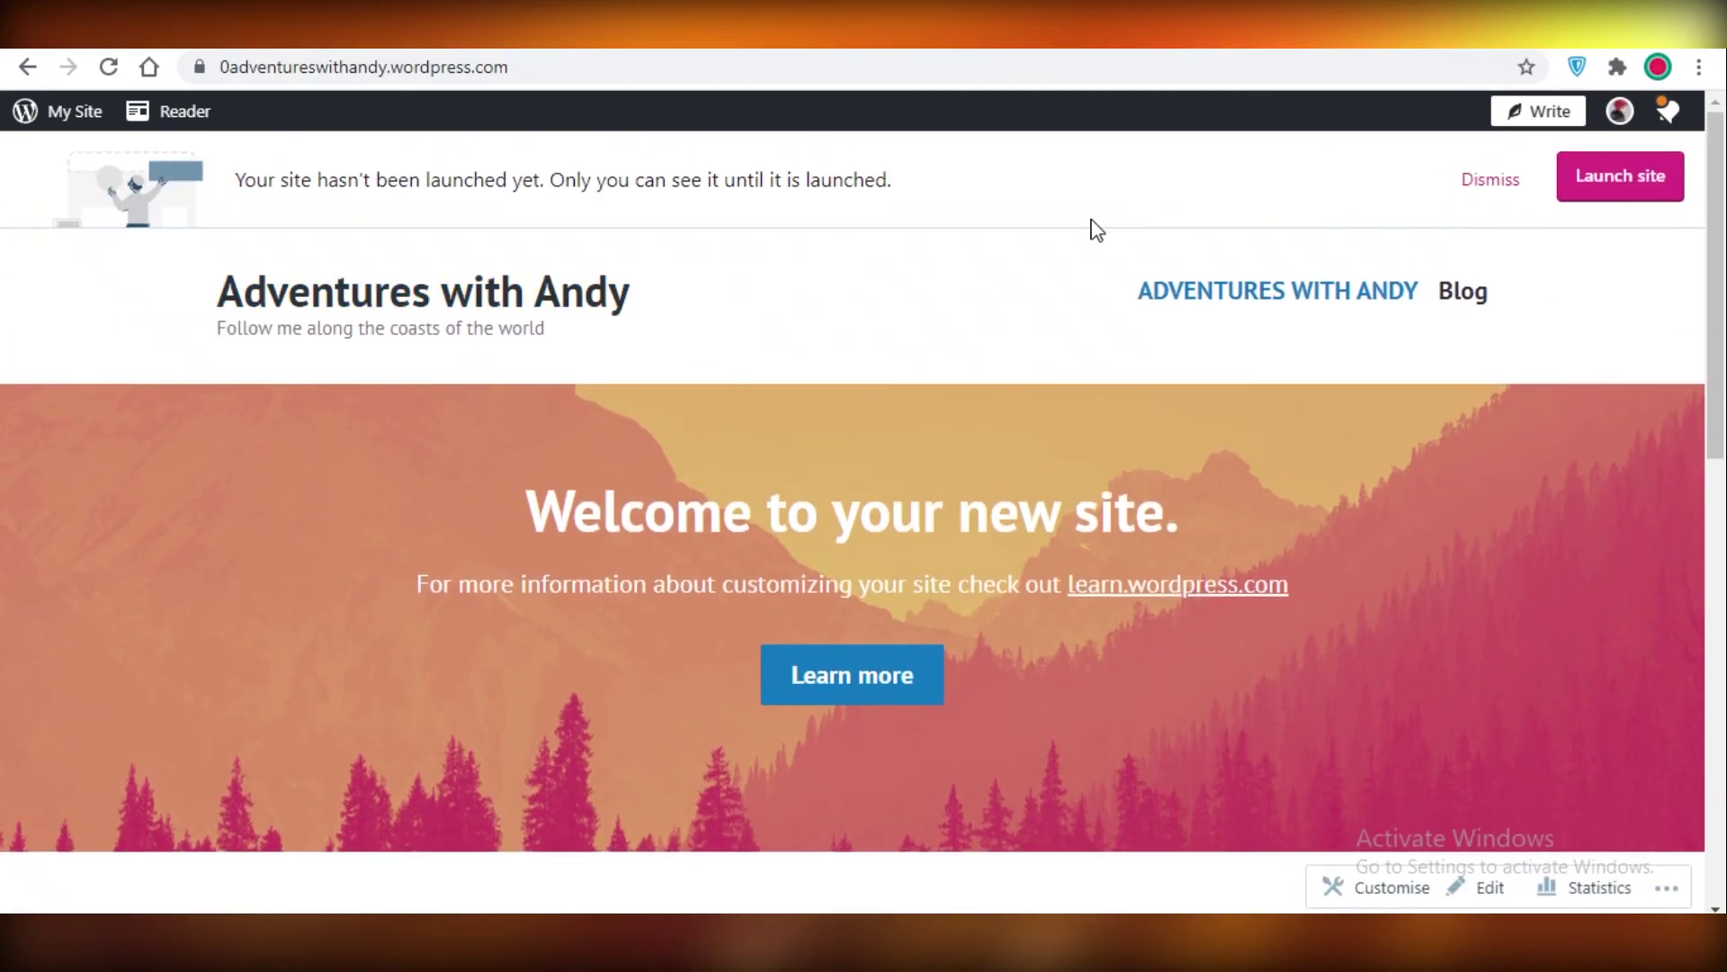